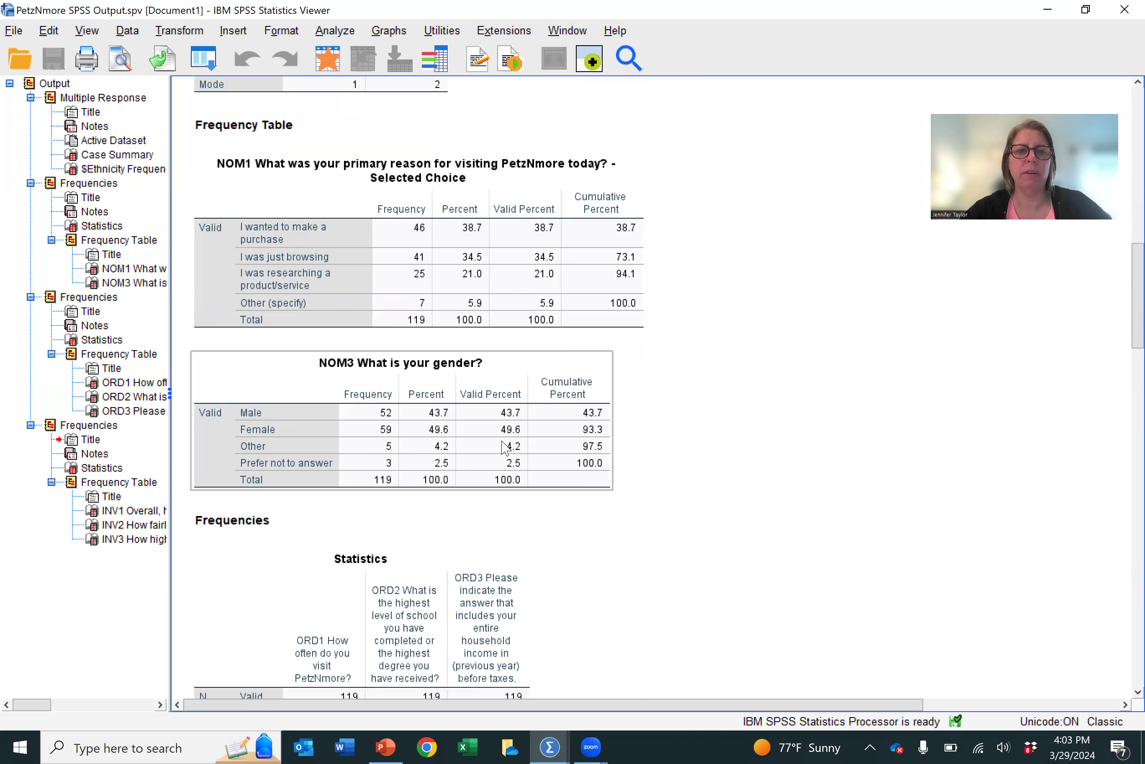
Review the frequency and statistics tables for the ordinal and interval questions, then return to the multiple response output at the start
scroll(436, 447, "down", 12)
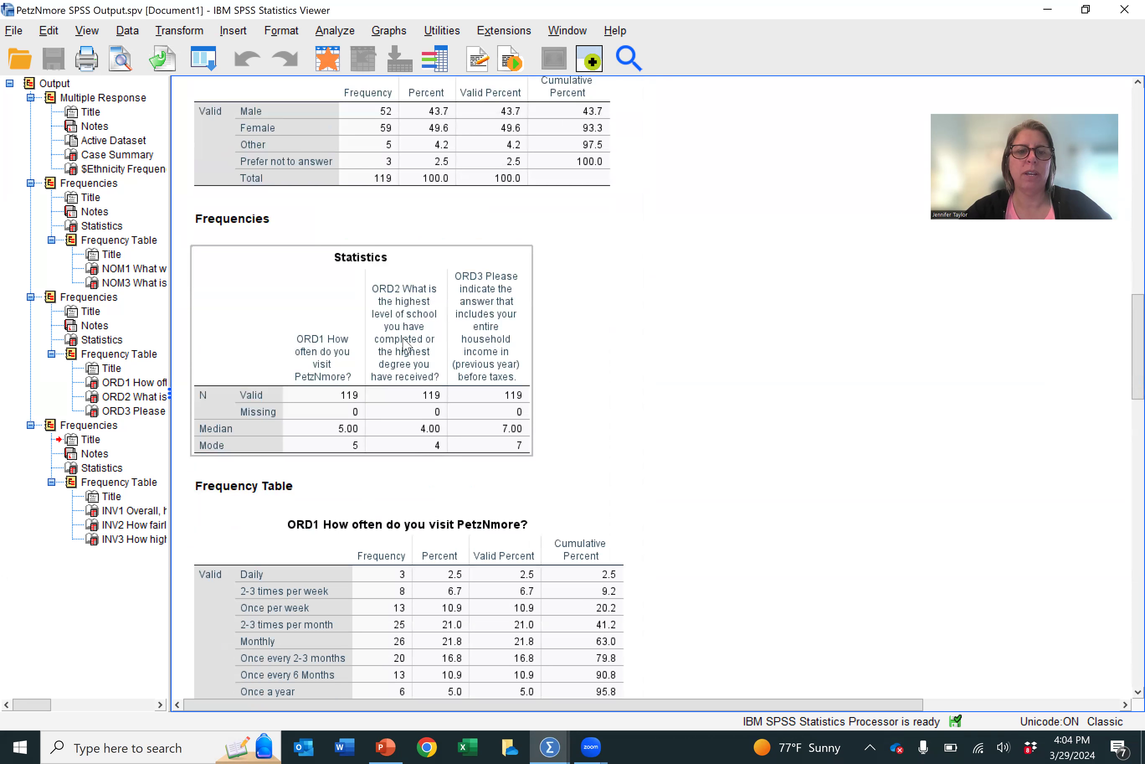
scroll(465, 436, "down", 9)
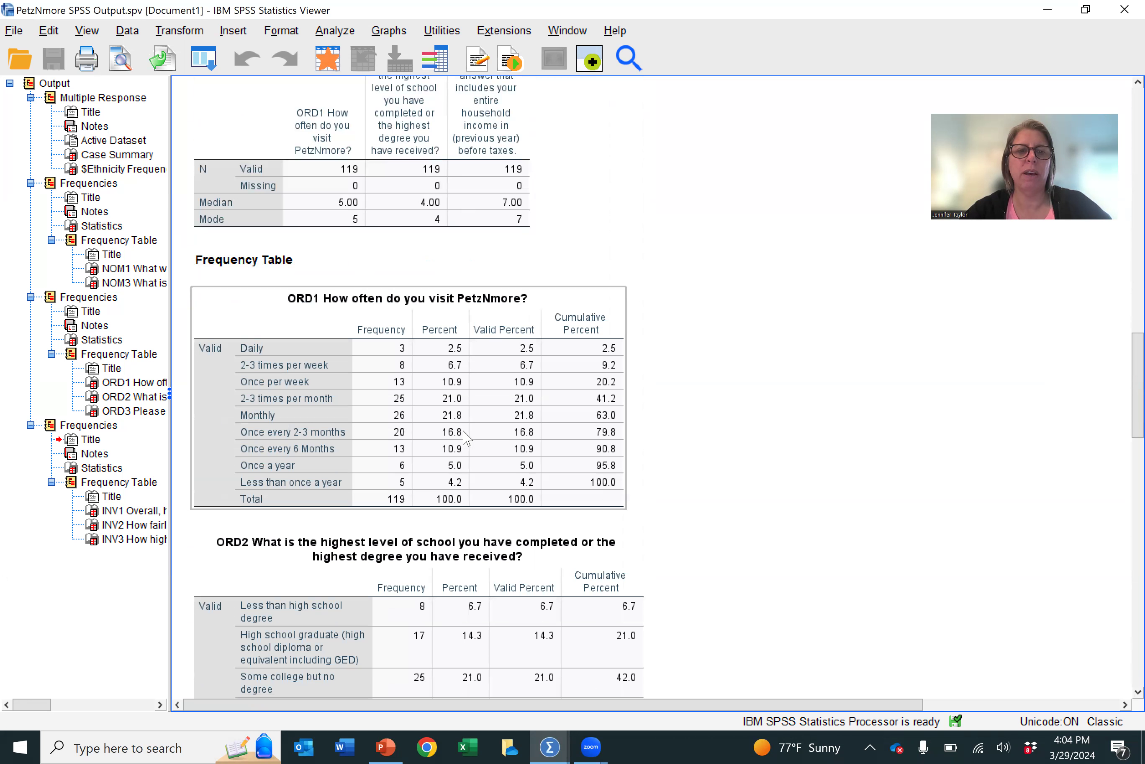
scroll(466, 492, "down", 20)
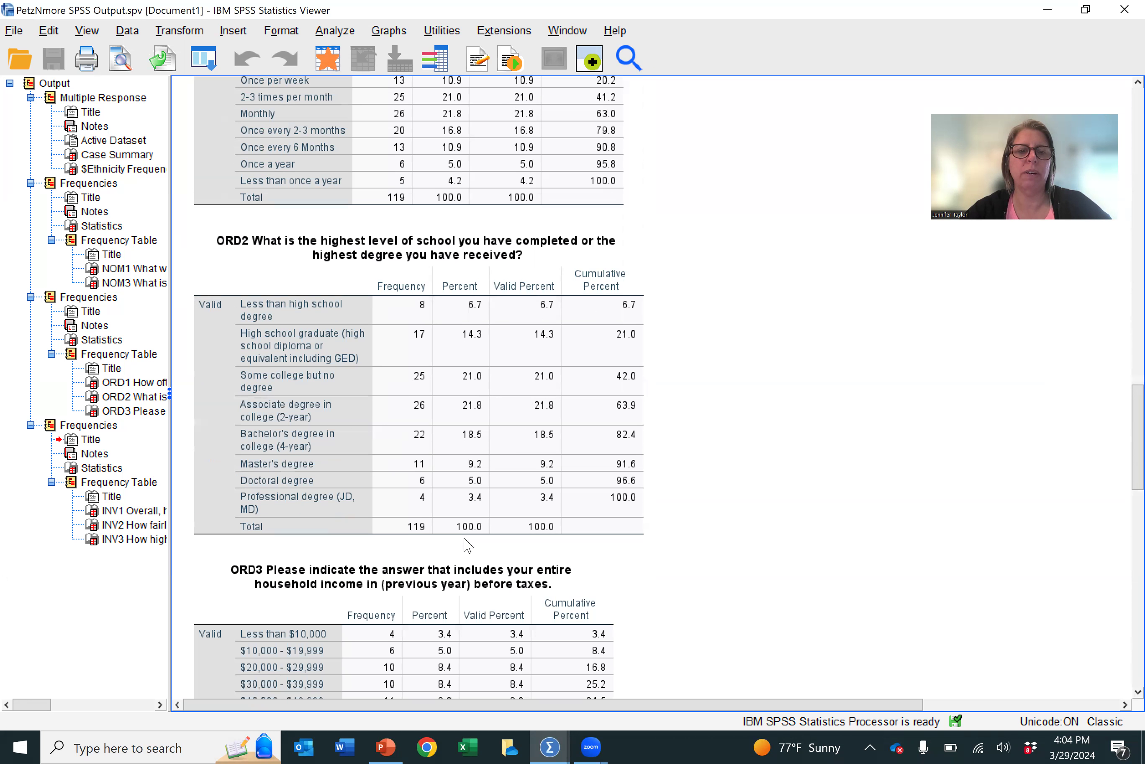
scroll(467, 544, "down", 18)
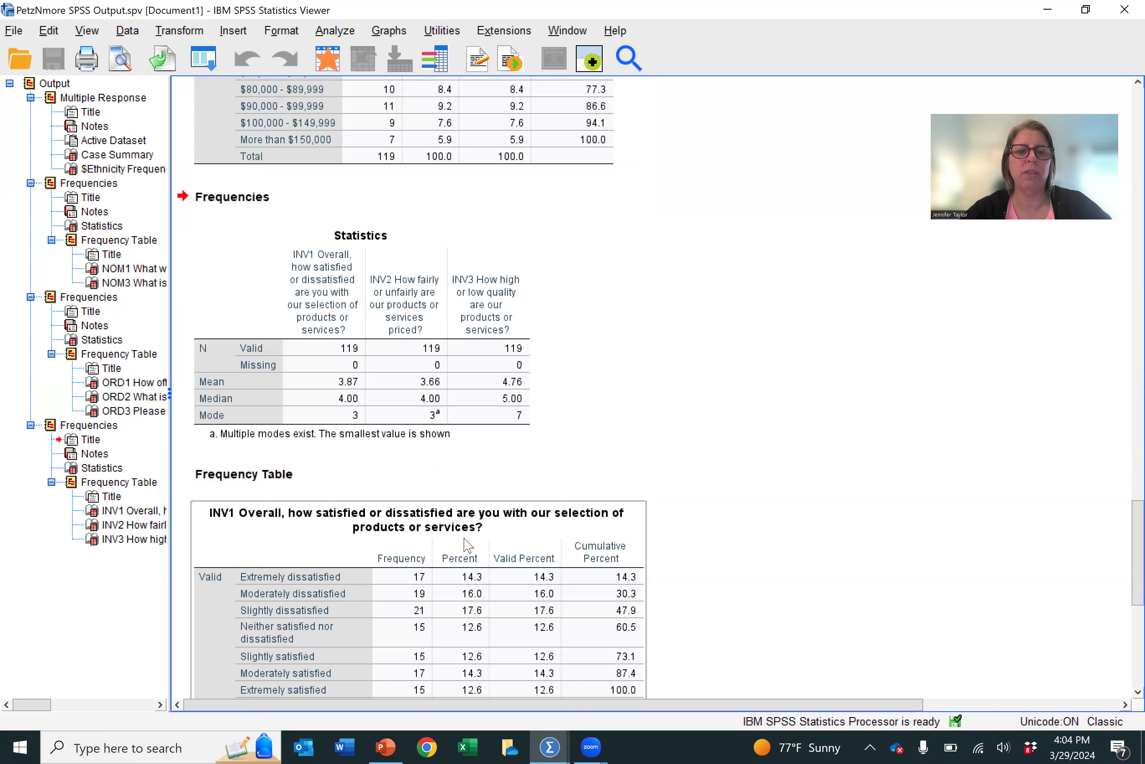
left_click(409, 416)
left_click(425, 541)
scroll(429, 591, "down", 6)
scroll(428, 589, "down", 9)
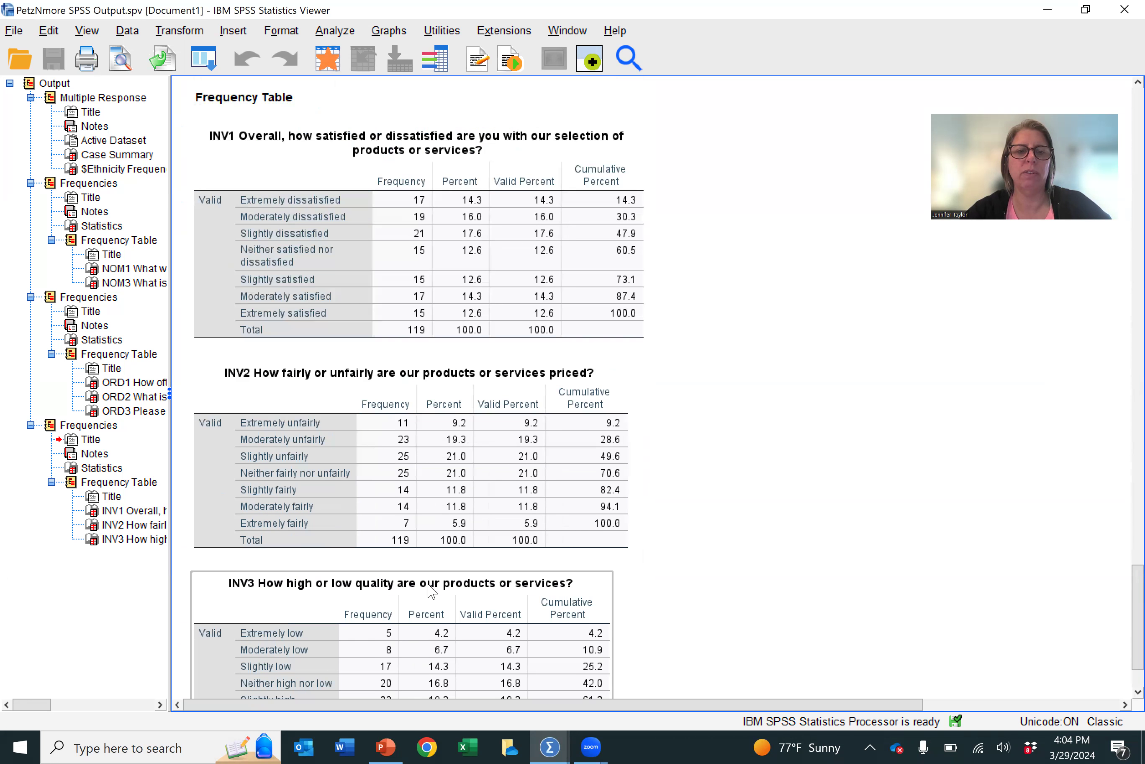
scroll(429, 591, "up", 20)
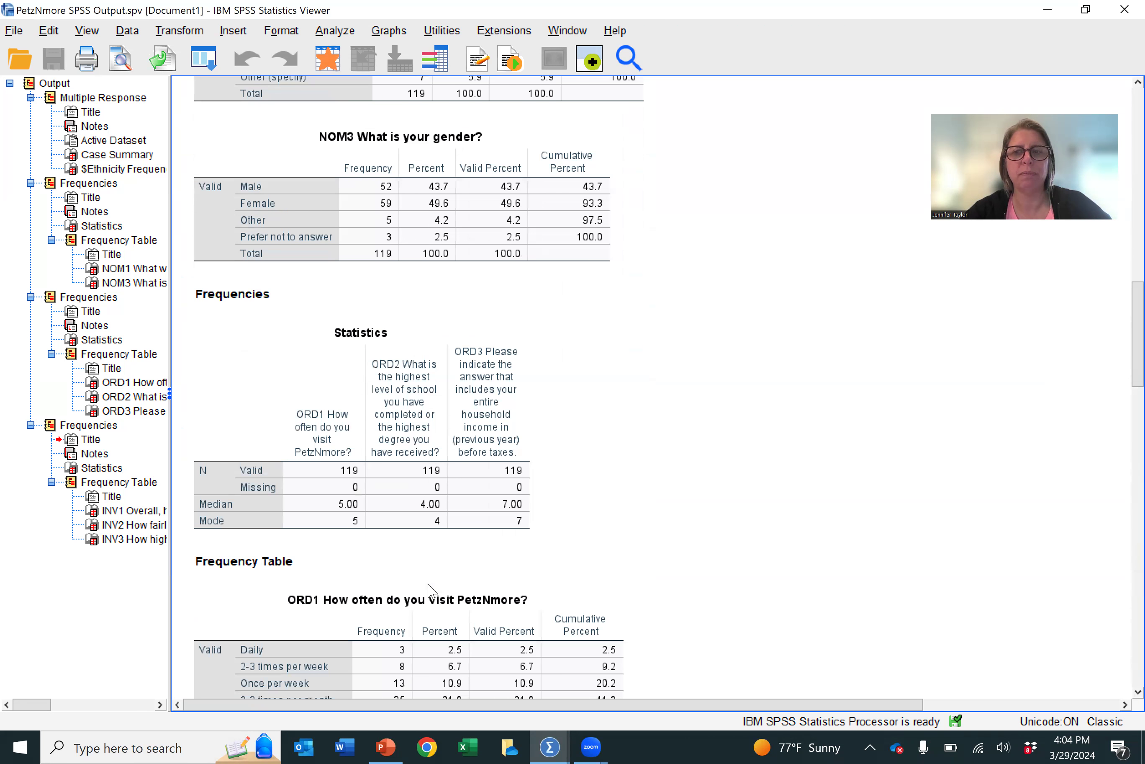
scroll(429, 591, "up", 12)
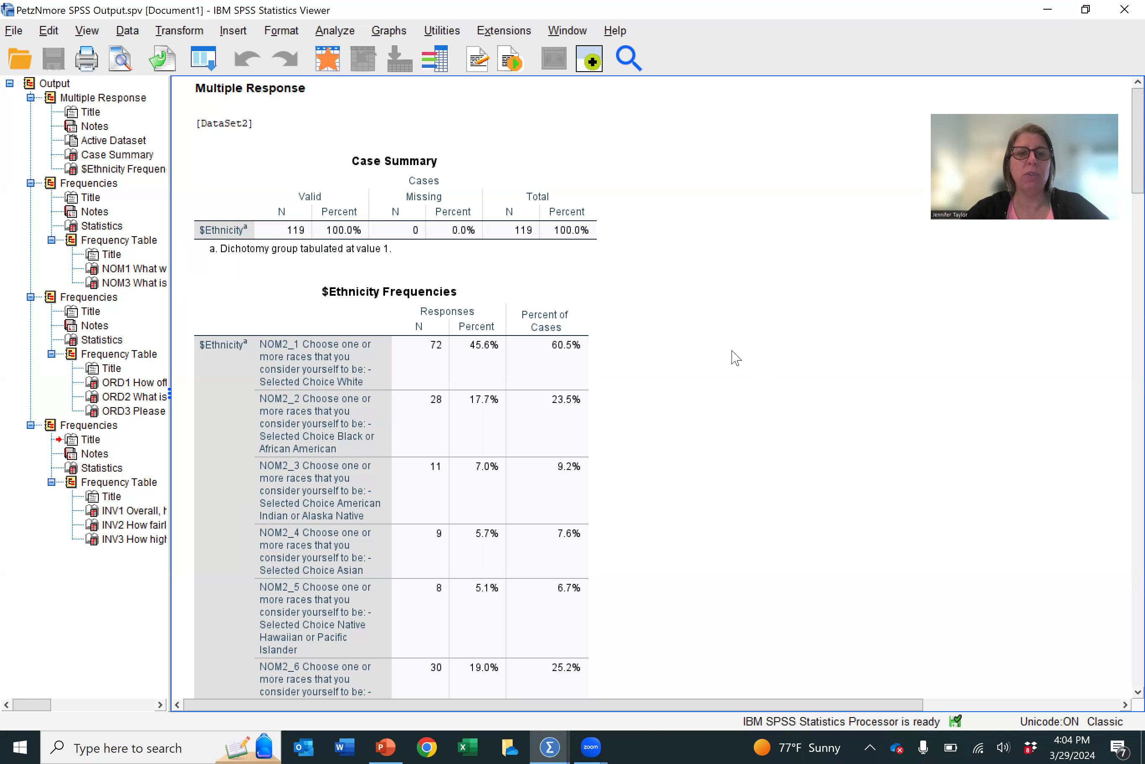
Open the $Ethnicity Frequencies table for editing and sort its category rows by the N column in descending order
double_click(357, 354)
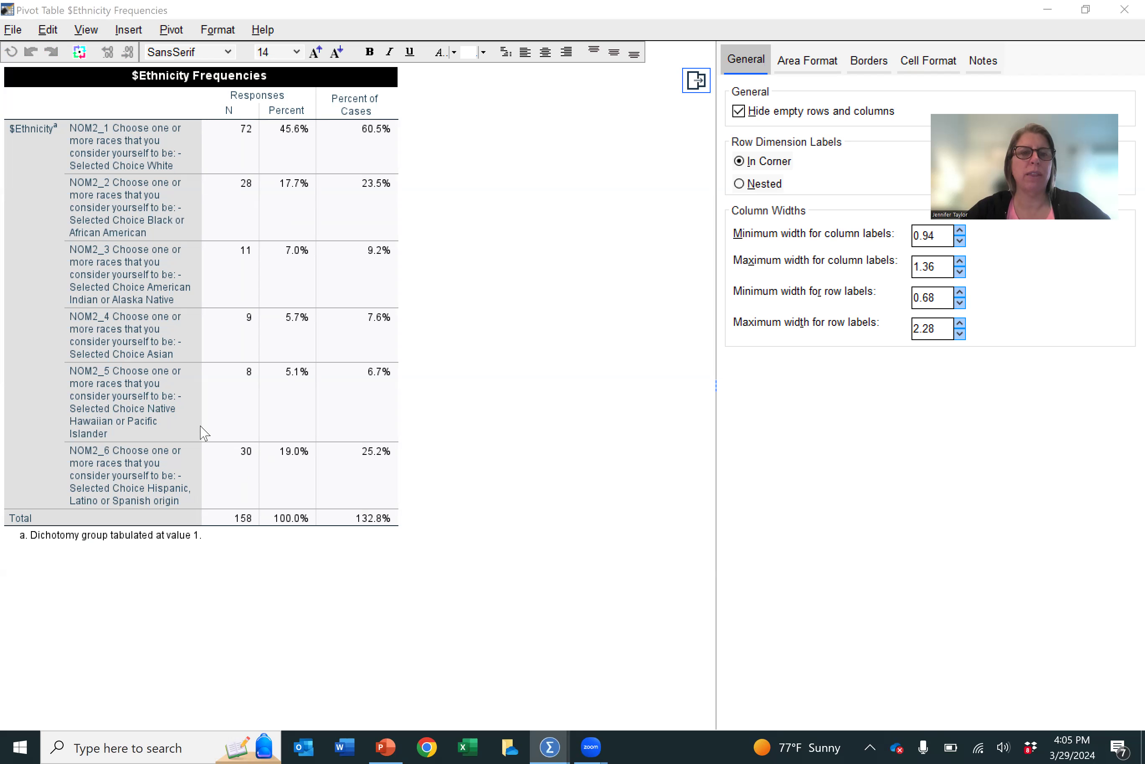
left_click(231, 127)
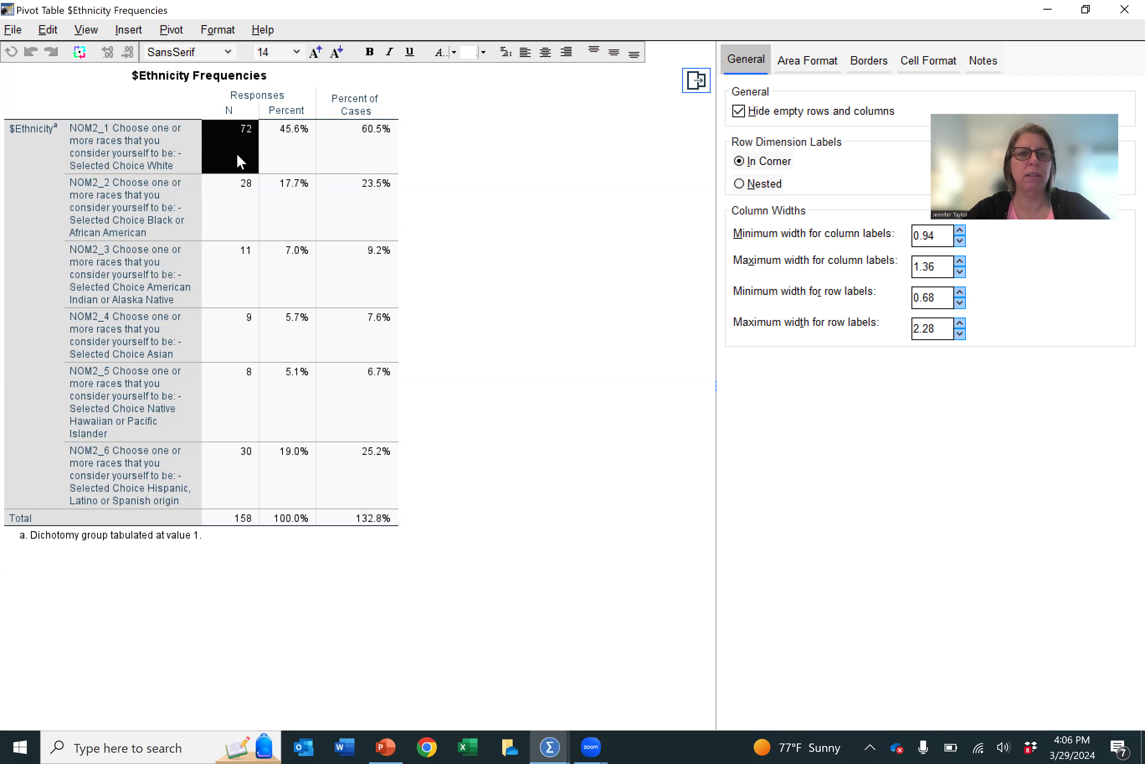
left_click(242, 427)
left_click_drag(241, 486, 235, 182)
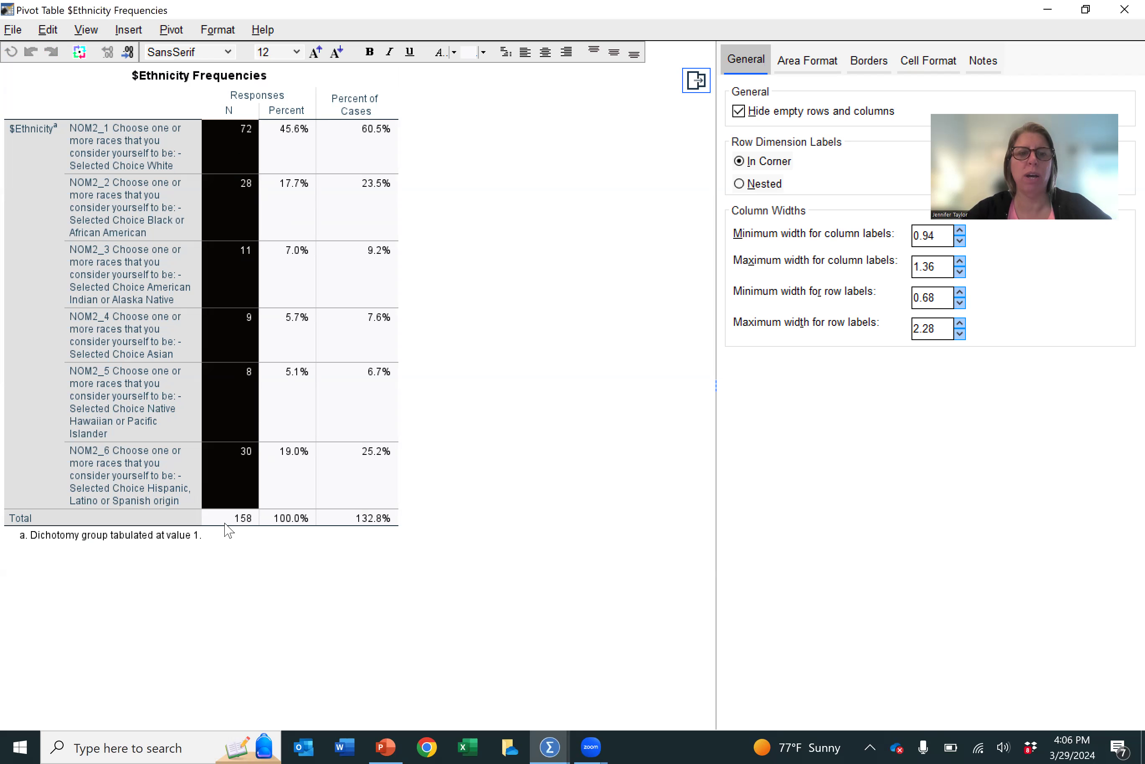
right_click(236, 268)
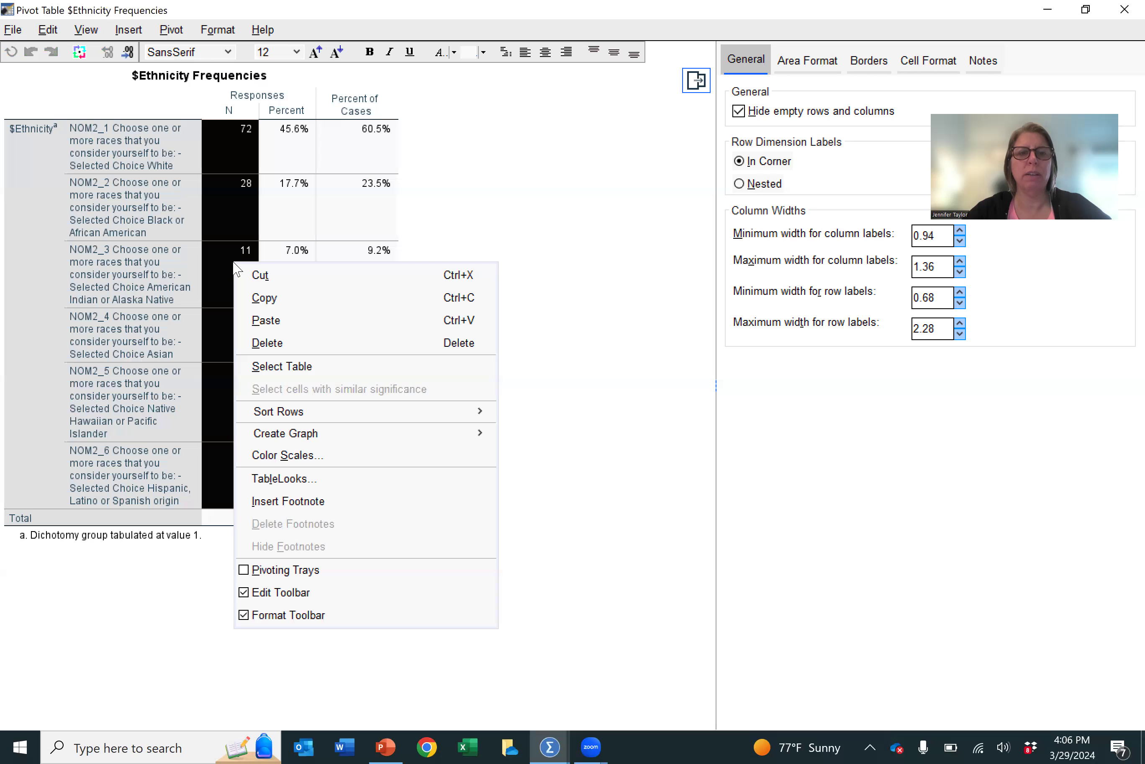
mouse_move(289, 411)
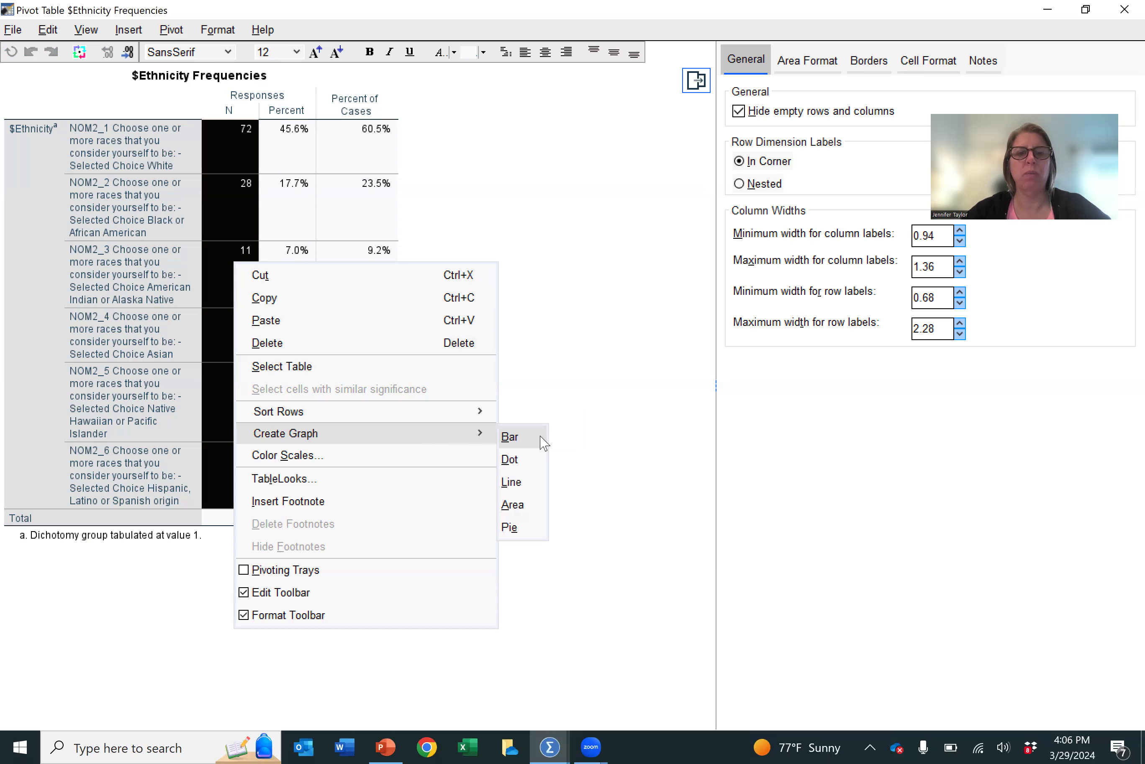
mouse_move(480, 422)
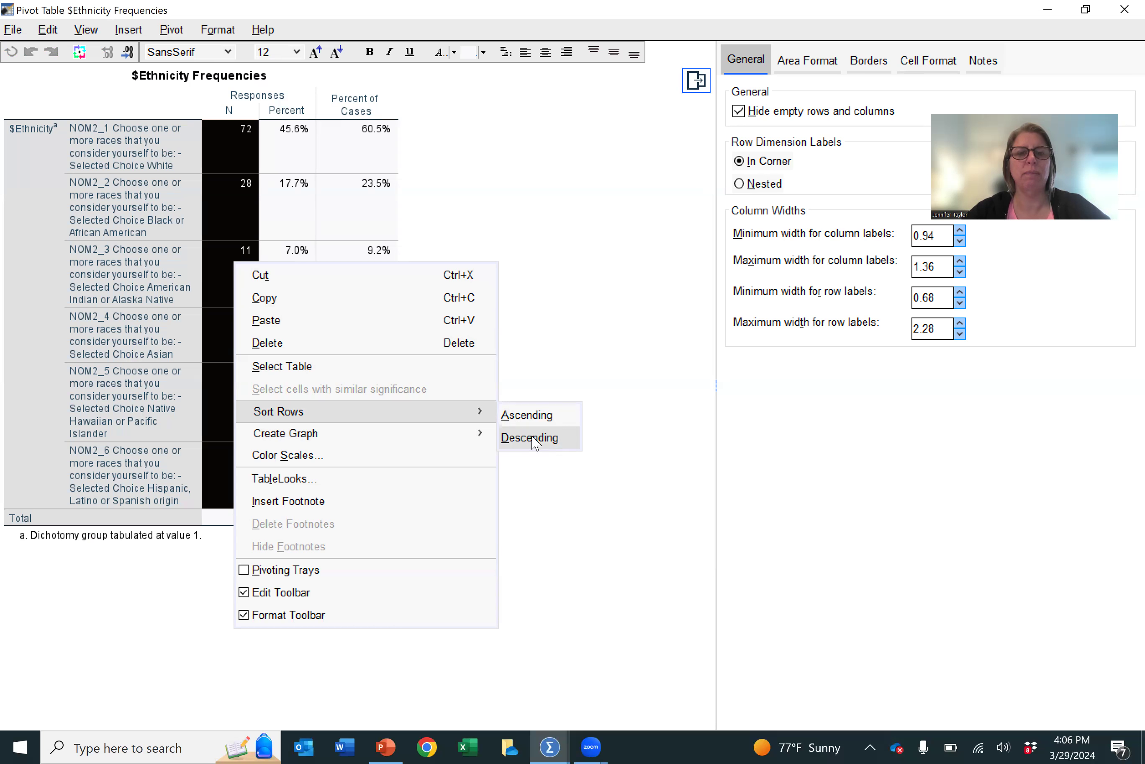
left_click(530, 438)
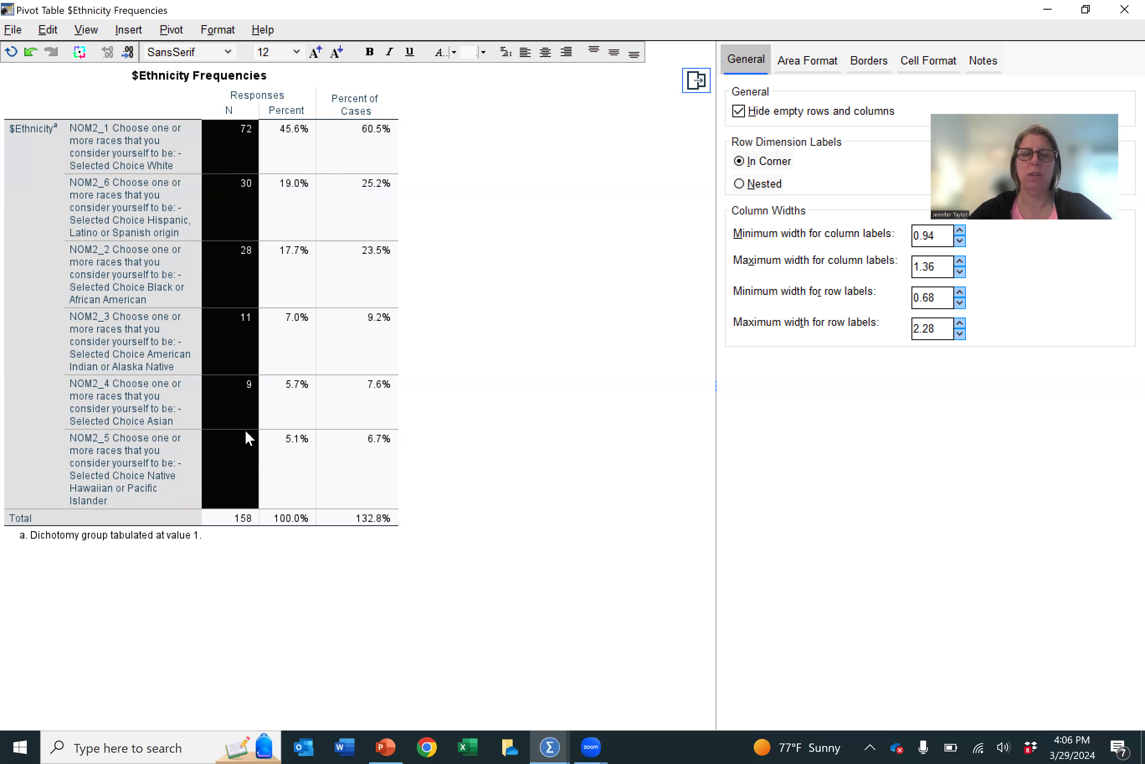
Shorten the NOM2_1 row label in the $Ethnicity Frequencies table to "White" by removing the question text
left_click(164, 160)
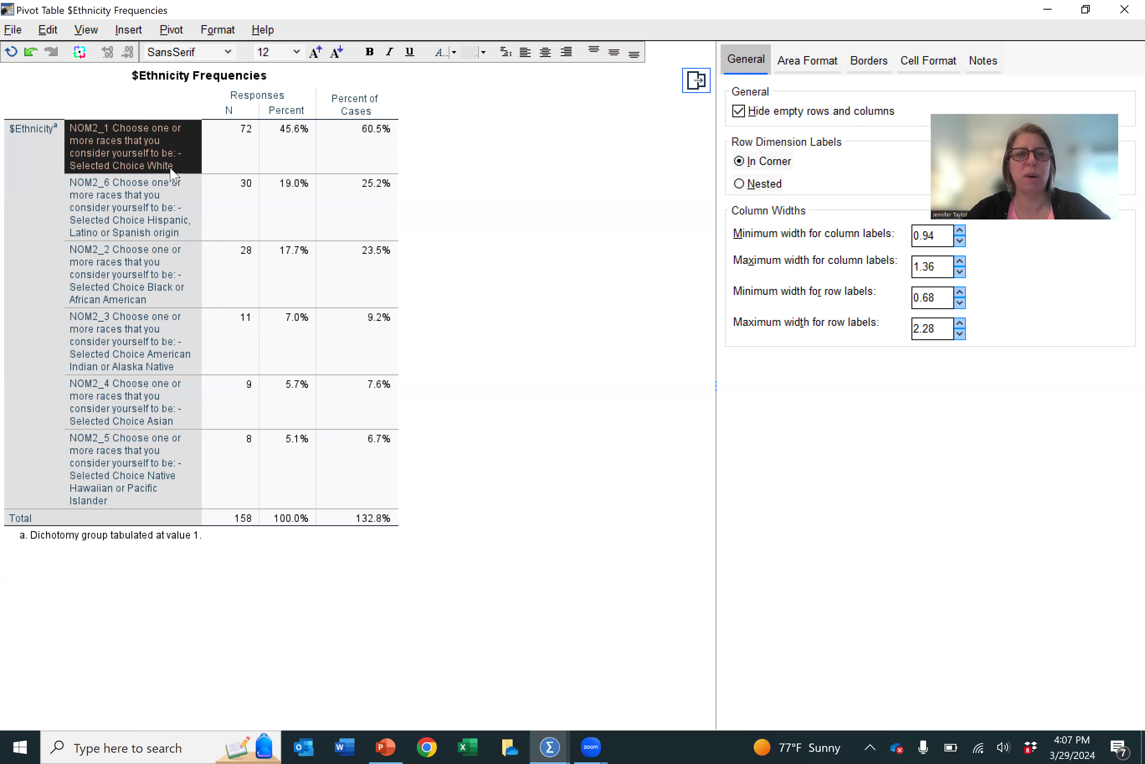
double_click(146, 143)
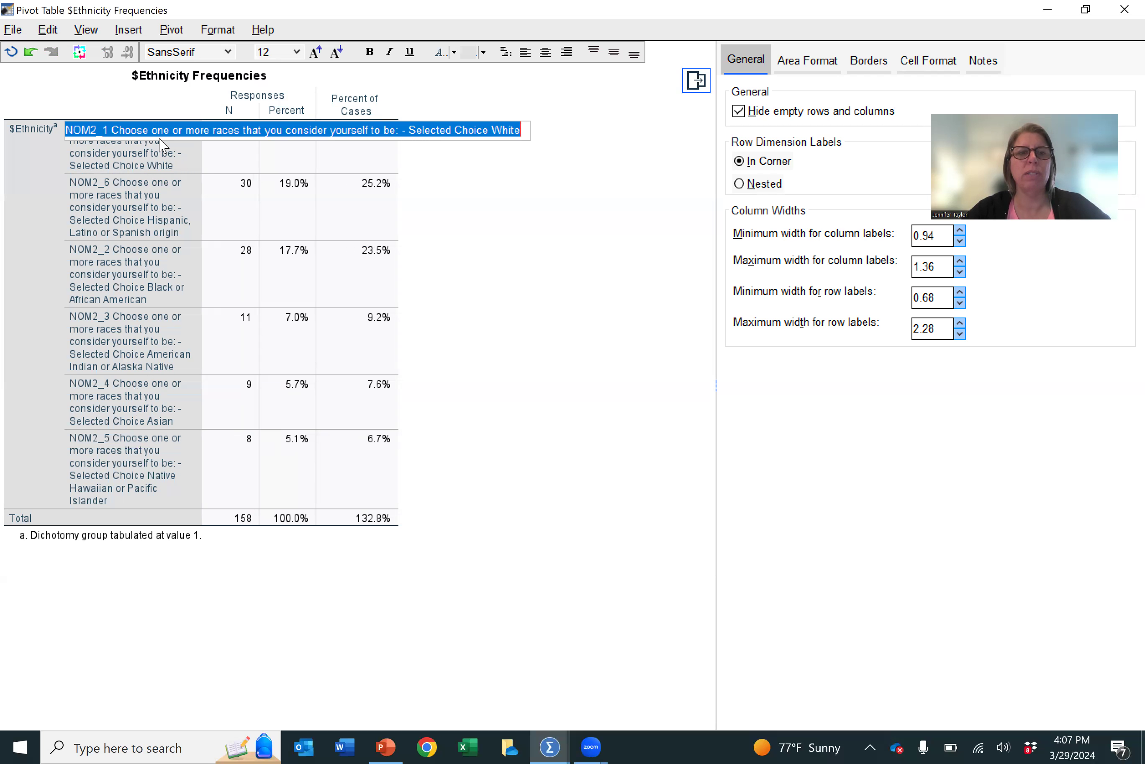
left_click(154, 169)
left_click(152, 142)
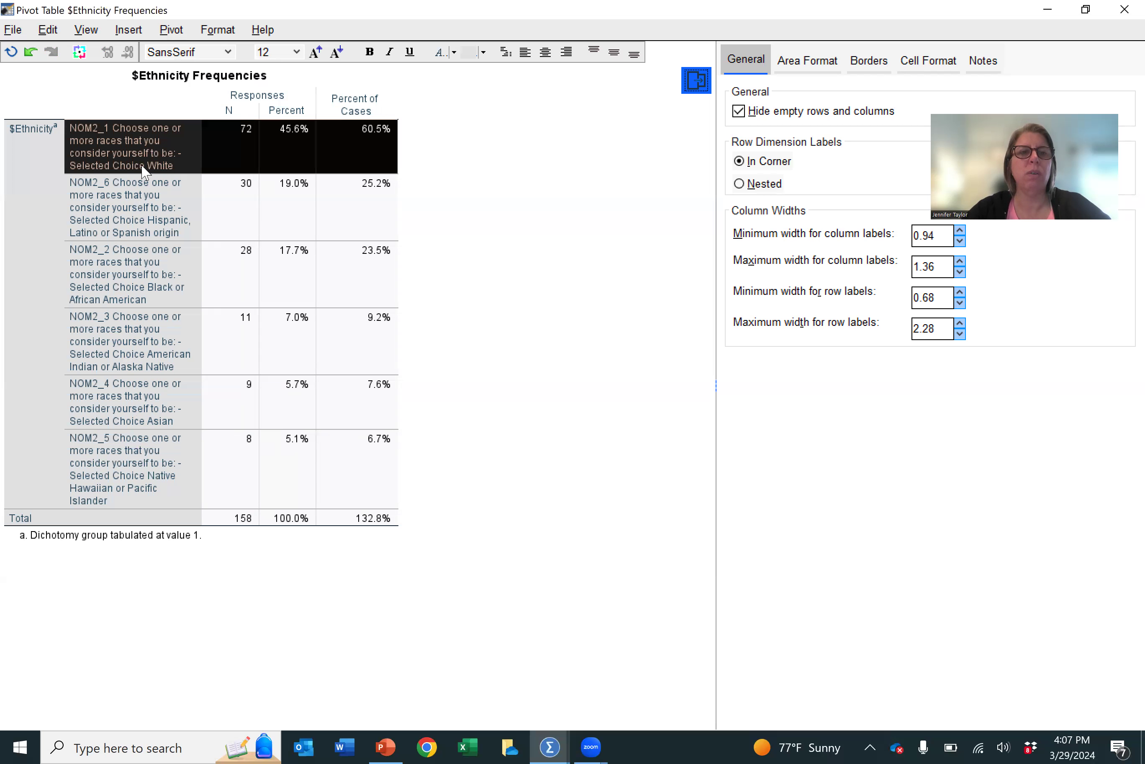
left_click(146, 222)
double_click(128, 142)
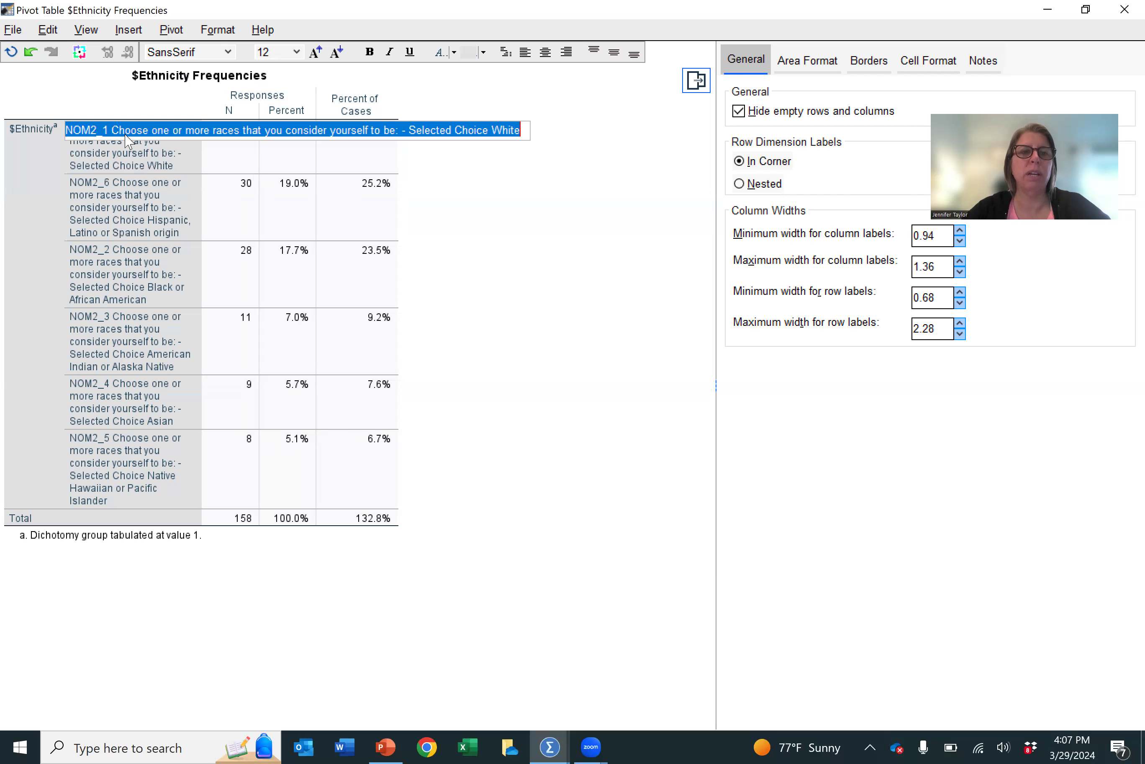
left_click_drag(490, 131, 62, 127)
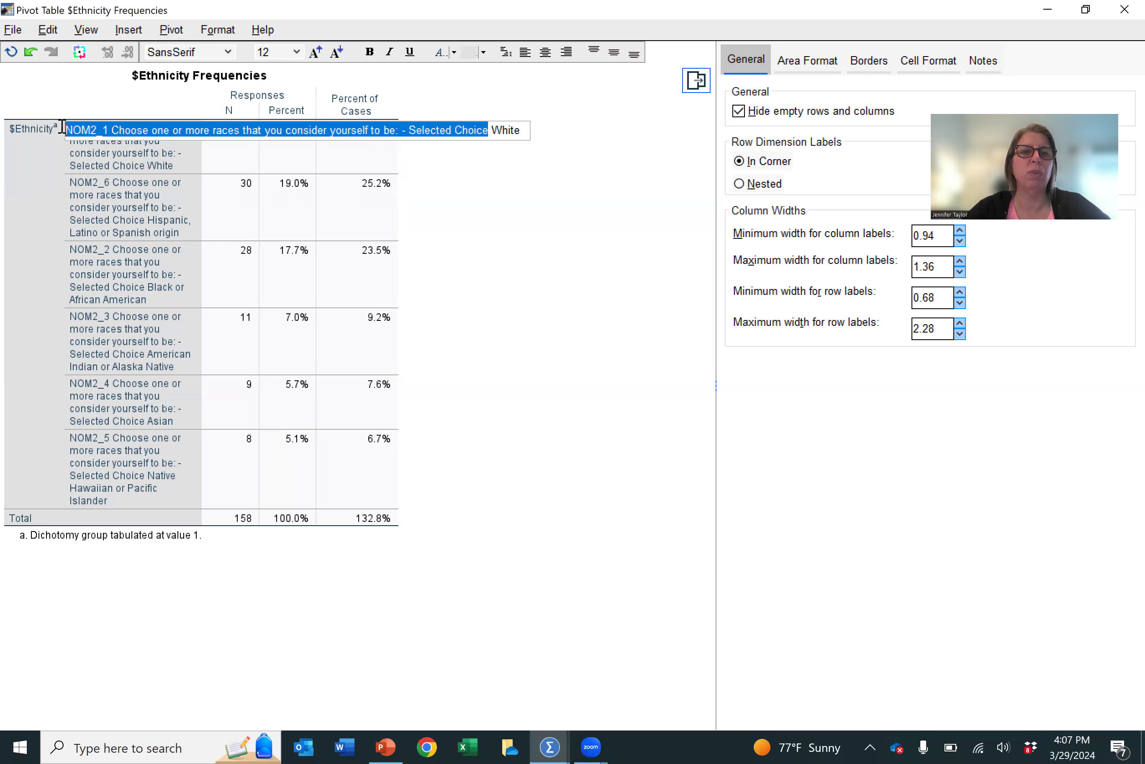
key("BackSpace")
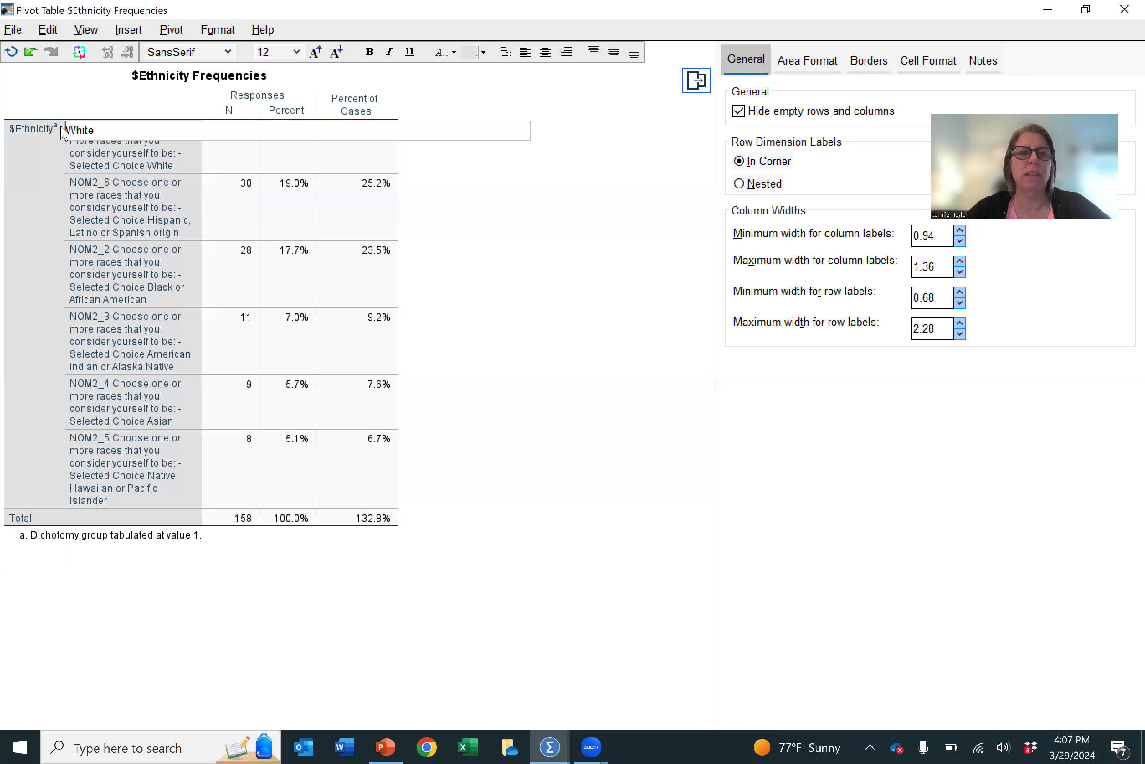
left_click(108, 160)
left_click(108, 159)
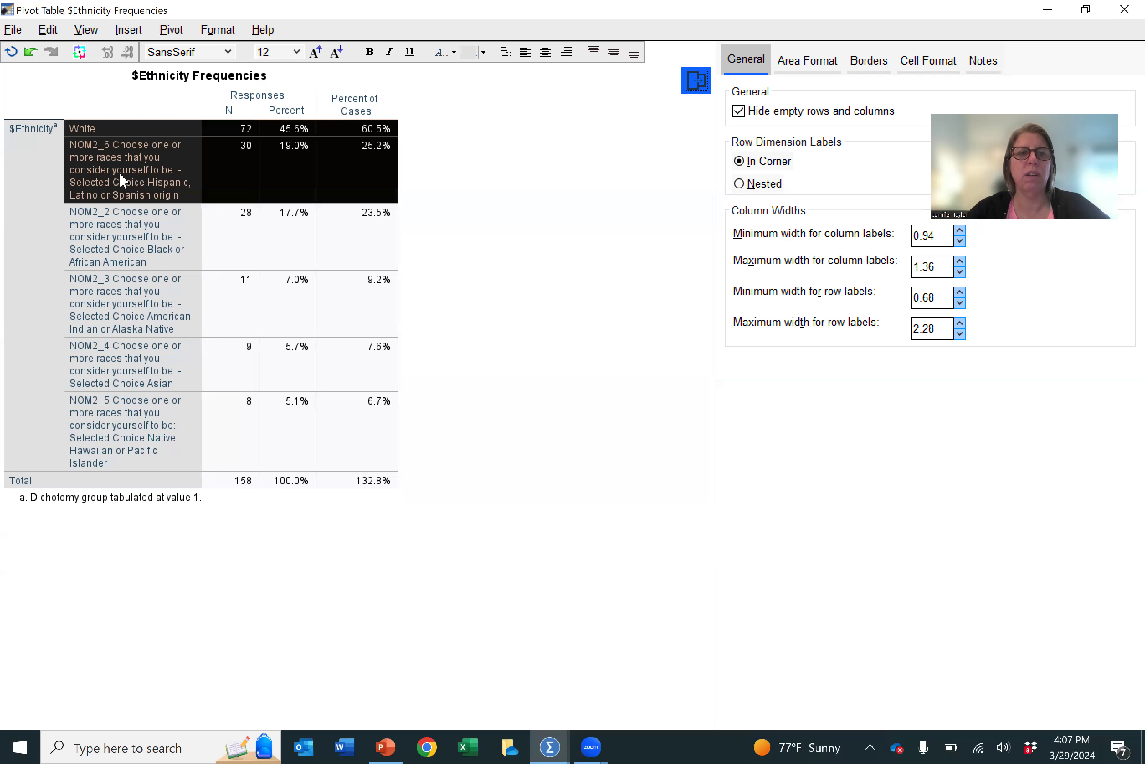
Shorten the NOM2_6 row label to "Hispanic, Latino or Spanish origin"
left_click(100, 233)
double_click(137, 159)
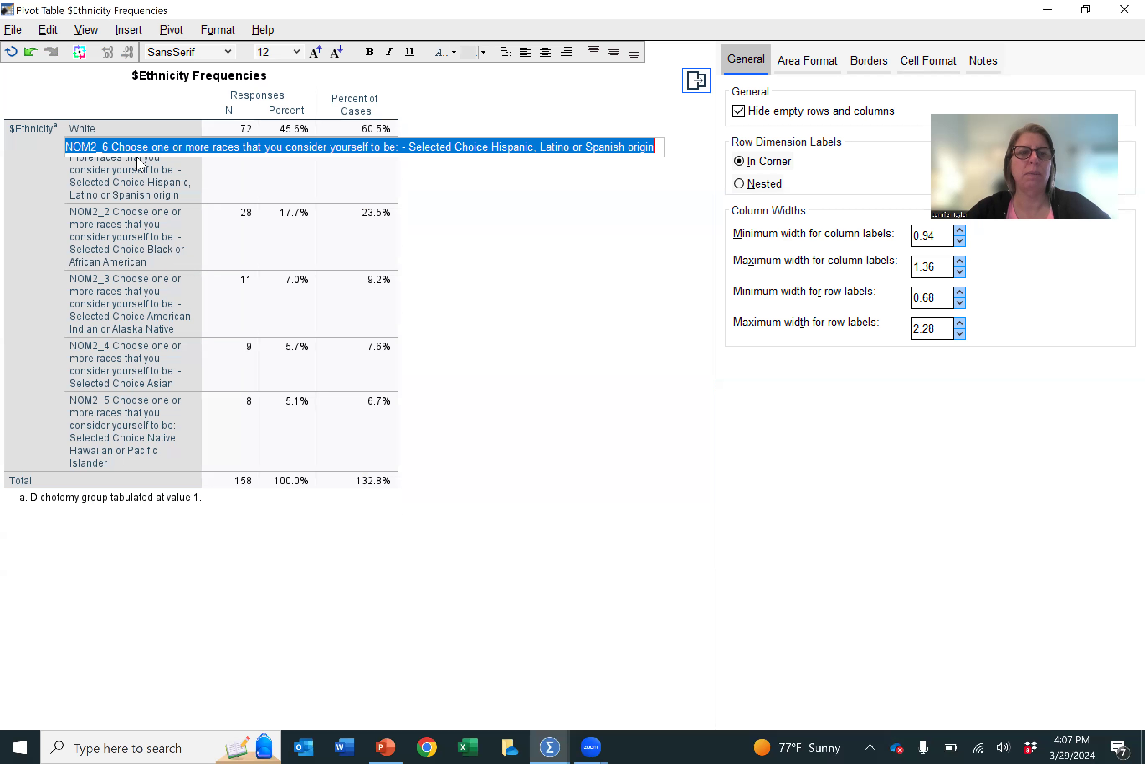
left_click_drag(489, 146, 172, 132)
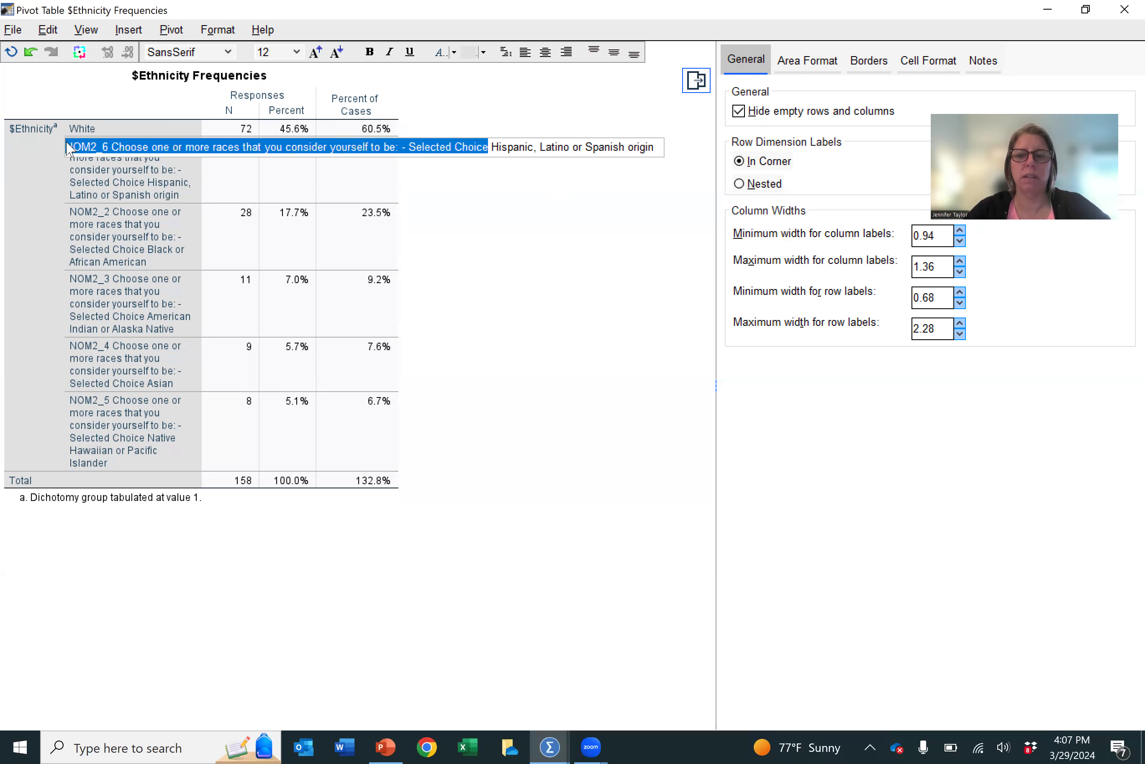
key("Delete")
key("Delete")
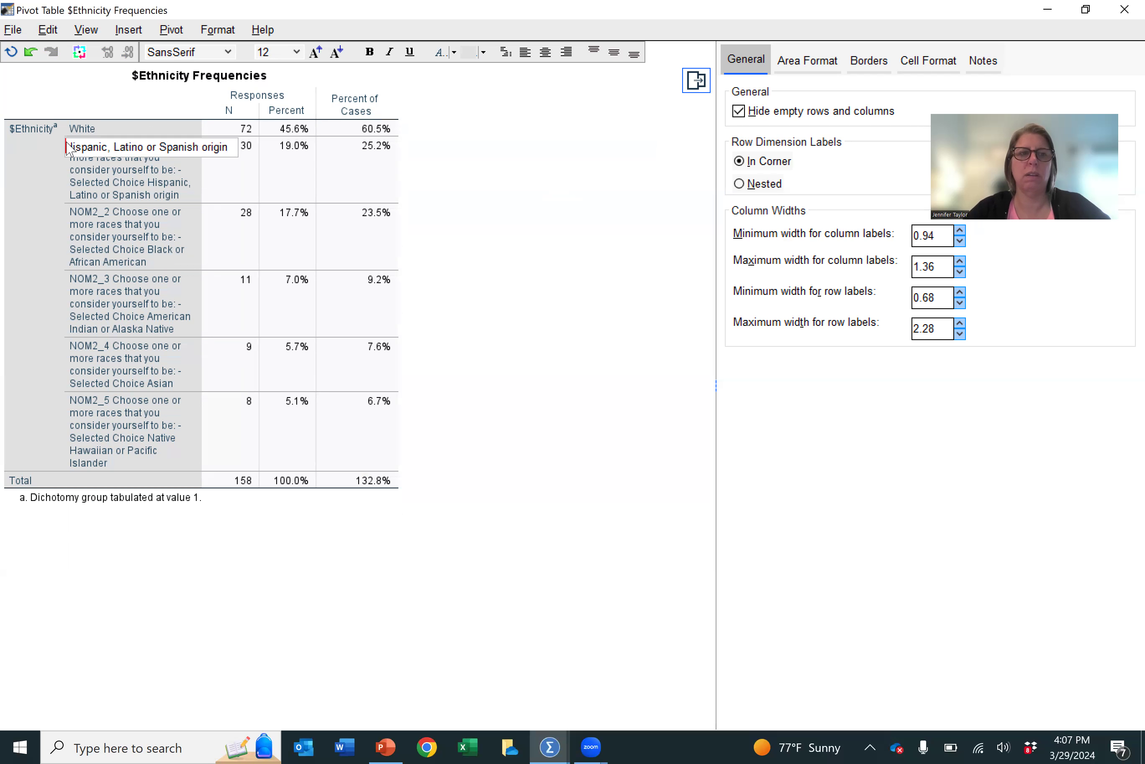
key("Return")
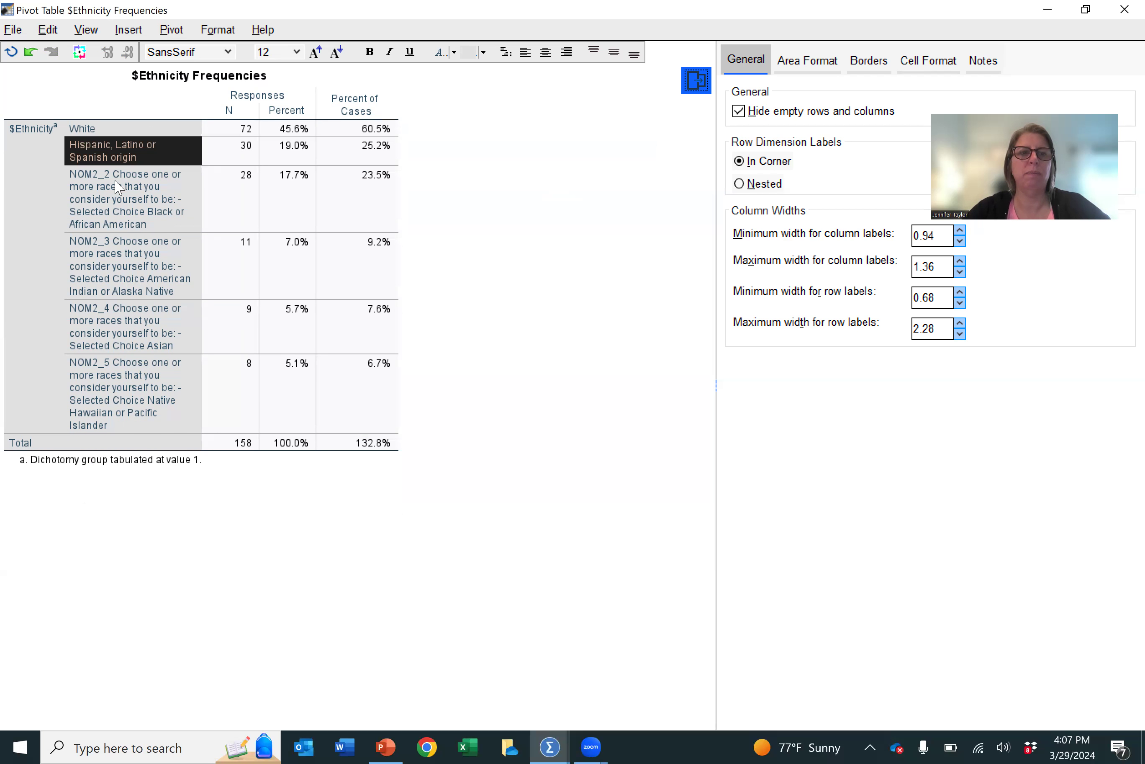
Shorten the NOM2_2 row label to "Black or African American" and close the pivot table editor
double_click(112, 220)
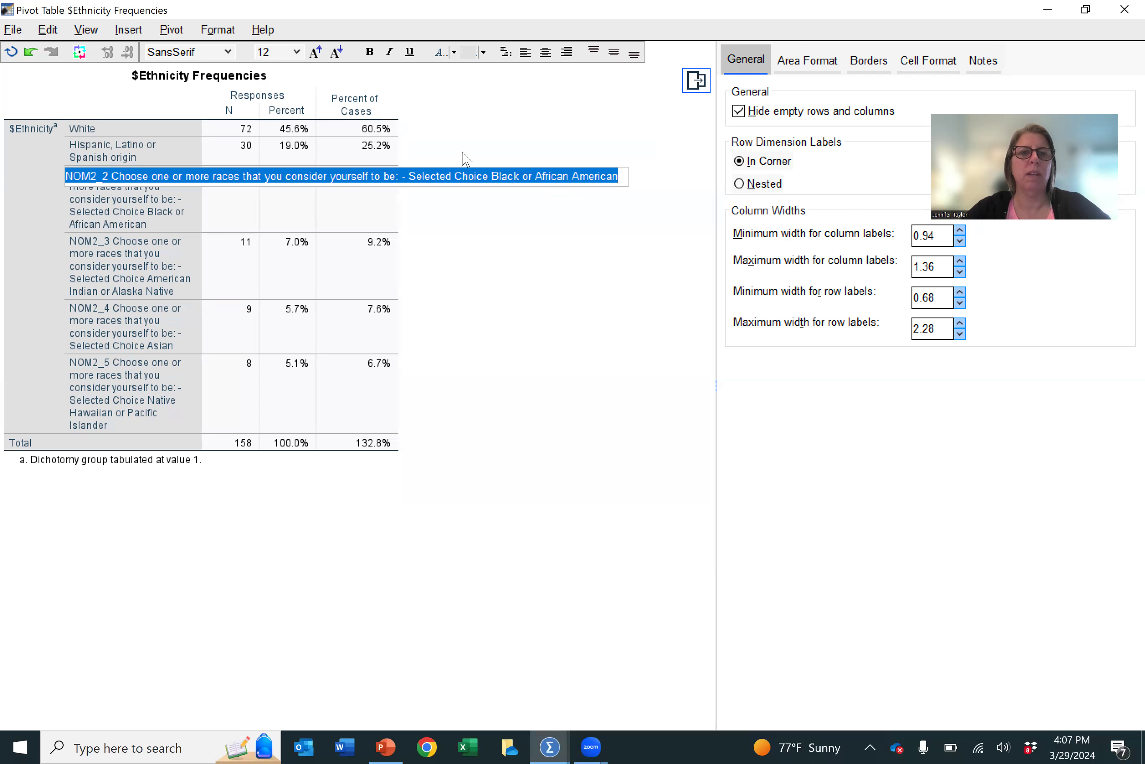
left_click_drag(491, 173, 59, 175)
key("Delete")
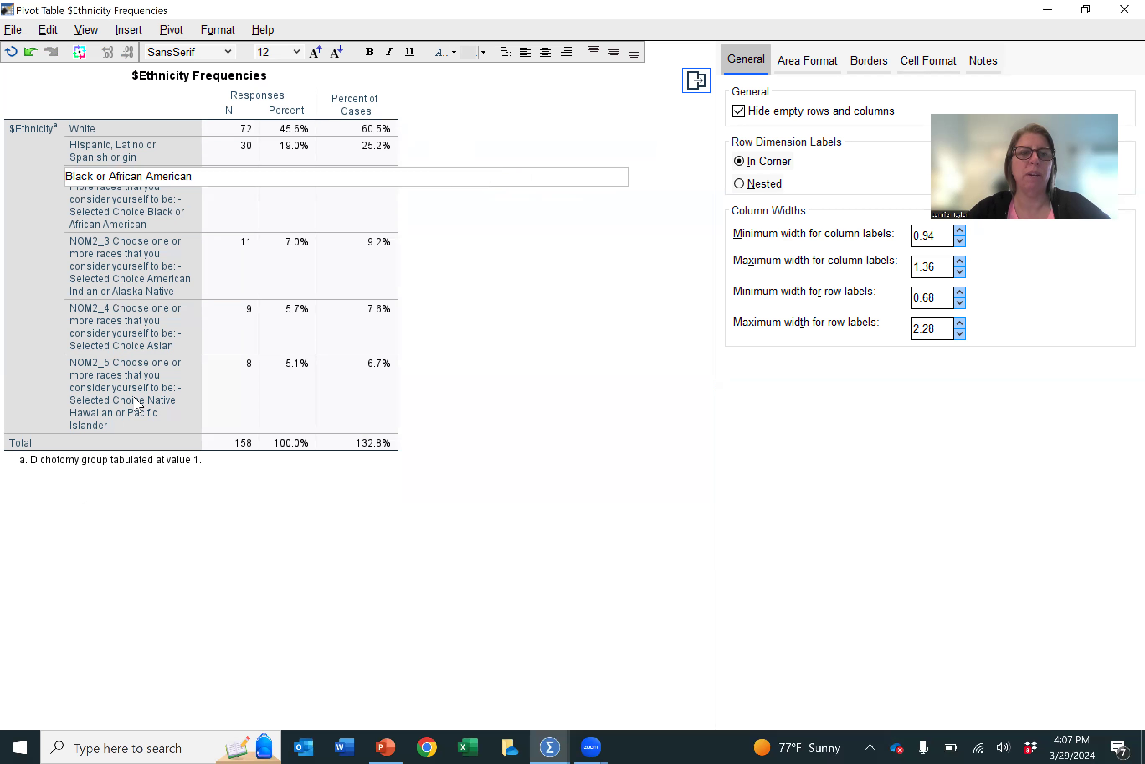
left_click(155, 494)
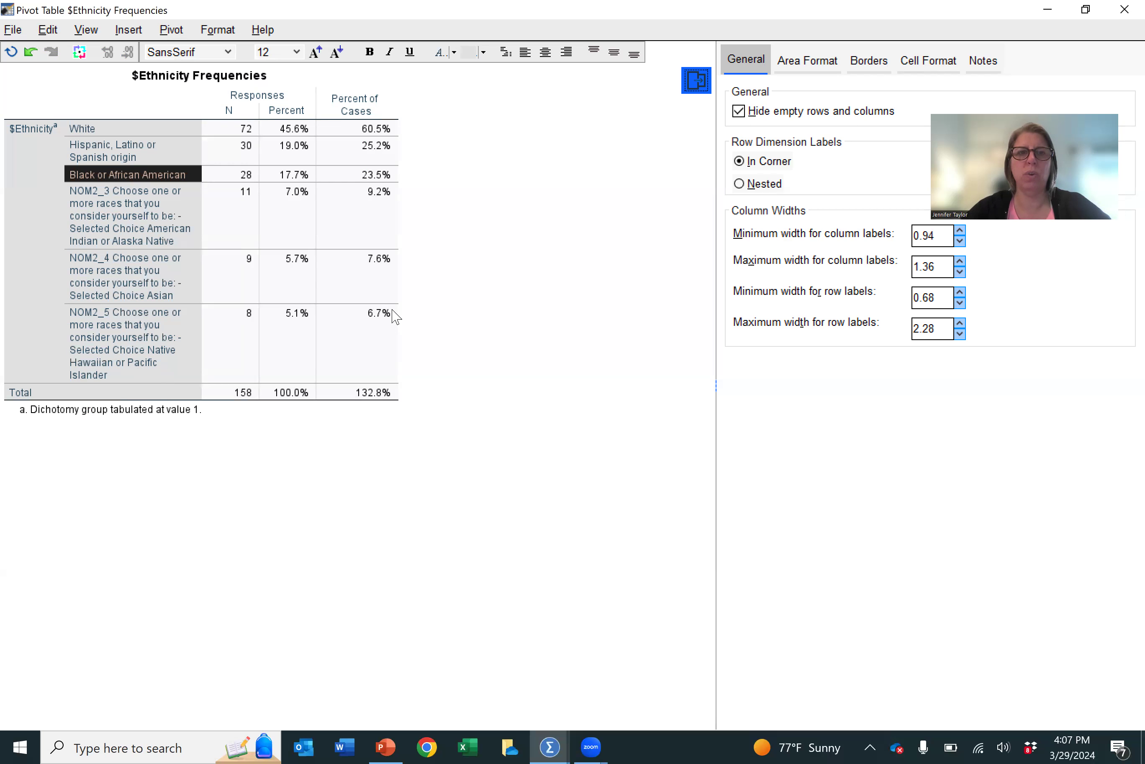
left_click(1124, 10)
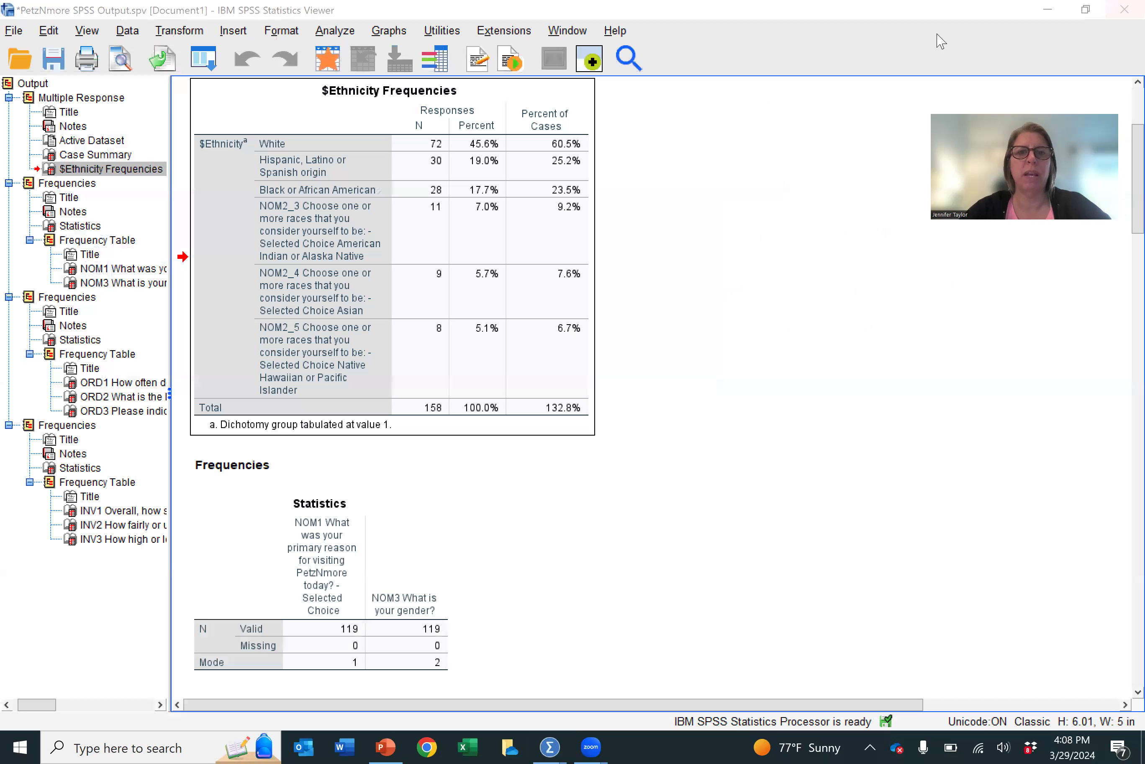
left_click(700, 278)
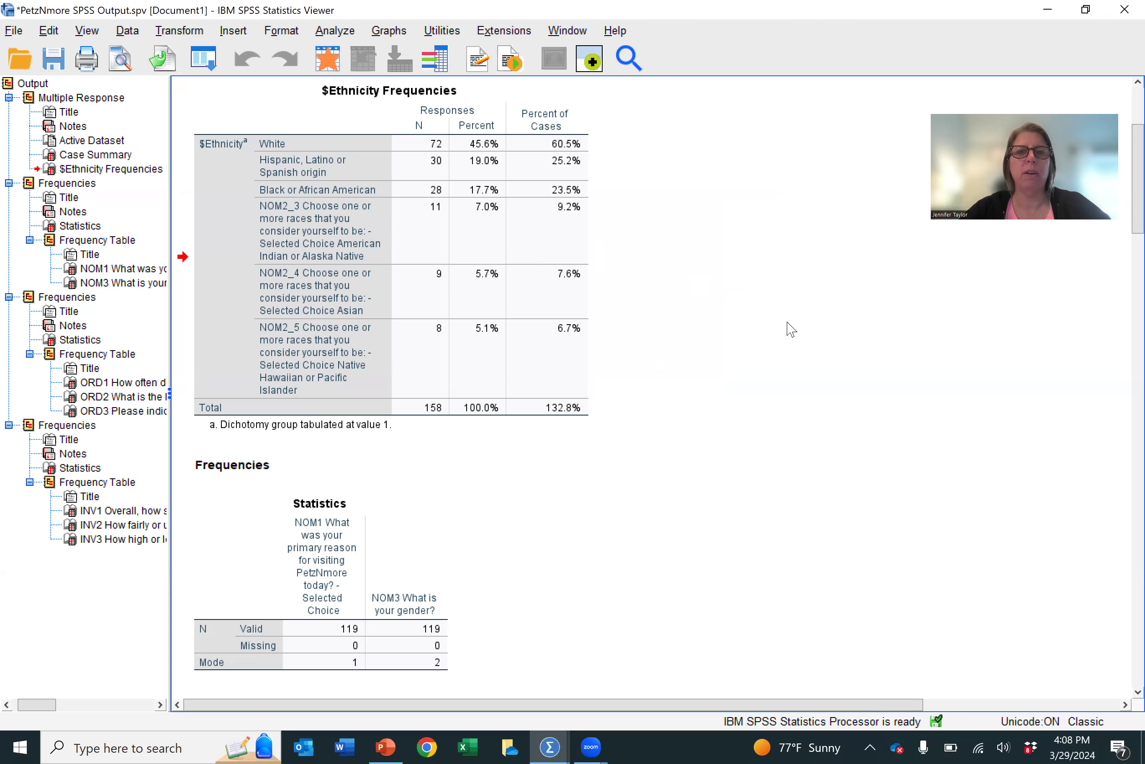
Copy the $Ethnicity Frequencies table from the SPSS output and switch to Excel with a blank workbook
left_click(425, 223)
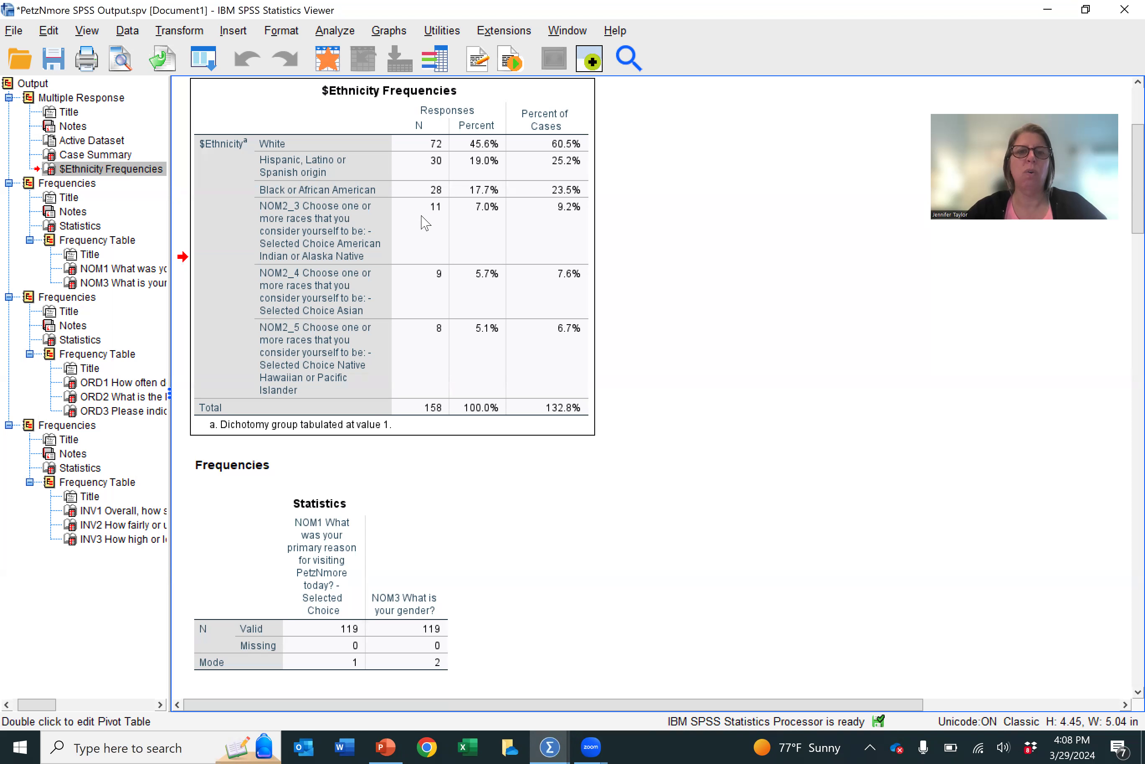
right_click(424, 223)
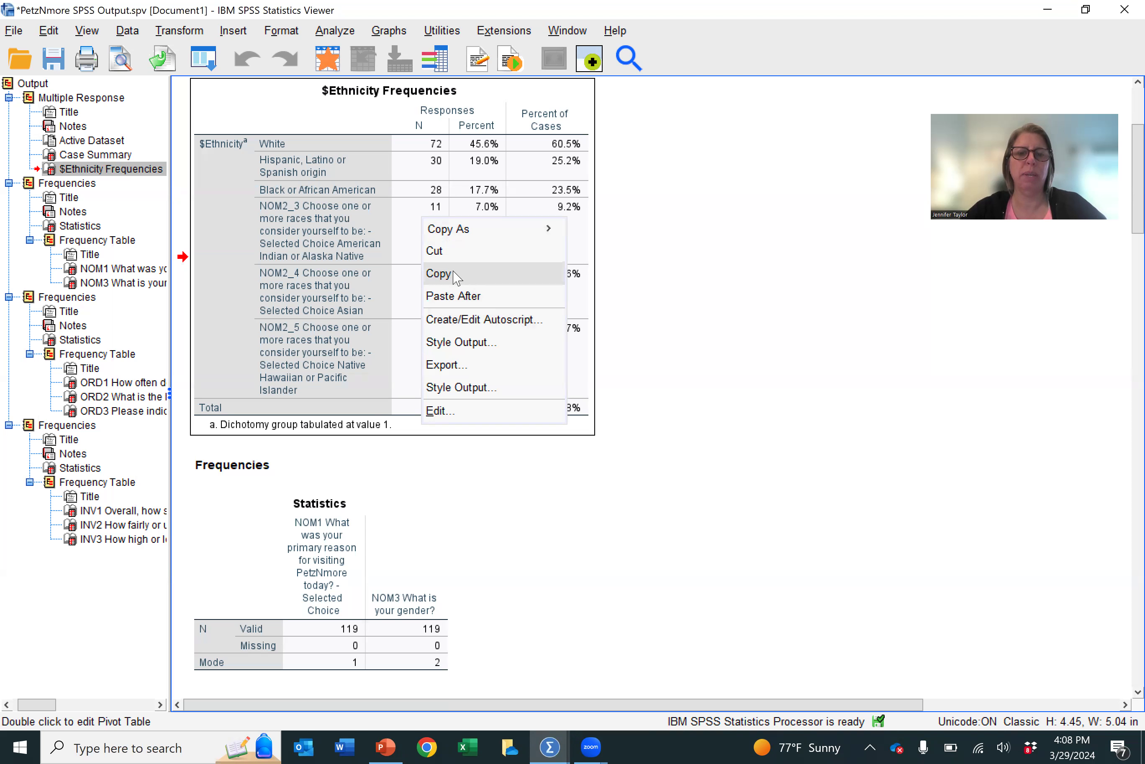
left_click(474, 744)
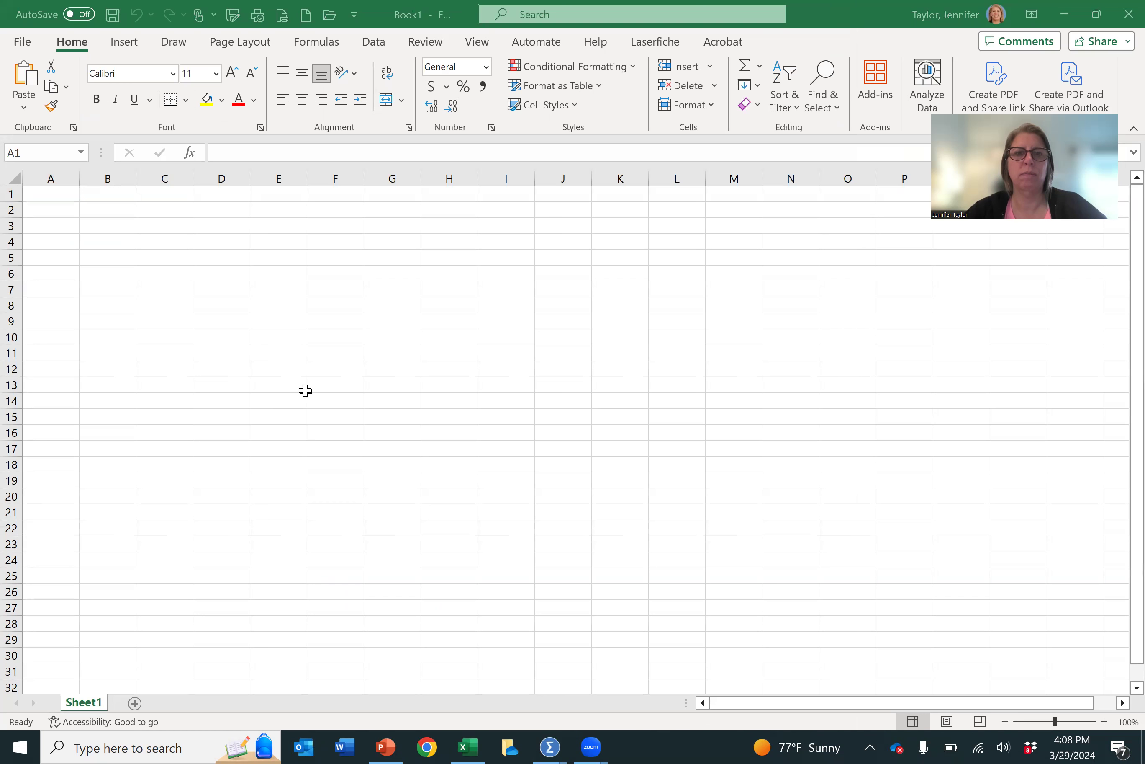
Paste the copied table at cell B2 matching destination formatting, and widen column C to fit the category labels
left_click(105, 211)
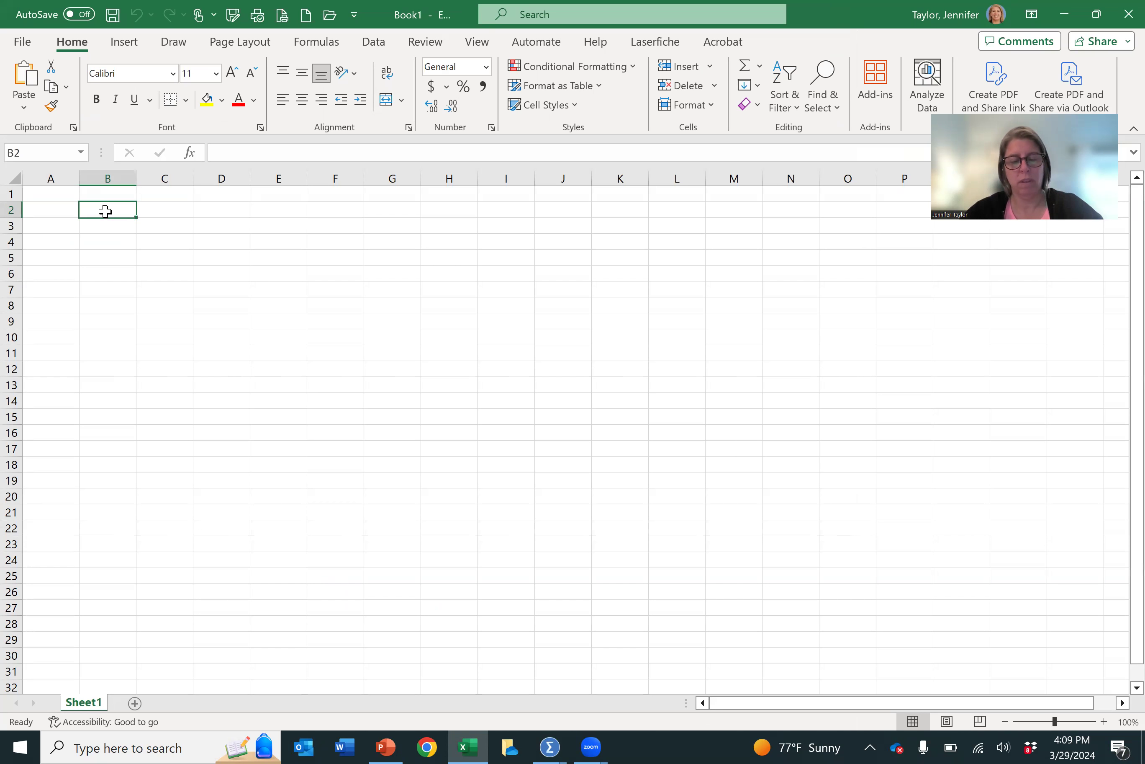
right_click(106, 212)
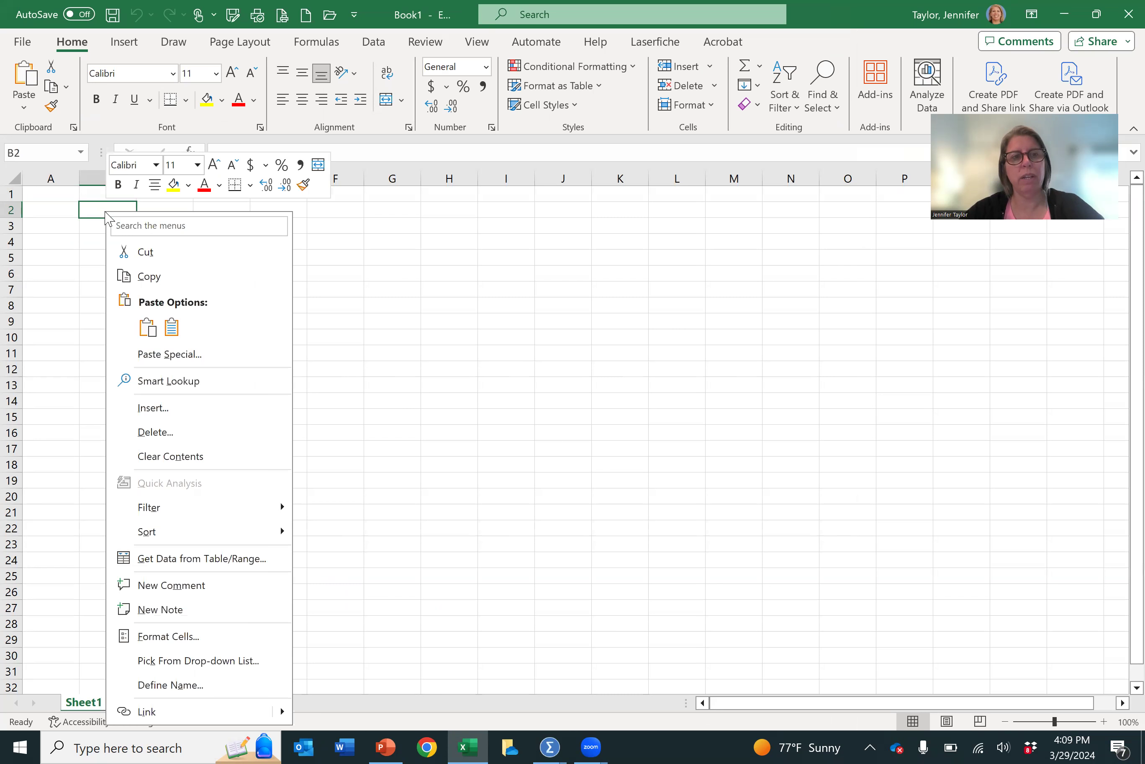
left_click(154, 334)
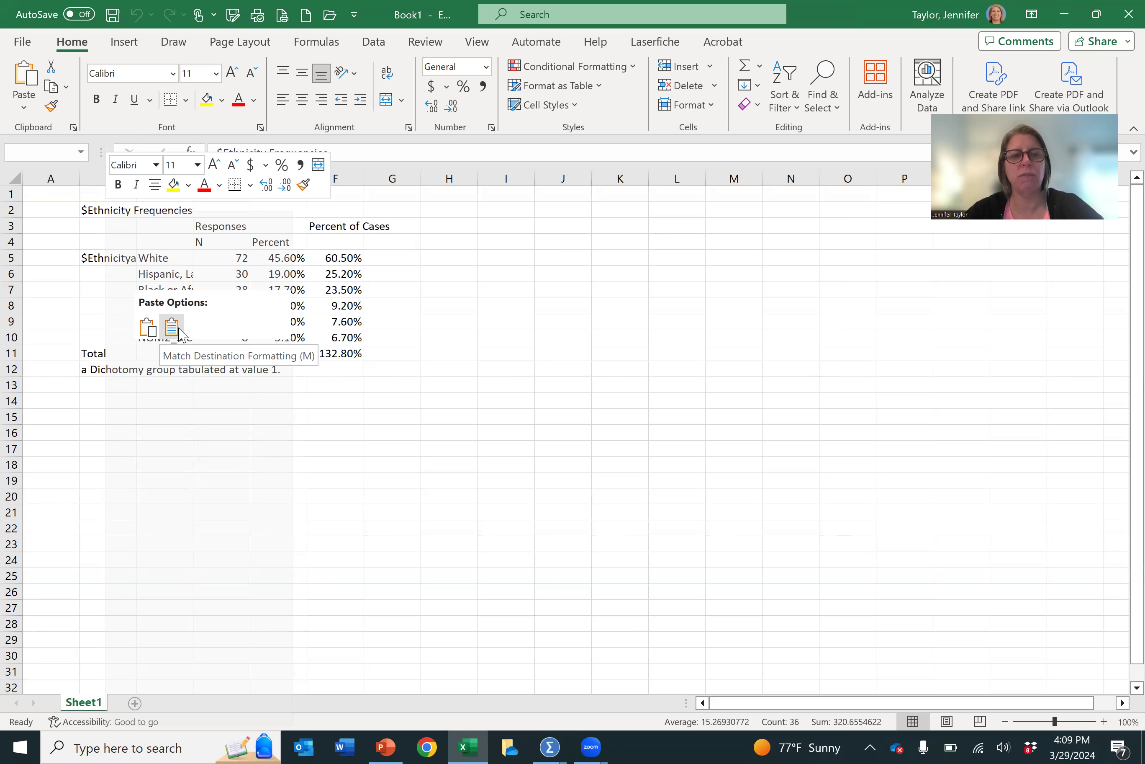
left_click(171, 327)
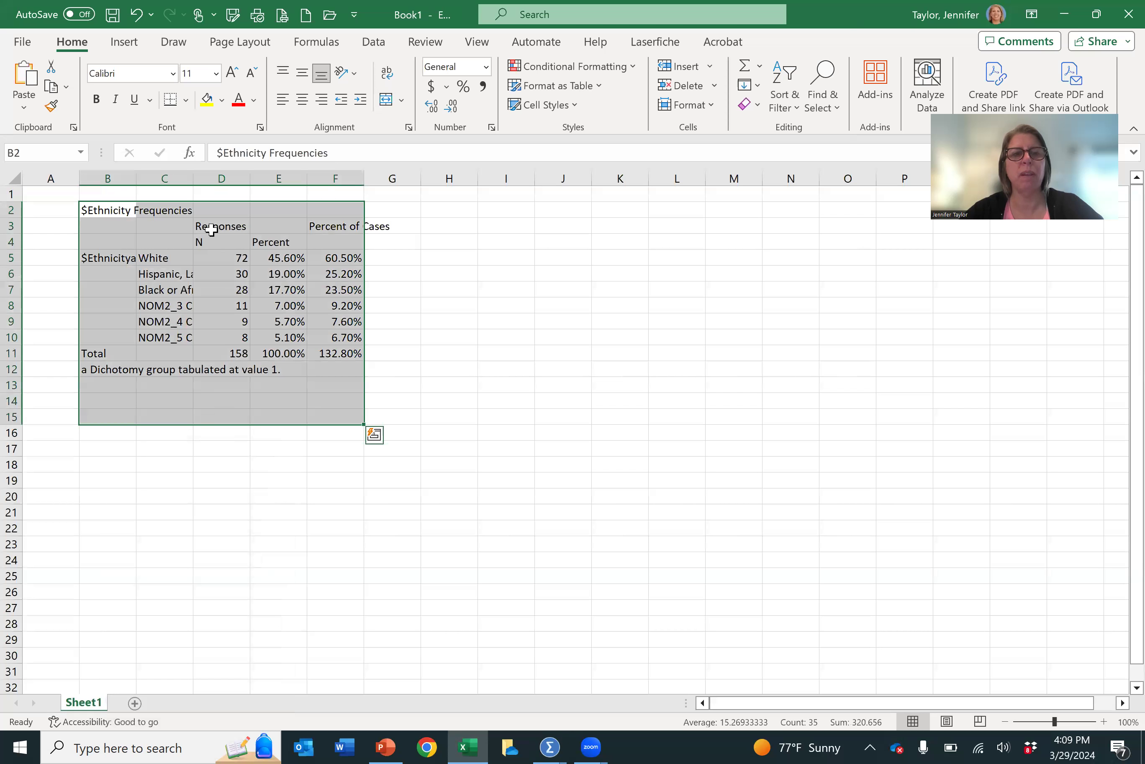
left_click(182, 483)
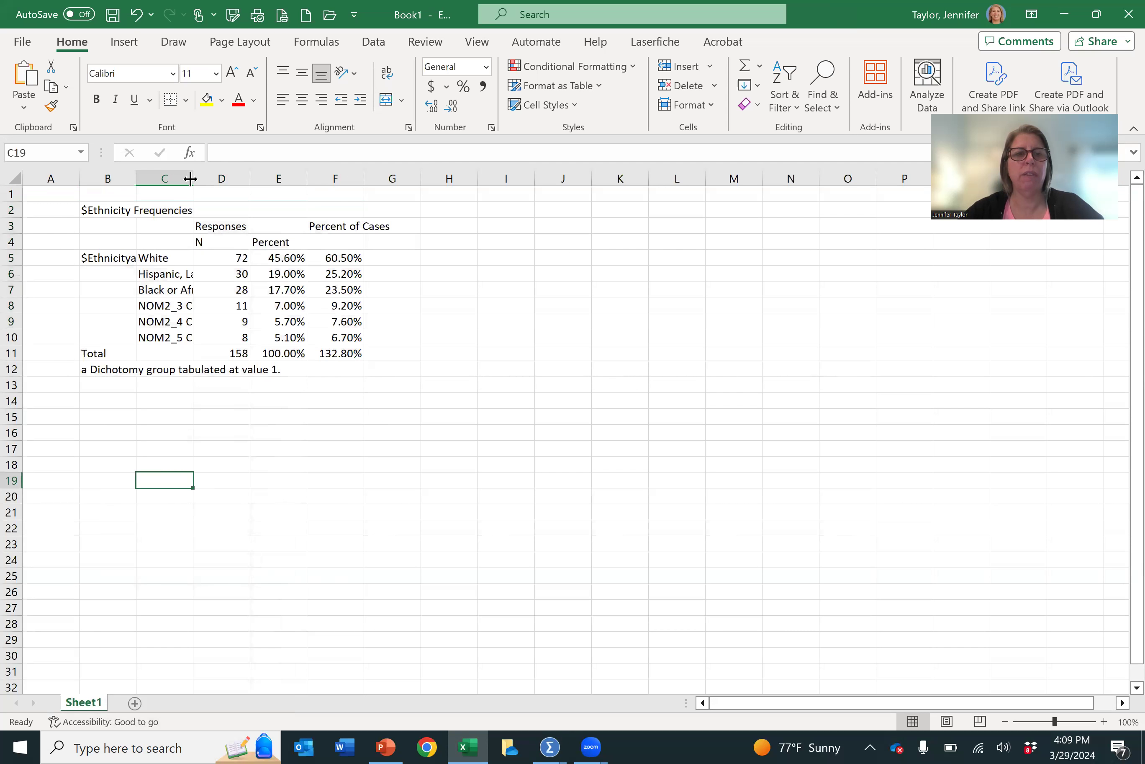
left_click_drag(190, 179, 312, 184)
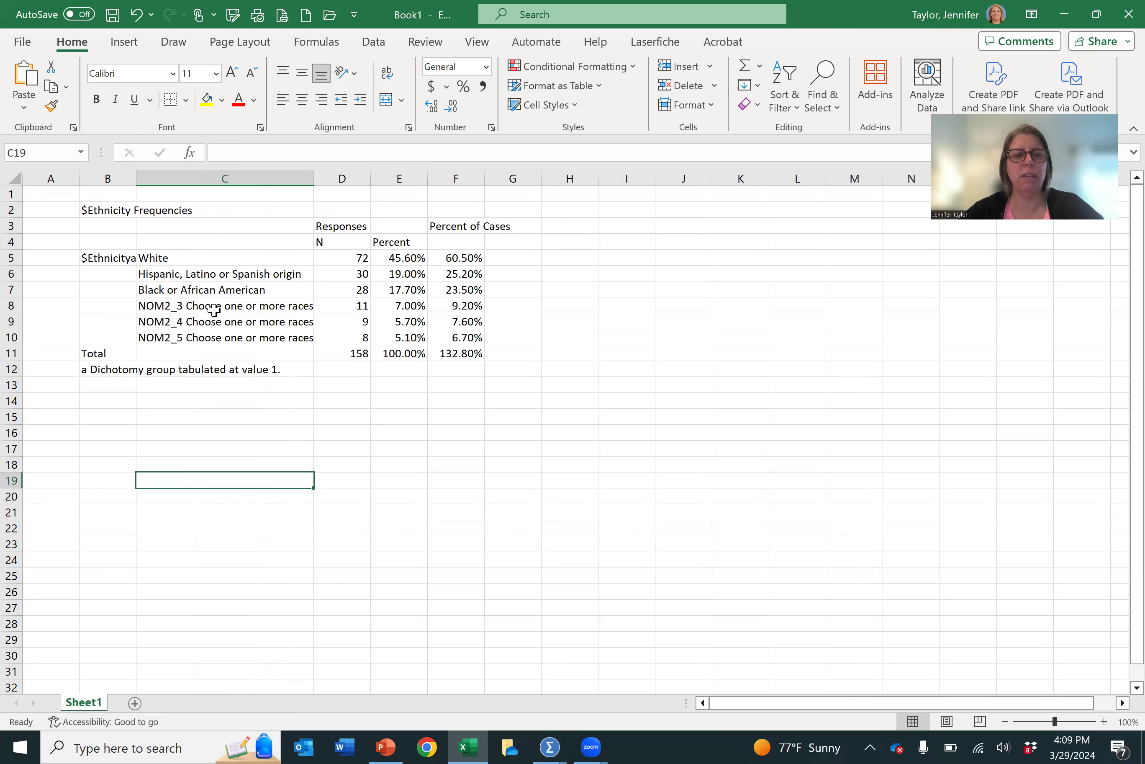
Shorten the NOM2_3 label in cell C8 to "American Indian or Alaska Native" by removing the question text
left_click(217, 335)
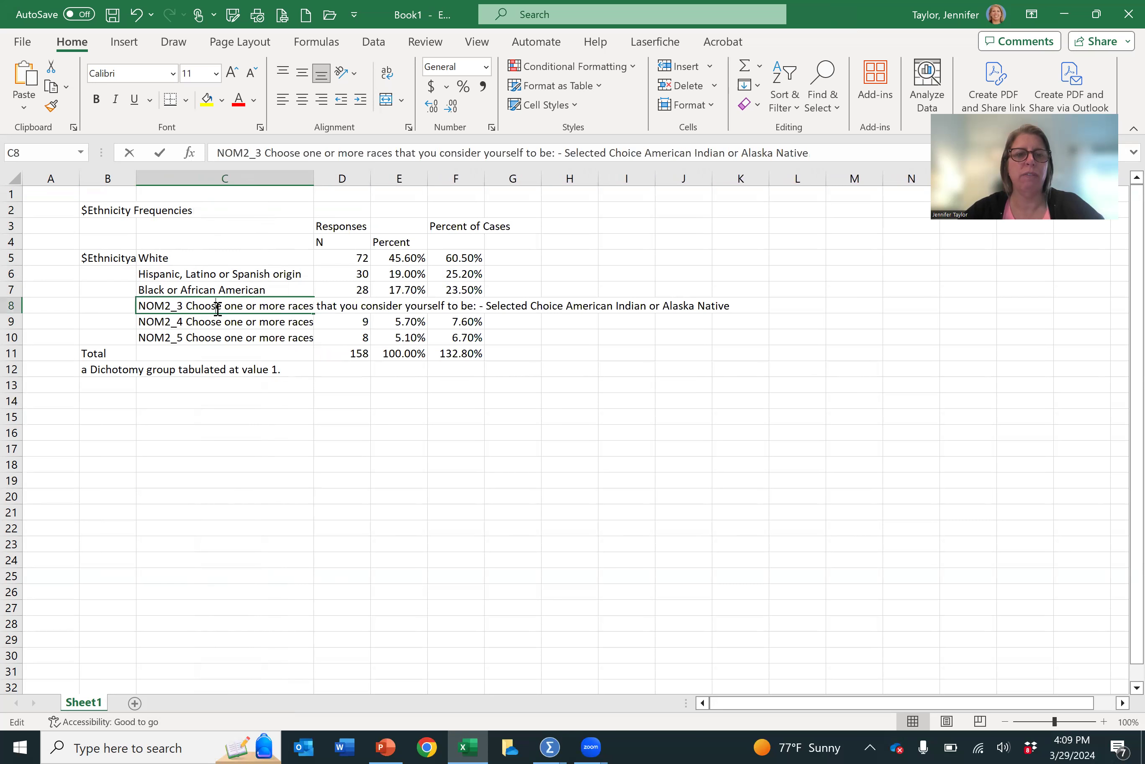
double_click(216, 306)
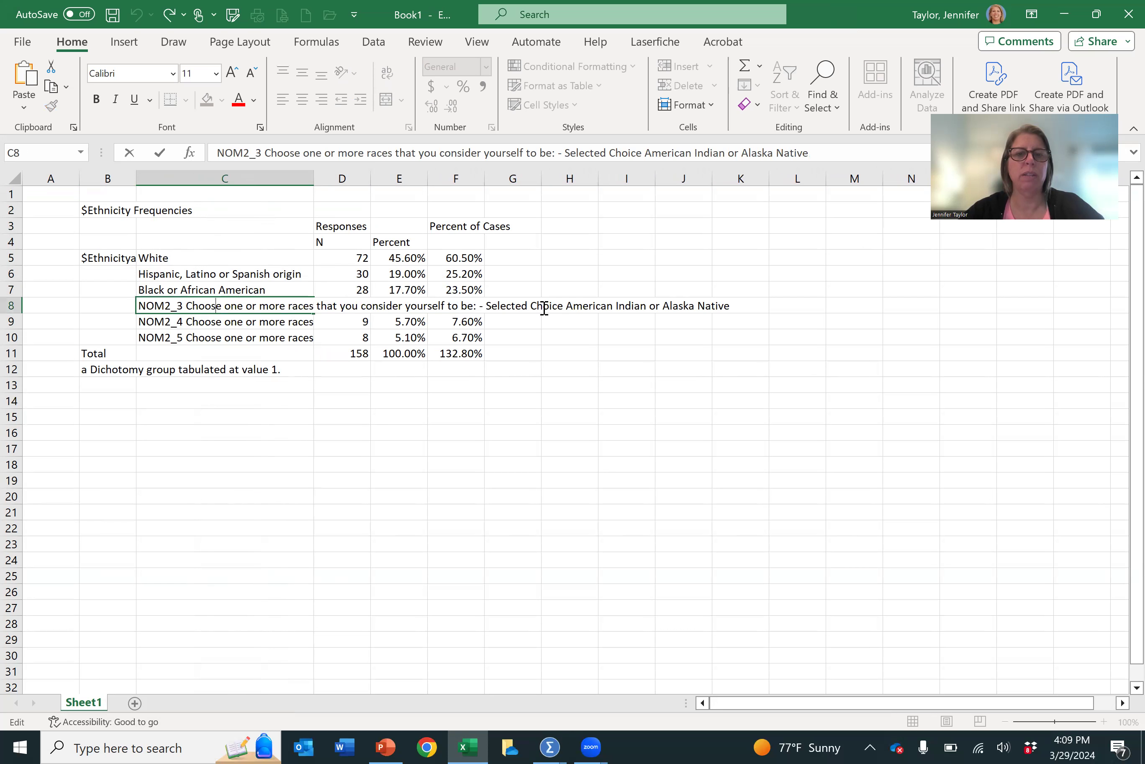
left_click_drag(567, 307, 130, 304)
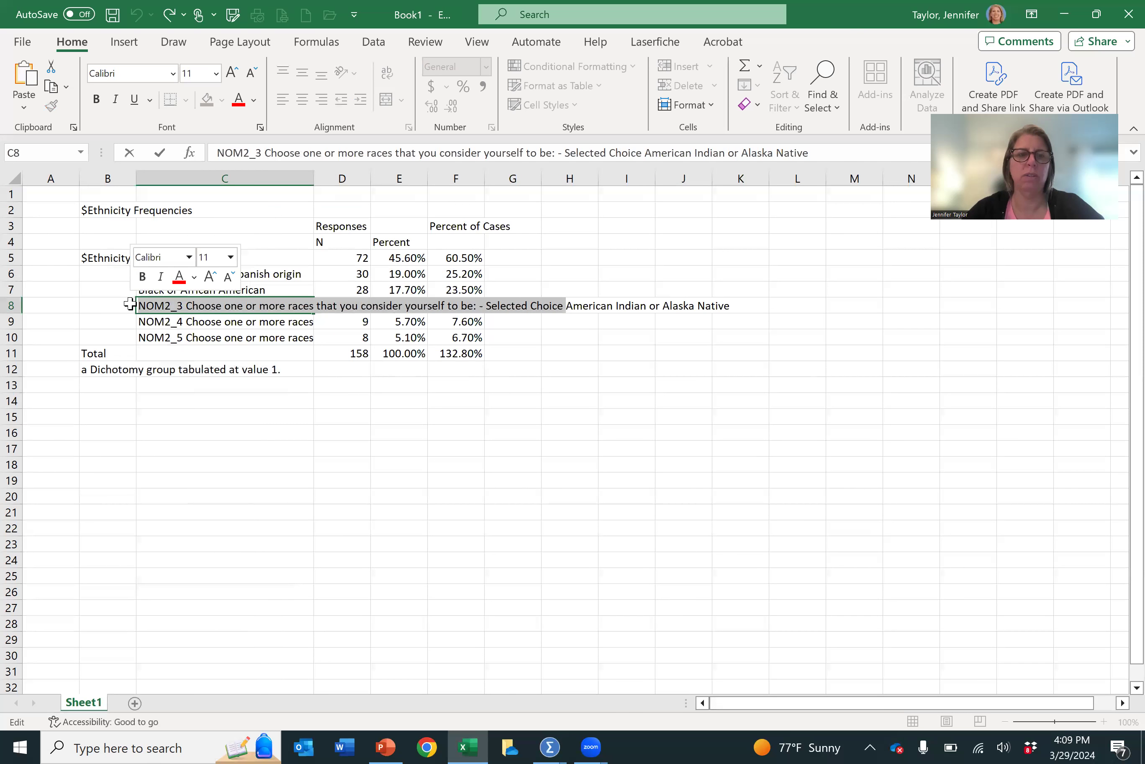
key("Delete")
Shorten the NOM2_4 label in cell C9 to "Asian"
left_click(157, 322)
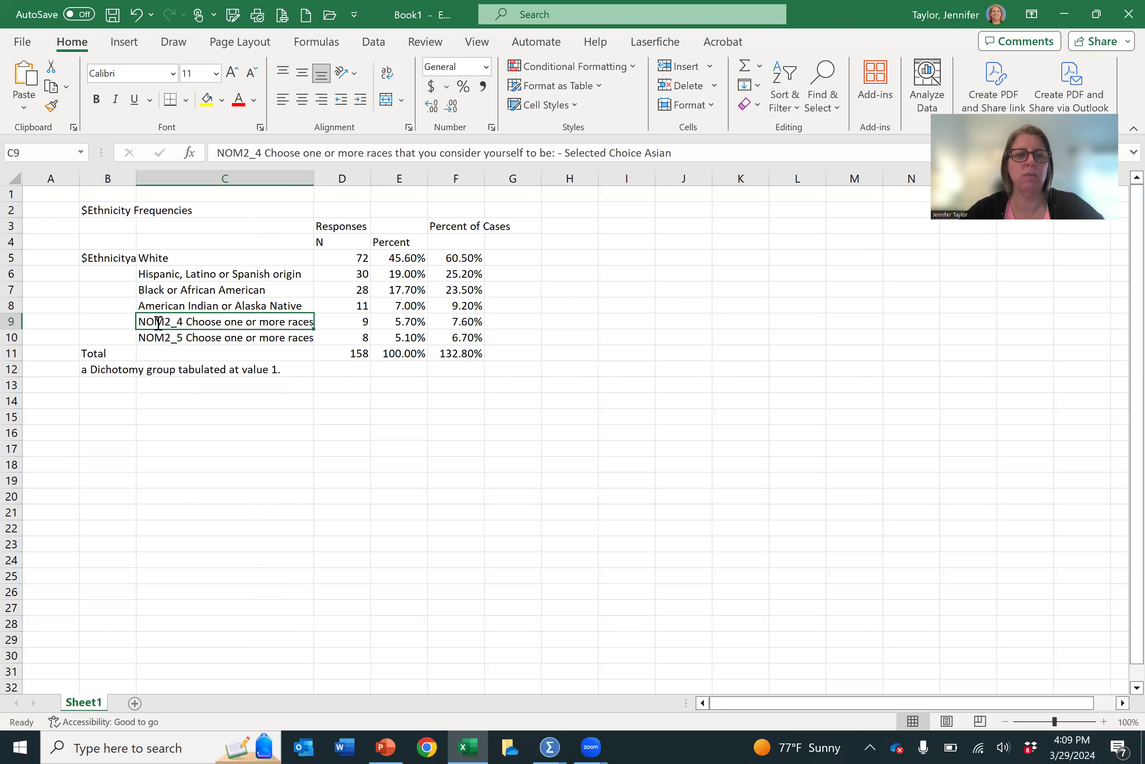
double_click(158, 323)
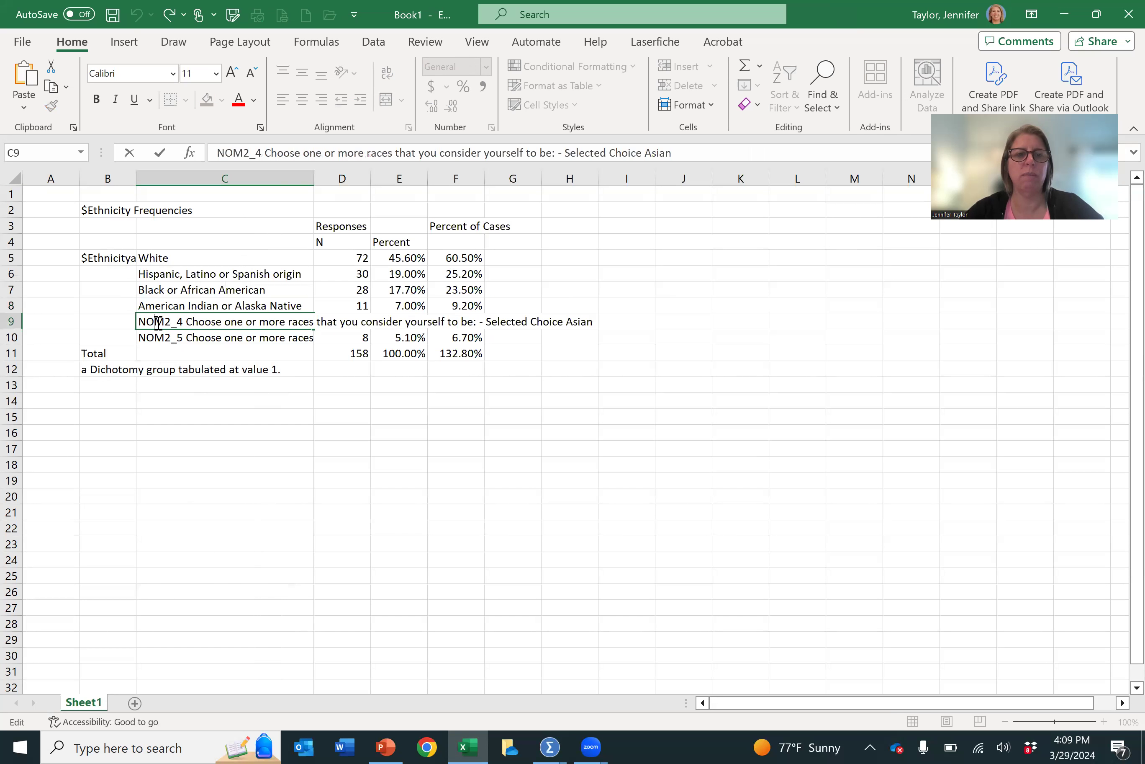
left_click(532, 323)
left_click_drag(564, 326, 121, 338)
key("BackSpace")
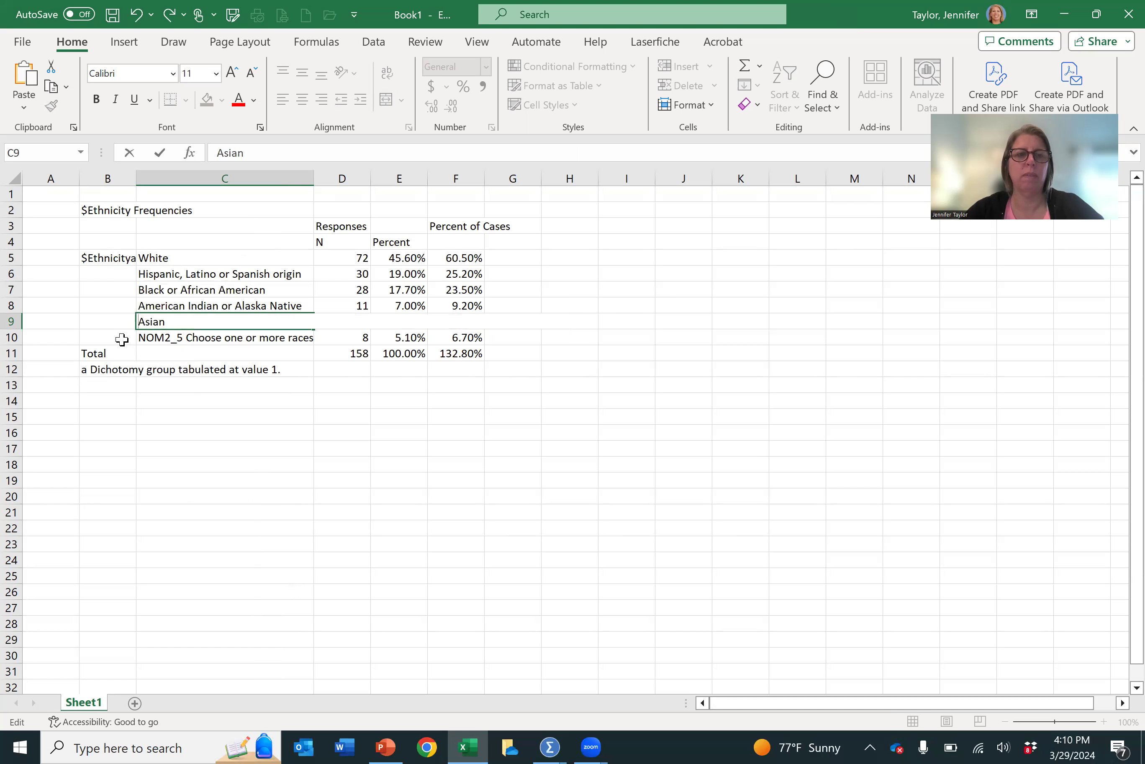
Shorten the NOM2_5 label in cell C10 to "Native Hawaiian or Pacific Islander"
double_click(216, 340)
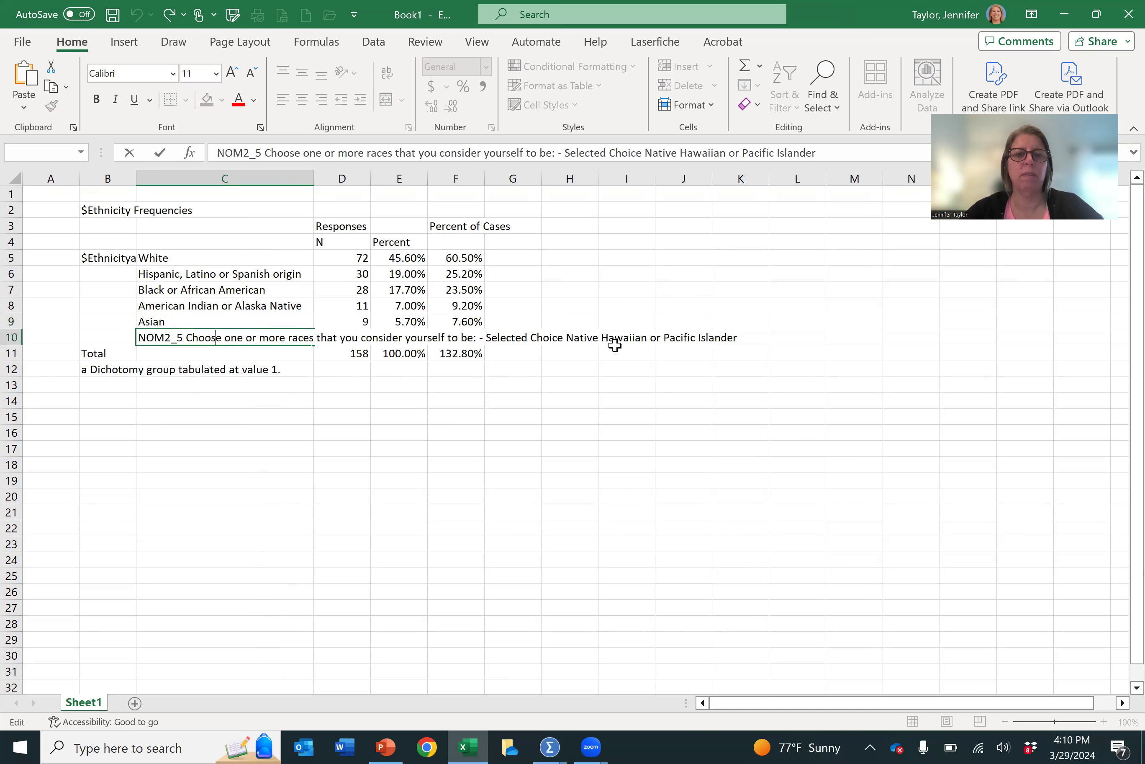
left_click_drag(348, 339, 140, 338)
key("BackSpace")
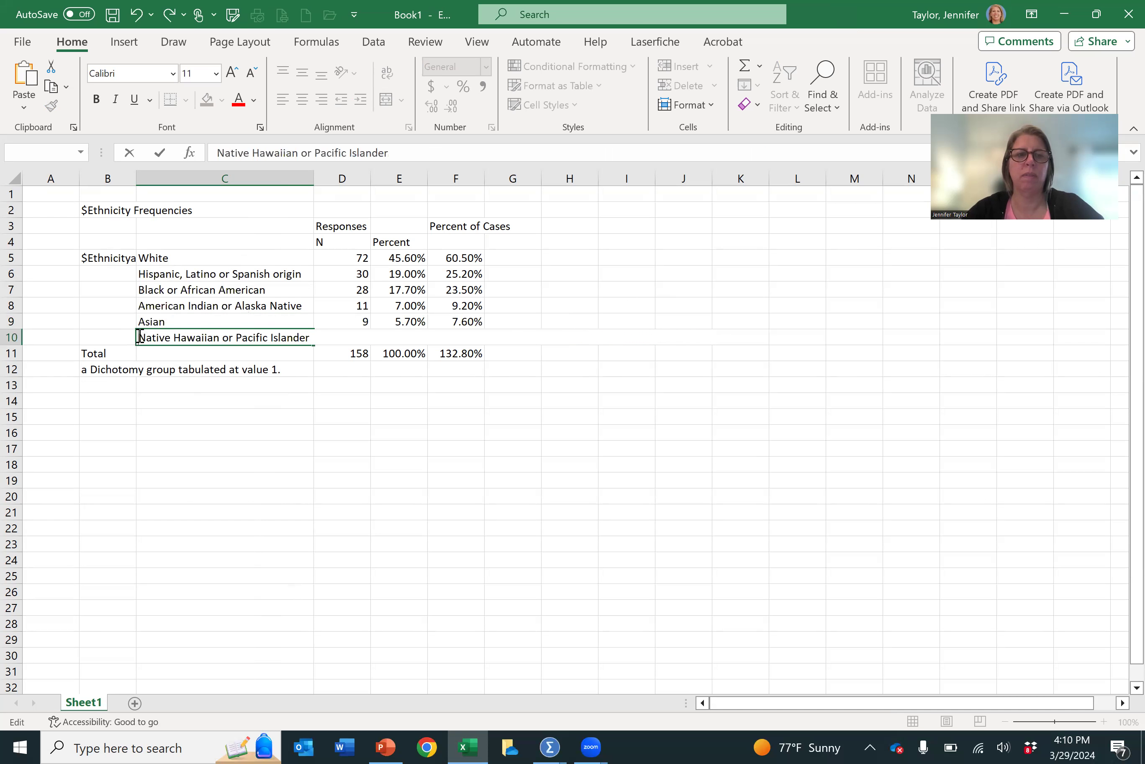
left_click(244, 479)
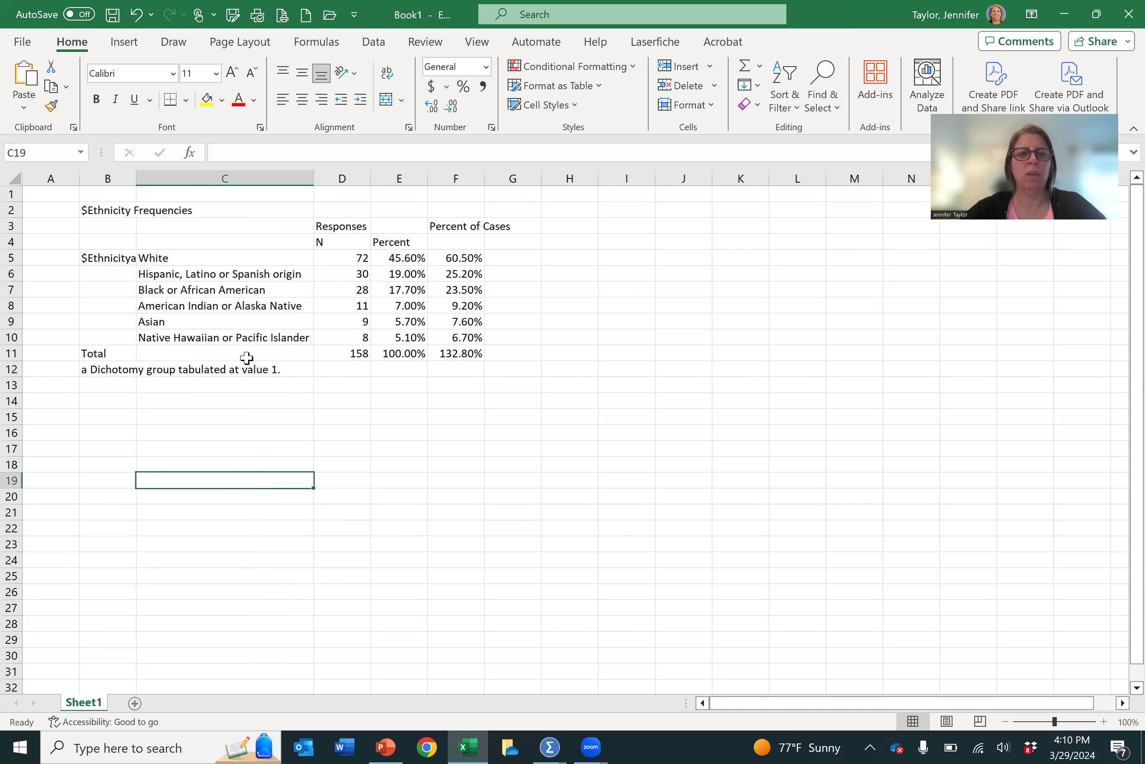
left_click_drag(210, 257, 216, 332)
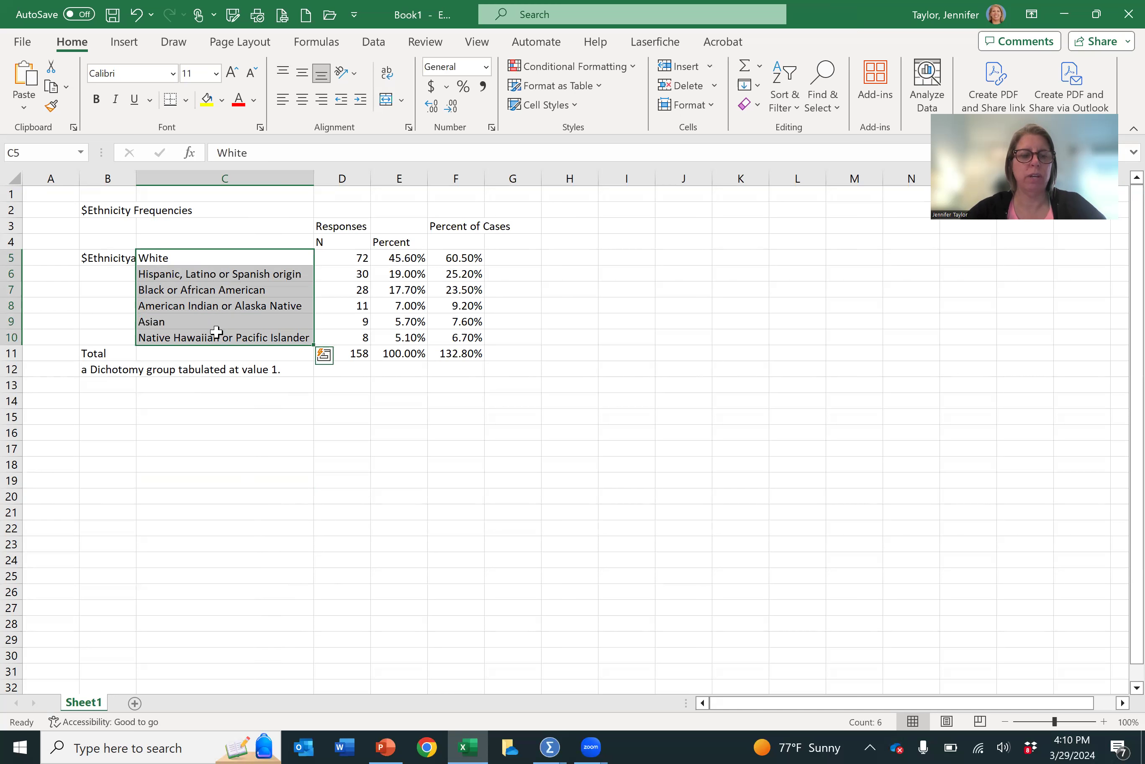
scroll(396, 265, "down", 1)
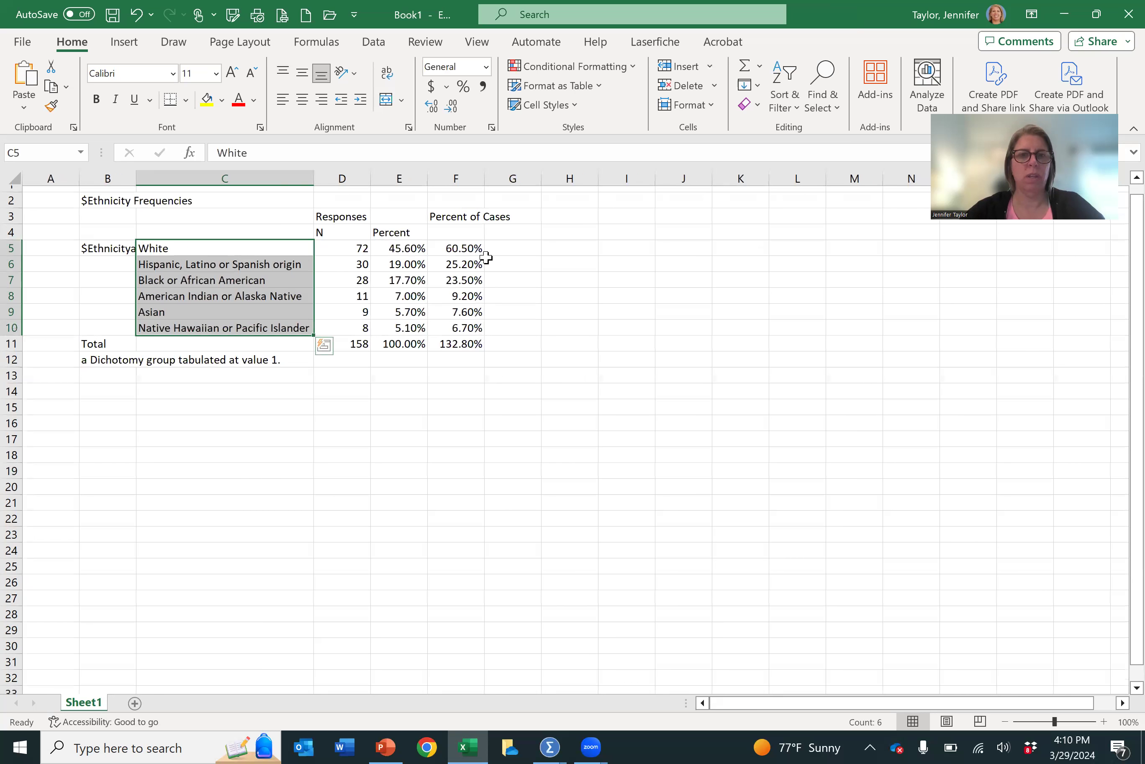
left_click_drag(466, 252, 465, 331, "ctrl")
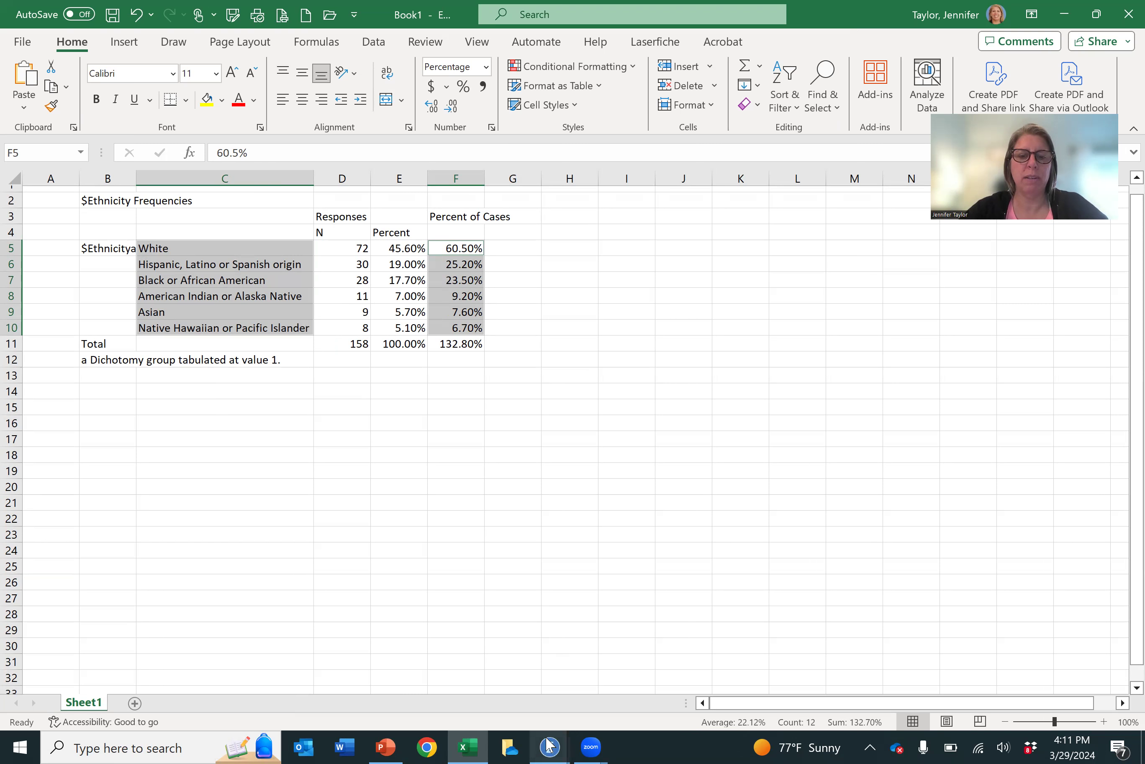
Look up the valid N in the SPSS Case Summary table and enter 119 in cell D2 of the Excel sheet
left_click(621, 655)
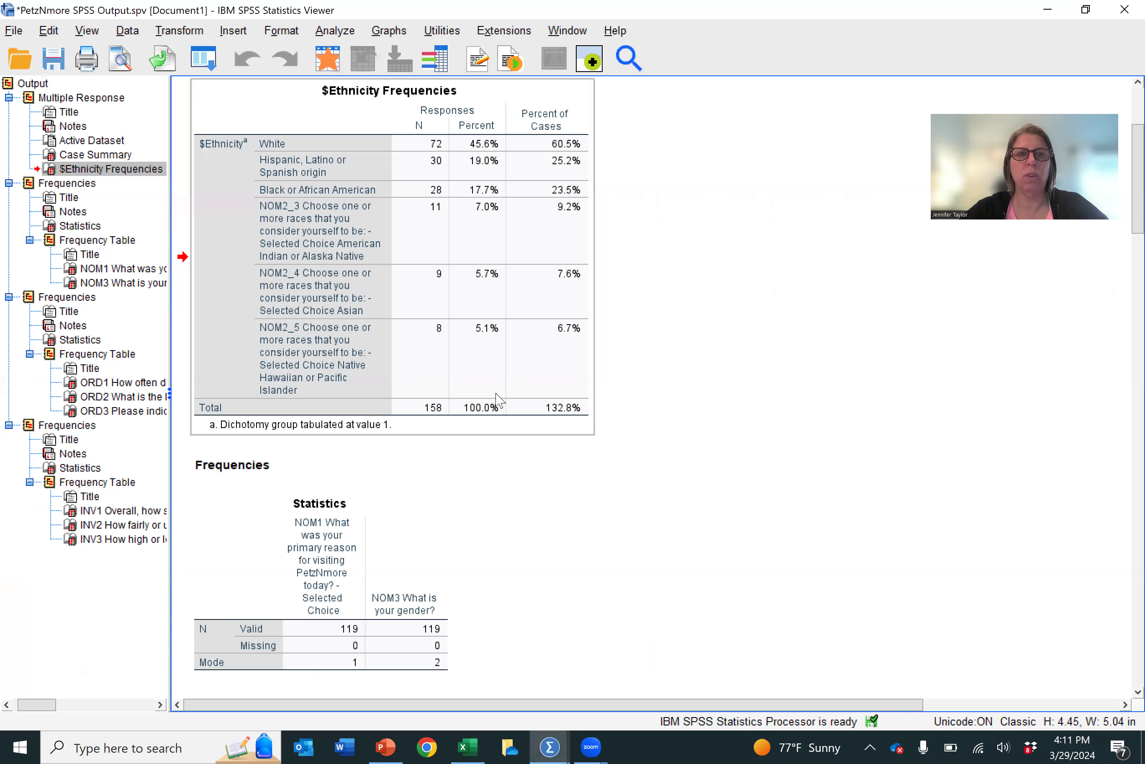
scroll(471, 389, "up", 4)
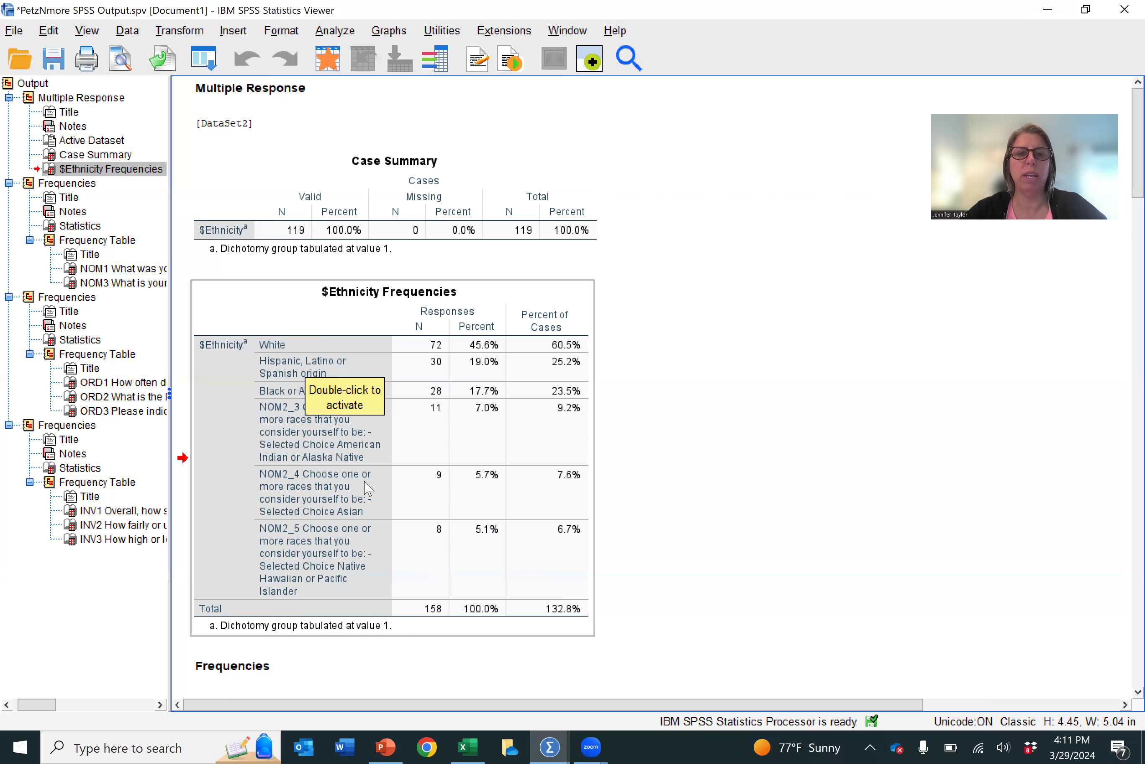
left_click(1048, 10)
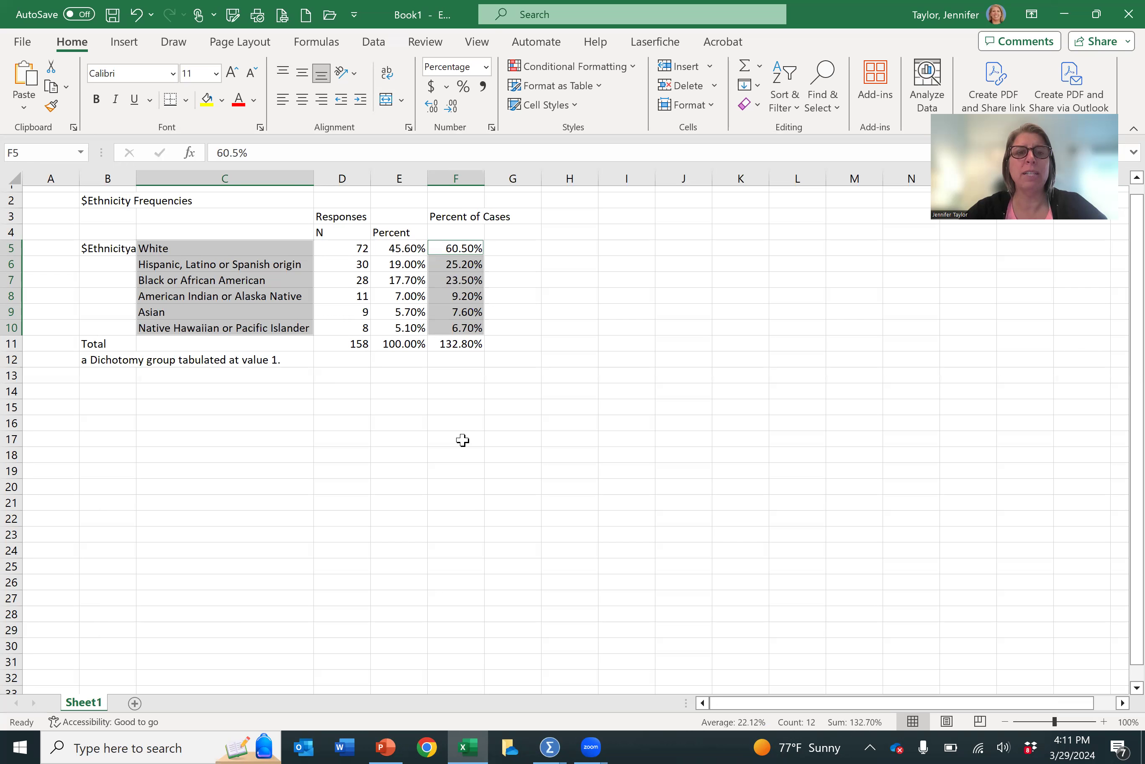
left_click(352, 197)
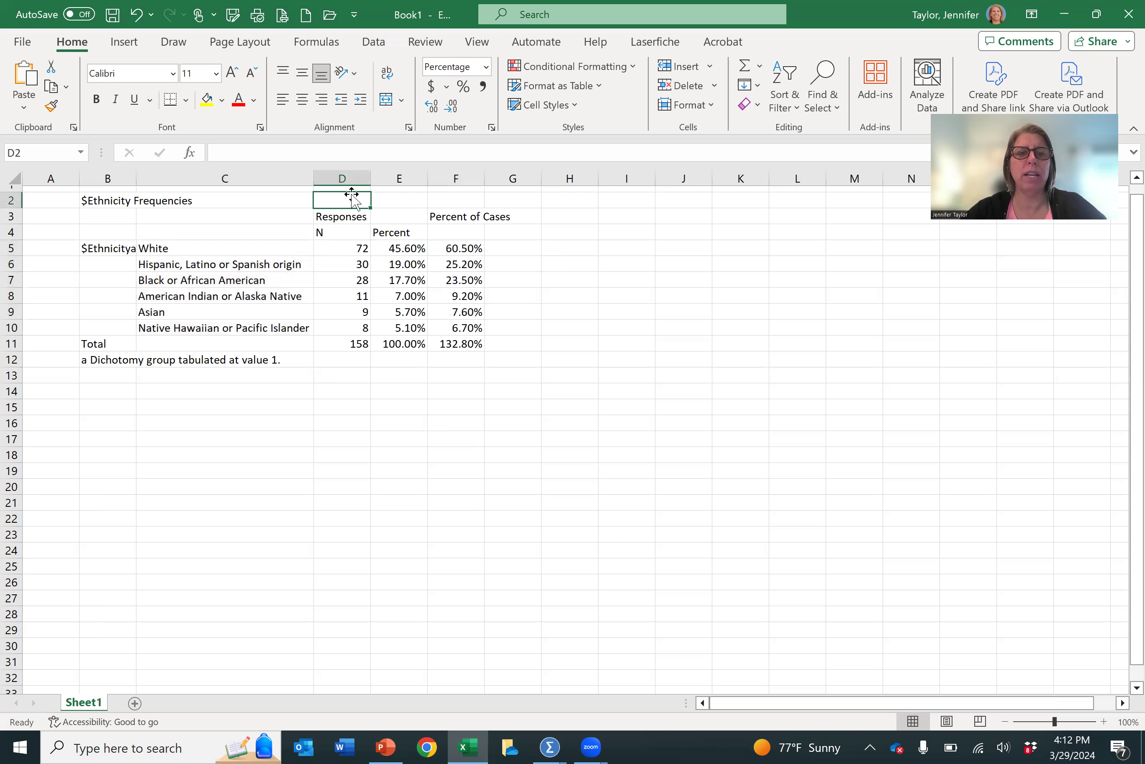
type("1998")
key("BackSpace")
key("BackSpace")
key("BackSpace")
type("19")
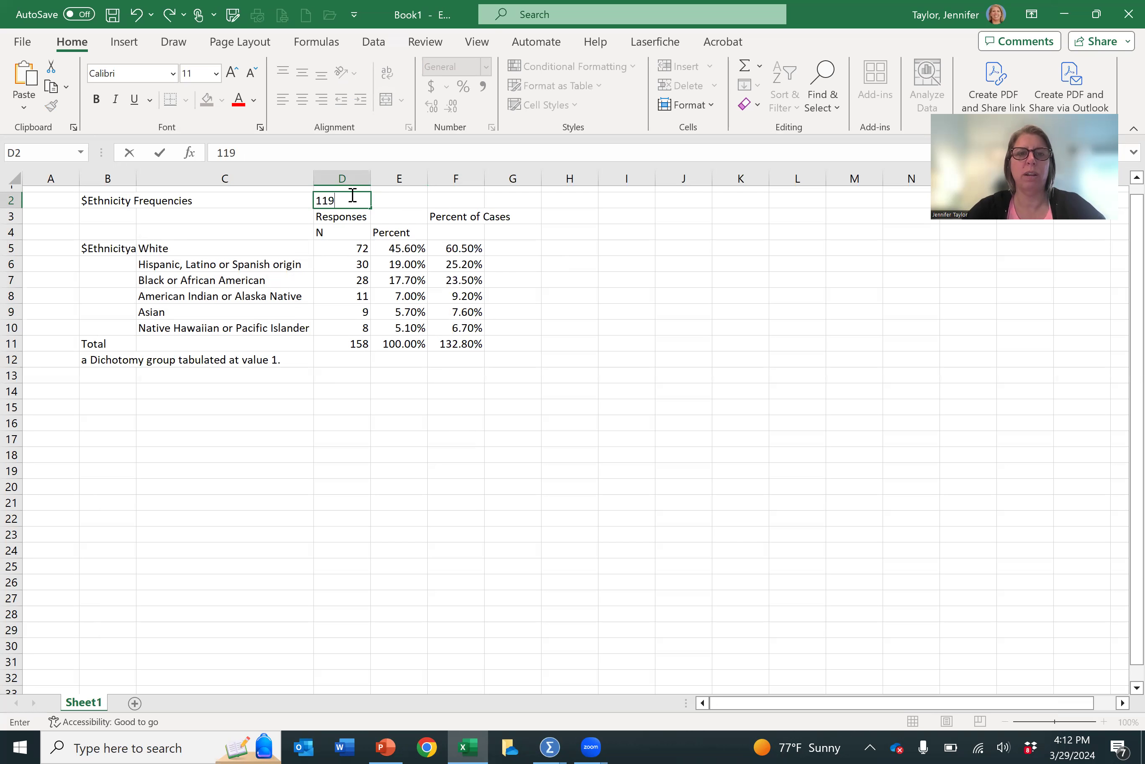
left_click(627, 326)
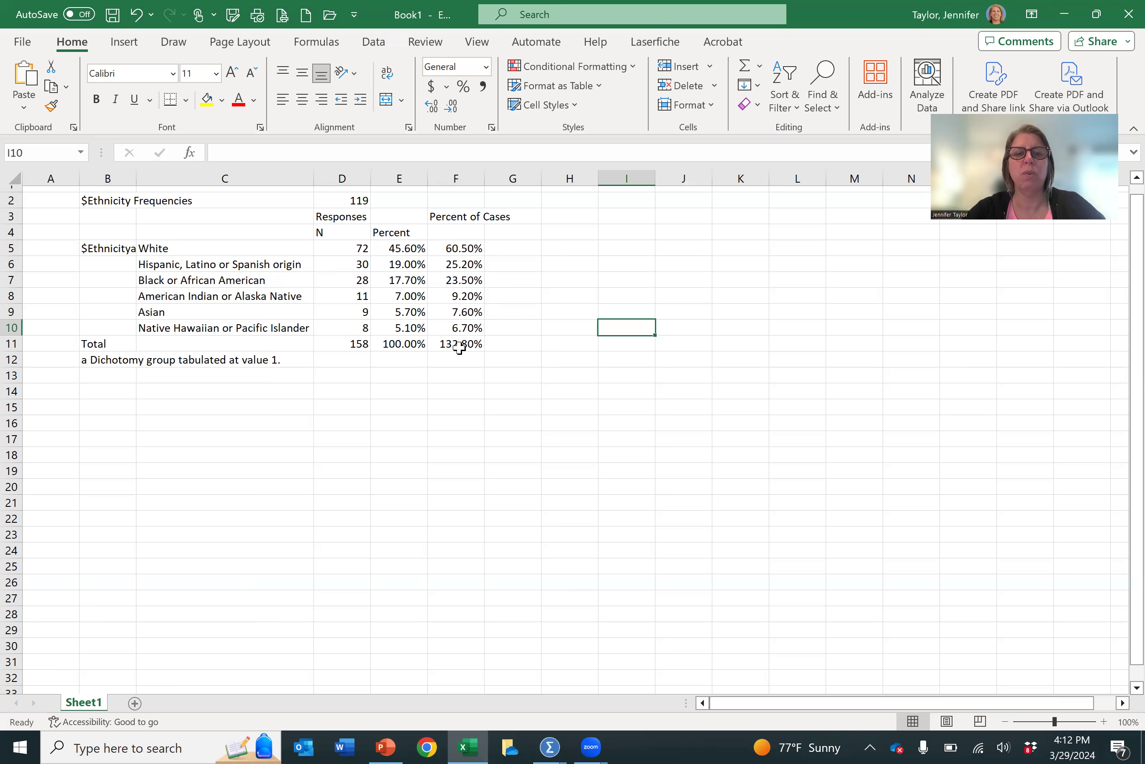
Insert a 2-D clustered column chart from the labels in C5:C10 and Percent of Cases in F5:F10, and place it below the table
left_click(201, 266)
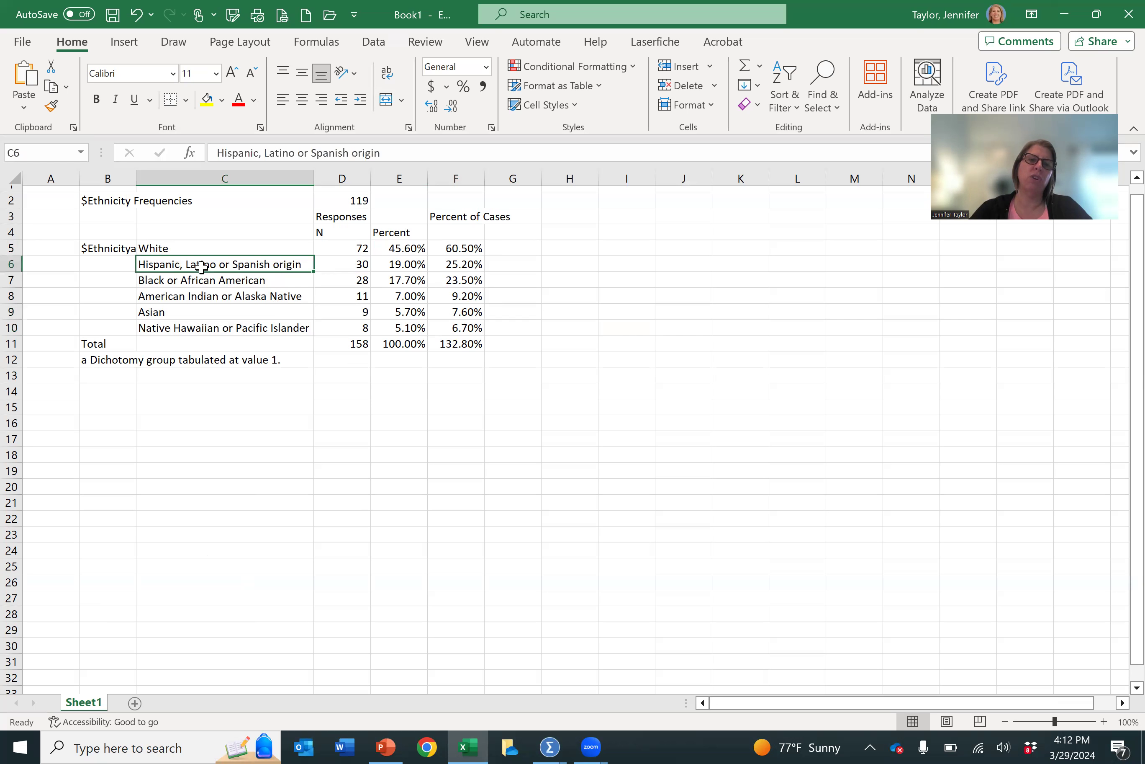
left_click(188, 248)
left_click_drag(188, 248, 192, 328)
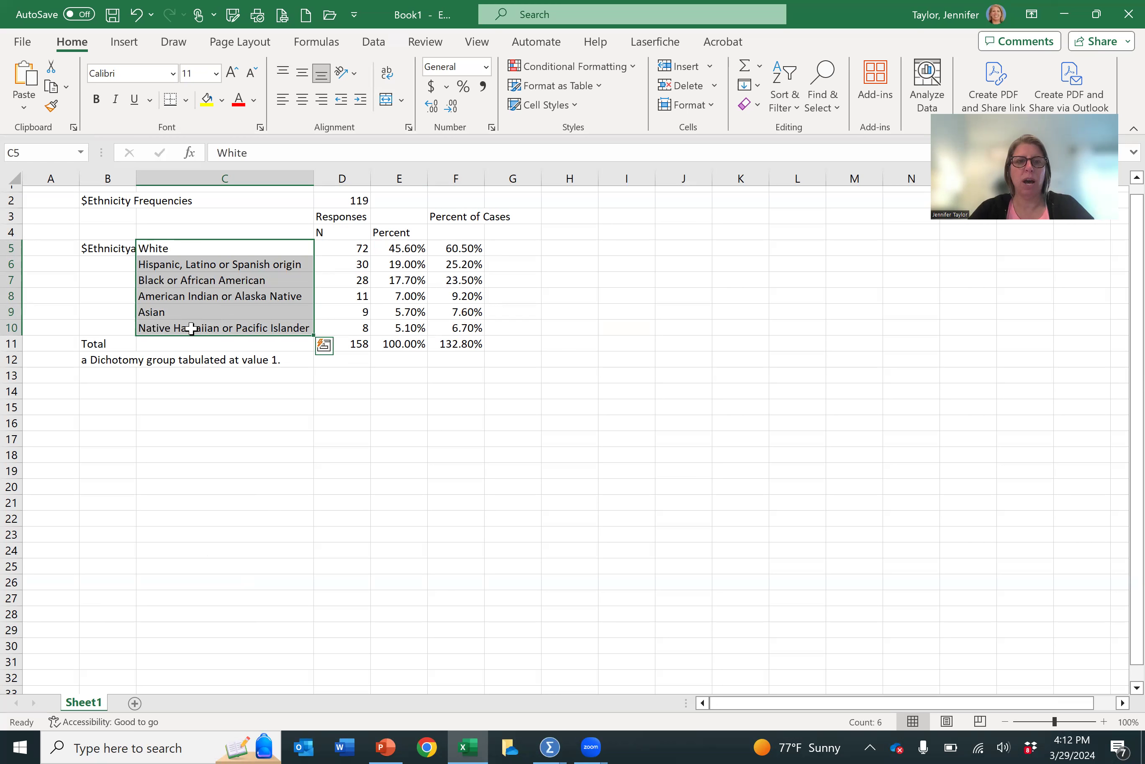
left_click(460, 243, "ctrl")
left_click_drag(461, 242, 456, 323)
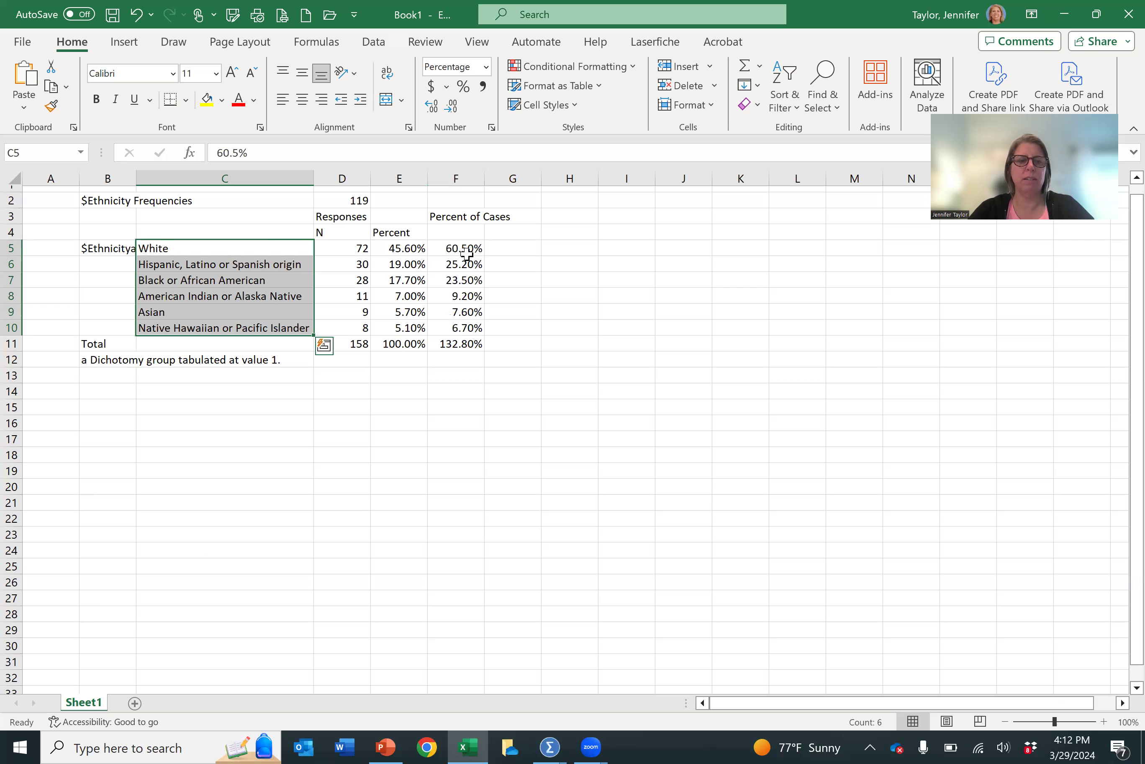
left_click_drag(467, 254, 463, 331)
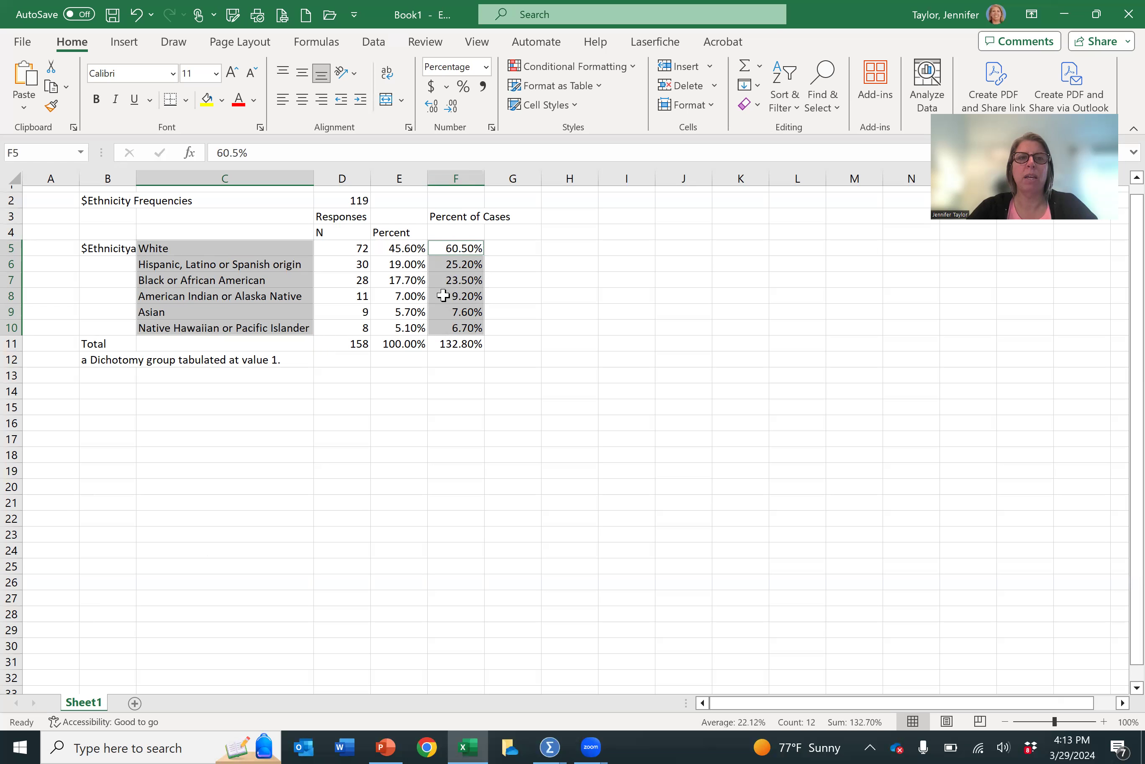
left_click(125, 42)
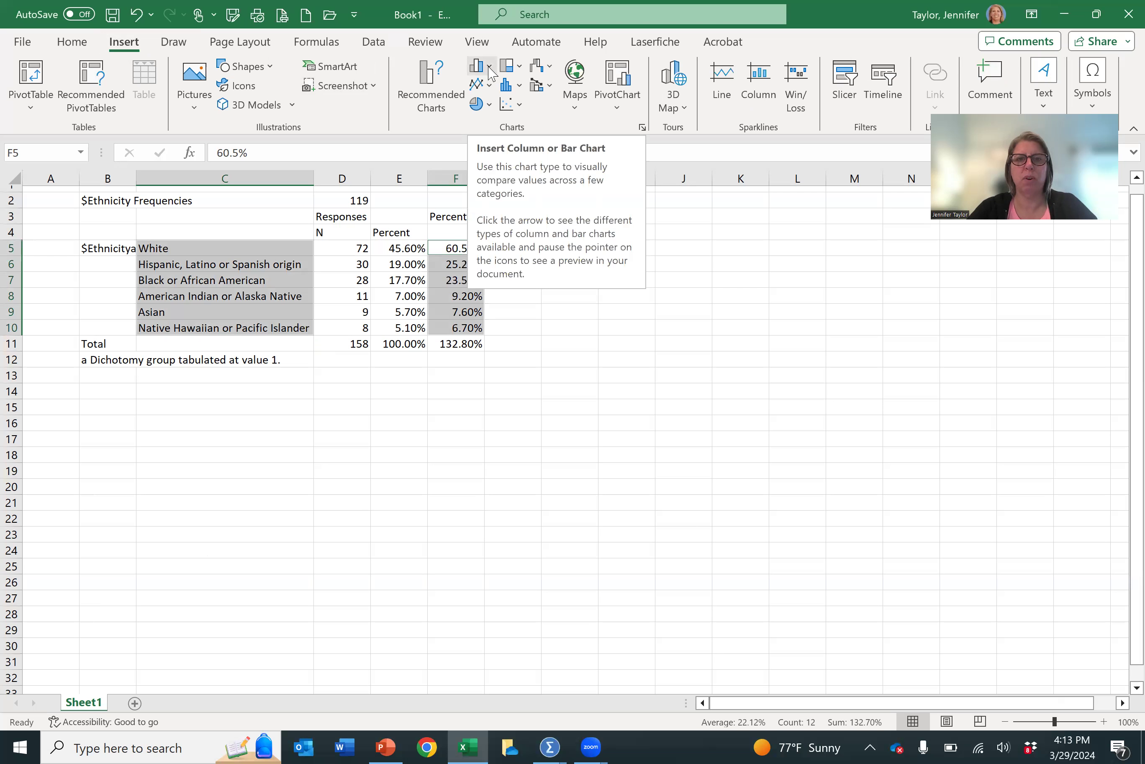
left_click(486, 69)
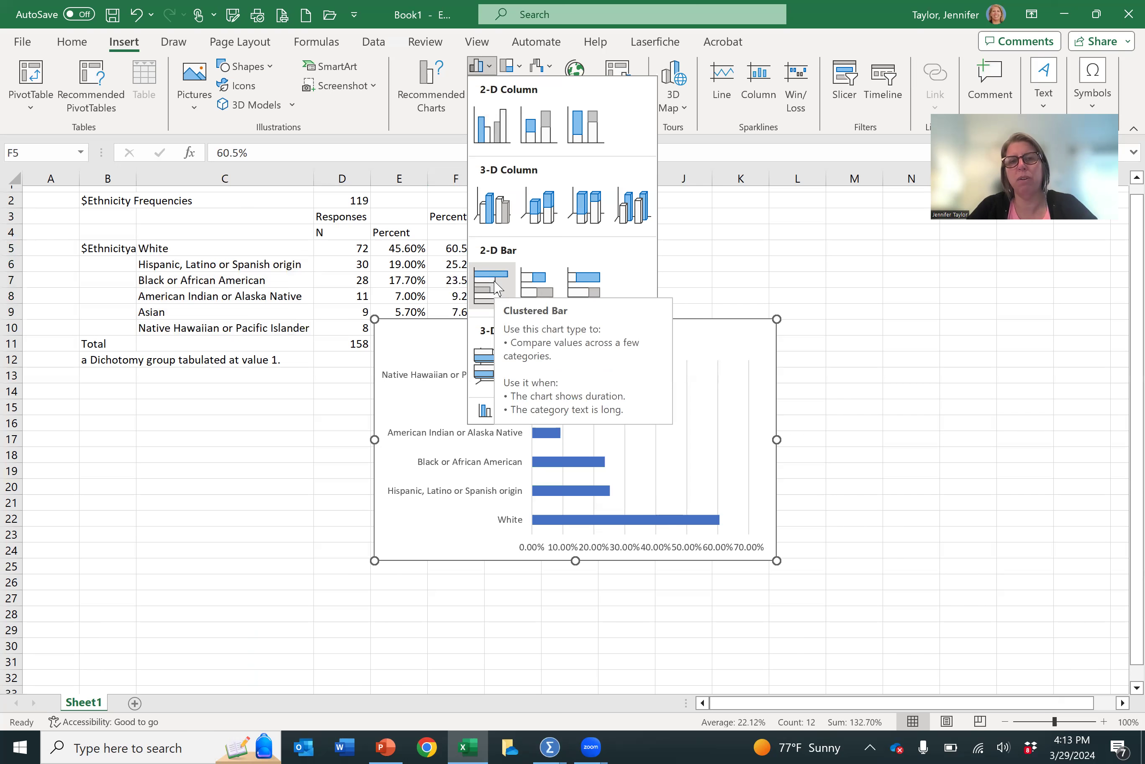
left_click(492, 126)
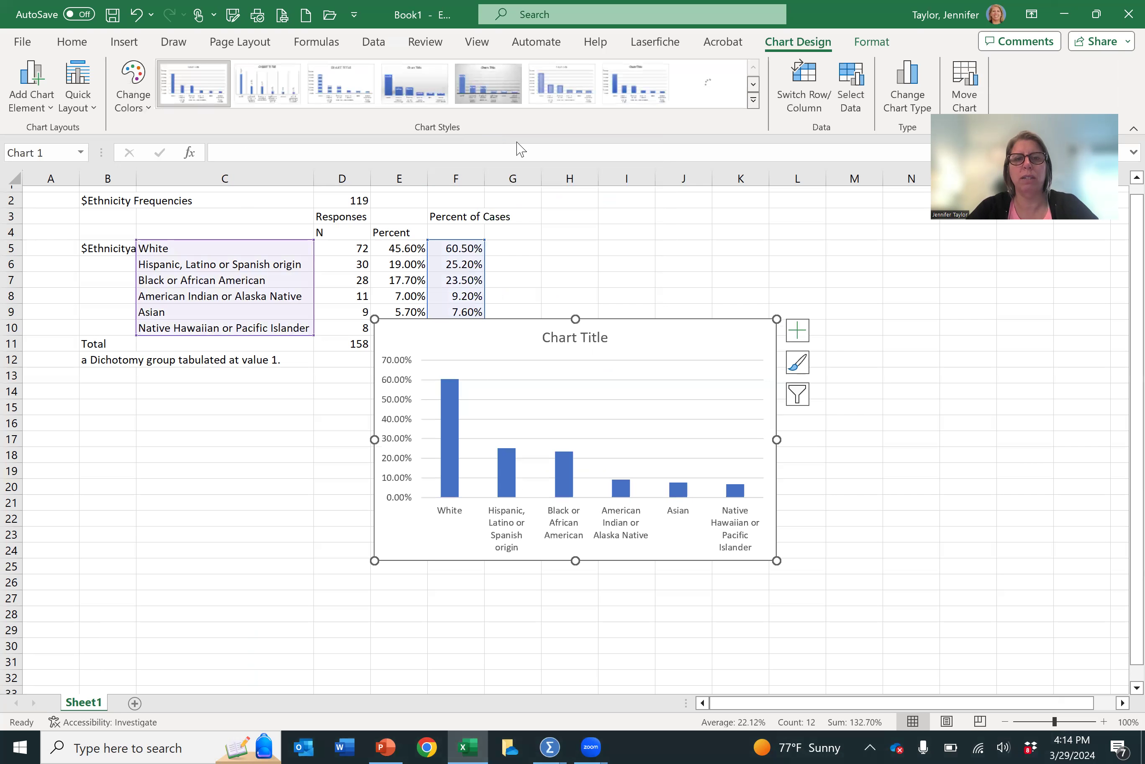
left_click_drag(642, 320, 680, 396)
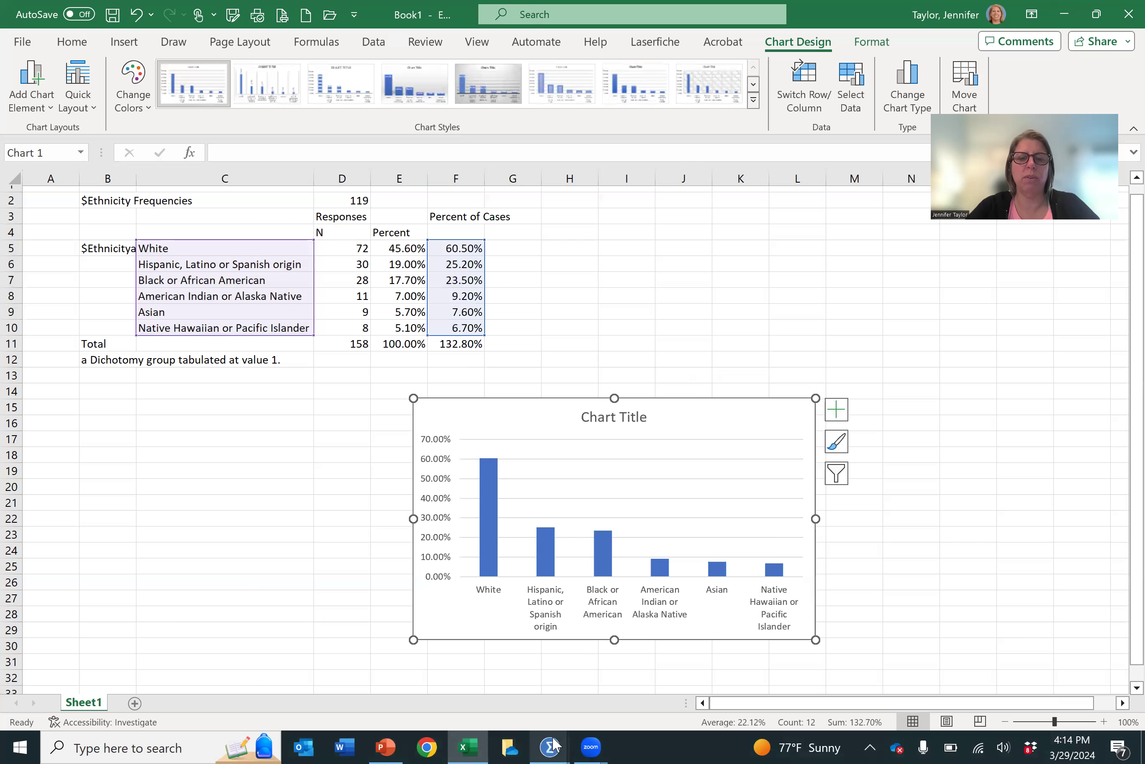
Switch to the SPSS output and copy "Choose one or more races that you consider yourself to be:" from the NOM2_3 label in the $Ethnicity Frequencies table
mouse_move(553, 743)
left_click(627, 679)
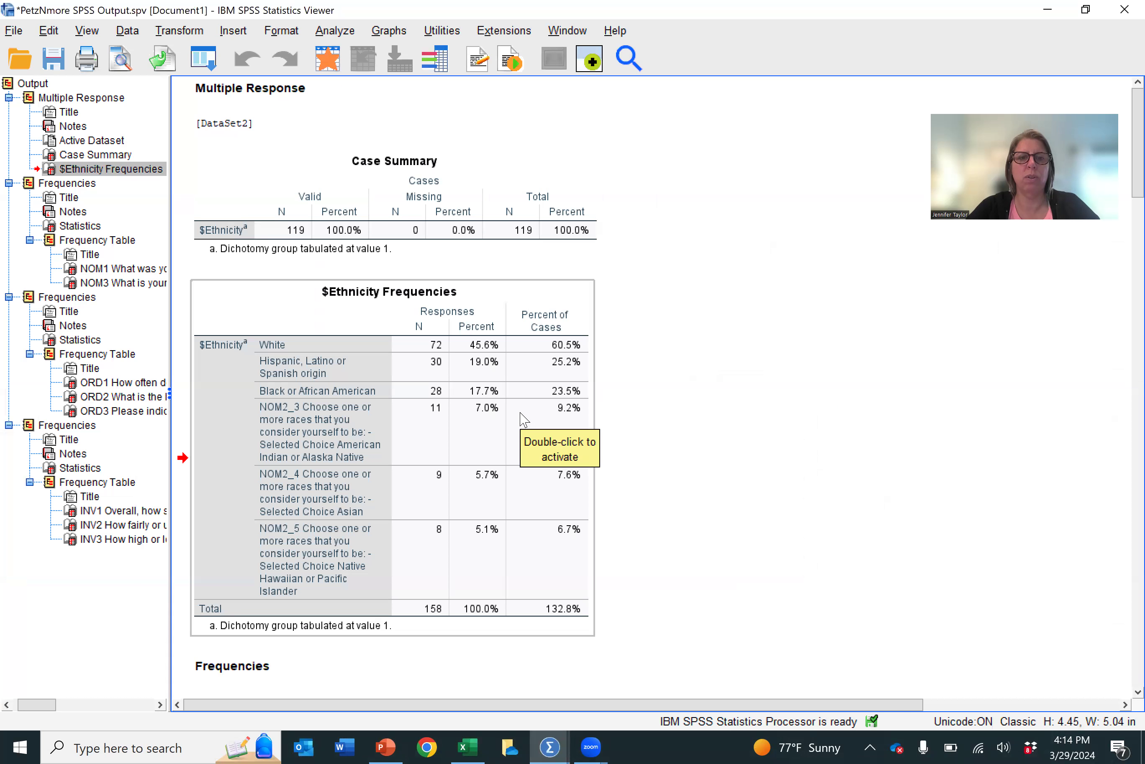
double_click(313, 433)
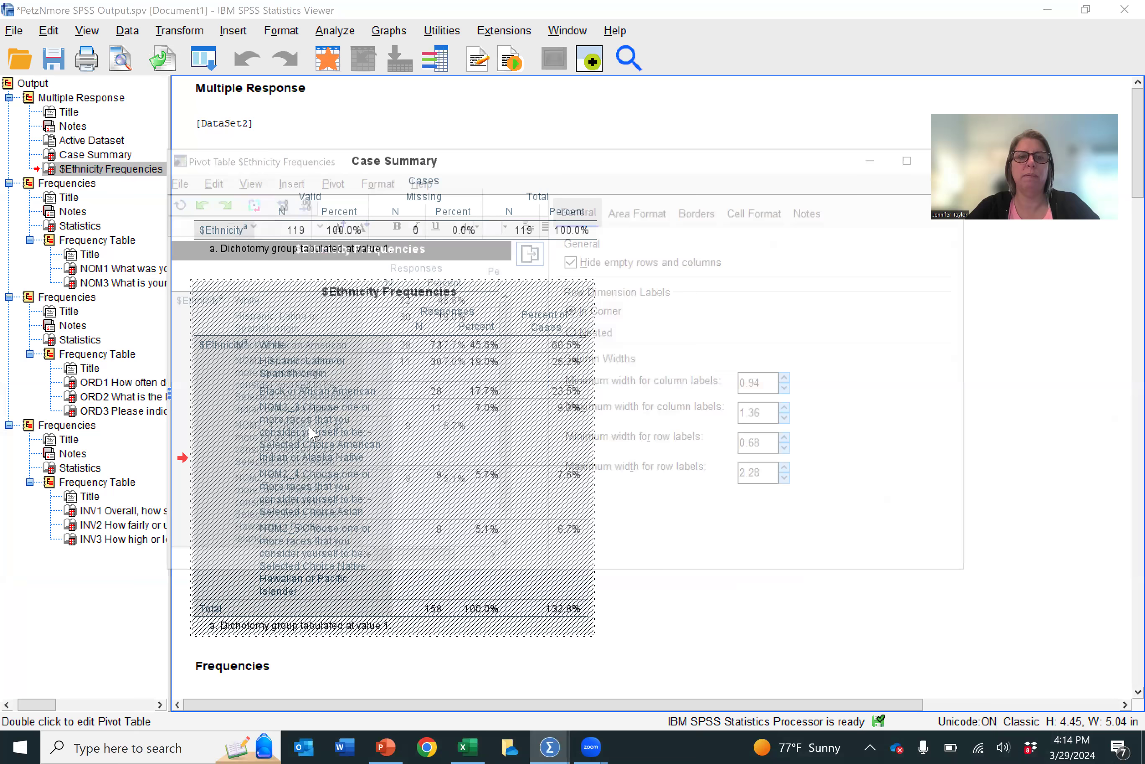
left_click(277, 377)
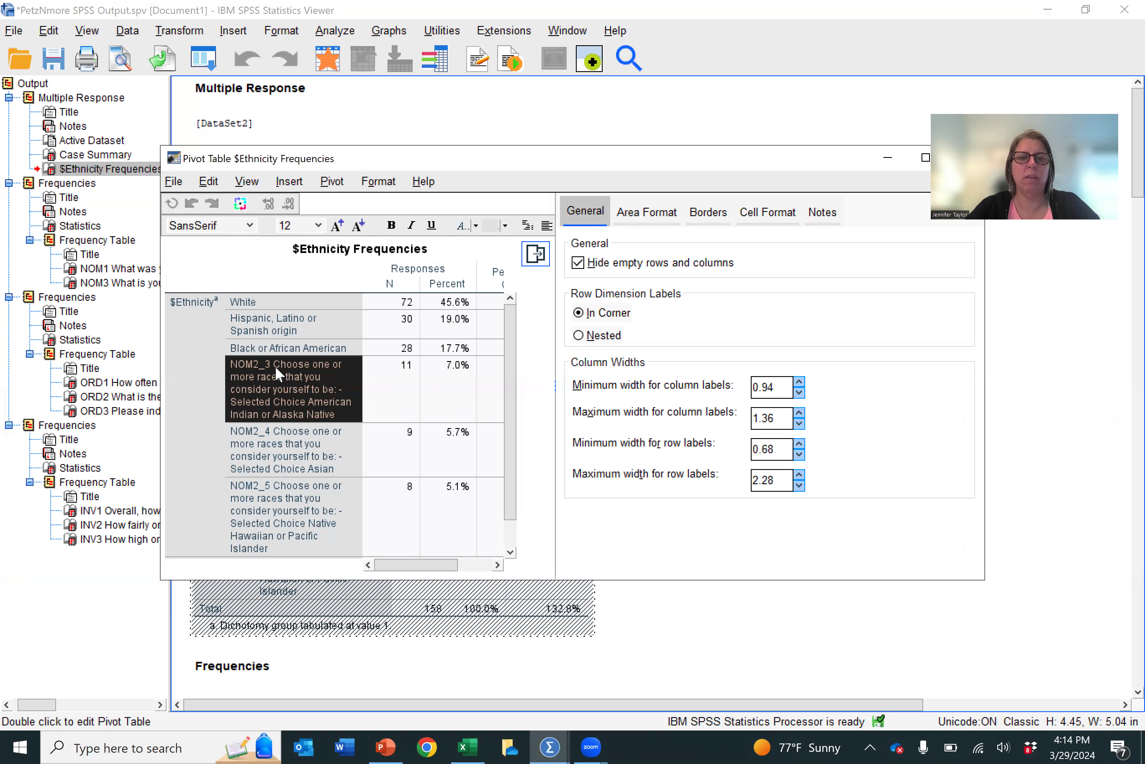
double_click(275, 365)
left_click_drag(209, 367, 499, 374)
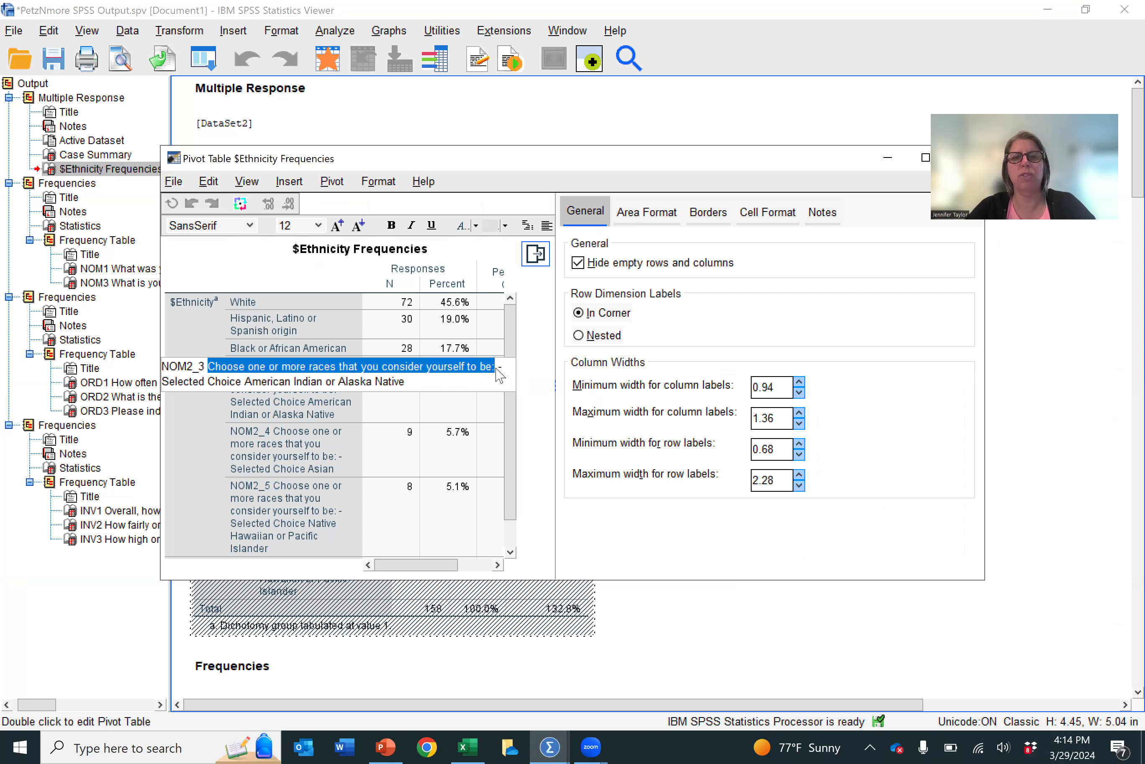
left_click(902, 156)
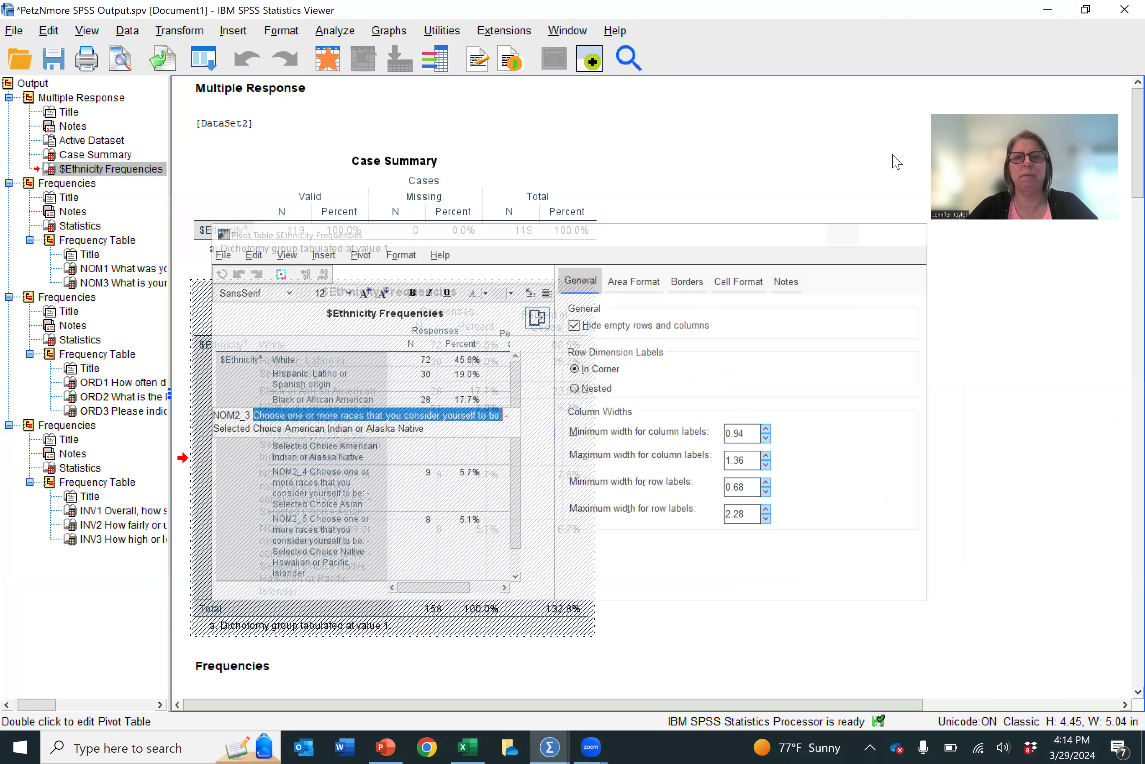
left_click(1048, 13)
Switch to the Excel chart and replace its title with "Choose one or more races that you consider yourself to be:"
left_click(619, 417)
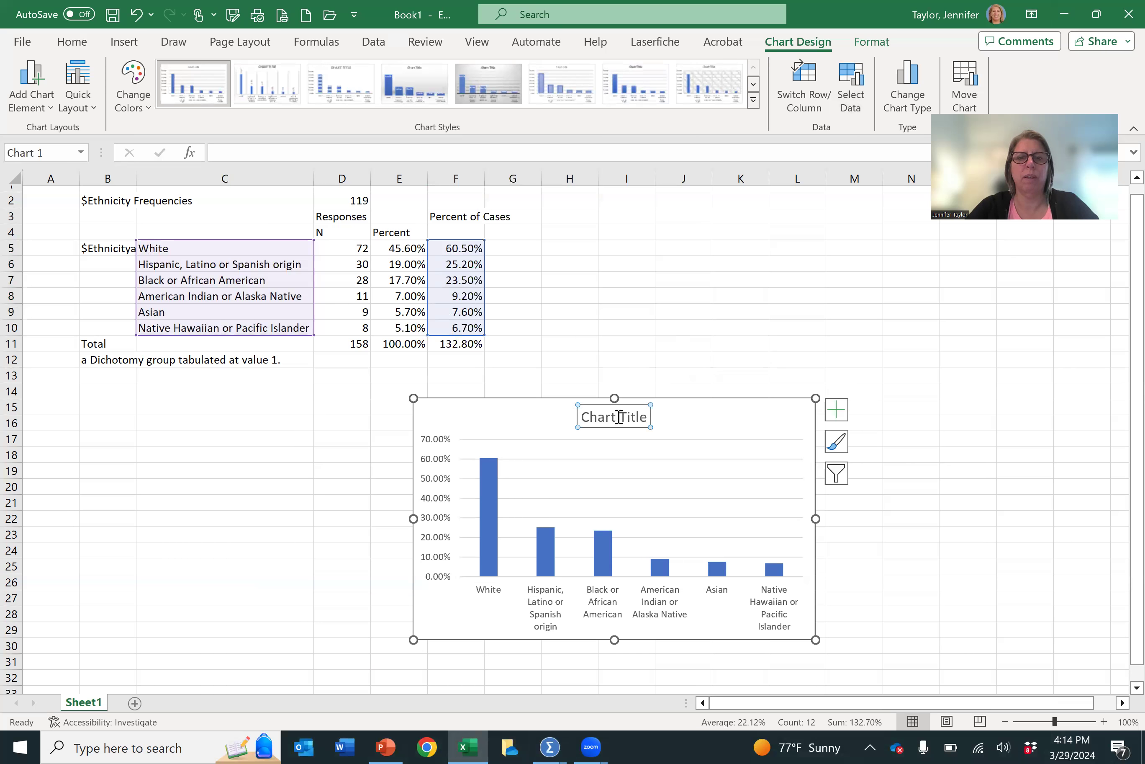
double_click(630, 417)
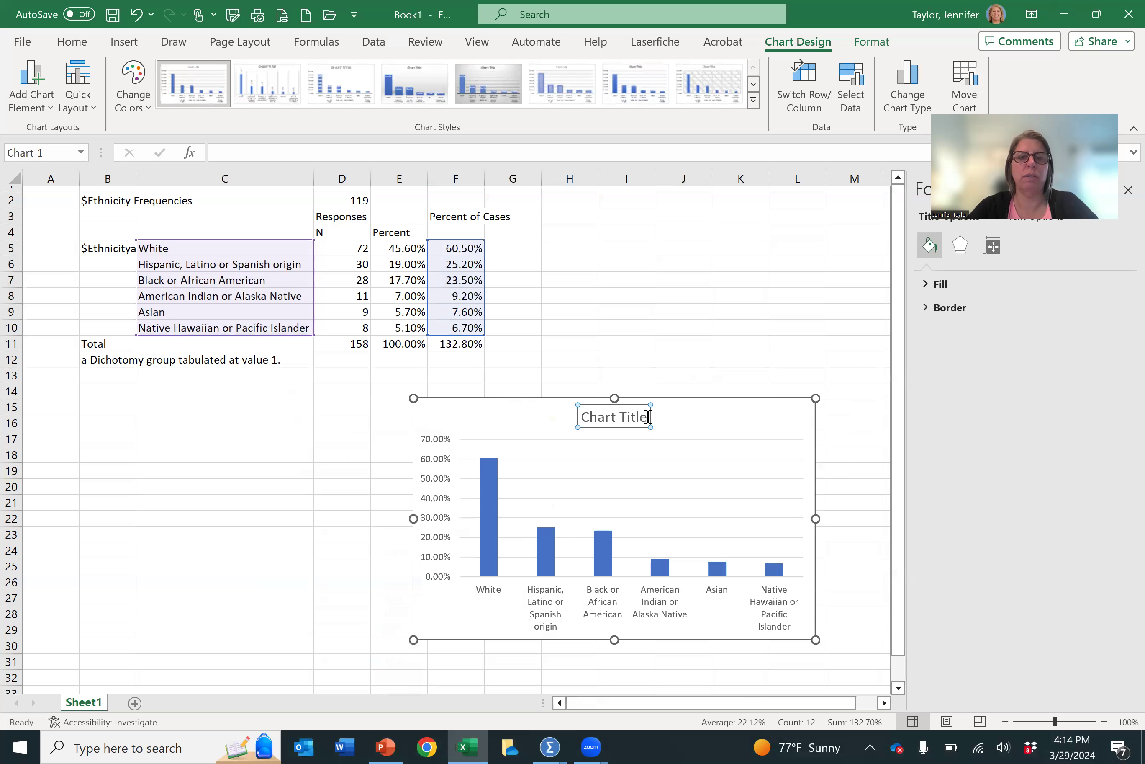
left_click_drag(649, 417, 558, 417)
type("Choose one or more races that you consider yourself to be:")
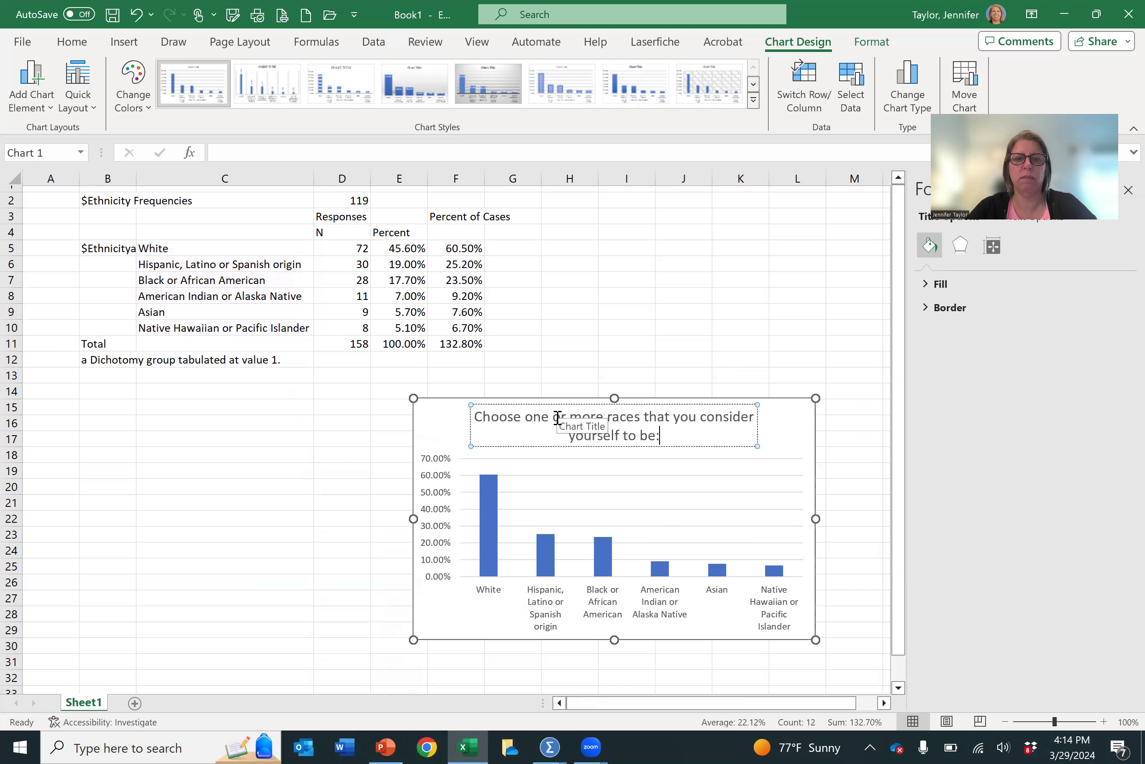
left_click(649, 364)
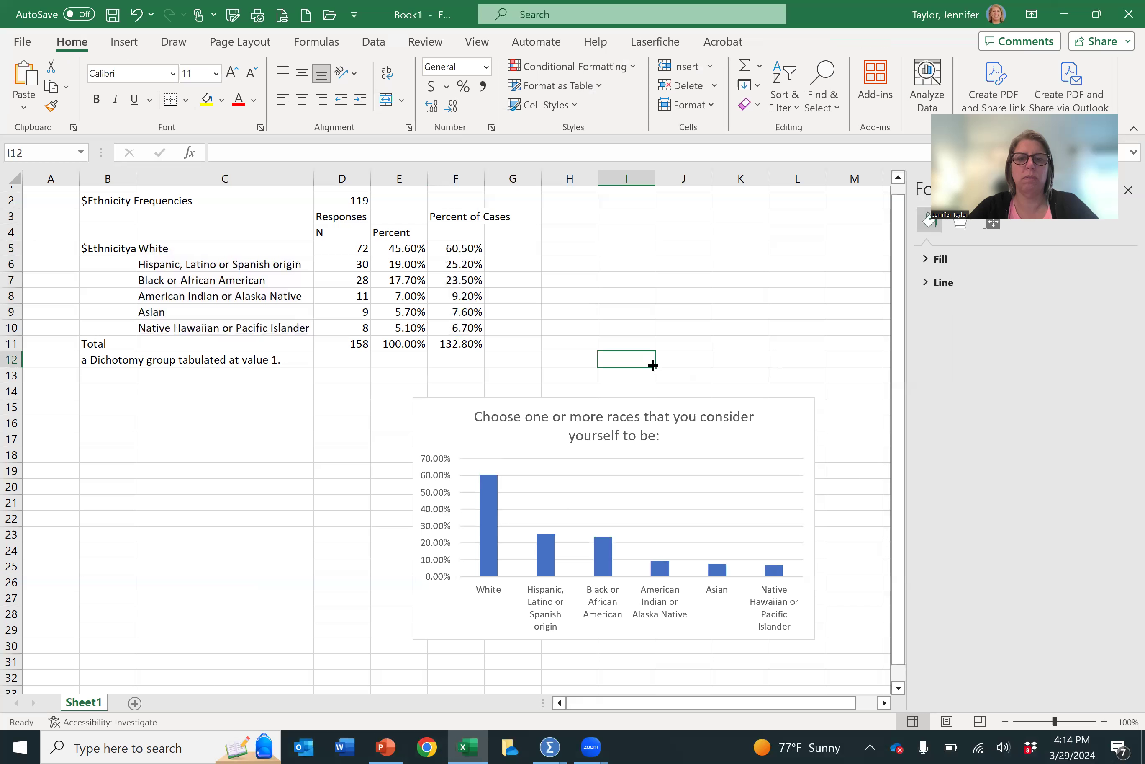
left_click(439, 463)
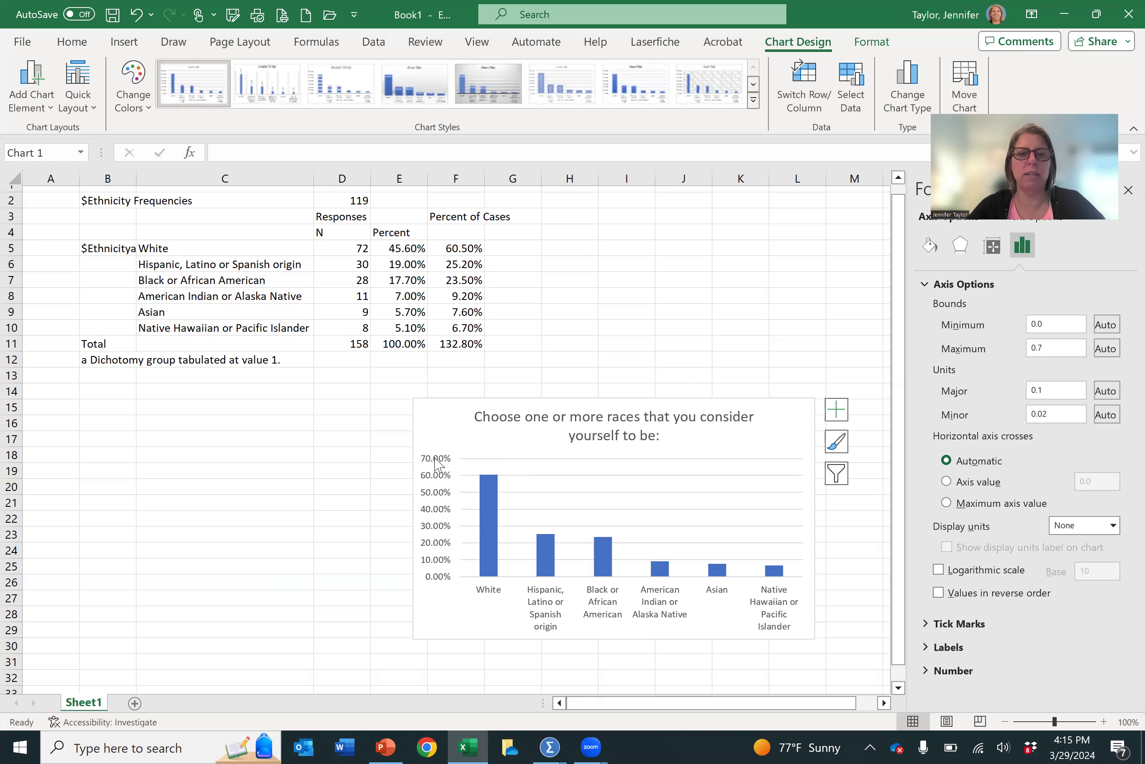
key("Delete")
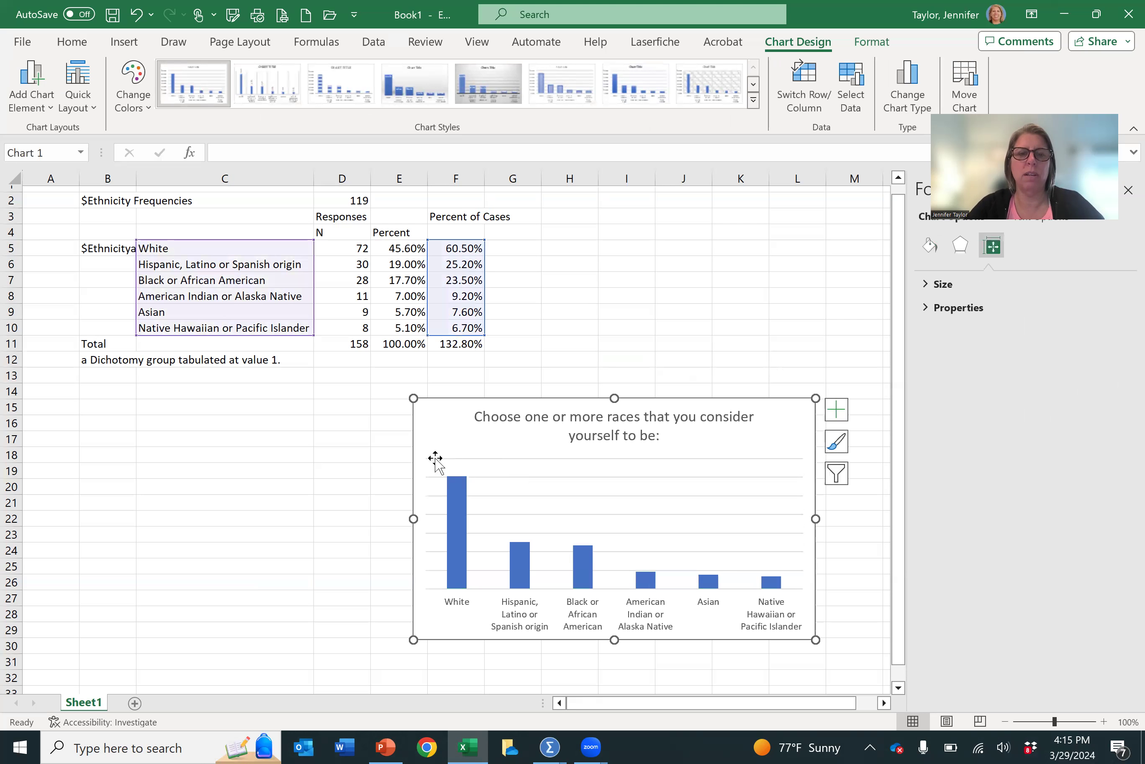
left_click(534, 463)
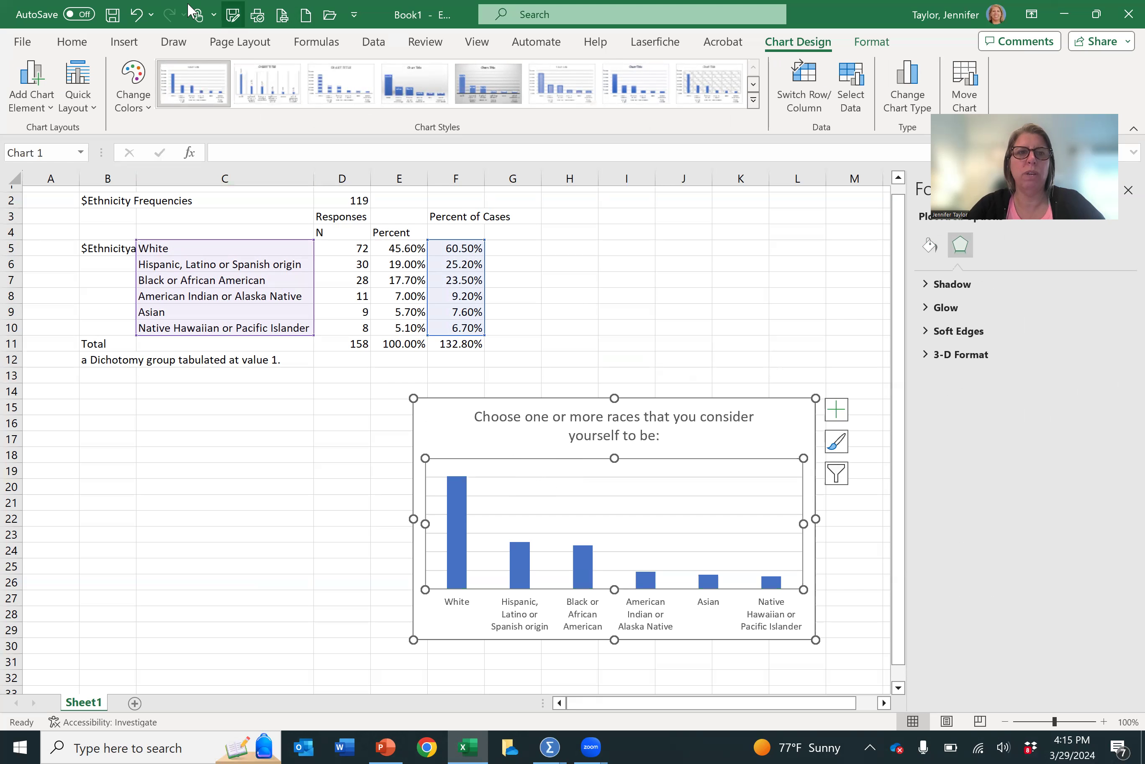
left_click(137, 15)
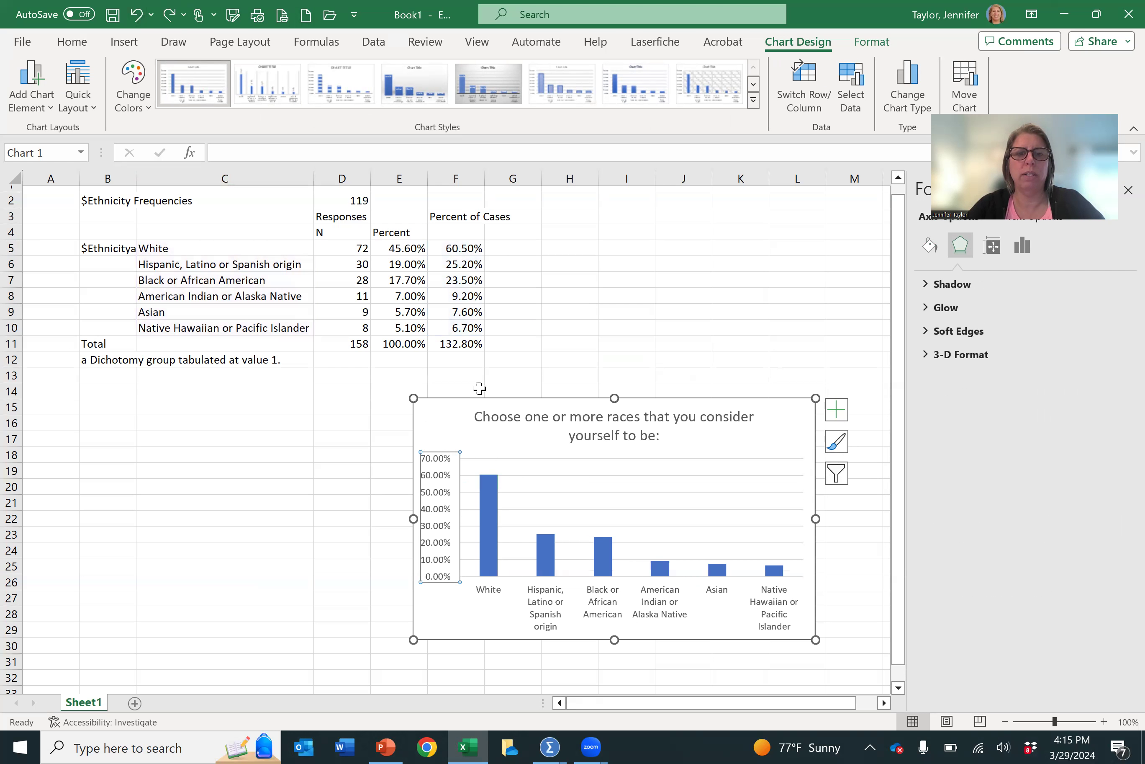
left_click(356, 505)
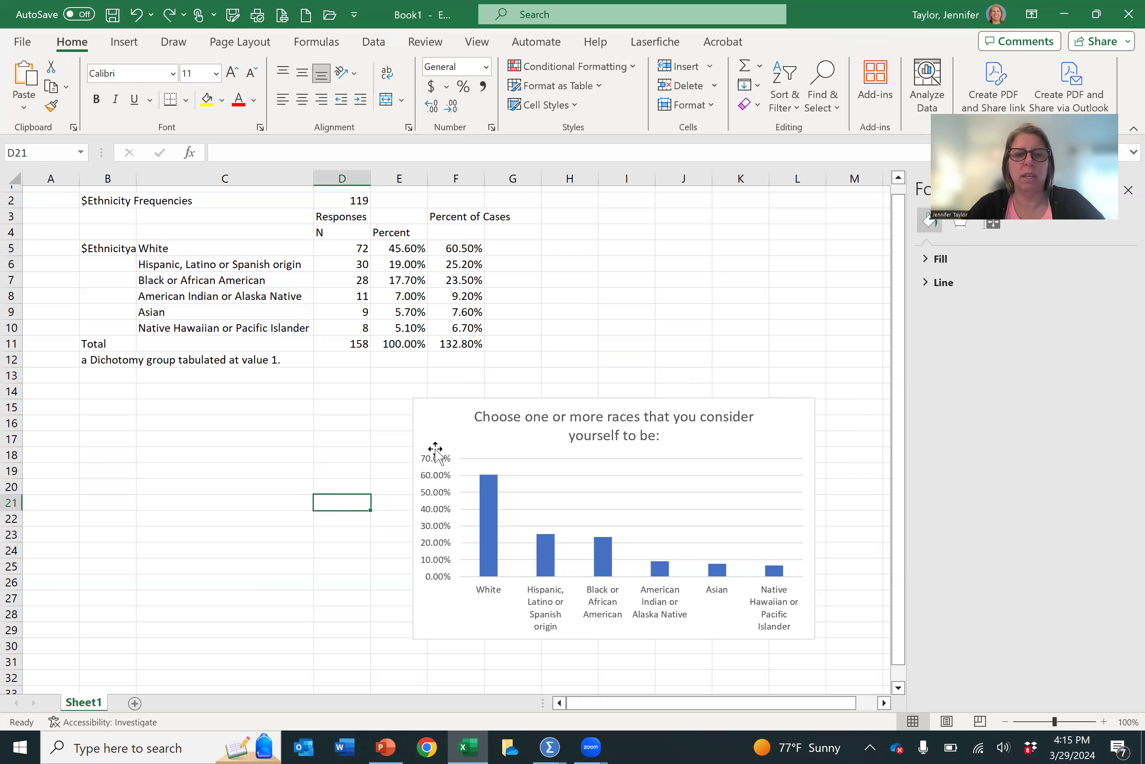
Delete the vertical percentage axis and the horizontal gridlines from the column chart
left_click(438, 465)
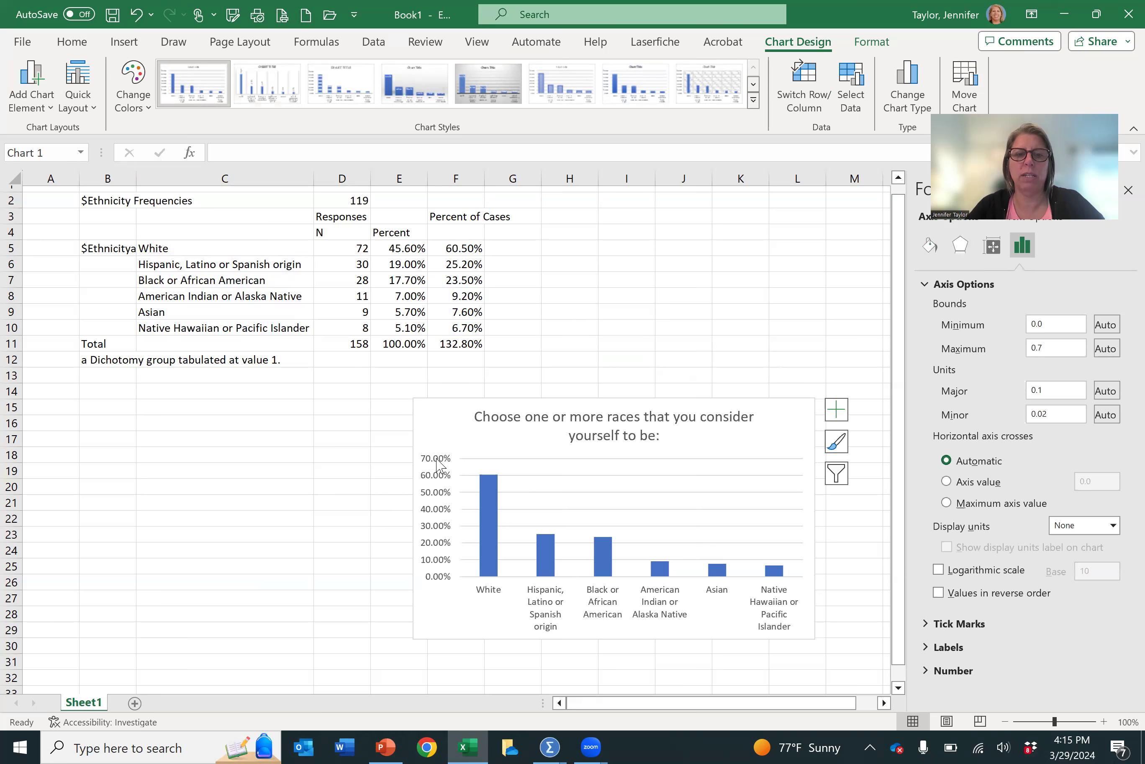
key("Delete")
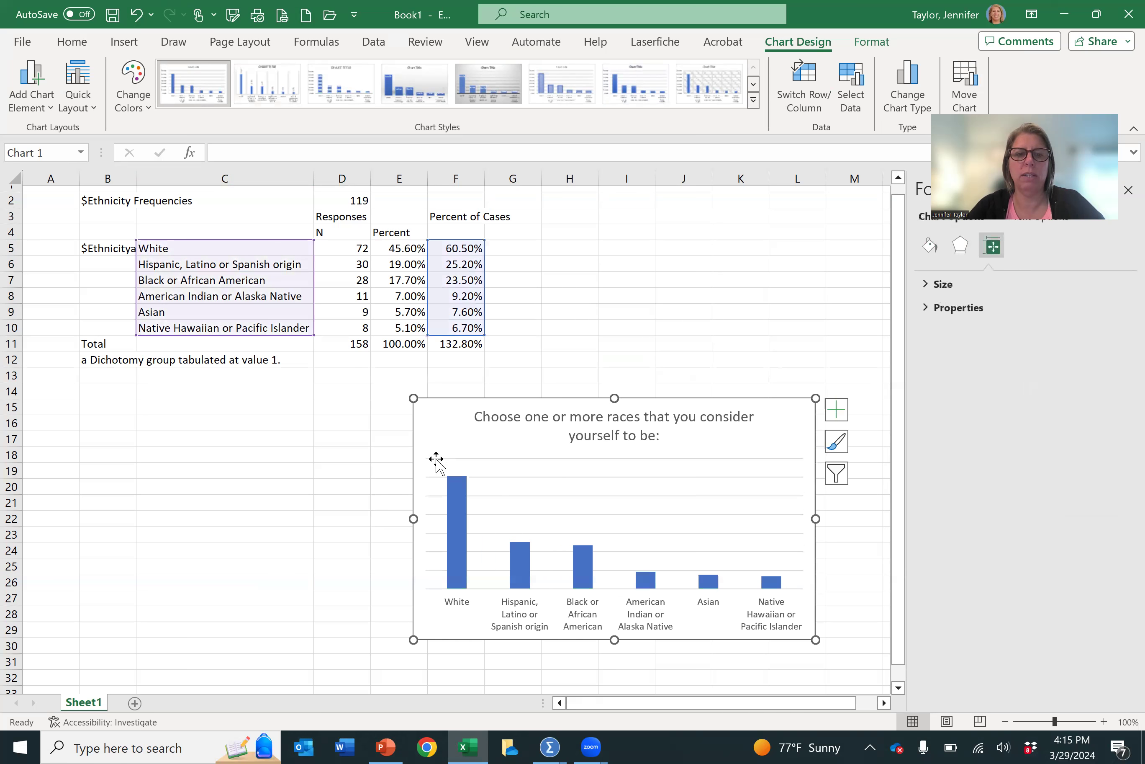
left_click(544, 474)
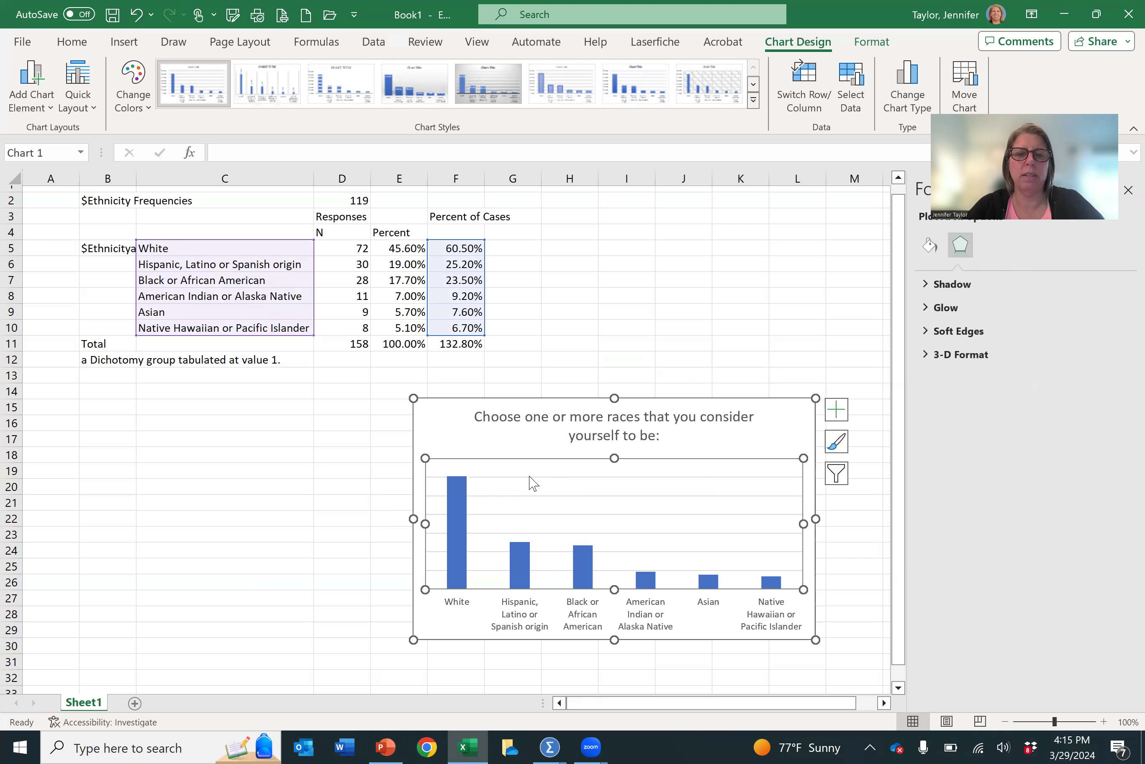
left_click(543, 476)
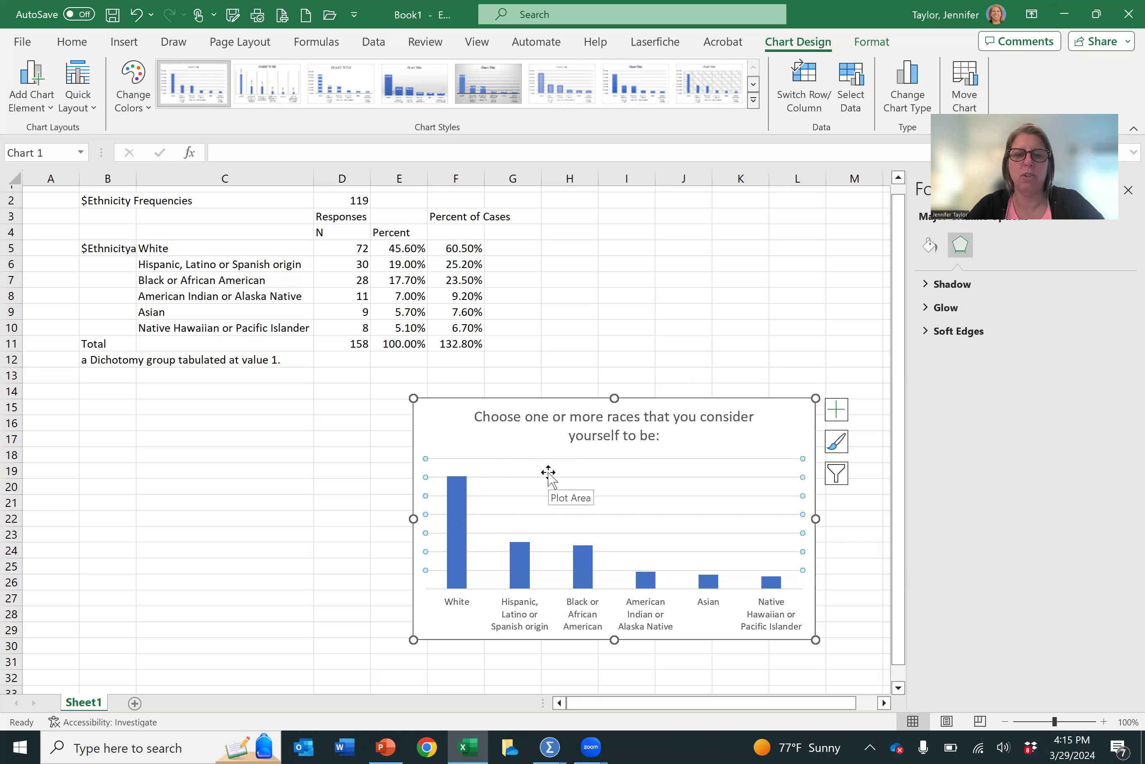
key("Delete")
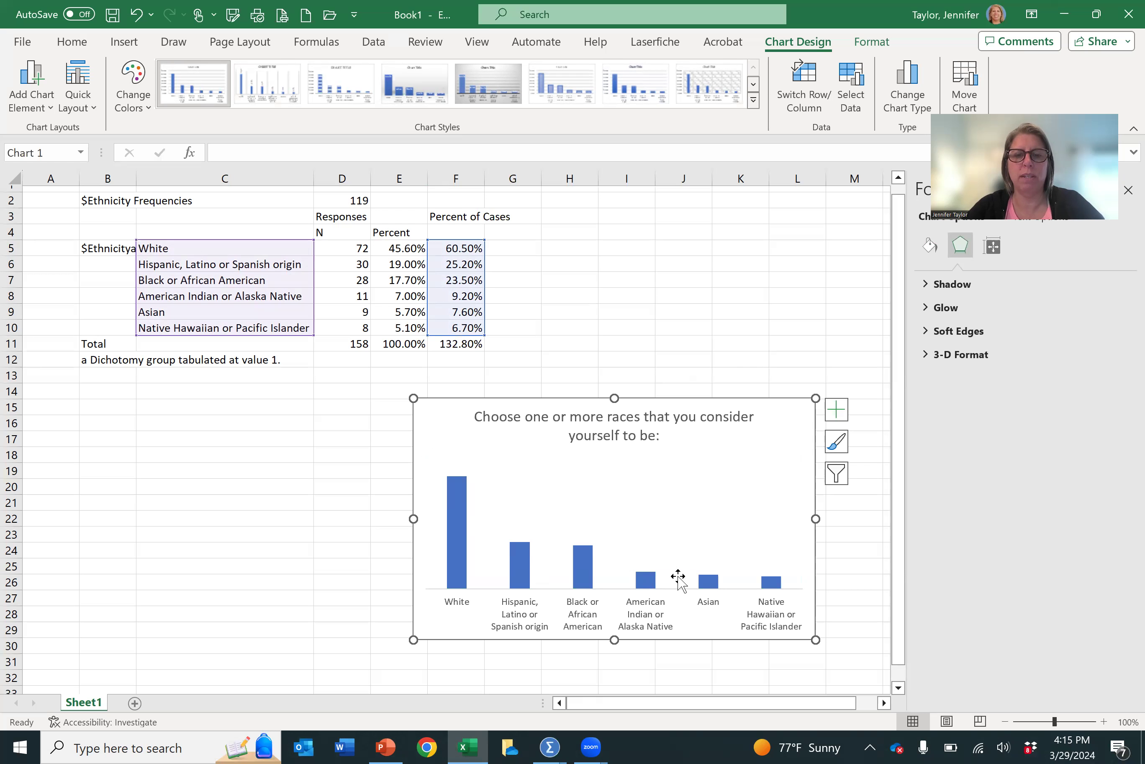
Add data labels to the chart's columns to show each percent of cases
left_click(459, 535)
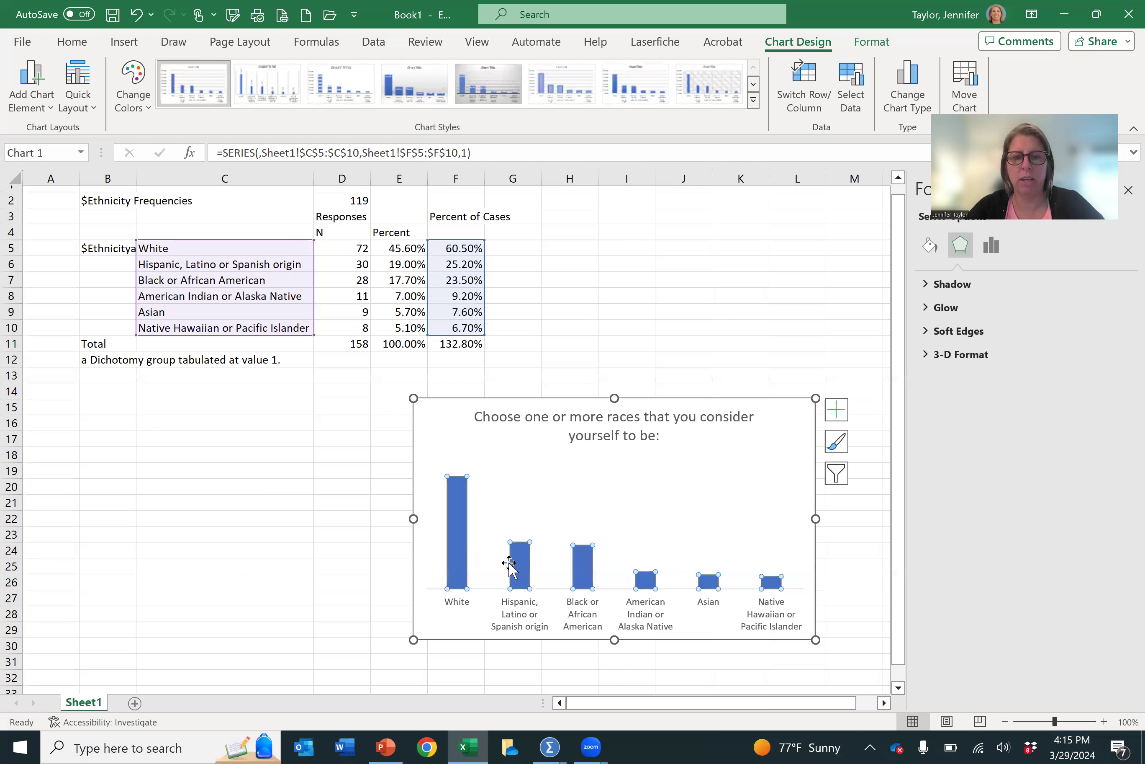
right_click(454, 516)
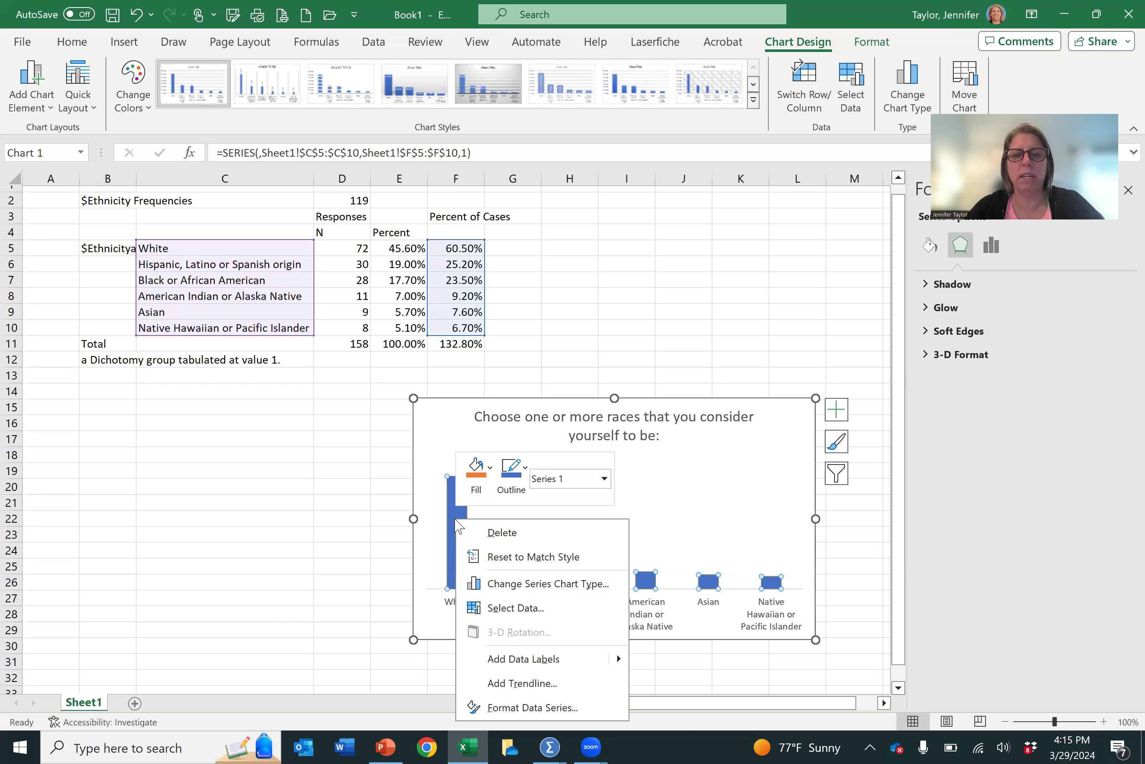
left_click(530, 663)
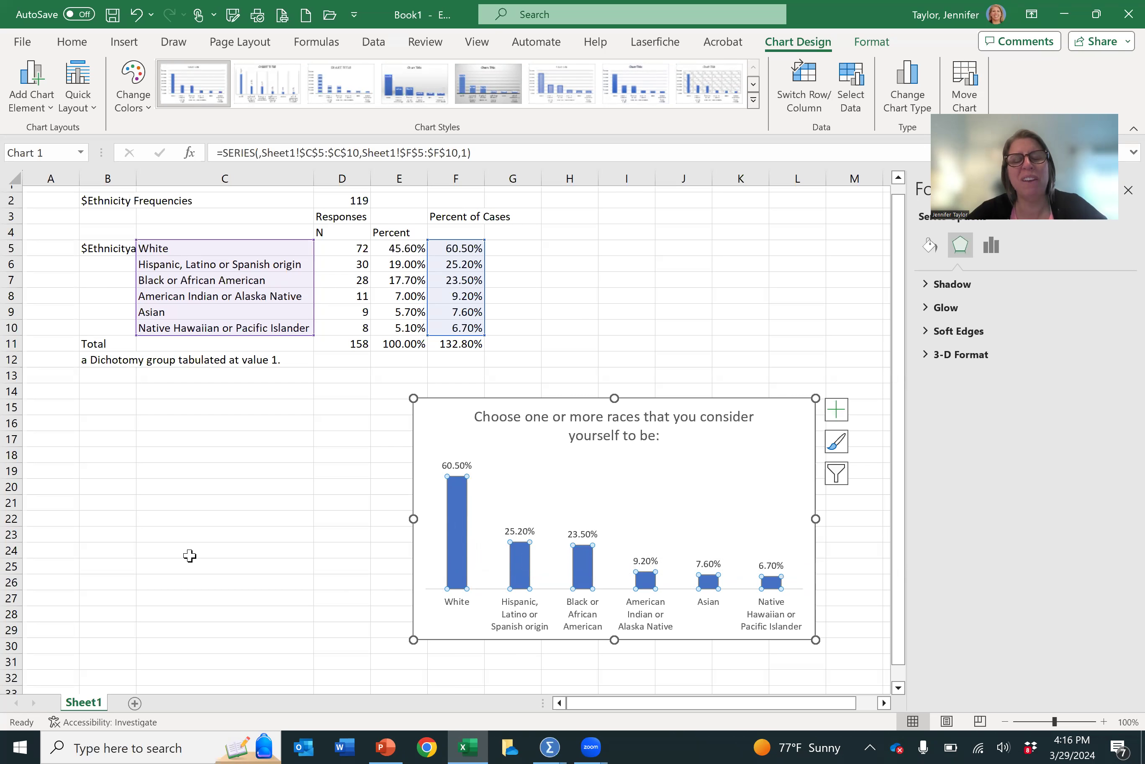
left_click(240, 485)
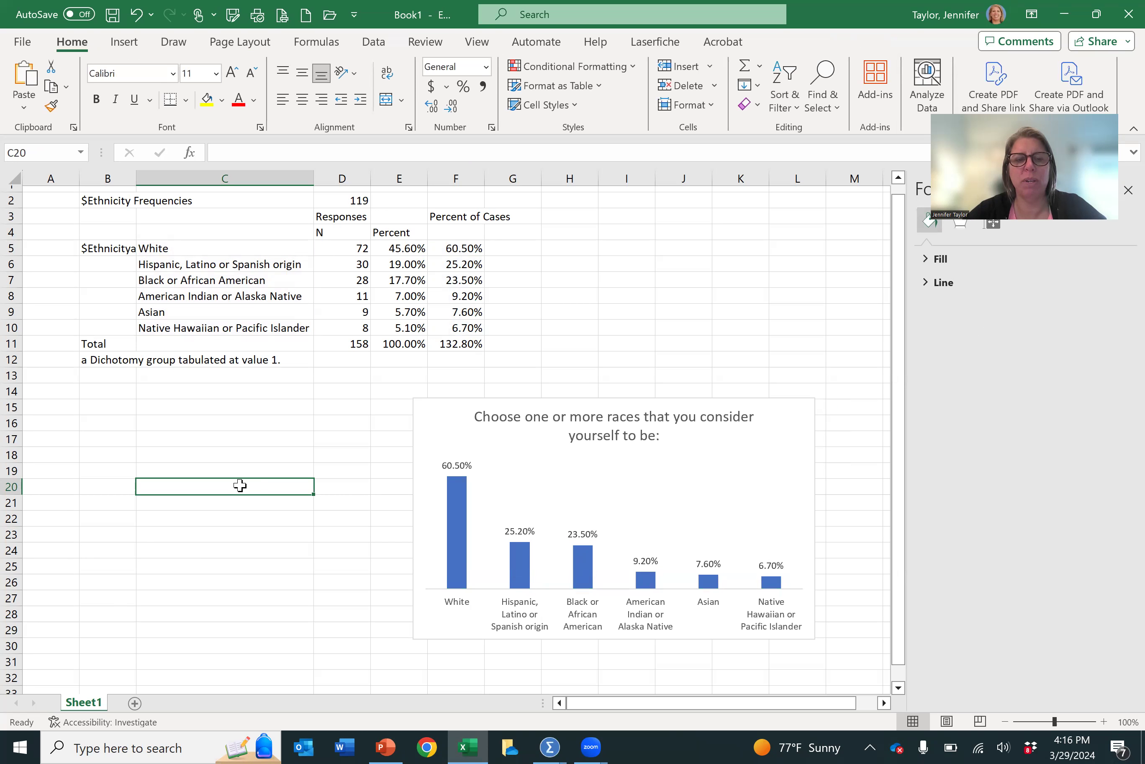
Rename the worksheet as NOM2 and add a new blank worksheet after it
double_click(82, 702)
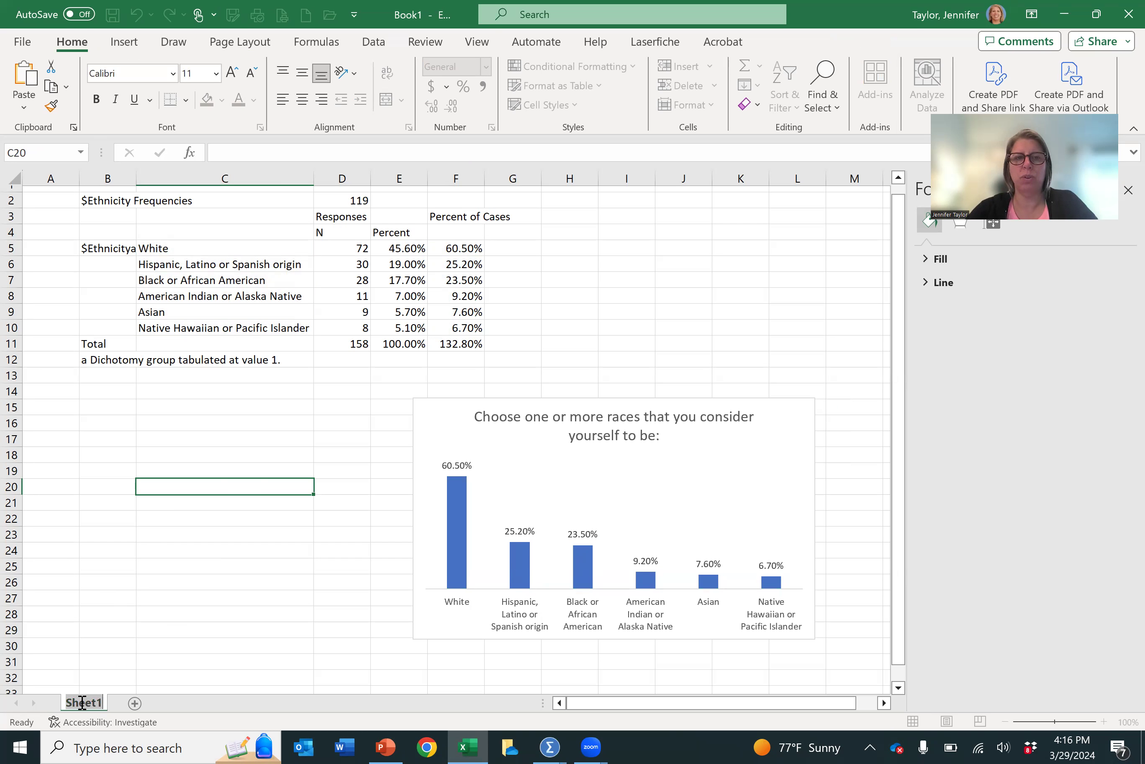
type("NOM")
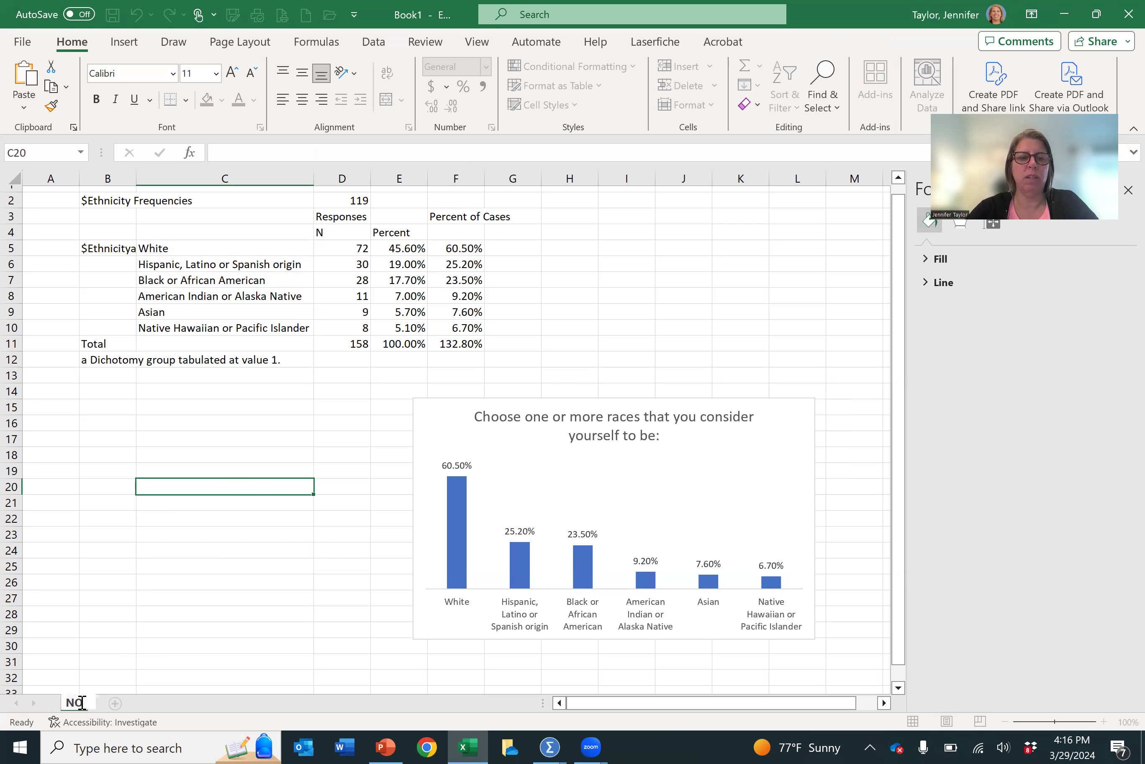
type("2")
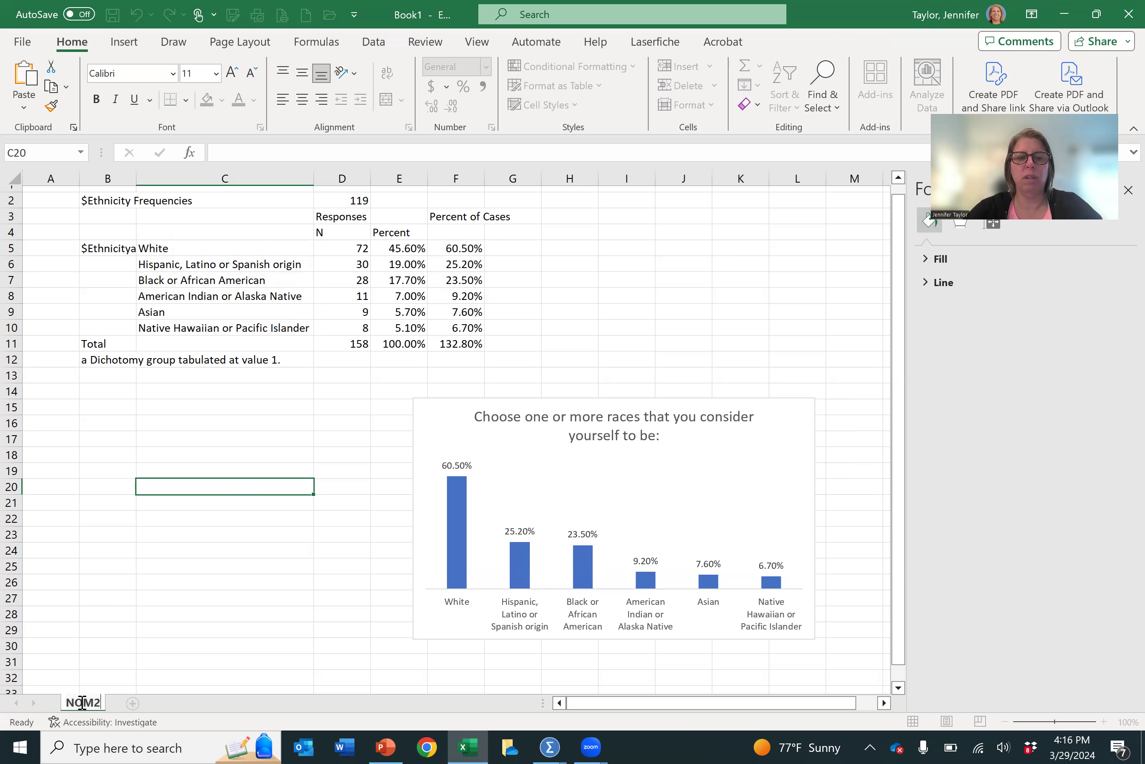
left_click(140, 600)
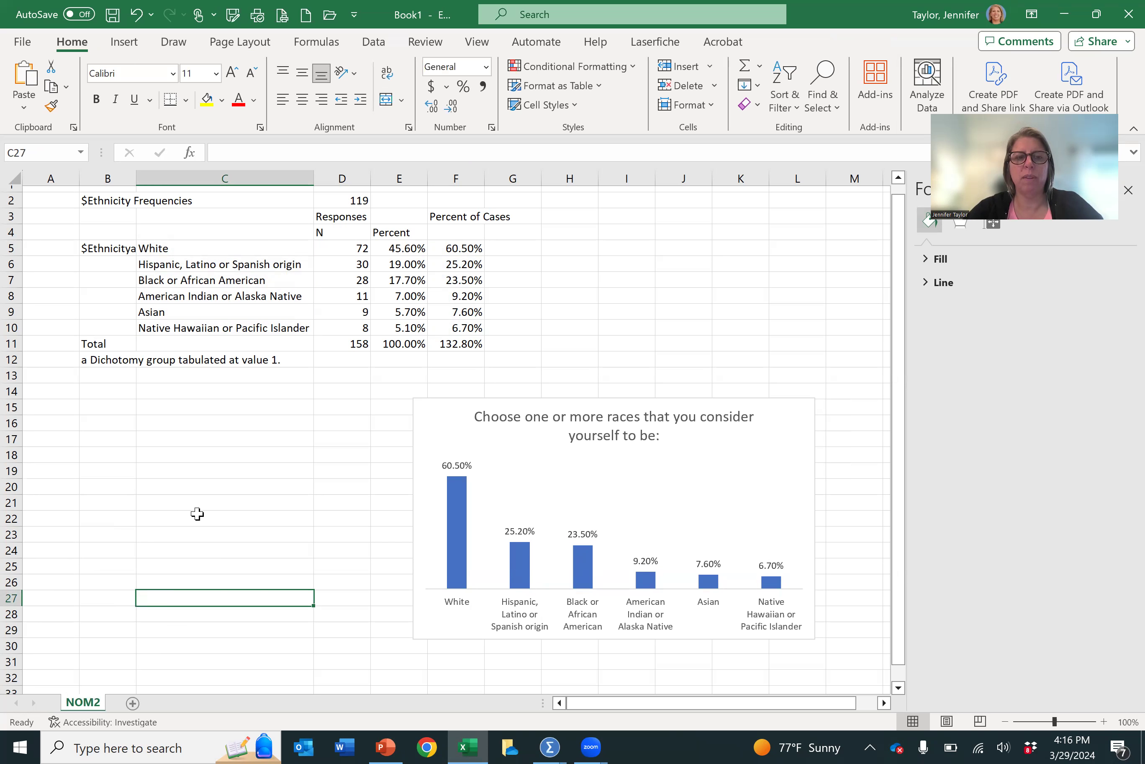
left_click(133, 703)
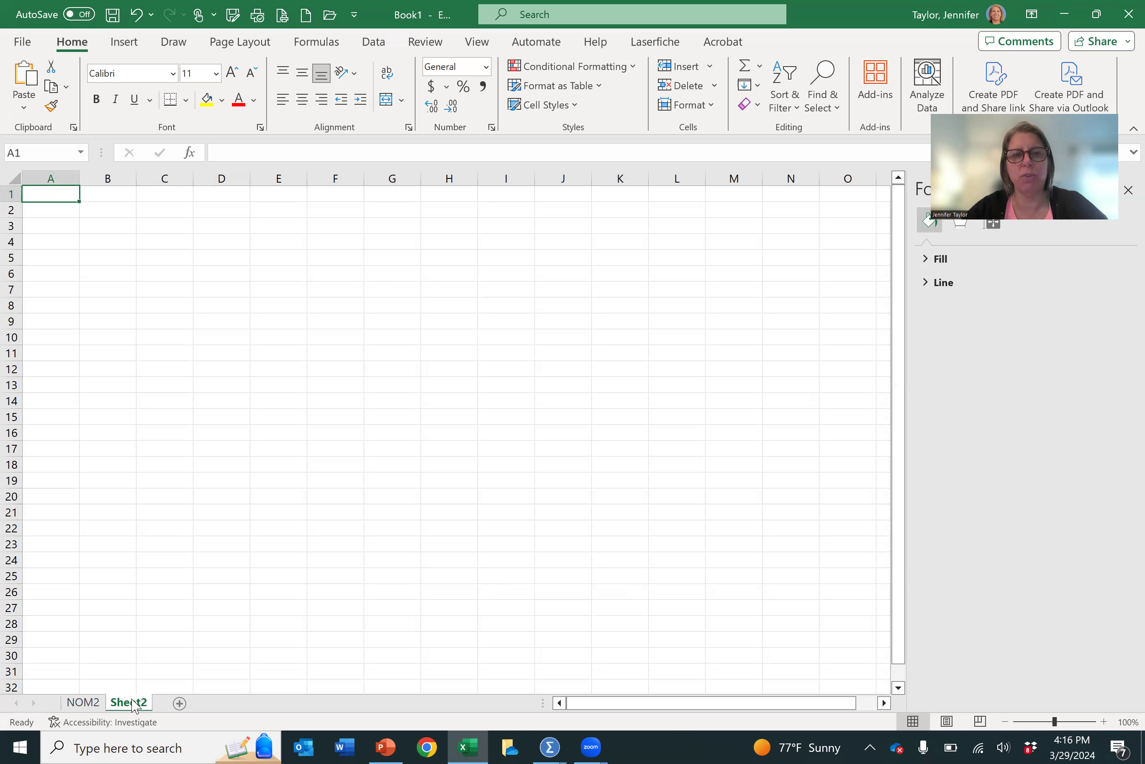
Switch to the SPSS output and close the leftover $Ethnicity Frequencies pivot table window
left_click(562, 745)
left_click(570, 688)
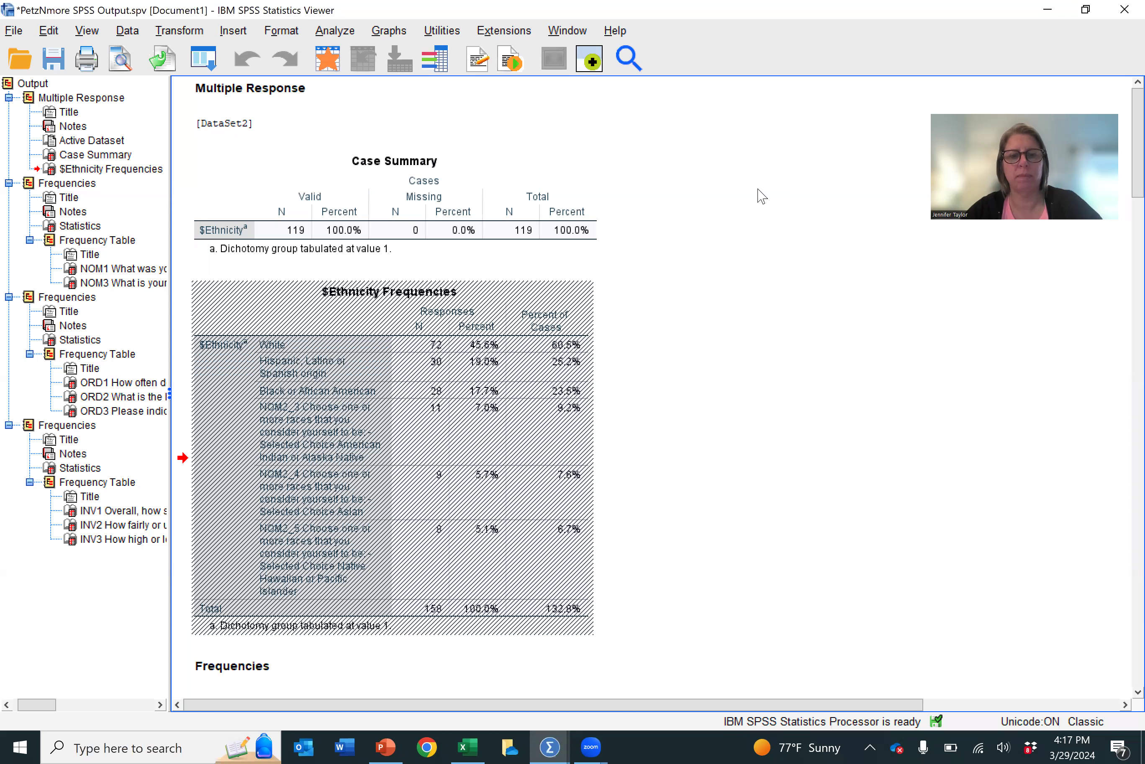
mouse_move(550, 746)
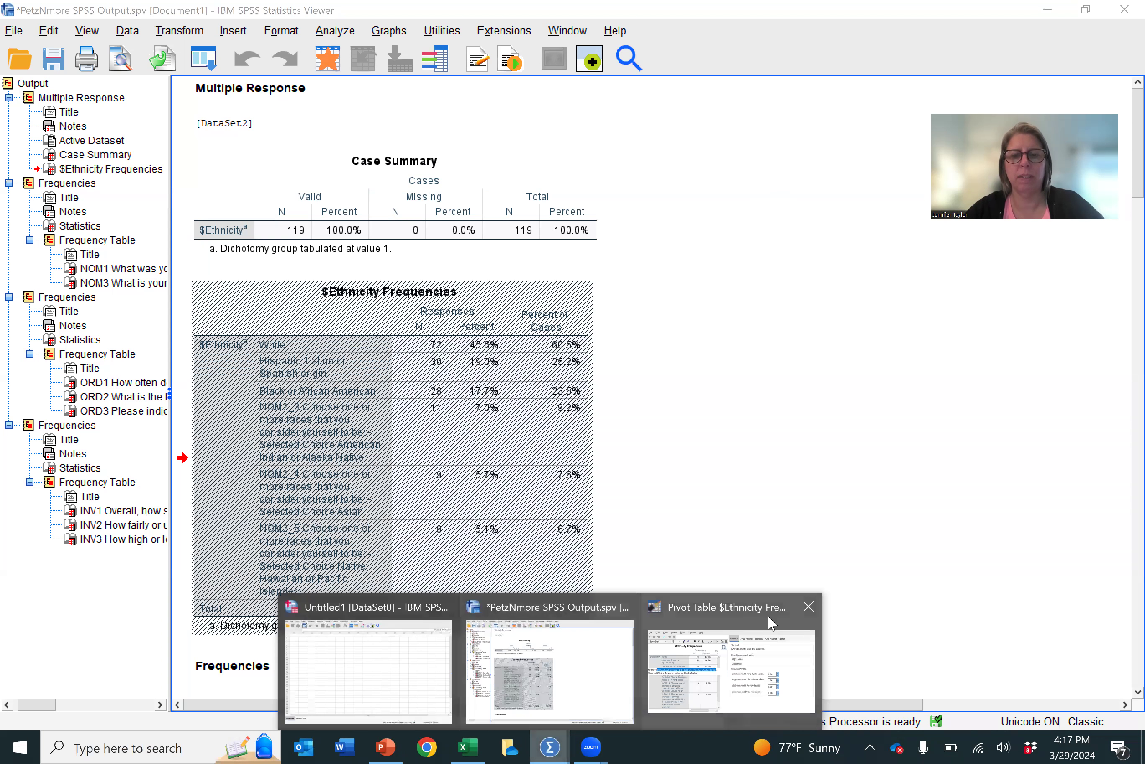
left_click(809, 605)
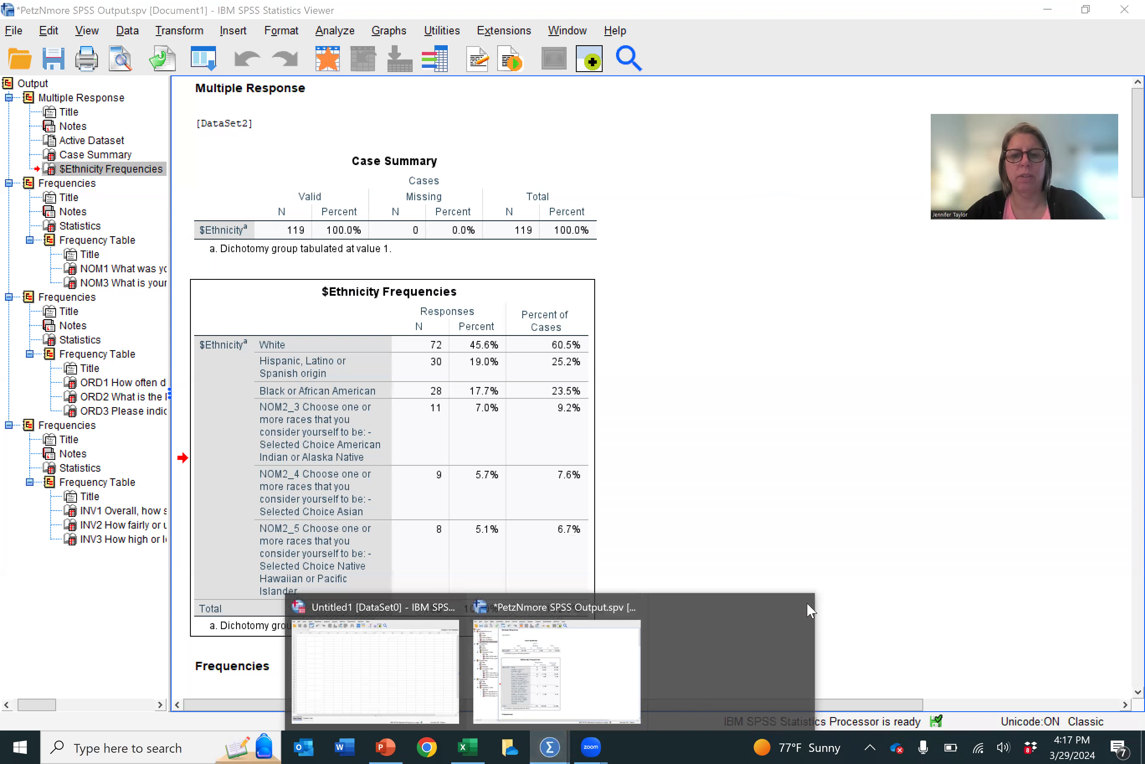
left_click(727, 334)
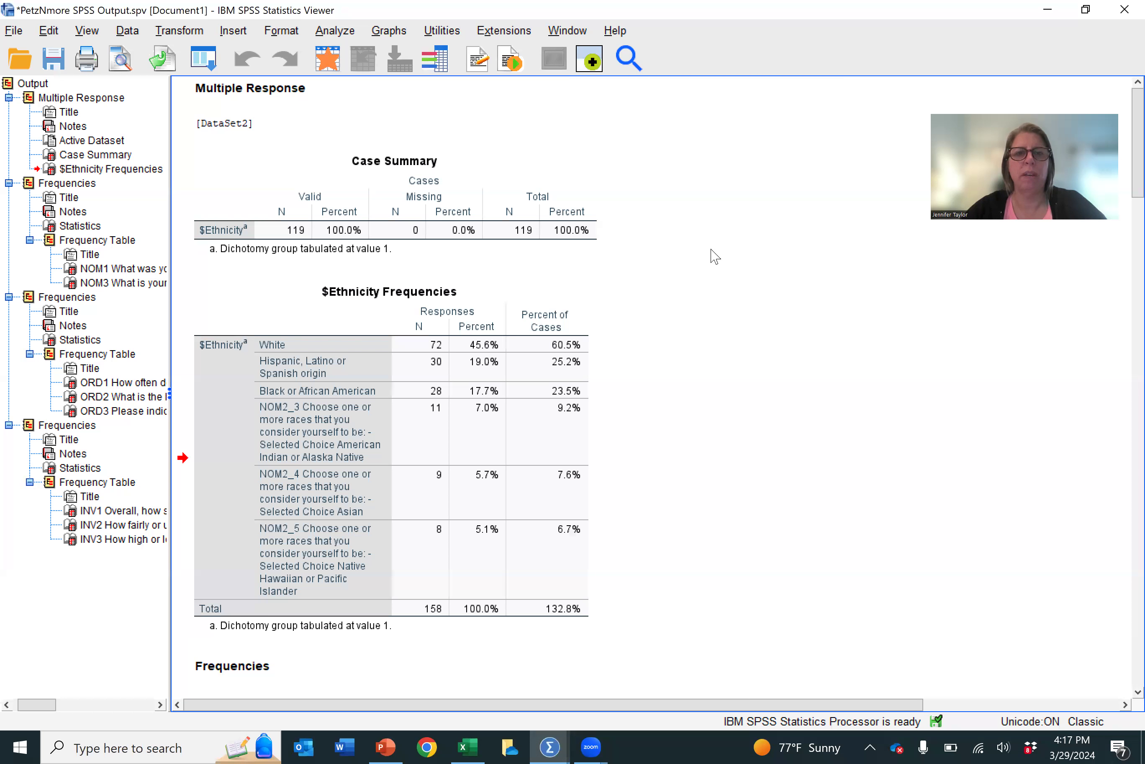
Open the NOM1 primary reason for visiting frequency table for editing in a maximized pivot table window
scroll(715, 255, "down", 8)
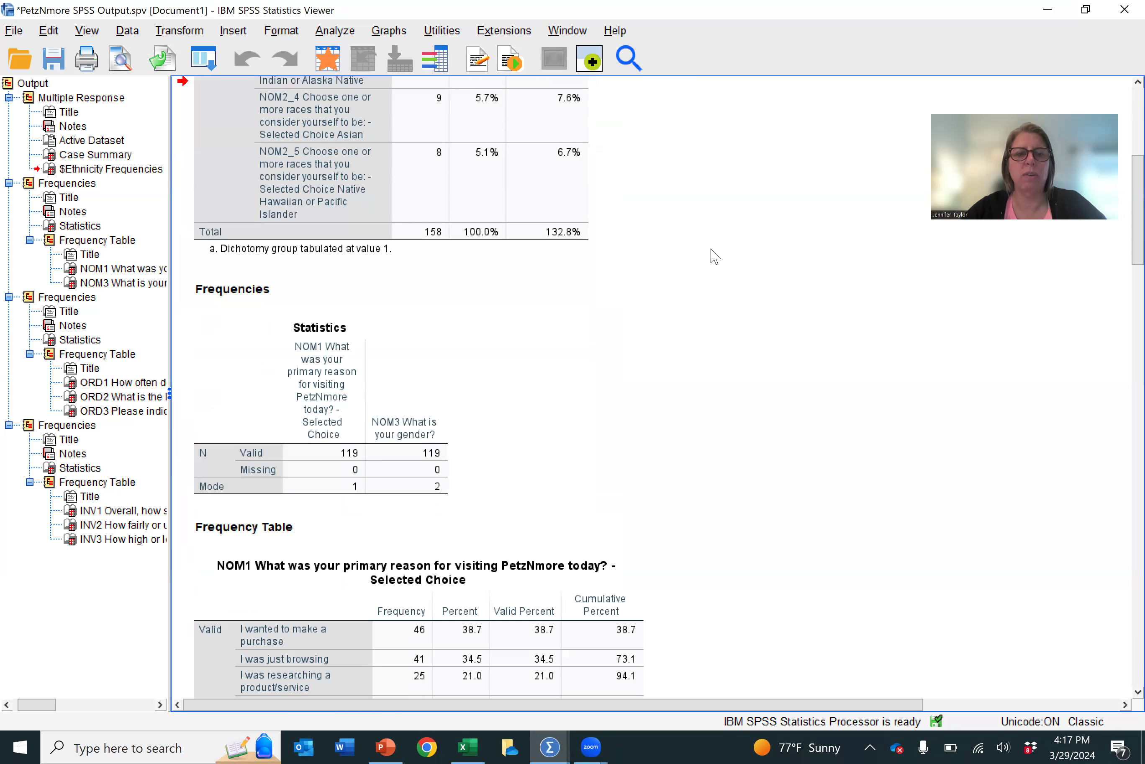
scroll(714, 256, "down", 3)
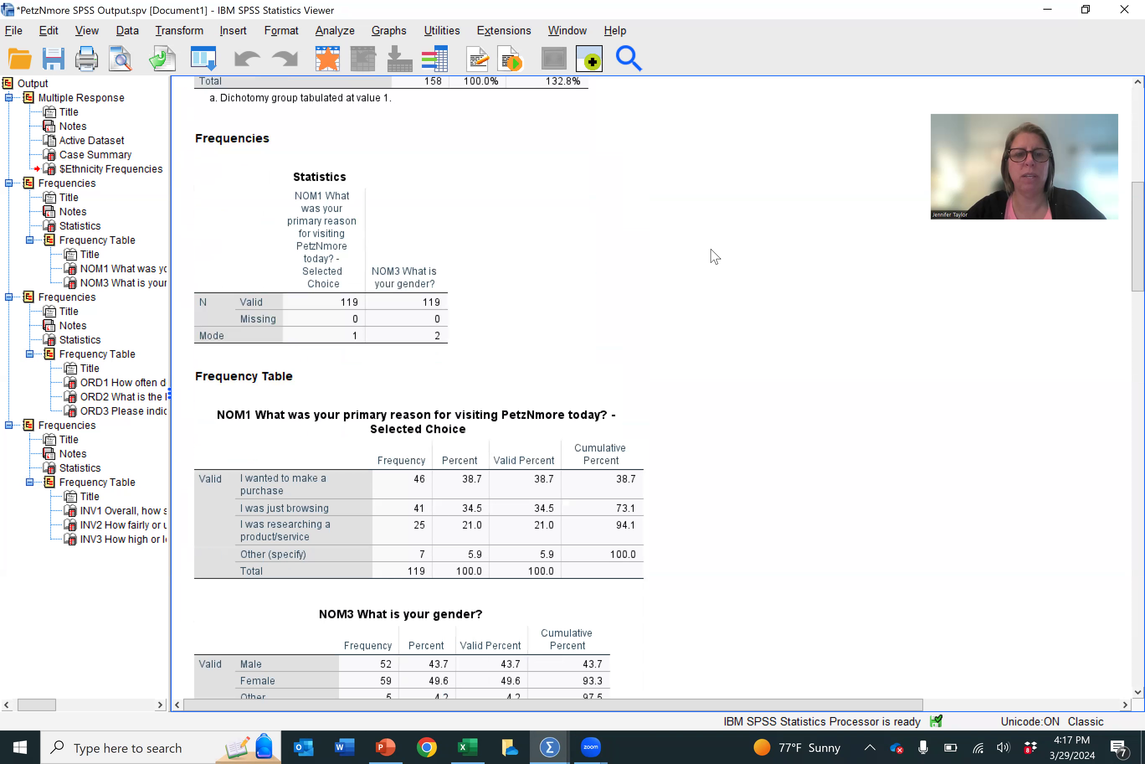
left_click(345, 308)
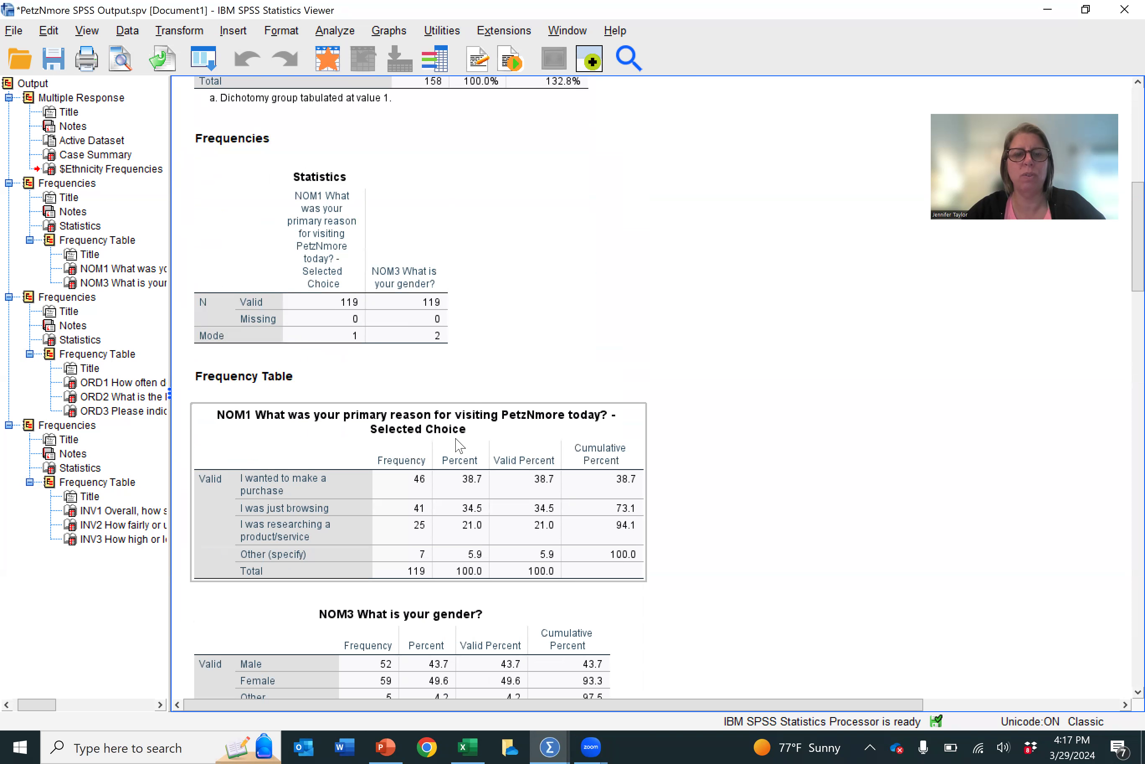
scroll(459, 445, "down", 3)
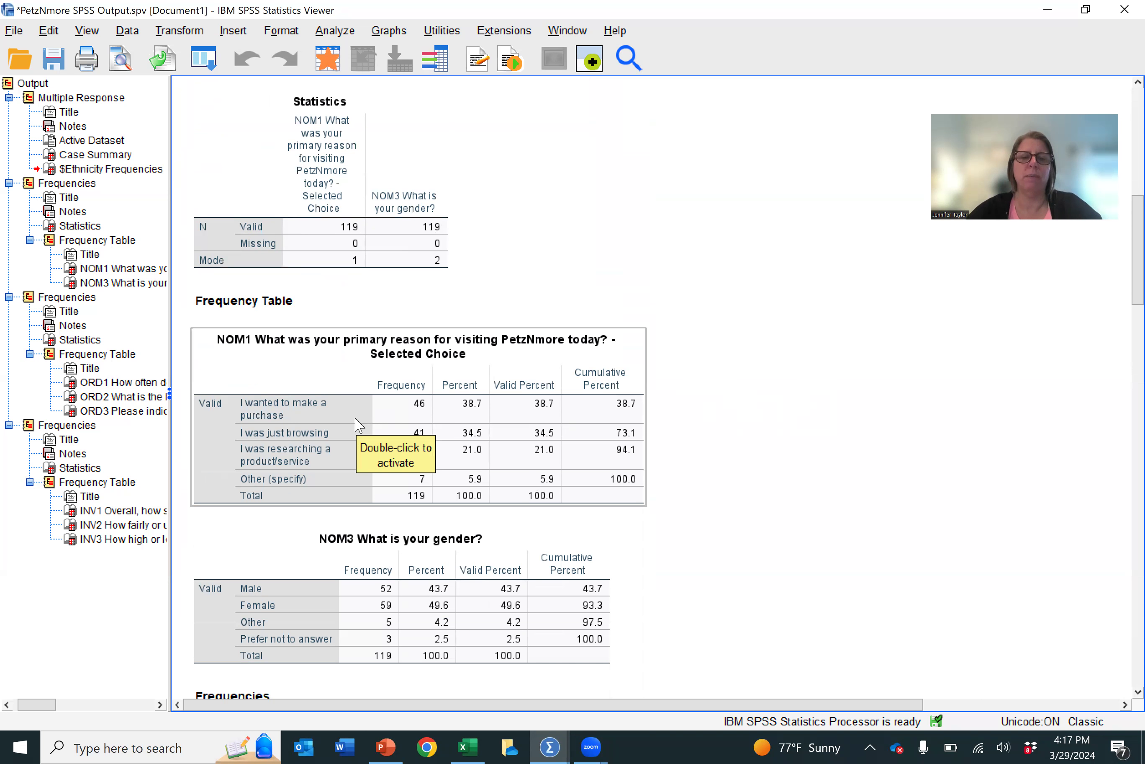
left_click(328, 371)
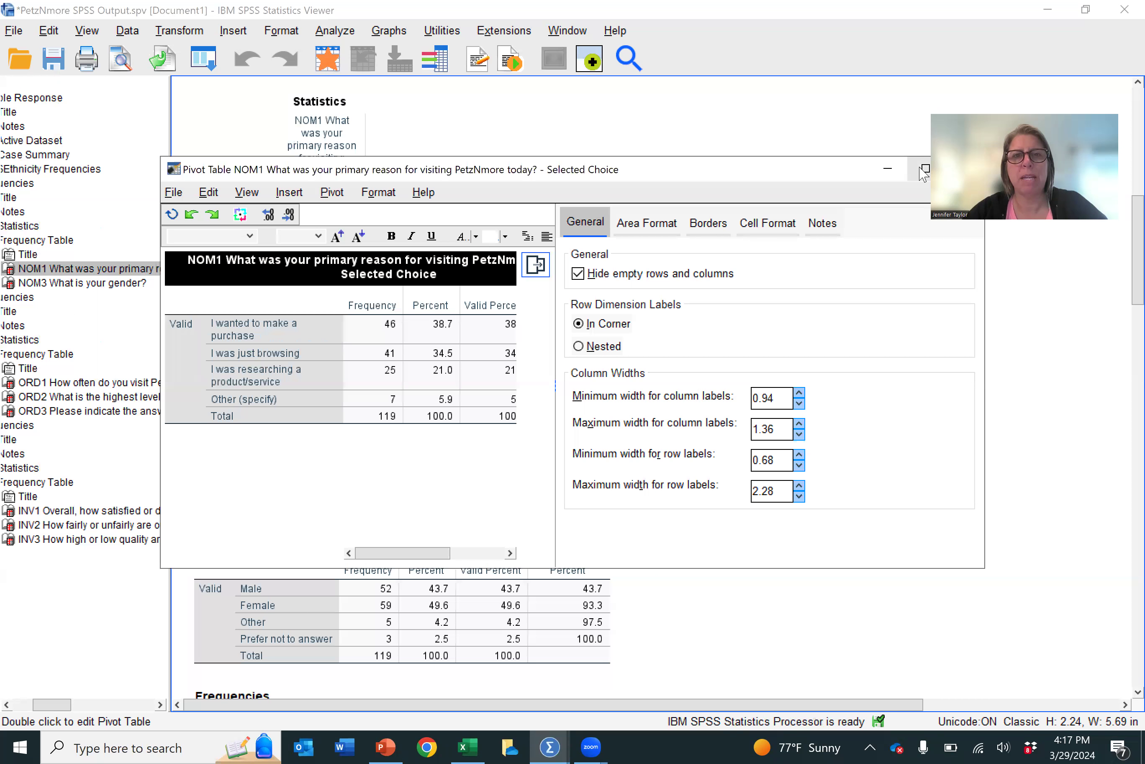
left_click(924, 170)
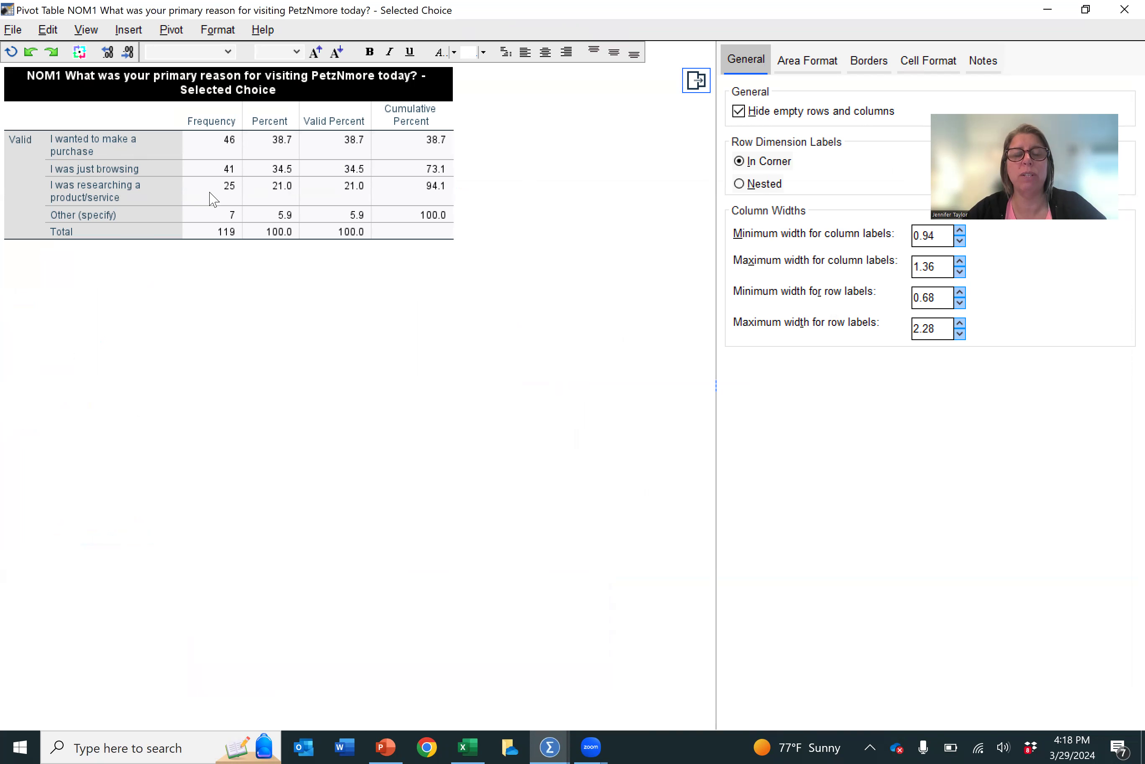
Sort the four NOM1 response rows in descending order of Frequency, excluding the Total row, and close the pivot table editor
left_click(220, 148)
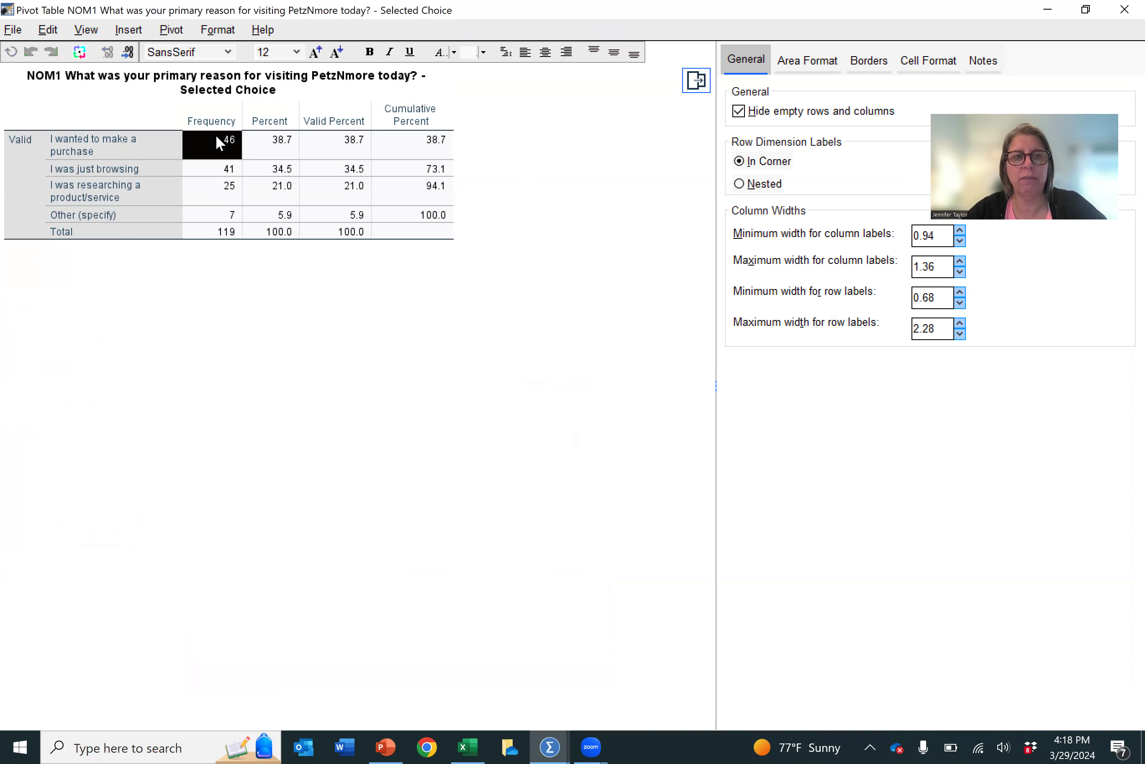
left_click_drag(216, 207, 219, 153)
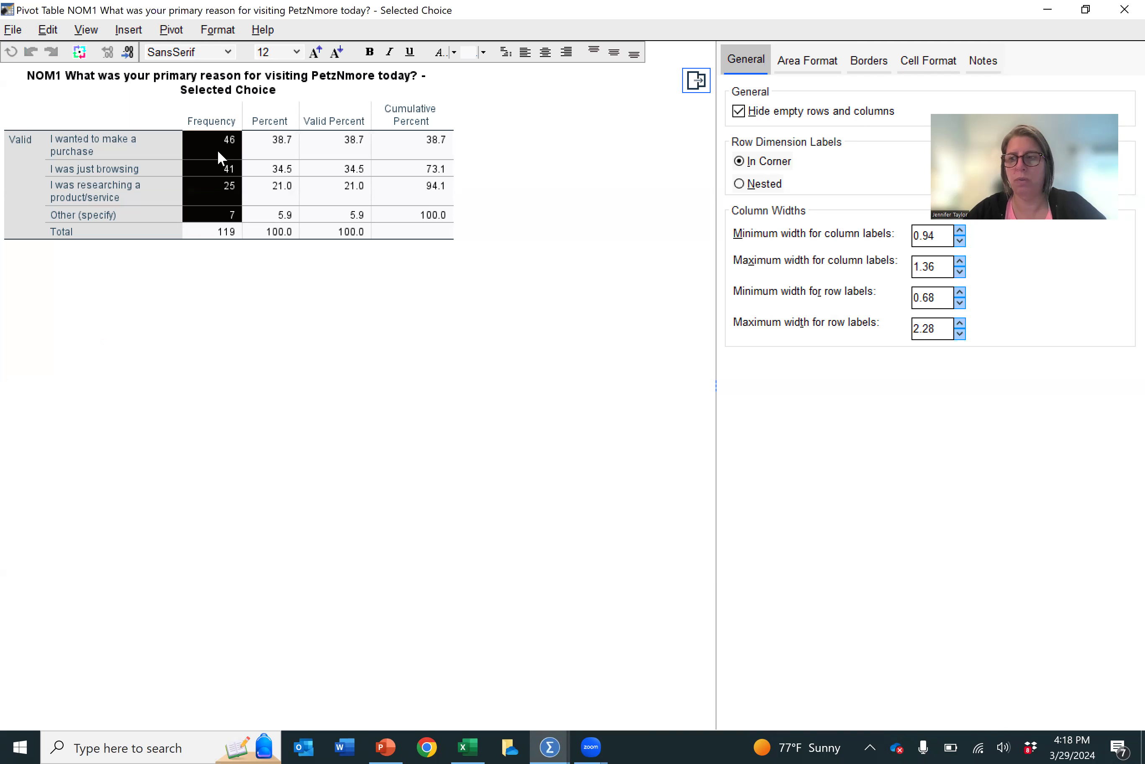
right_click(217, 151)
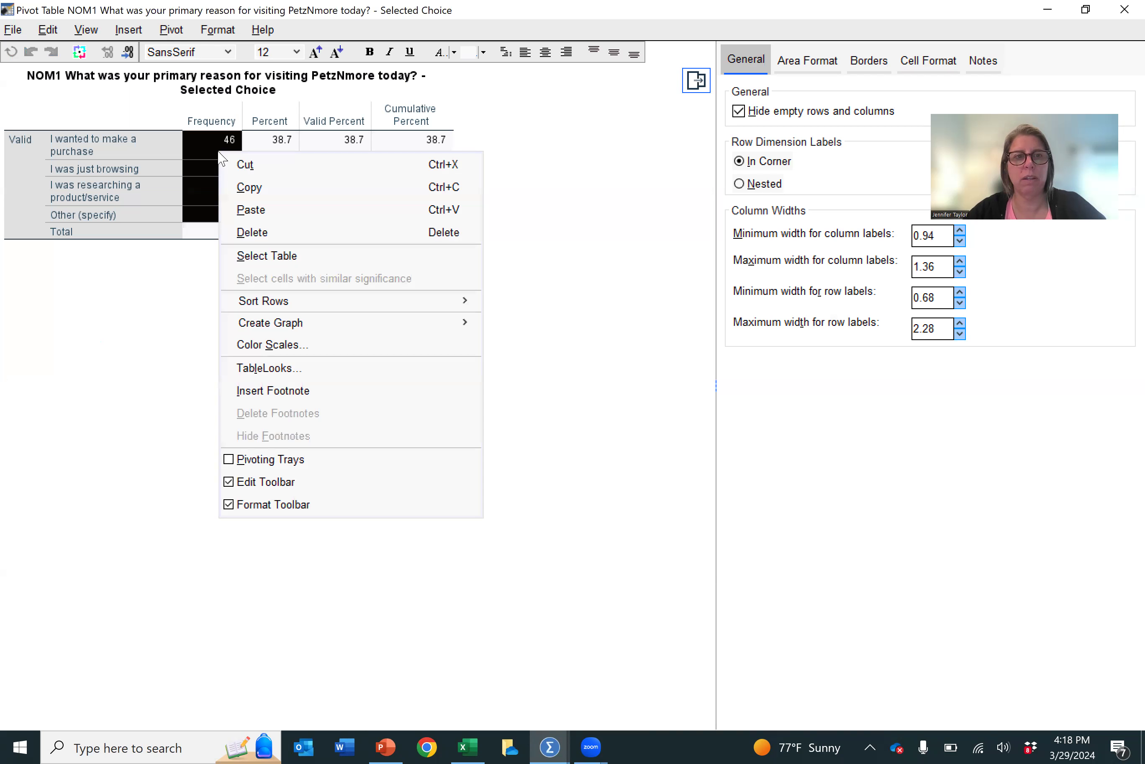
mouse_move(285, 304)
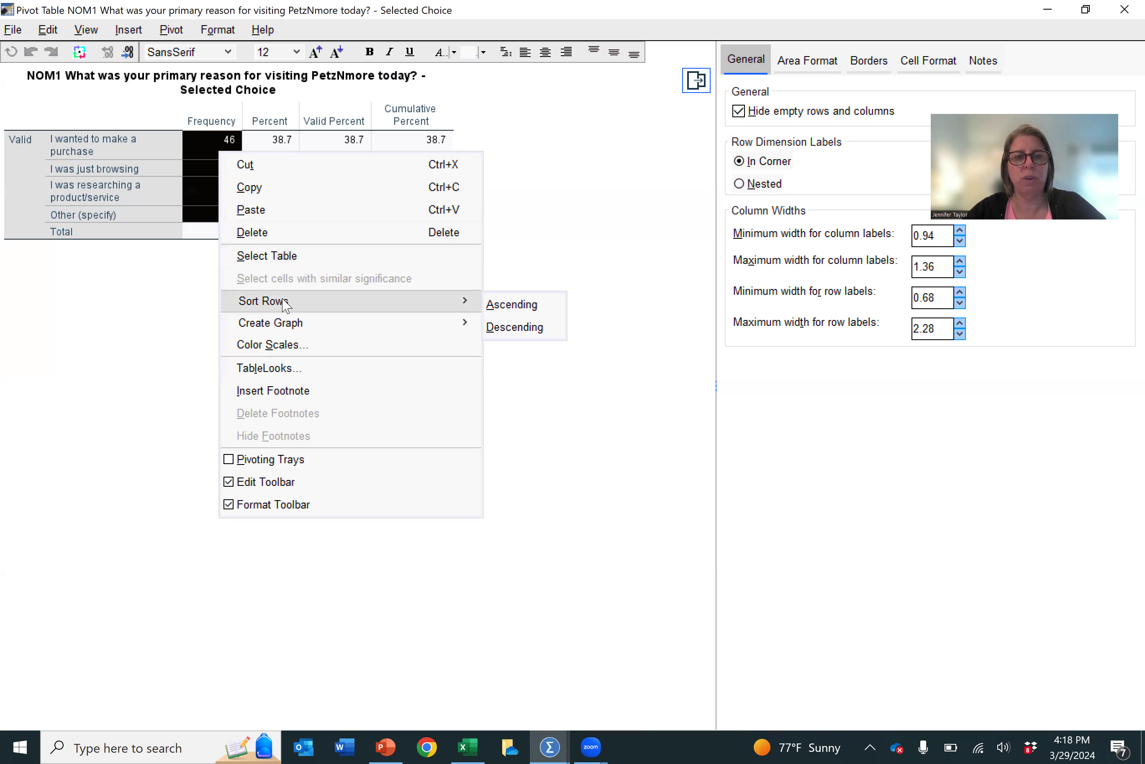
left_click(519, 332)
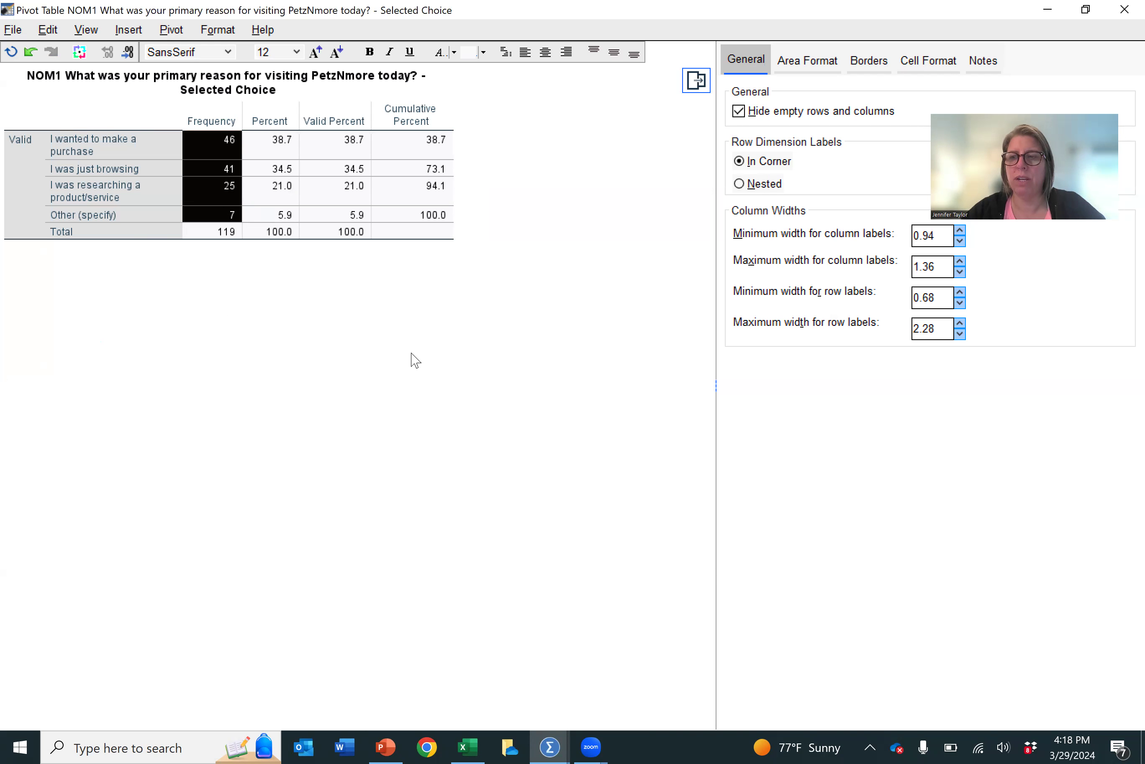
left_click(1123, 11)
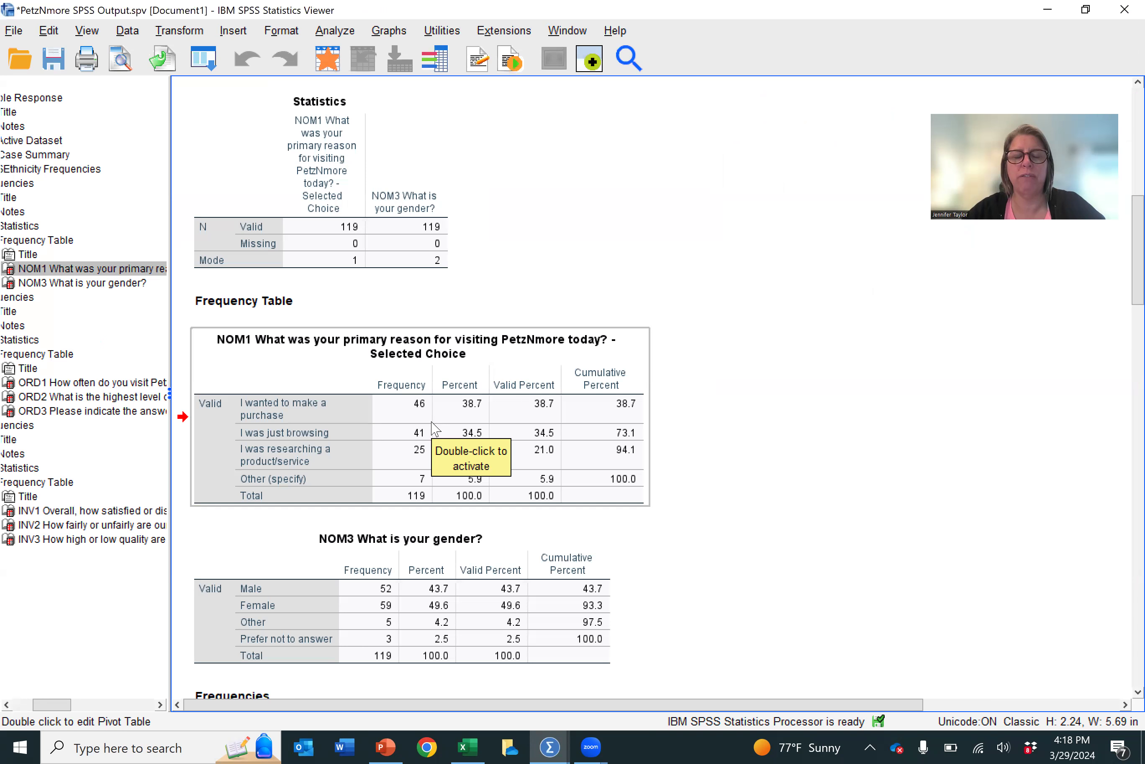
Copy the whole NOM1 frequency table from the SPSS output
left_click(724, 387)
left_click(413, 407)
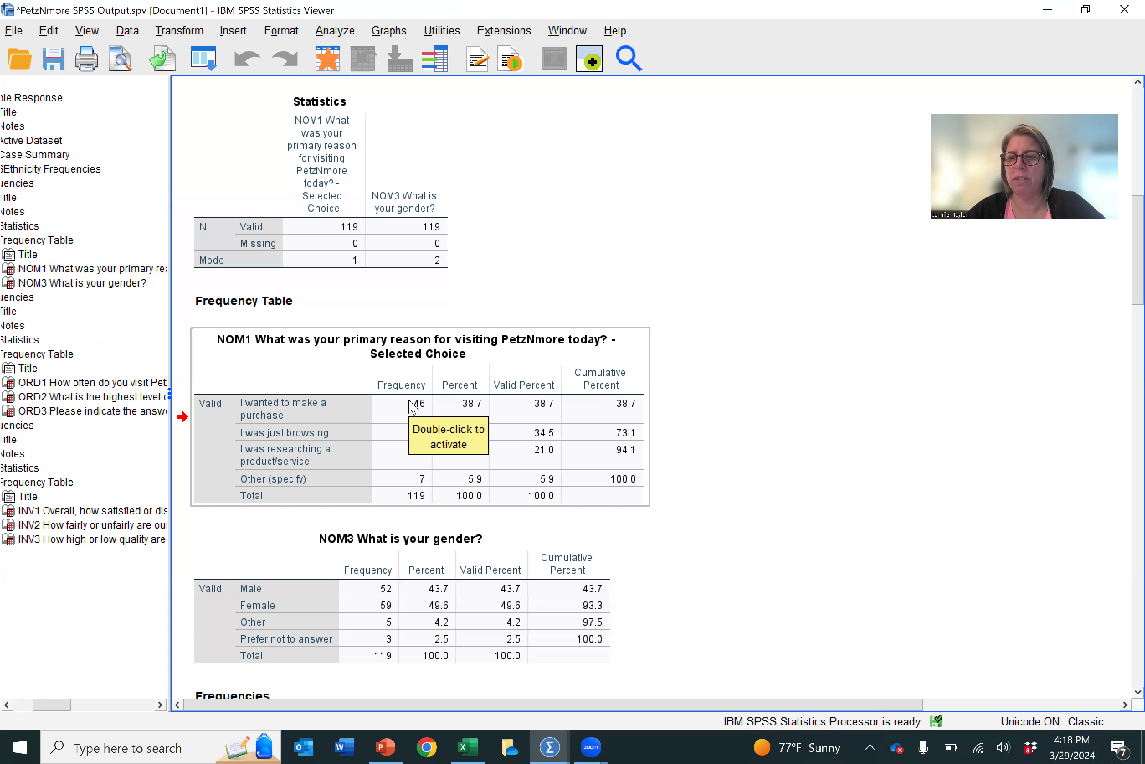
left_click(414, 407)
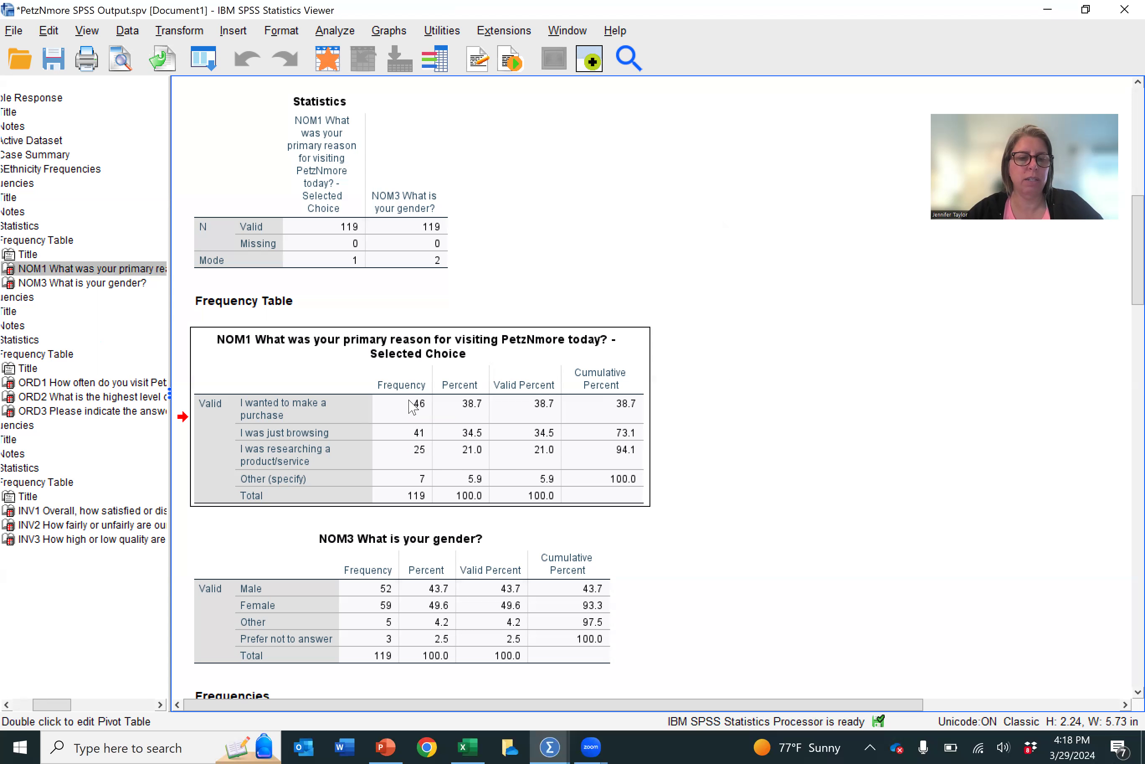
double_click(409, 400)
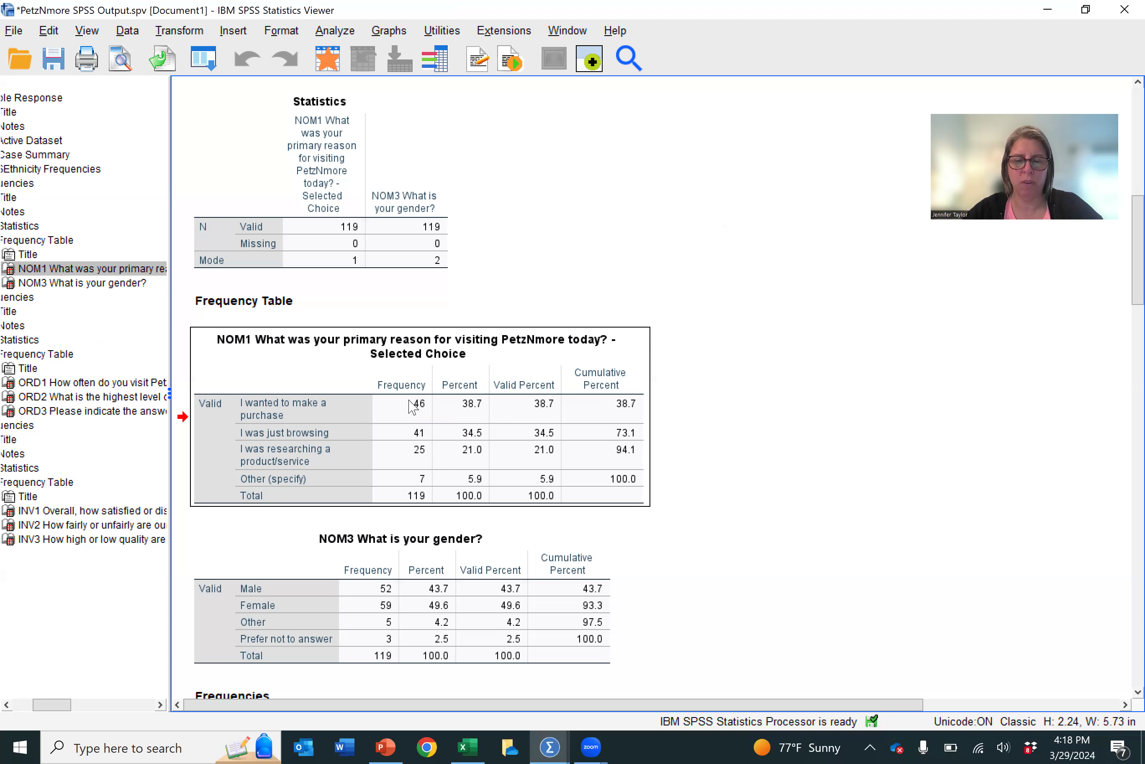
right_click(409, 401)
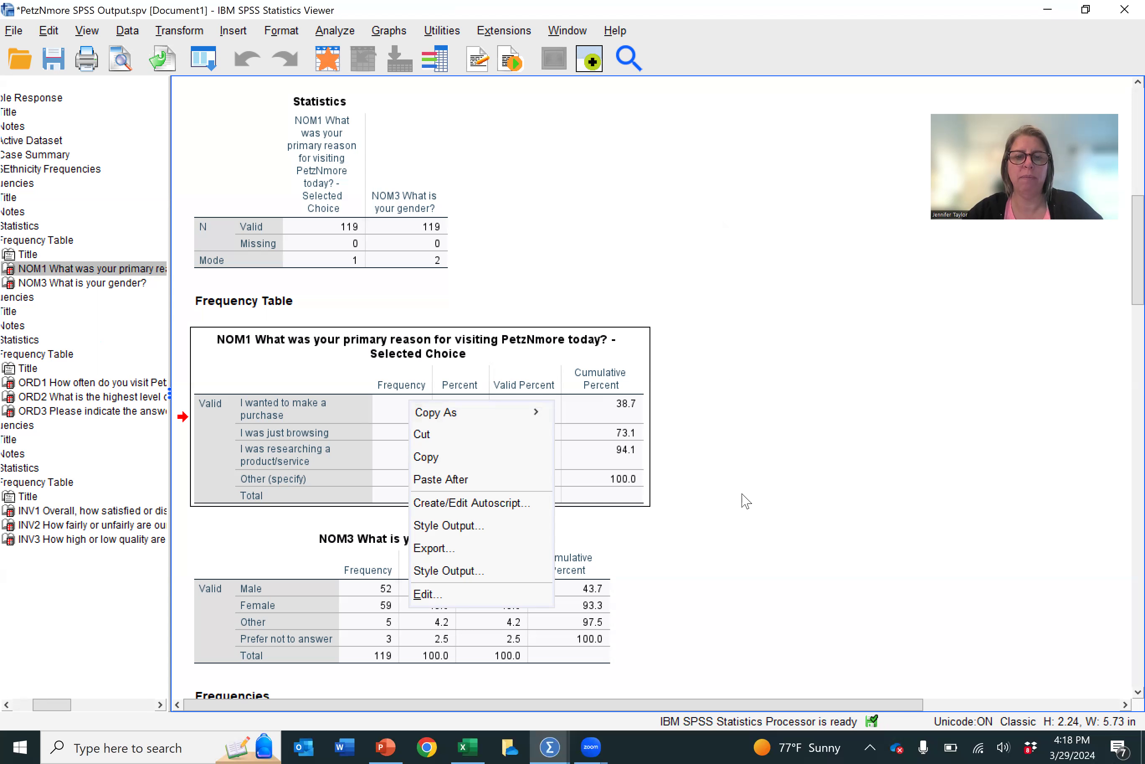
Switch to Excel, paste the NOM1 table at cell B2 of Sheet2 with destination formatting, and widen column C to fit the response labels
left_click(467, 746)
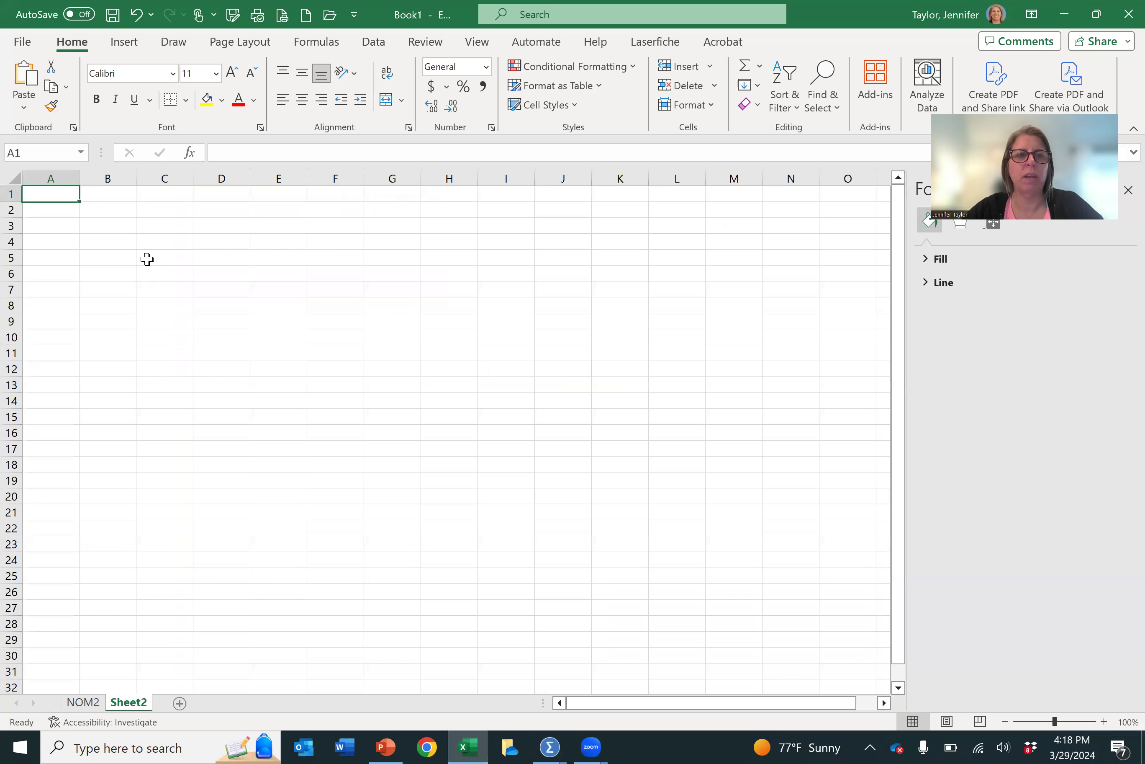
left_click(110, 211)
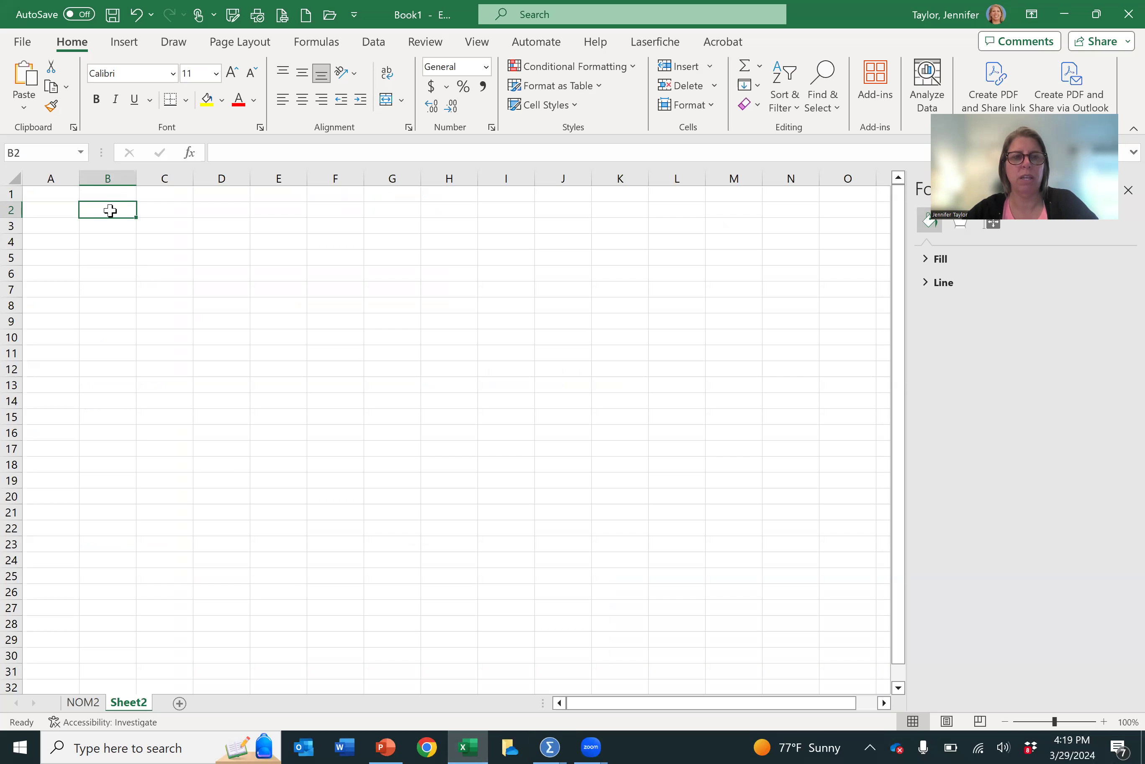
key("ctrl+v")
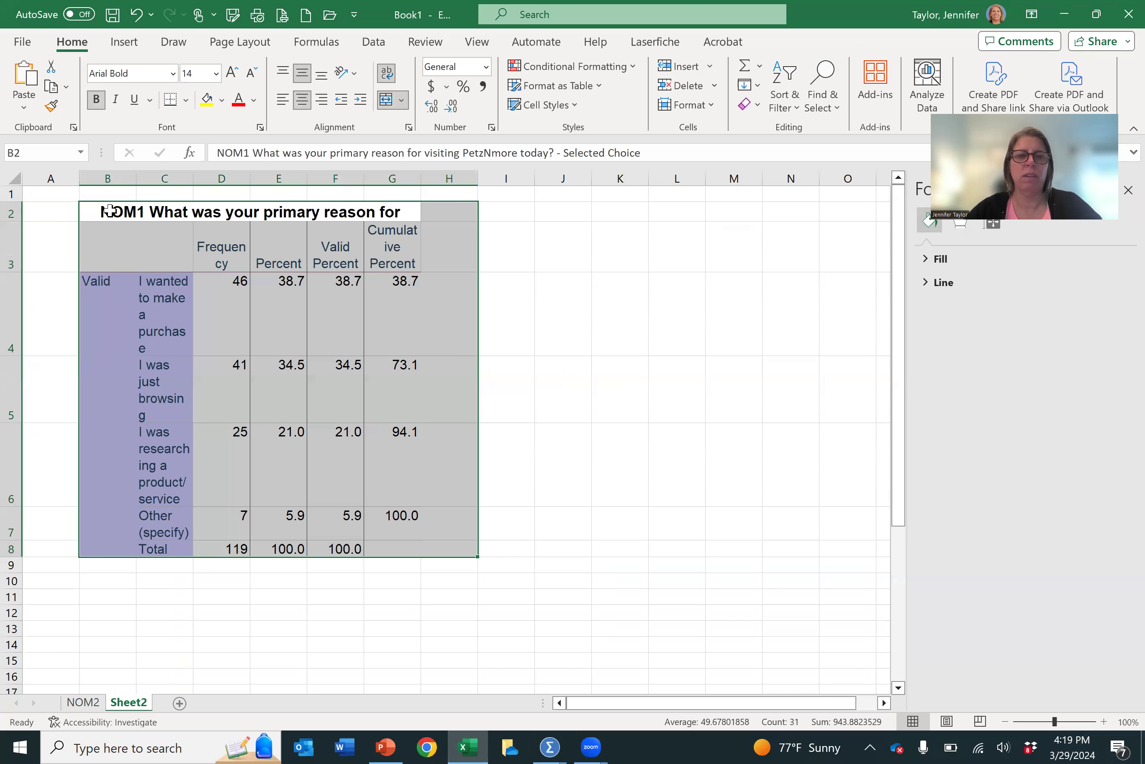
key("ctrl+z")
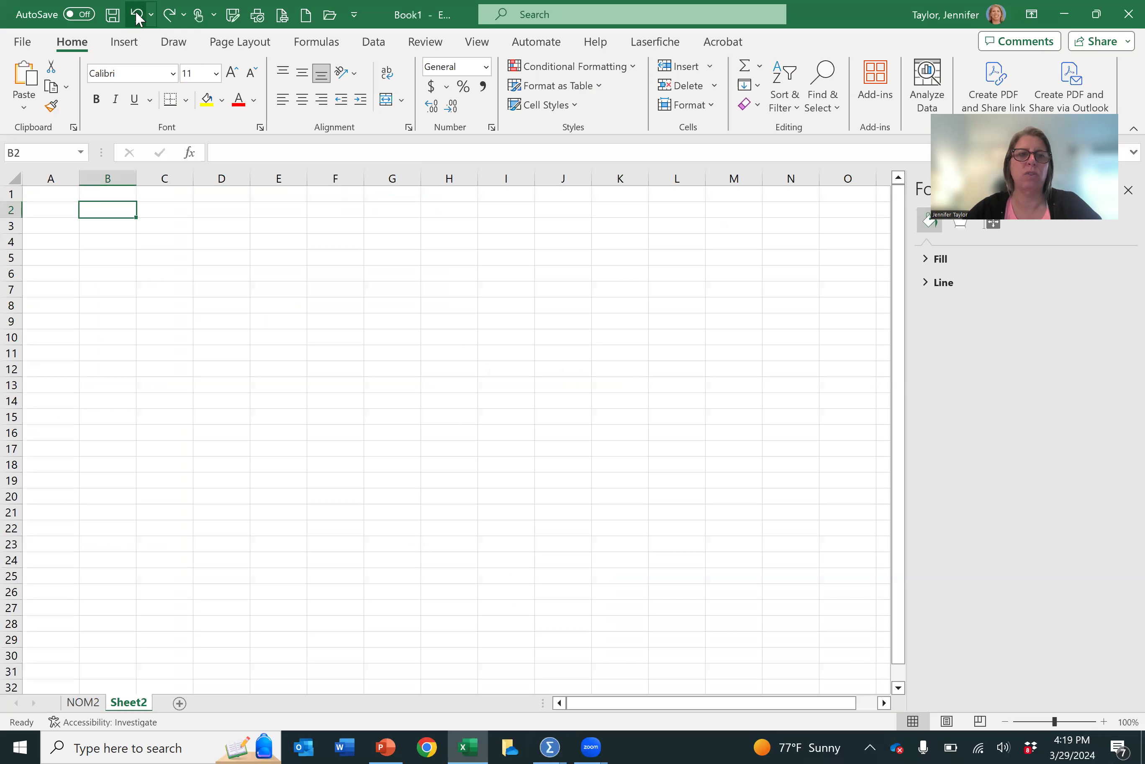
right_click(102, 212)
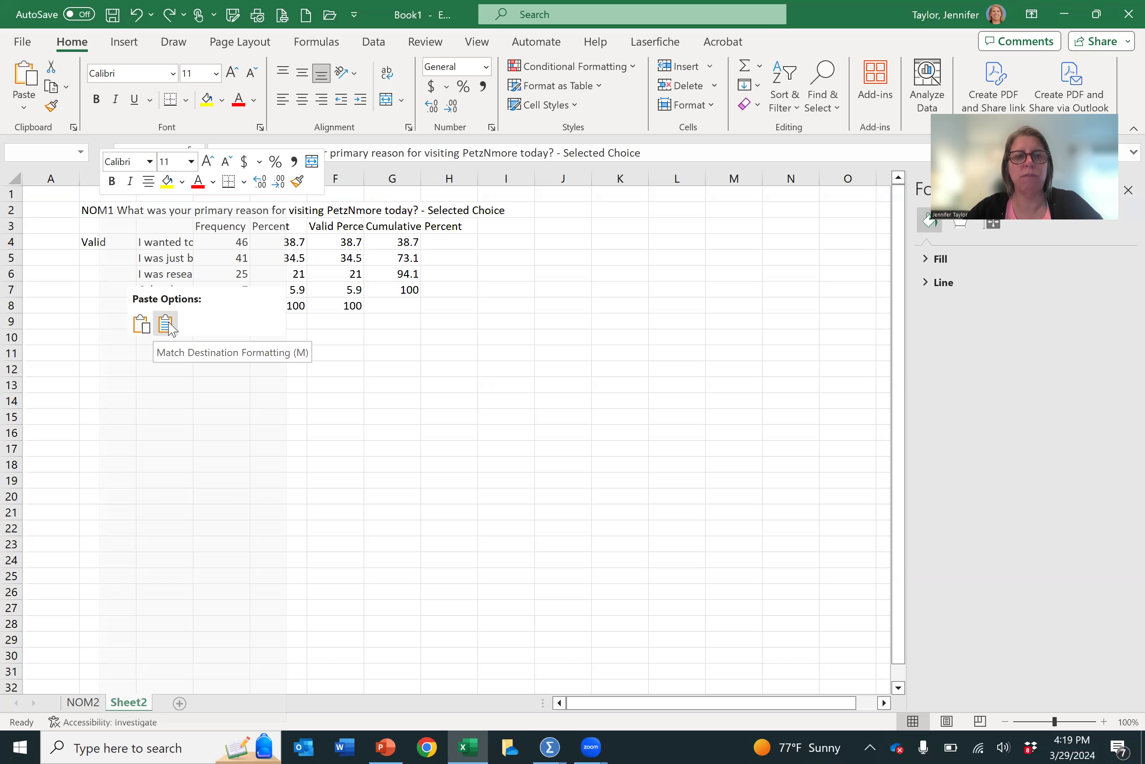
left_click(166, 324)
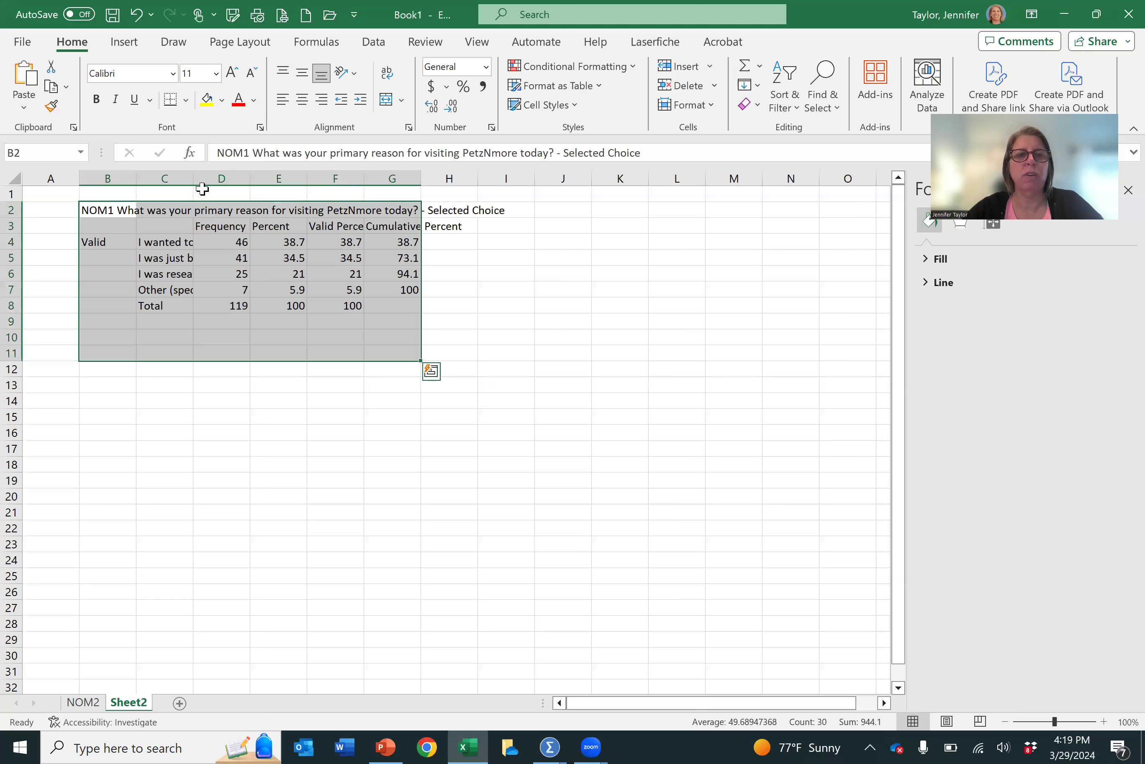
left_click_drag(194, 180, 324, 179)
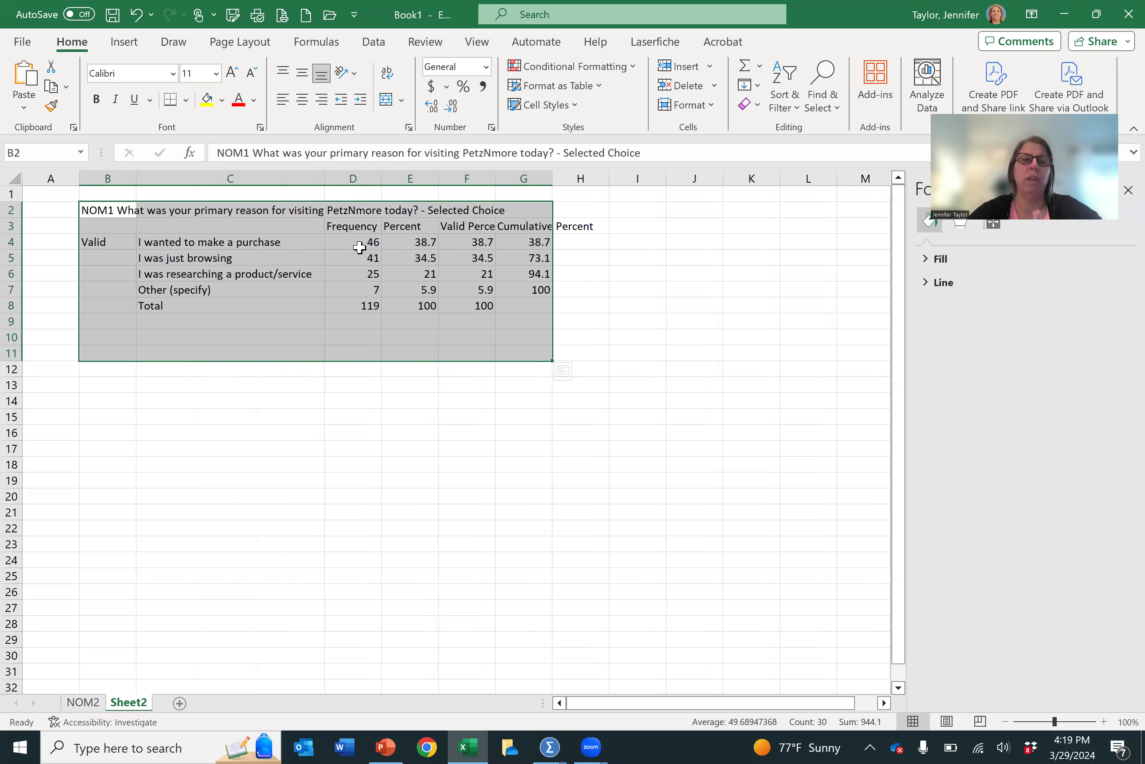
Try formatting the Percent values in E4:E7 as percentages, and undo the format change
left_click(425, 245)
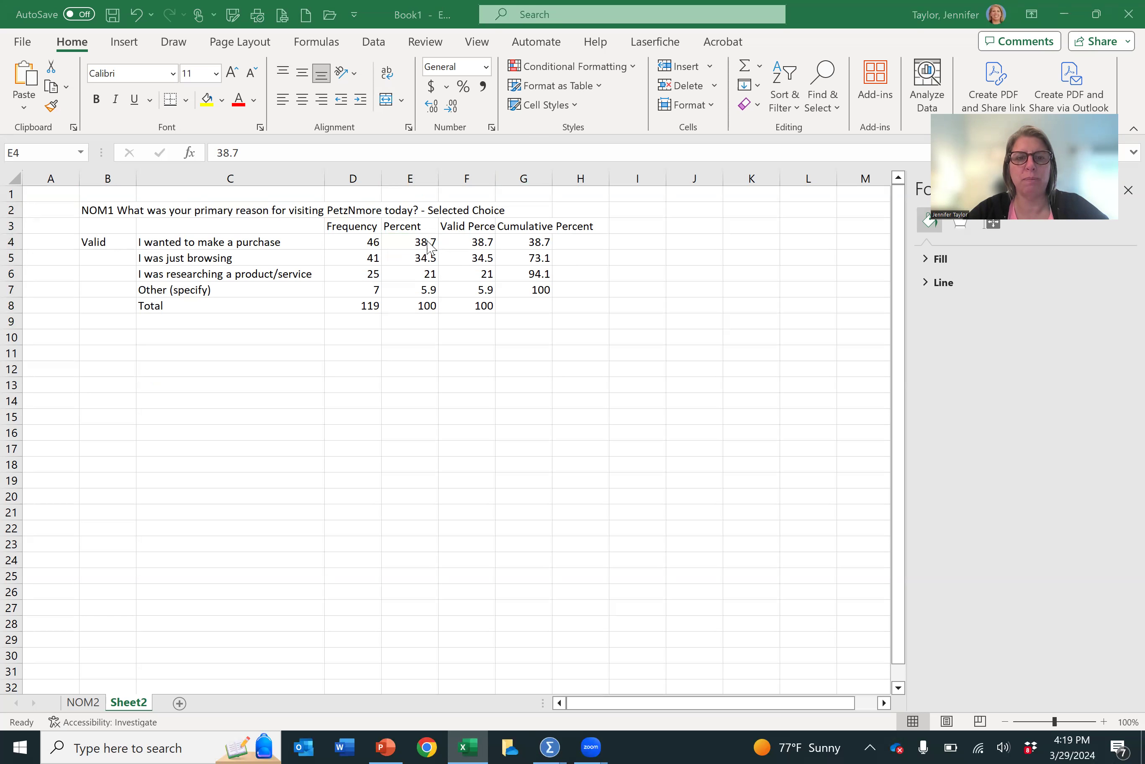
left_click(427, 244)
left_click(423, 385)
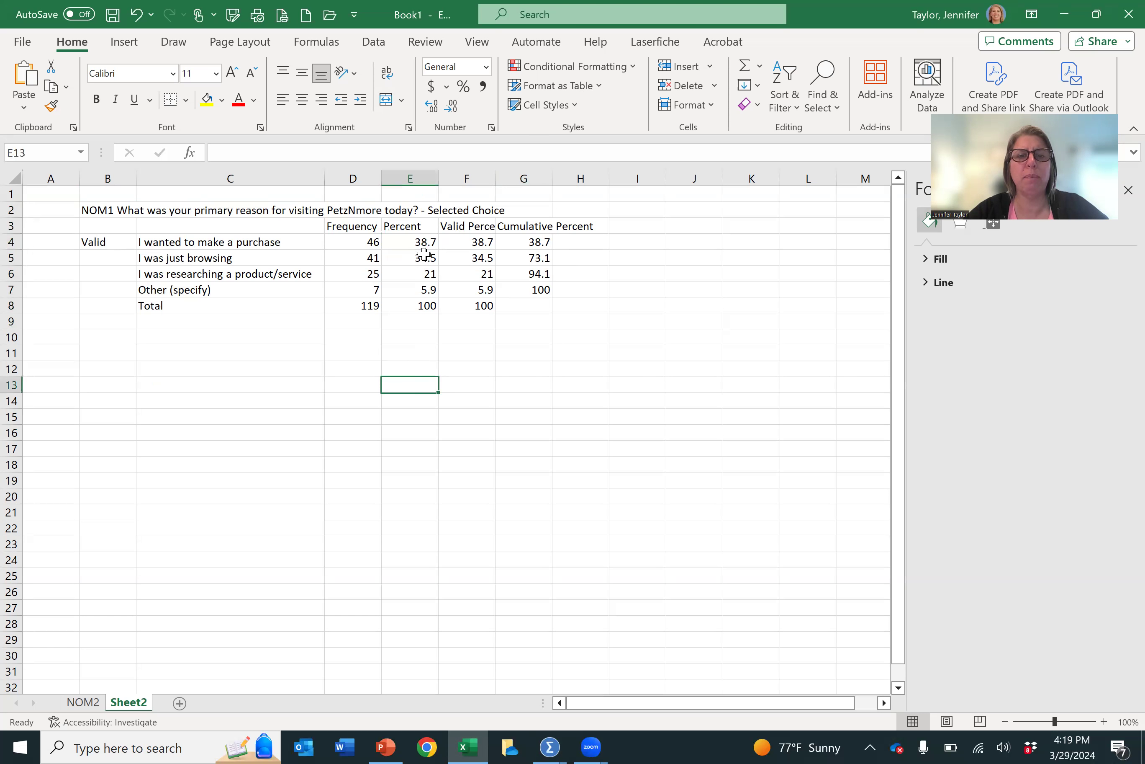
left_click_drag(424, 242, 422, 291)
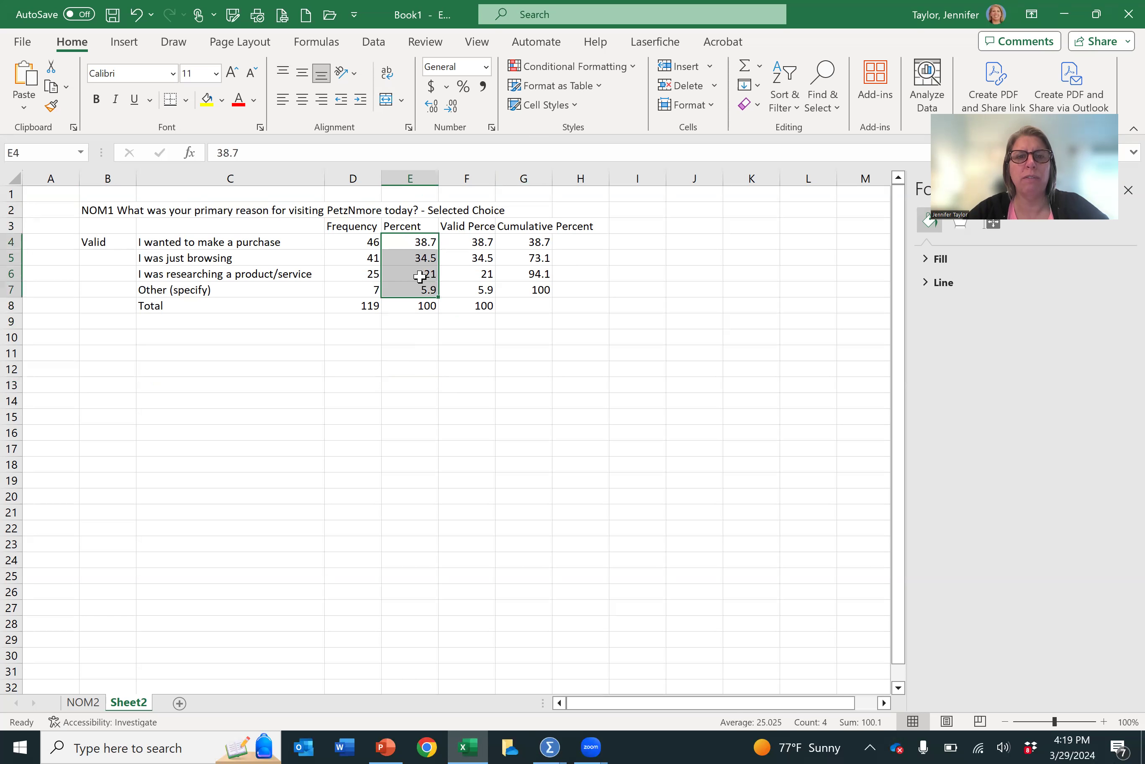
left_click(461, 89)
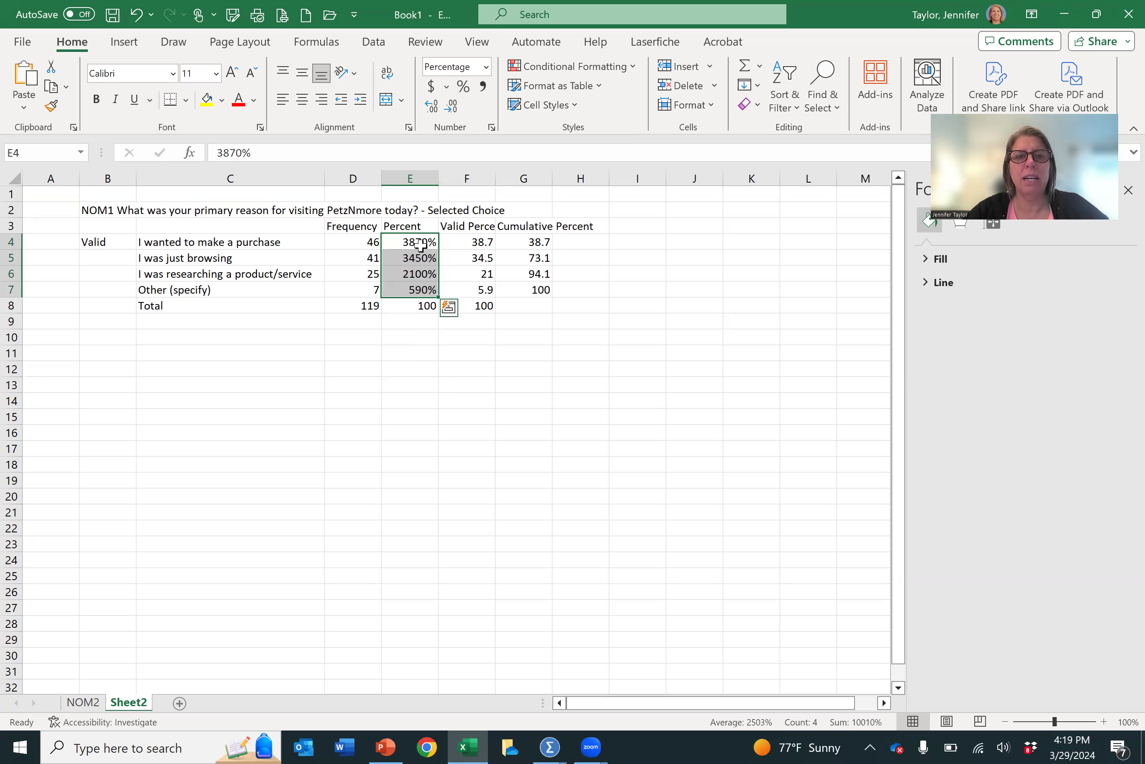
left_click(136, 15)
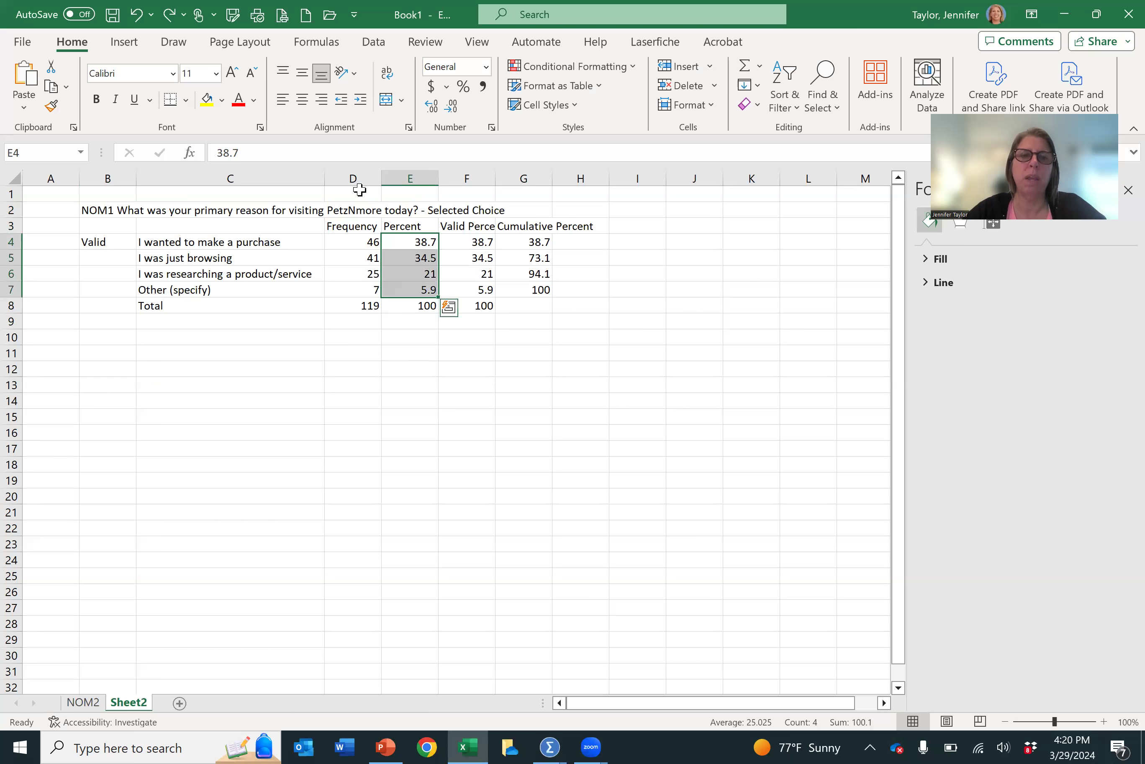
Insert a blank column D before the Frequency column and make it narrower
left_click(354, 177)
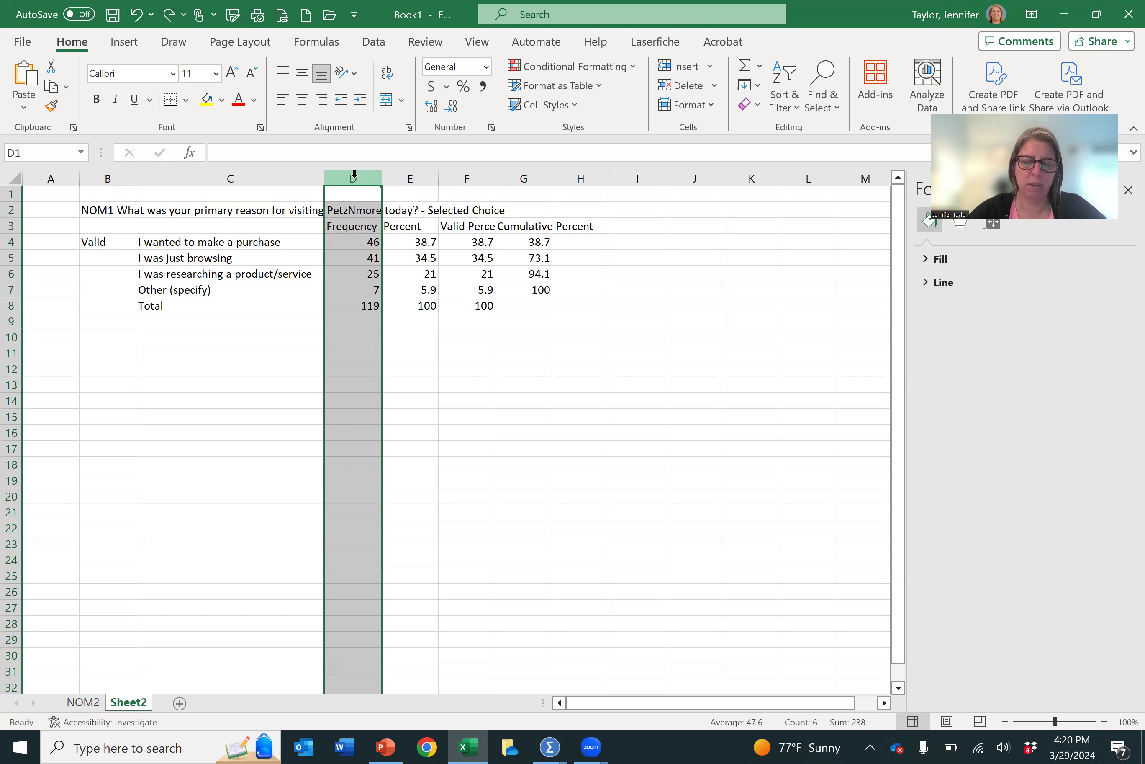
right_click(354, 175)
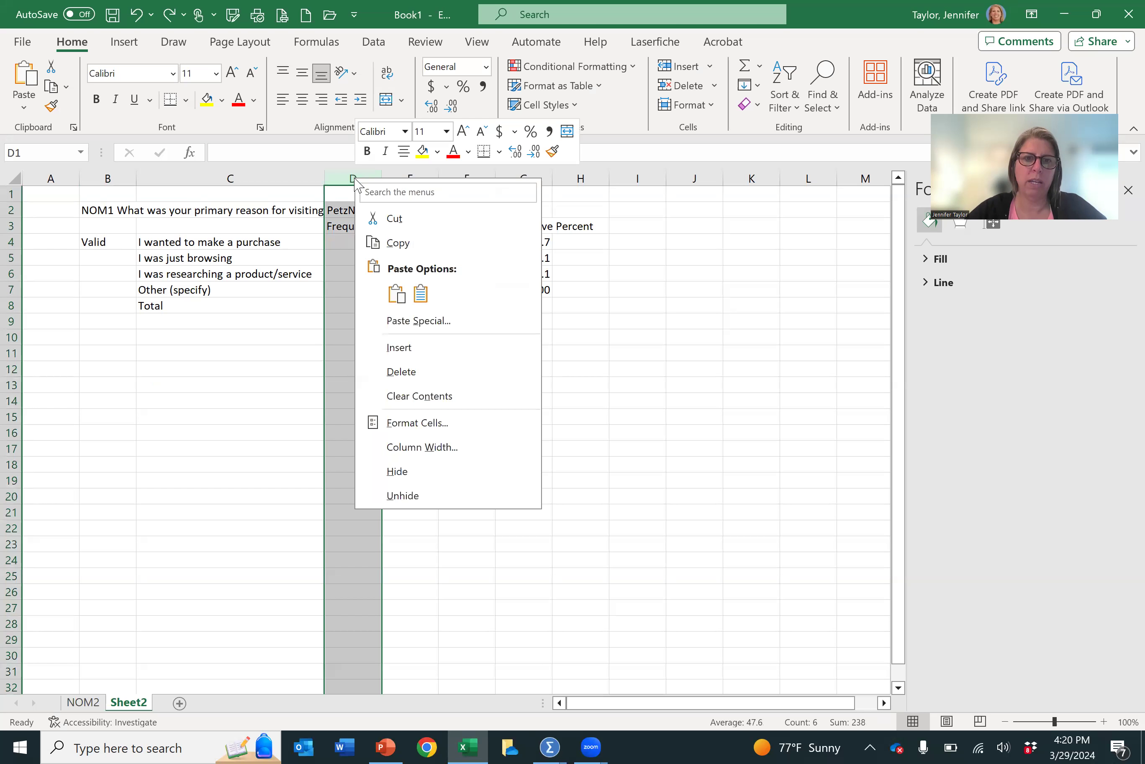
left_click(410, 354)
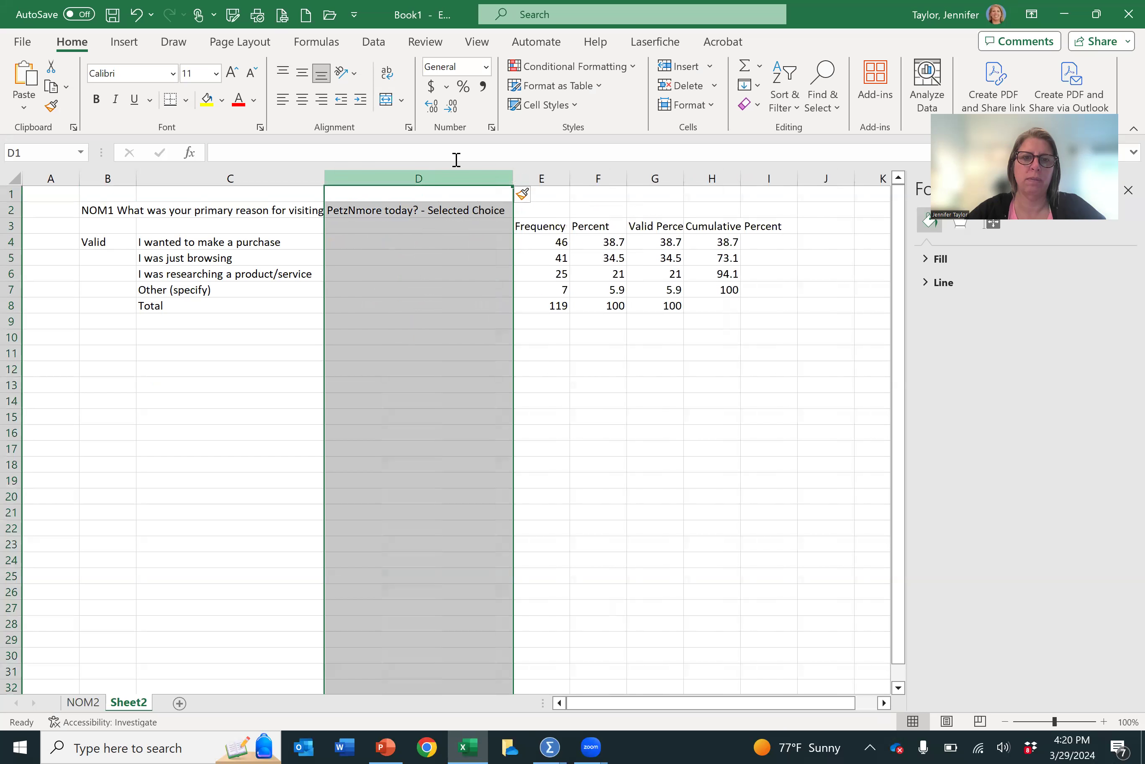
left_click_drag(519, 183, 420, 187)
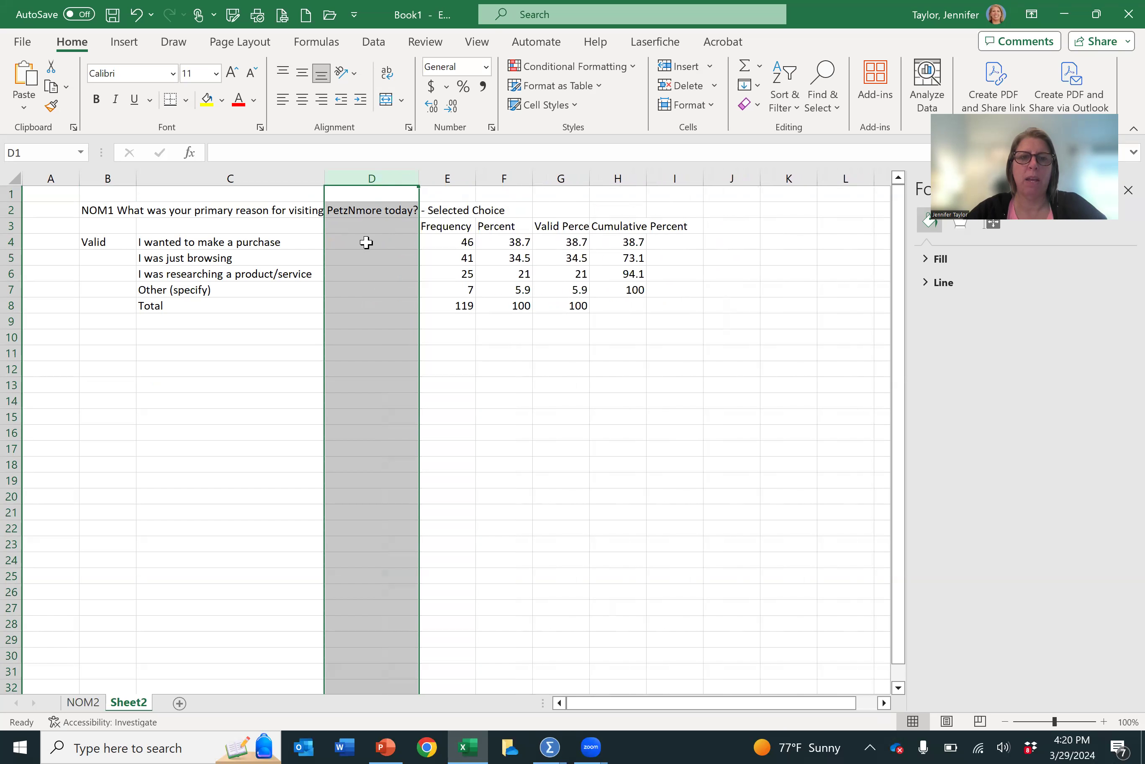
Enter the formula =E4/E$8 in cell D4 to divide the first response's frequency by the total
left_click(469, 305)
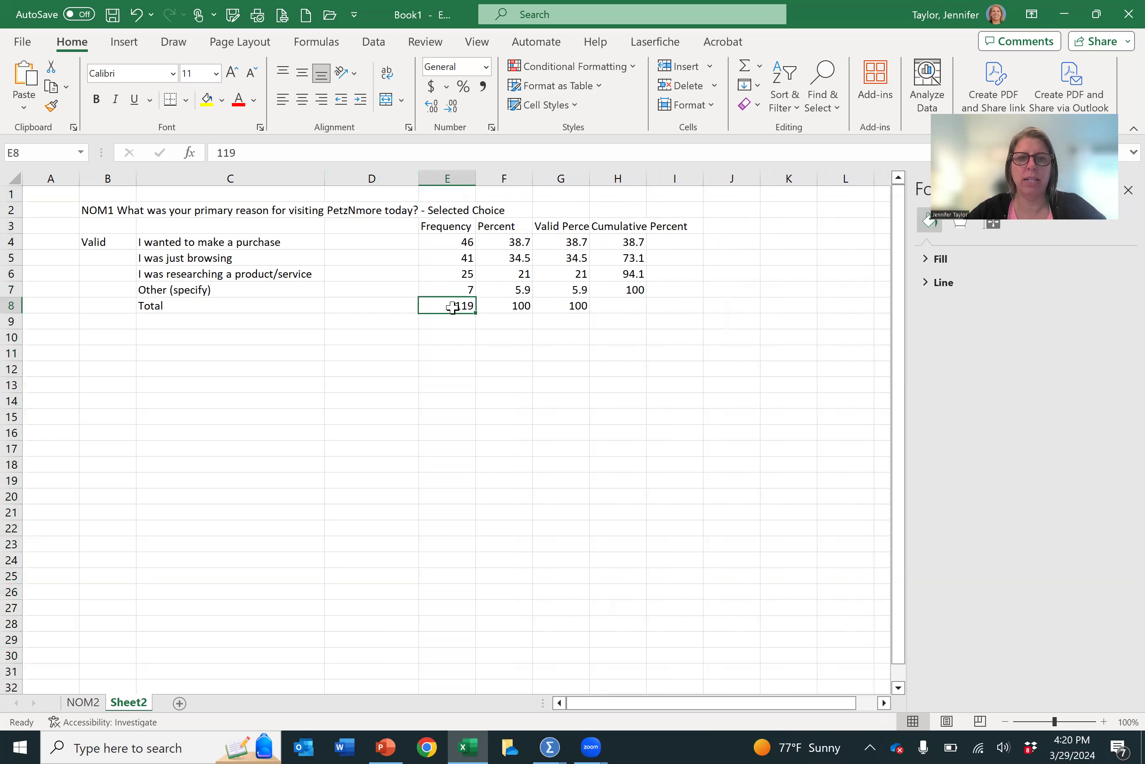
left_click(374, 243)
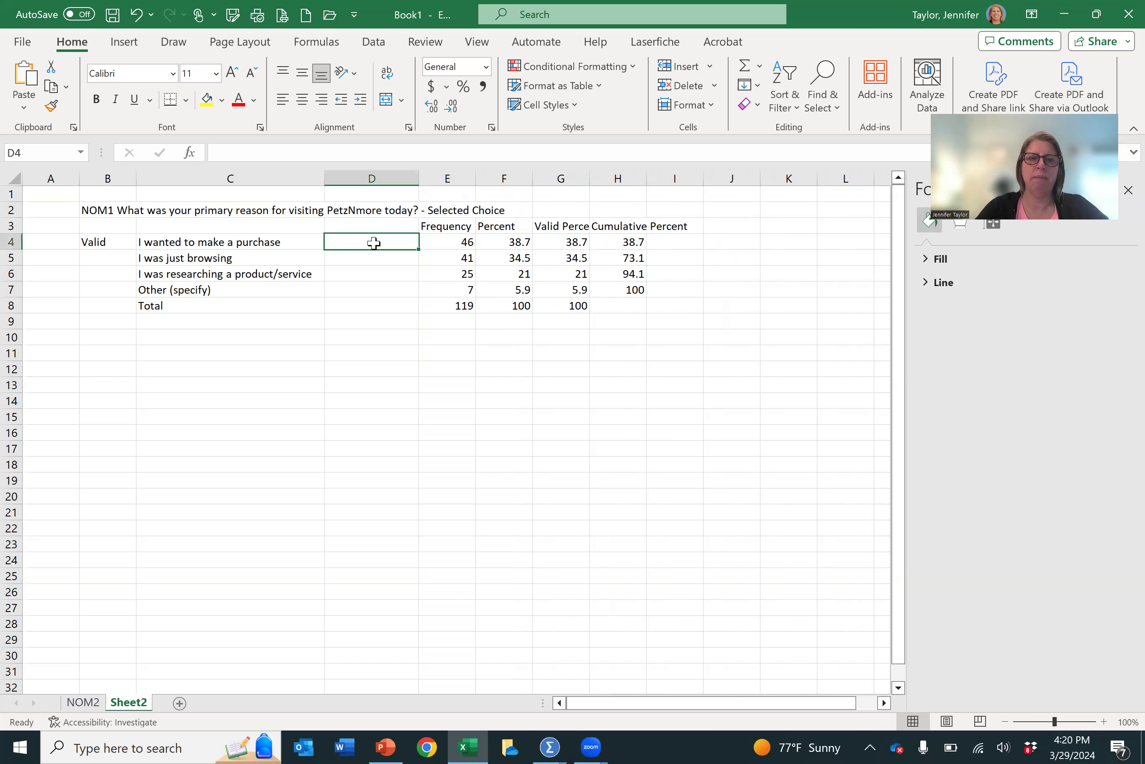
type("=")
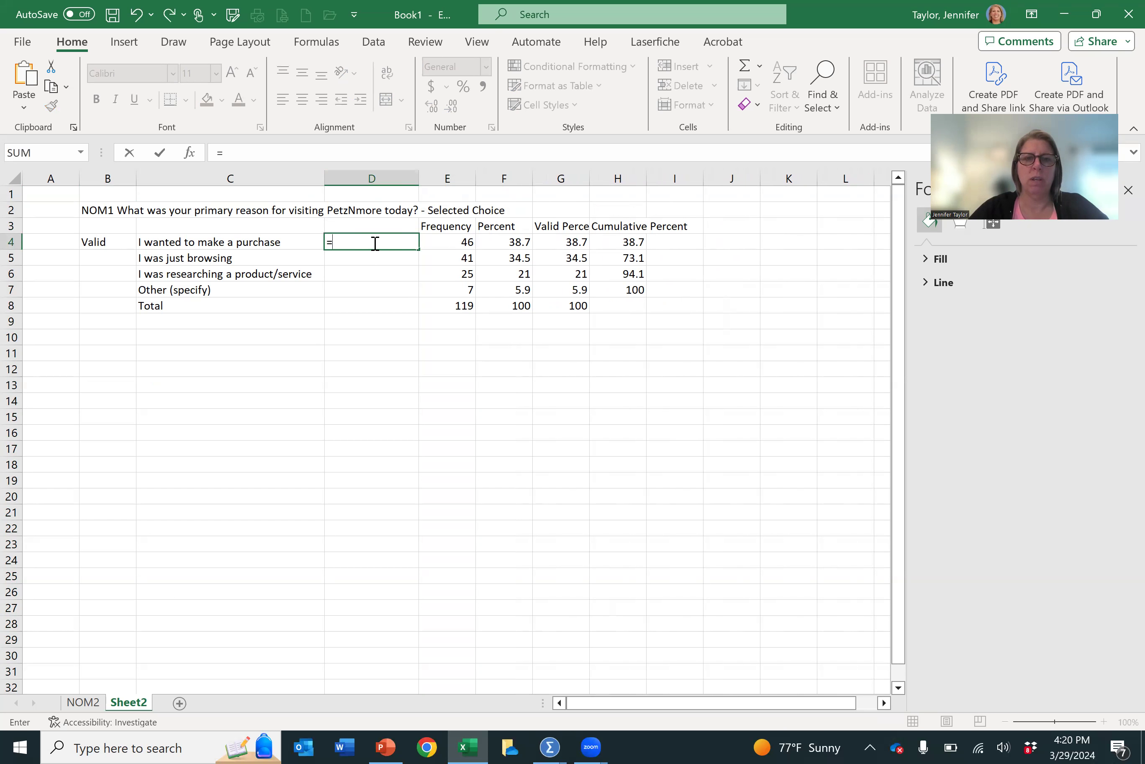
left_click(455, 245)
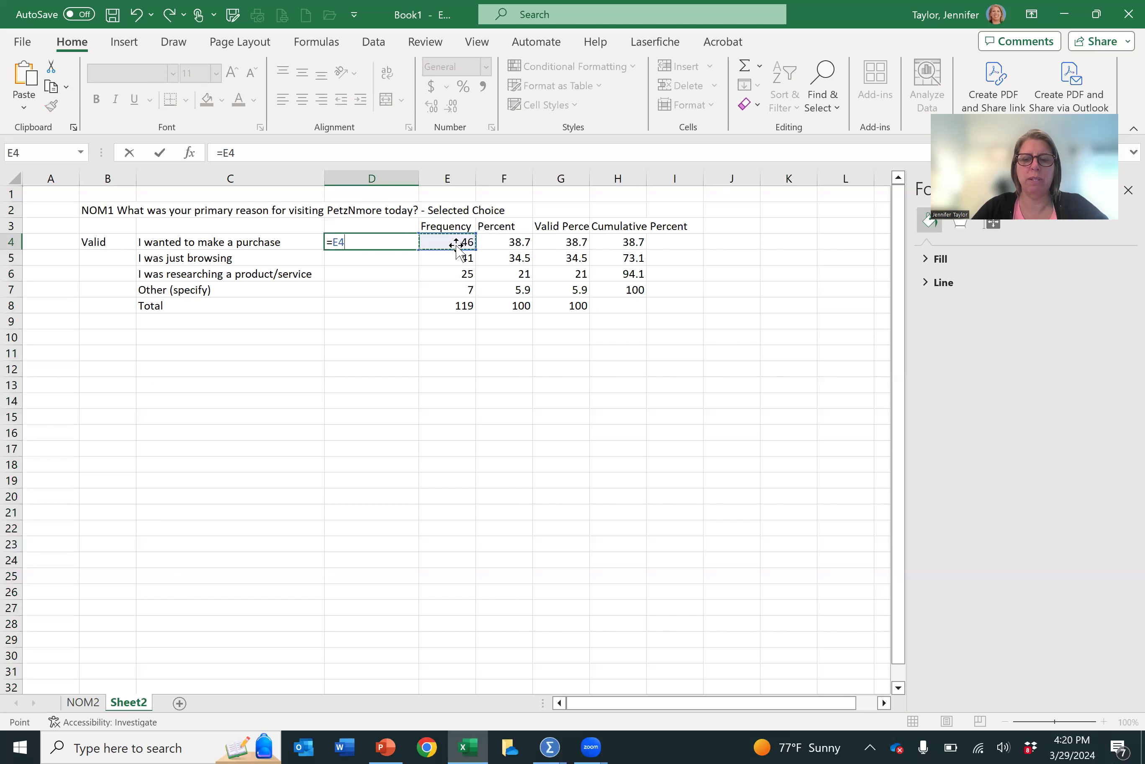
type("/")
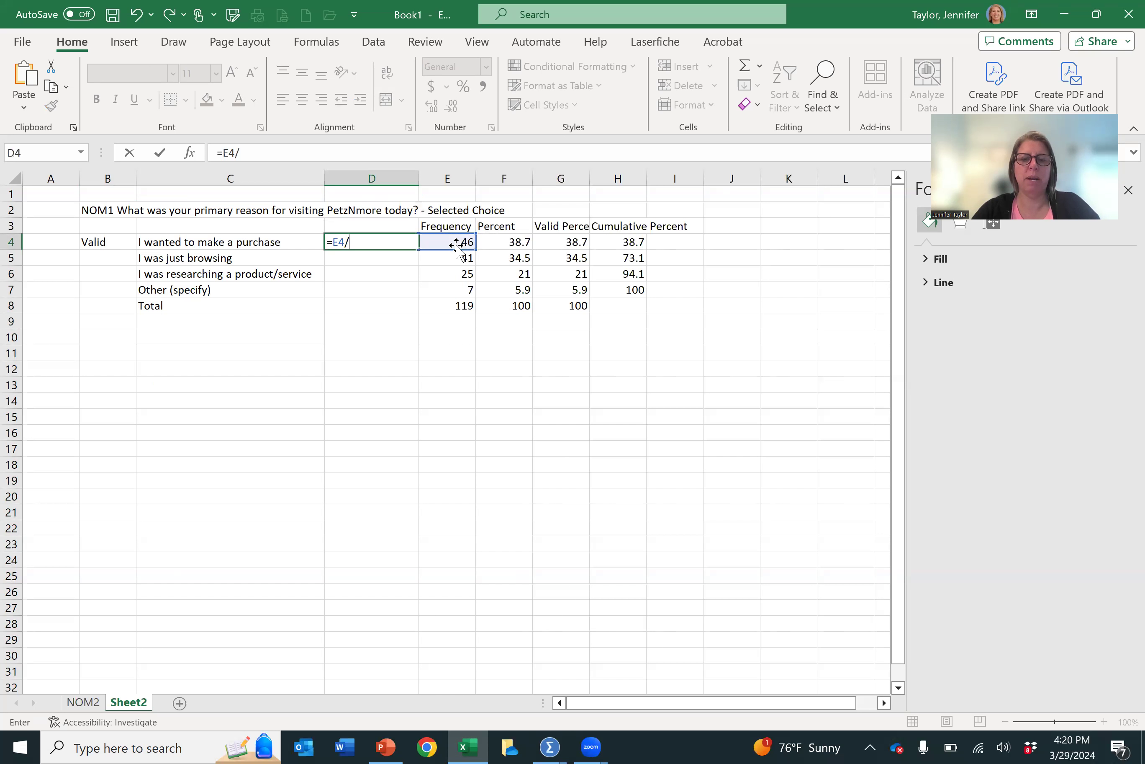
type("119")
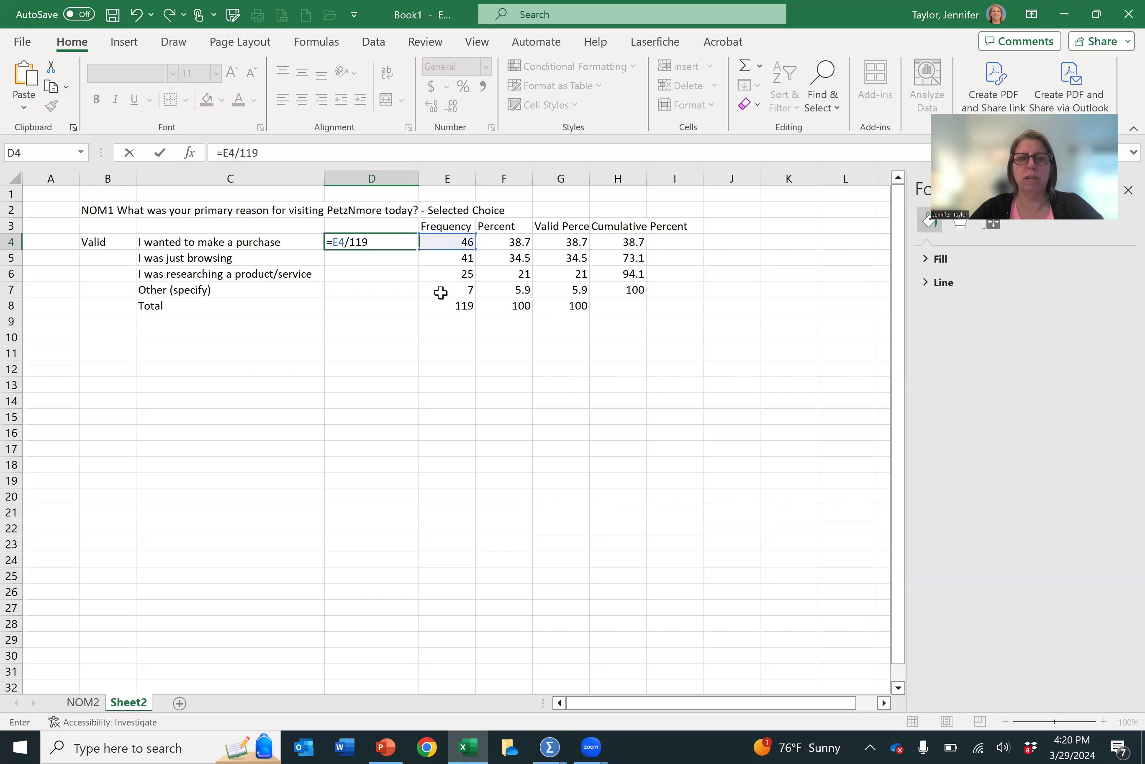
key("BackSpace")
left_click(458, 309)
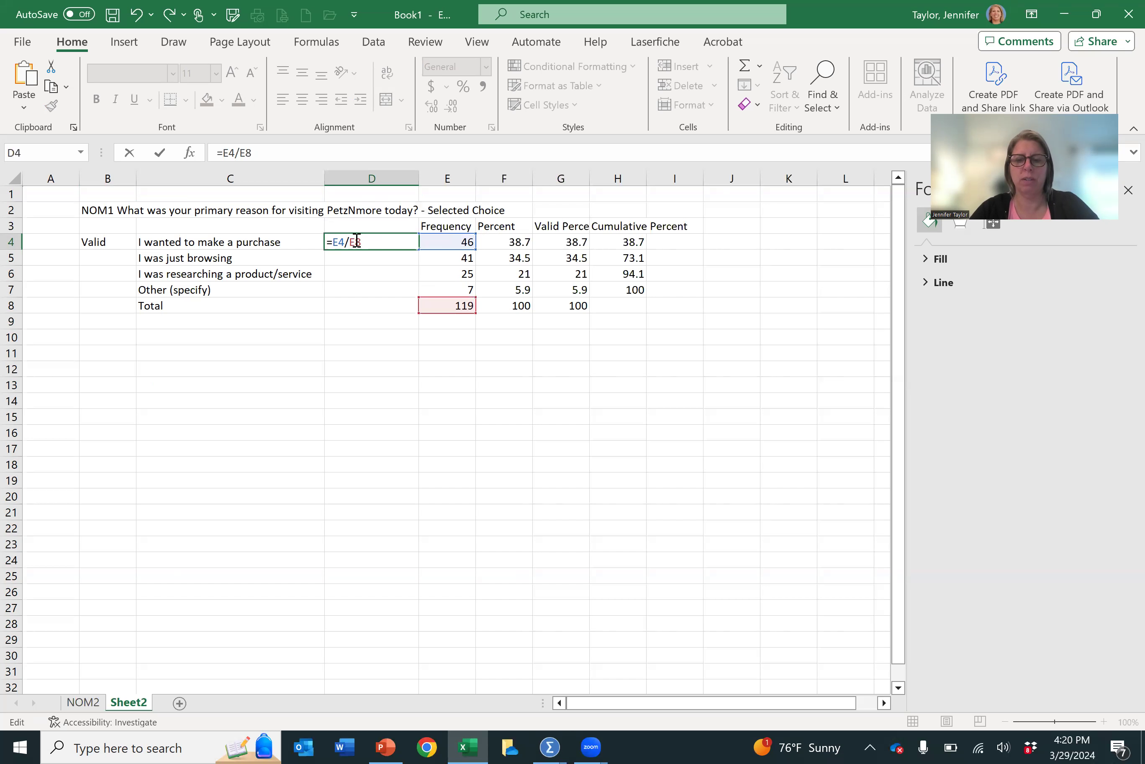
type("$")
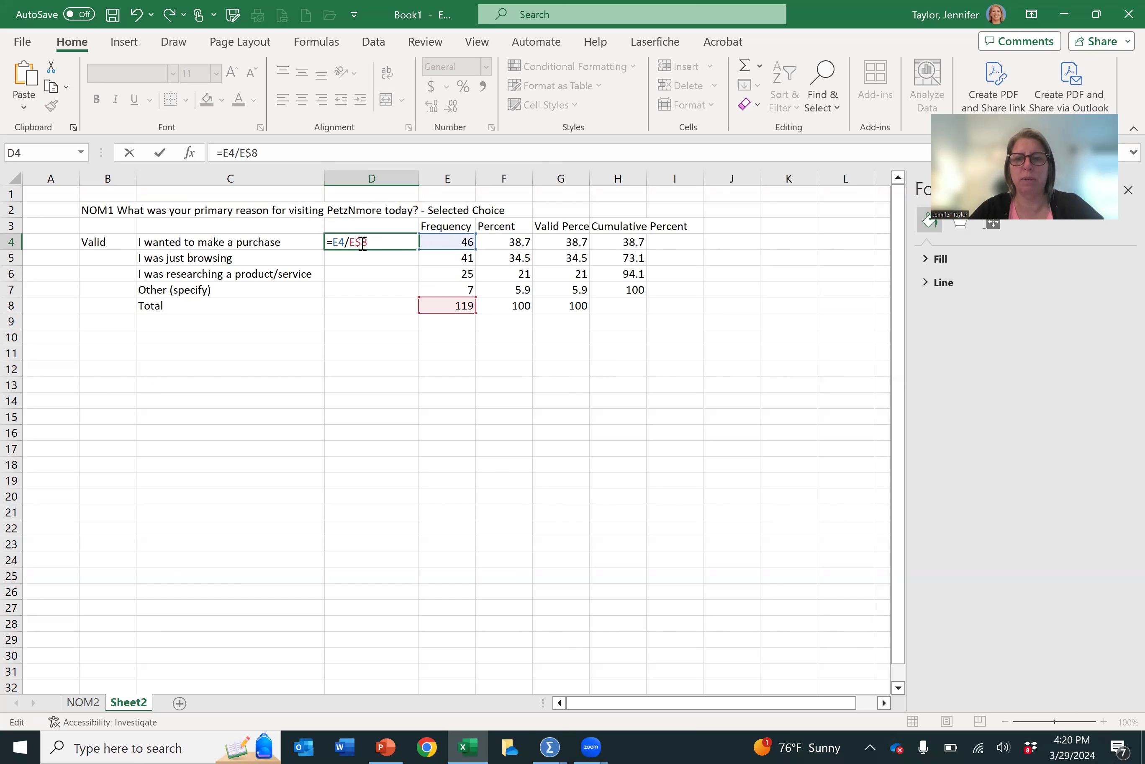
key("Return")
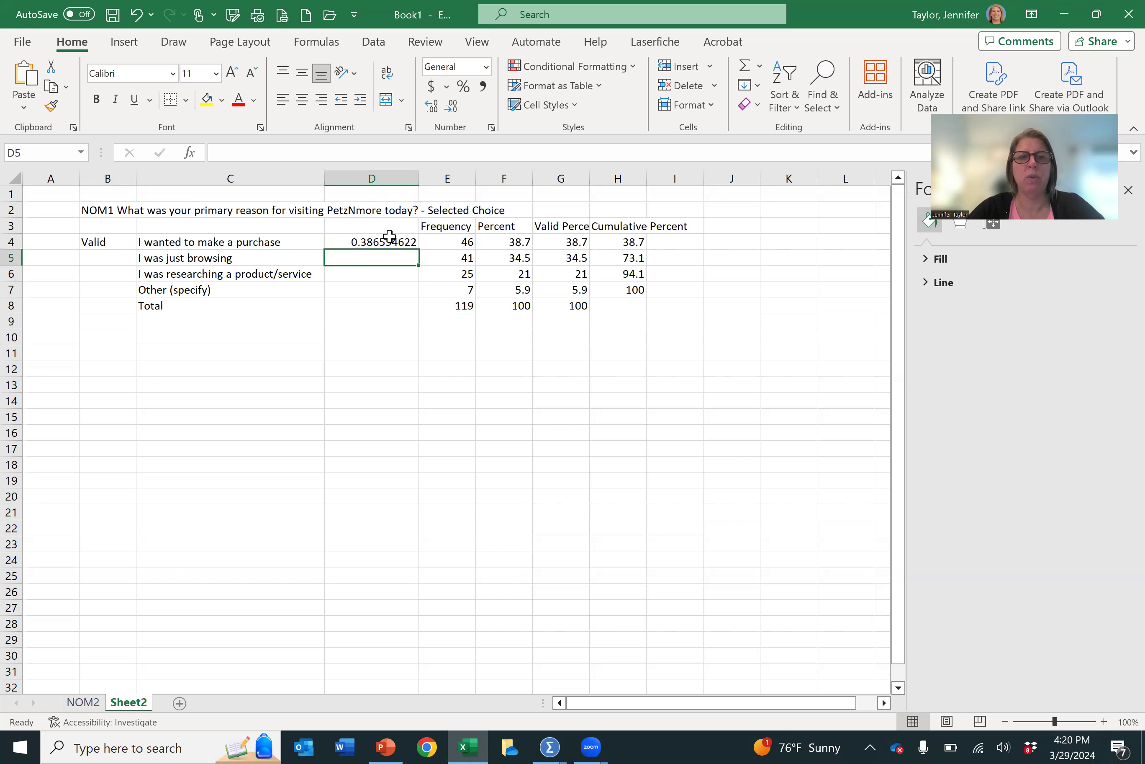
Format D4 as a percentage with one decimal place and fill its formula down to D7
left_click(381, 243)
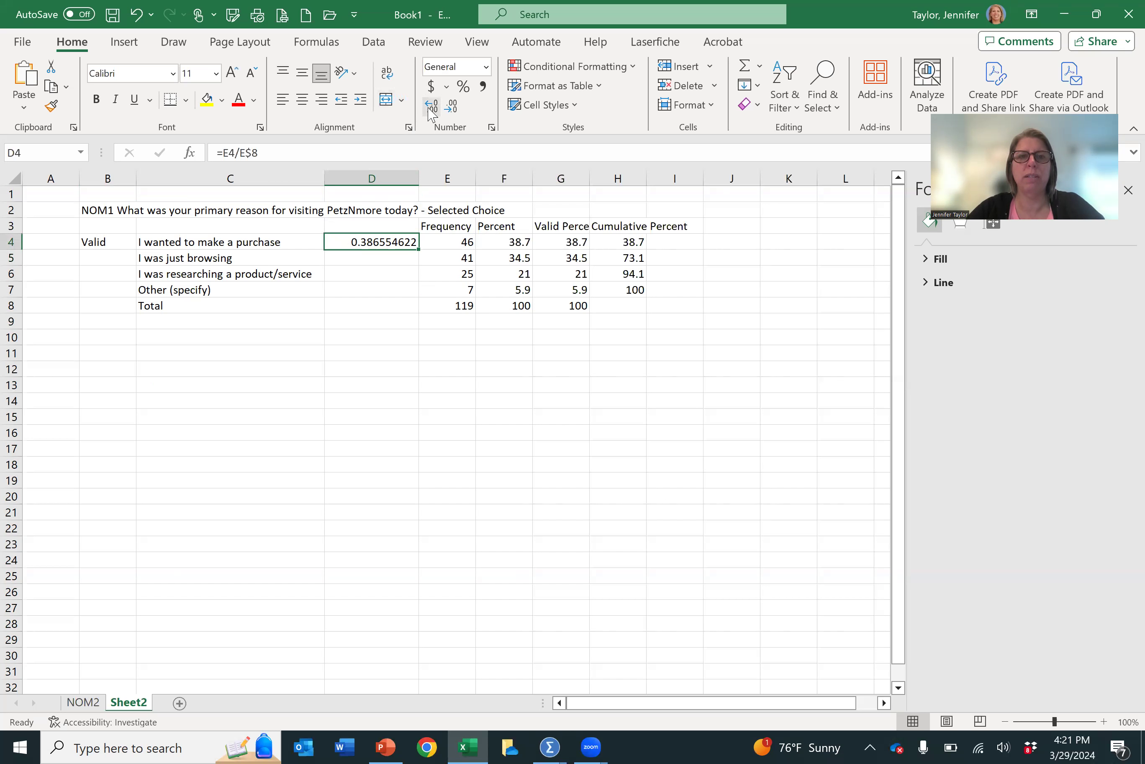
left_click(464, 87)
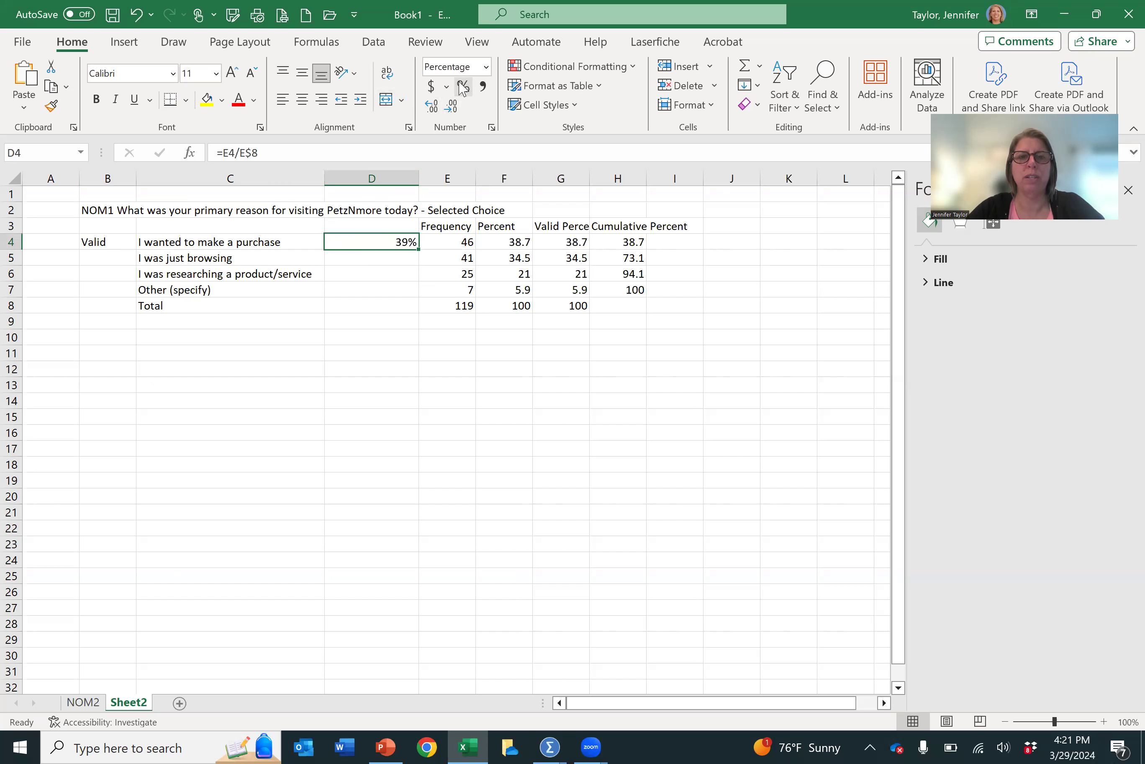
left_click(434, 111)
left_click_drag(419, 250, 419, 294)
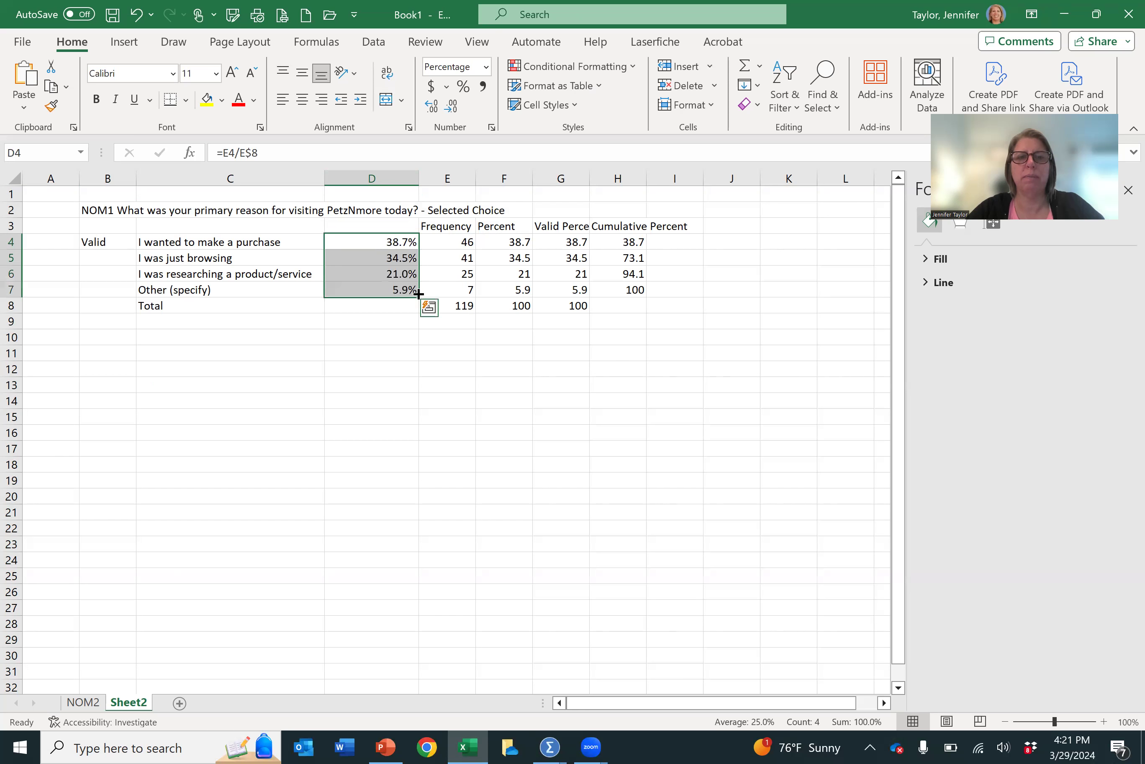
left_click(379, 447)
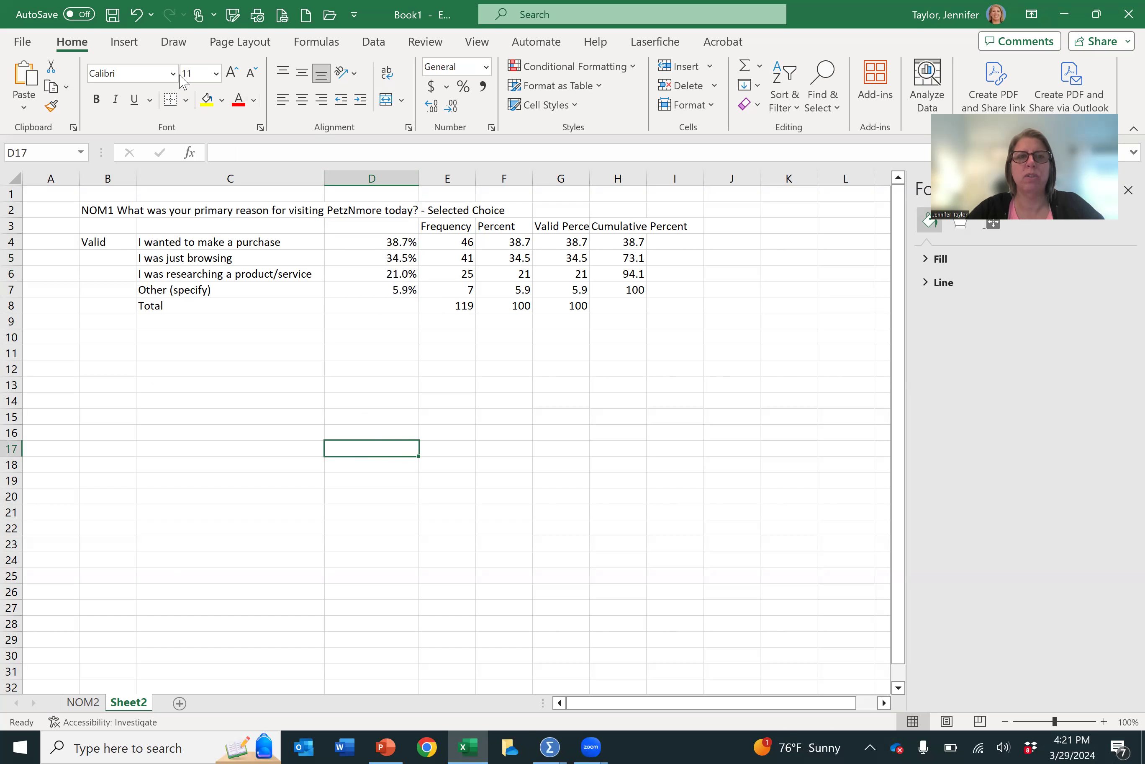
Undo the fill, the percentage formatting and the formula entry in column D
left_click(137, 16)
left_click(138, 16)
left_click(137, 16)
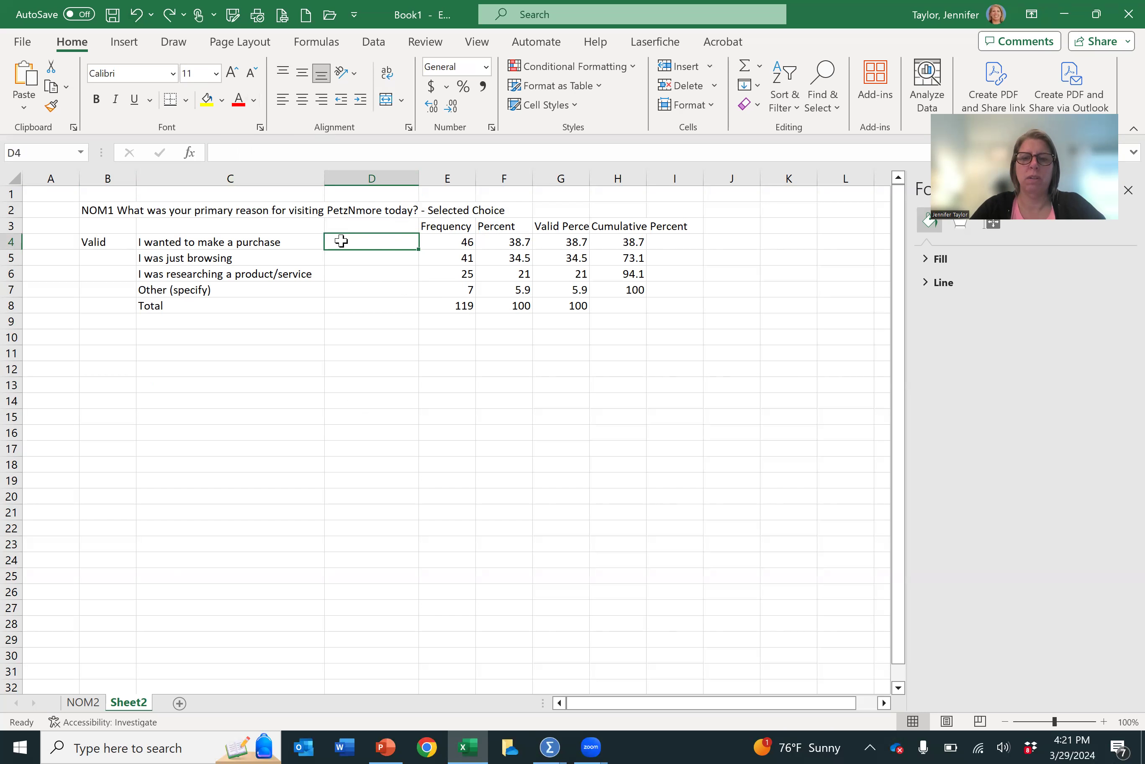
Enter the formula =E4/119 in cell D4, beside the "I wanted to make a purchase" label
type("=")
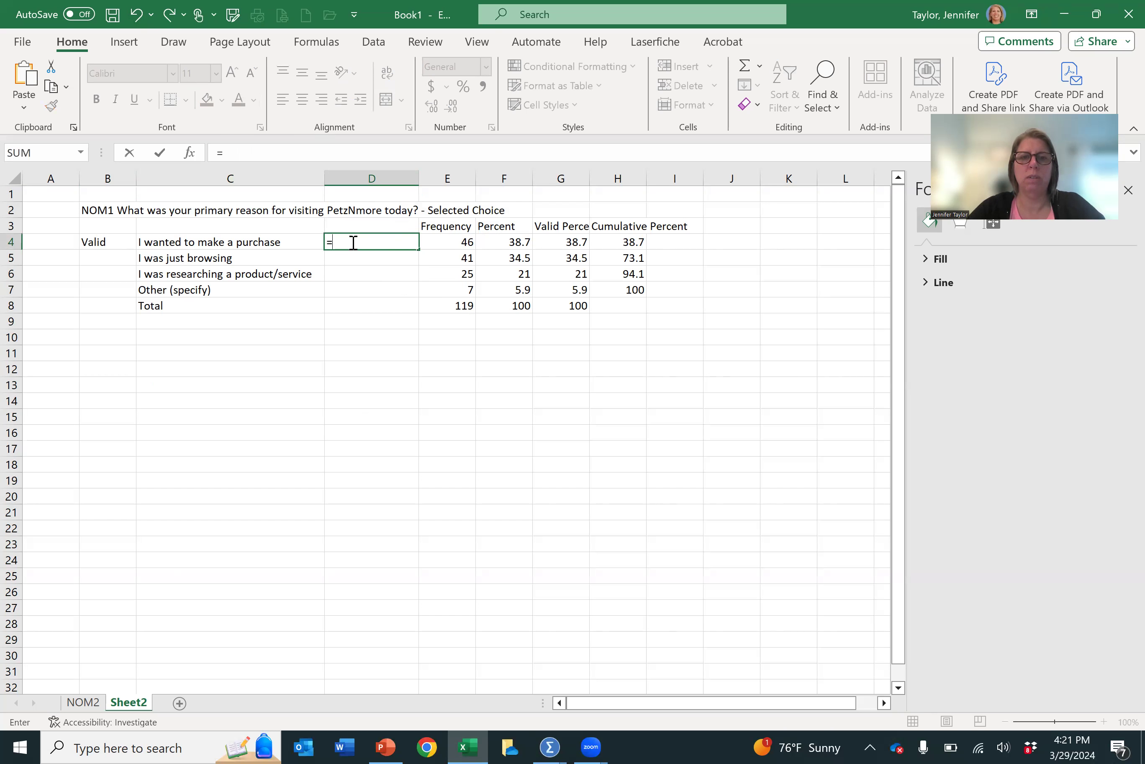
left_click(458, 241)
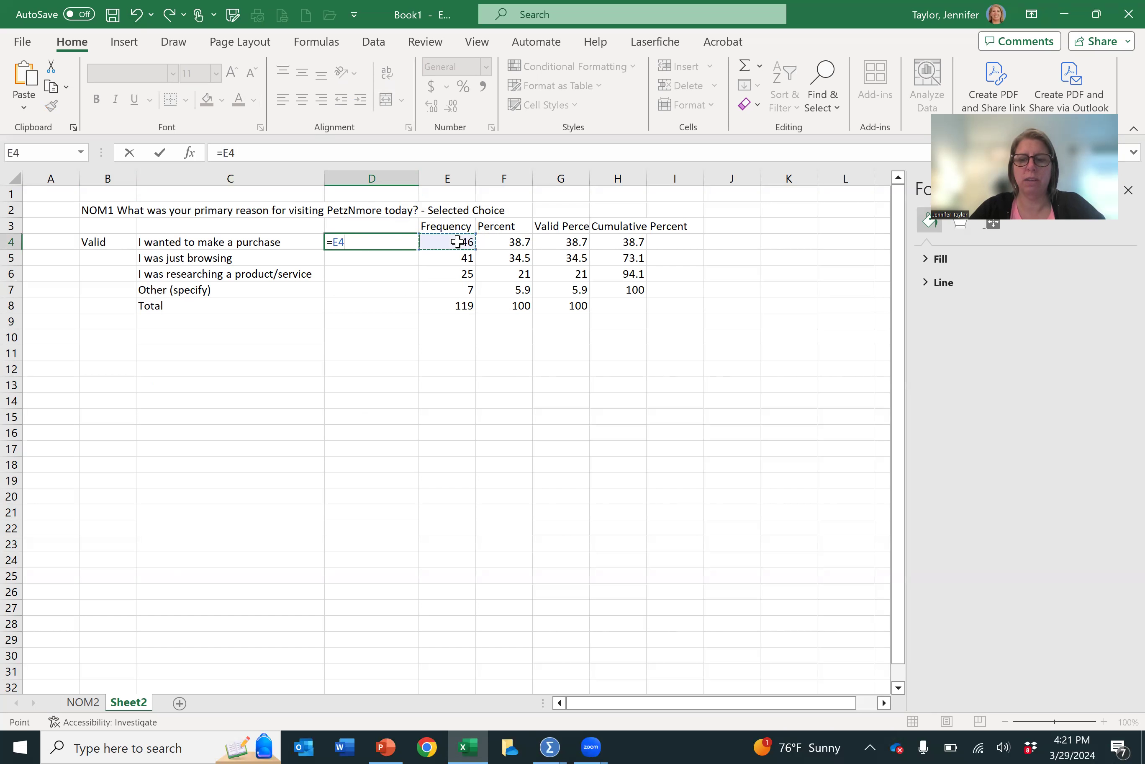
type("/119")
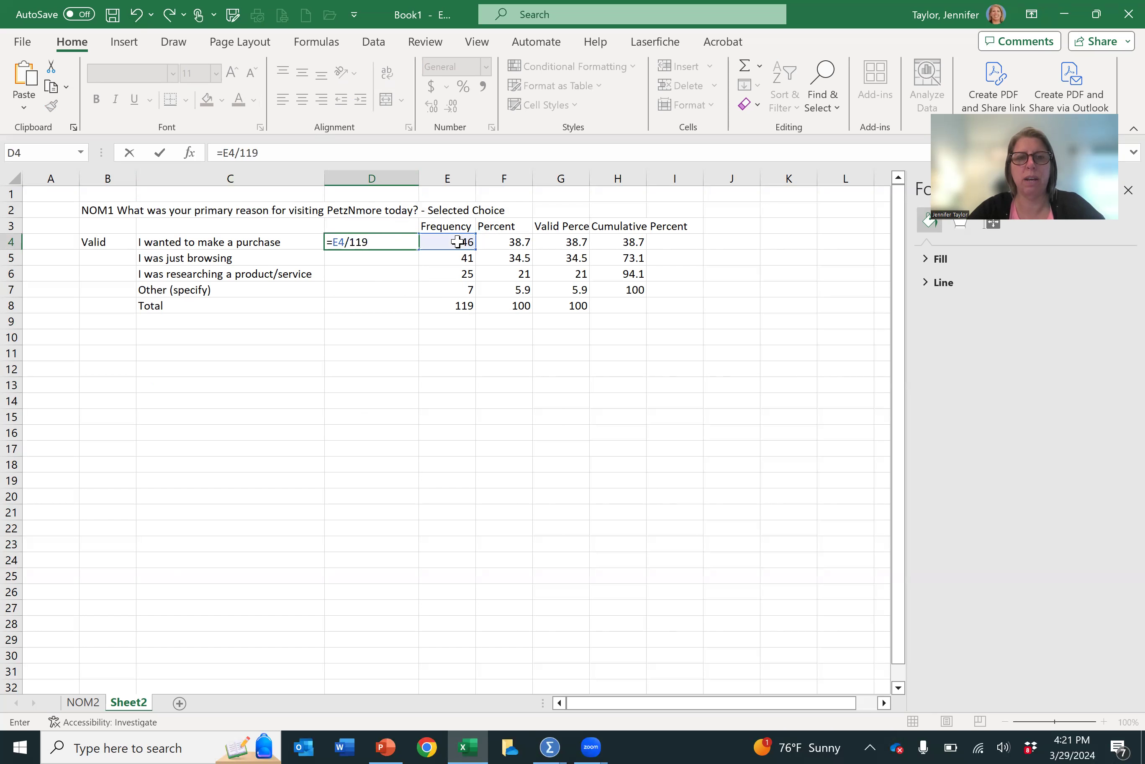
key("Return")
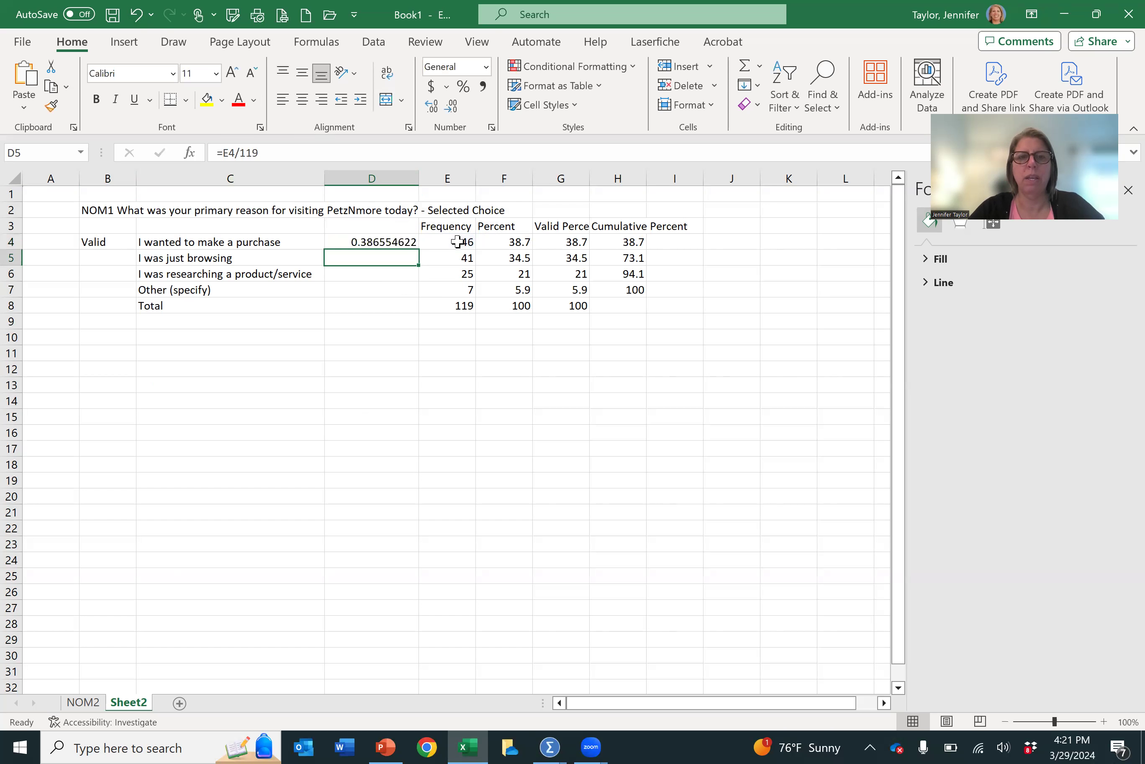
Format D4 as a percentage with one decimal place and fill its formula down through D7
left_click(383, 242)
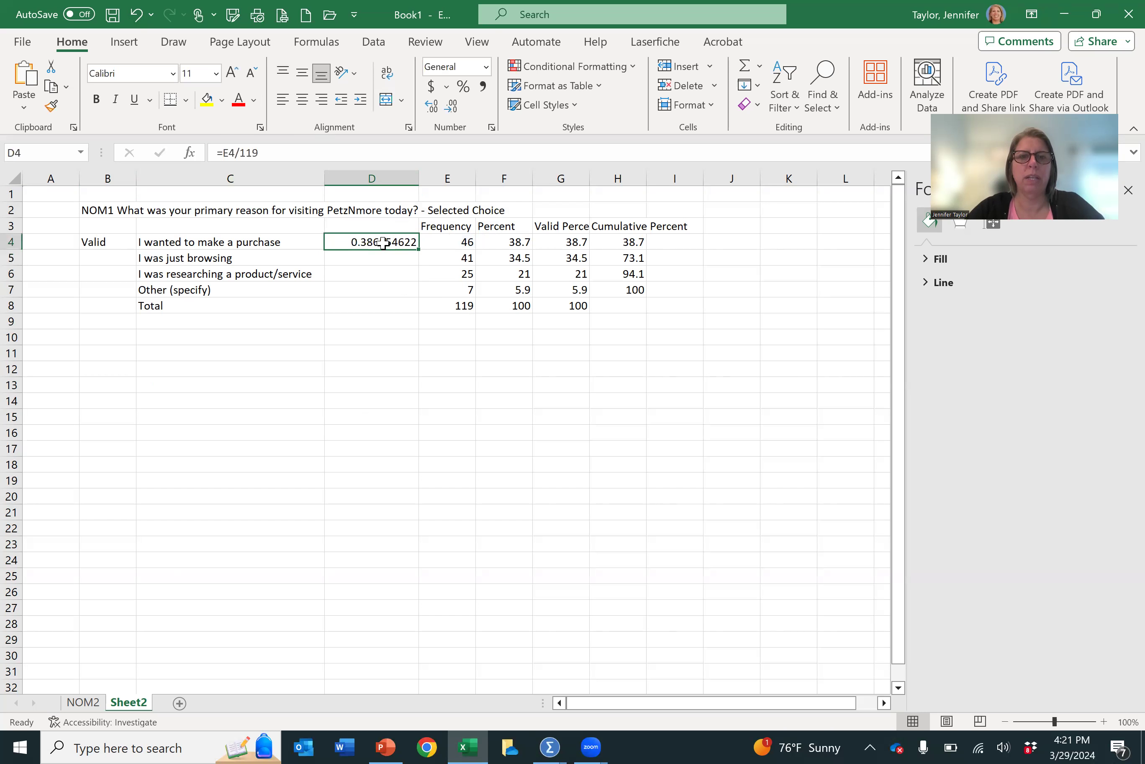
left_click(462, 87)
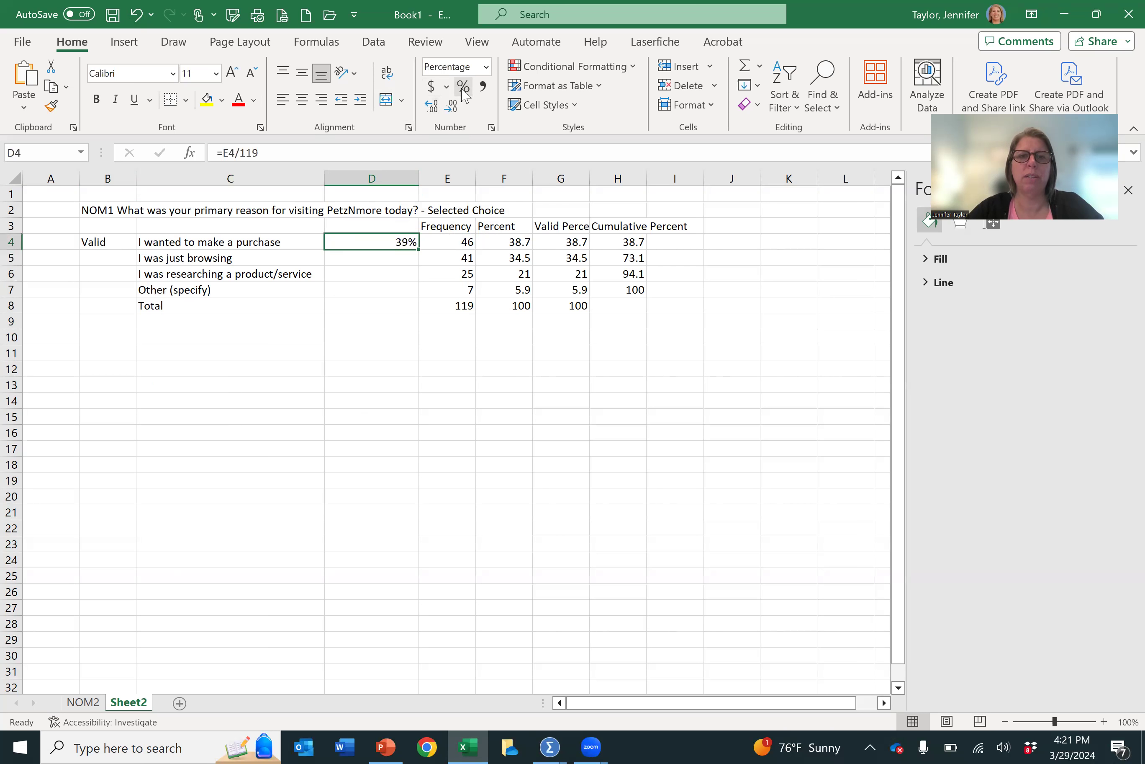
left_click(431, 107)
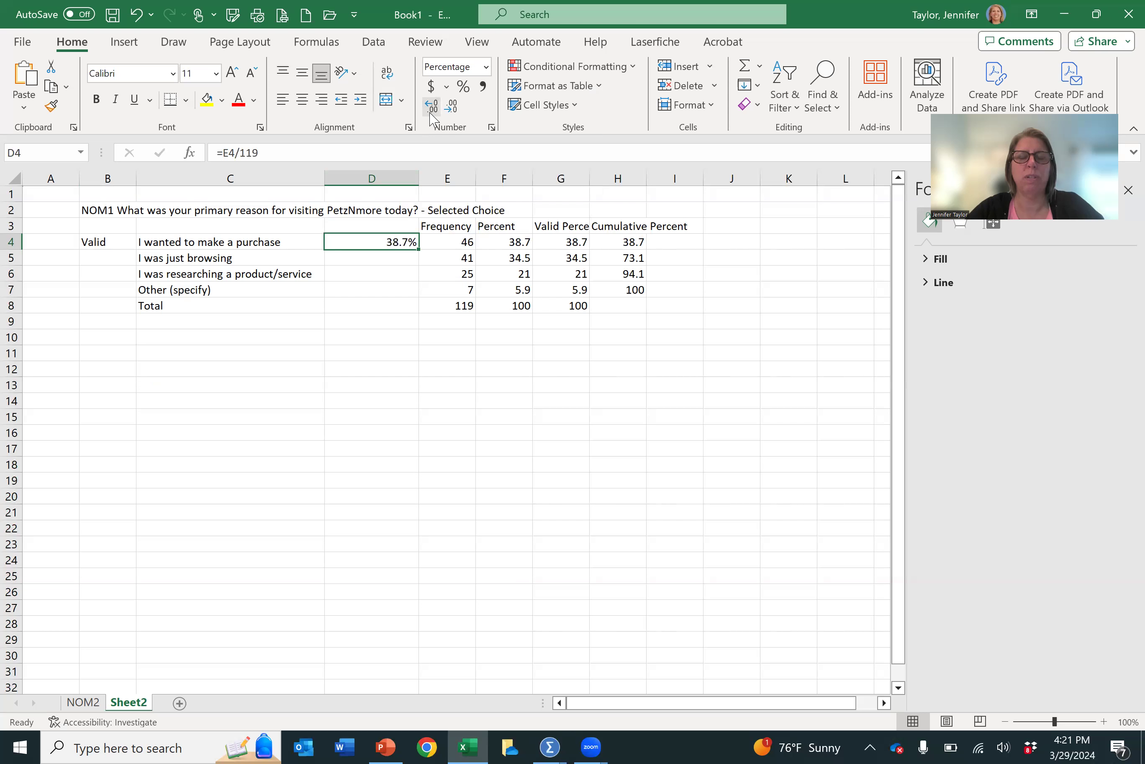
left_click_drag(419, 248, 419, 265)
left_click_drag(420, 284, 419, 297)
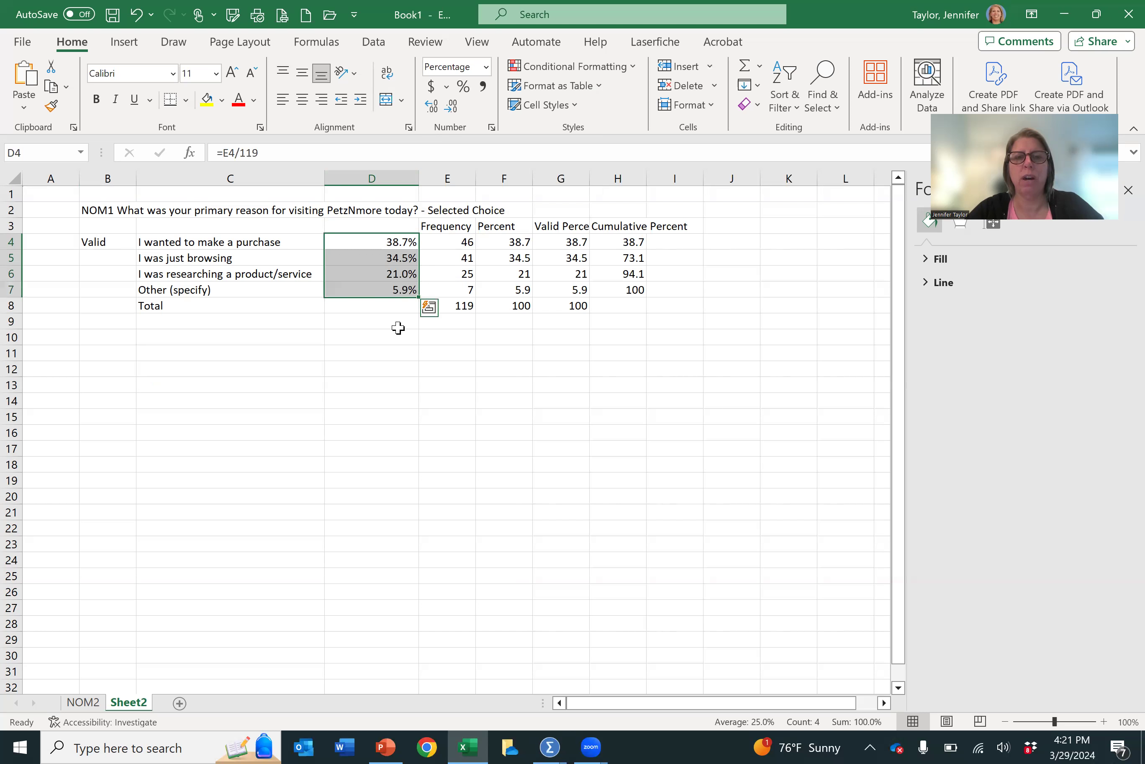
left_click(388, 405)
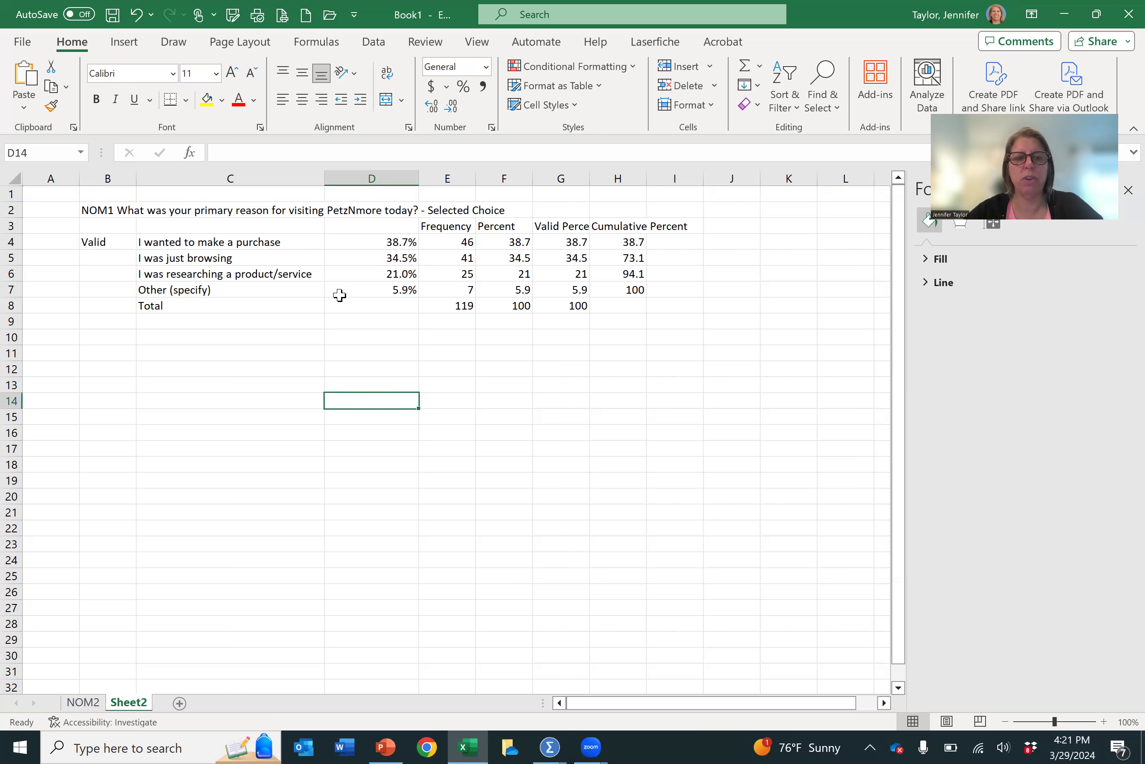
Insert a 2-D clustered column chart from the response labels and percentages in C4:D7
left_click(231, 397)
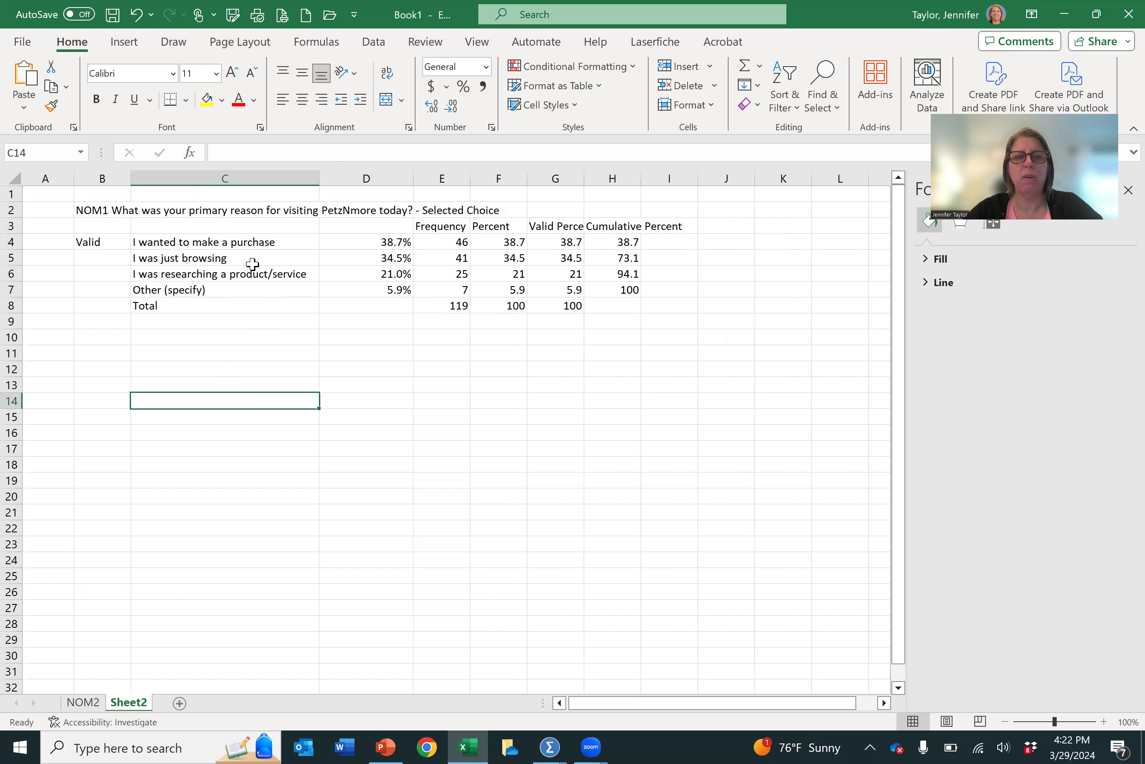
left_click(183, 243)
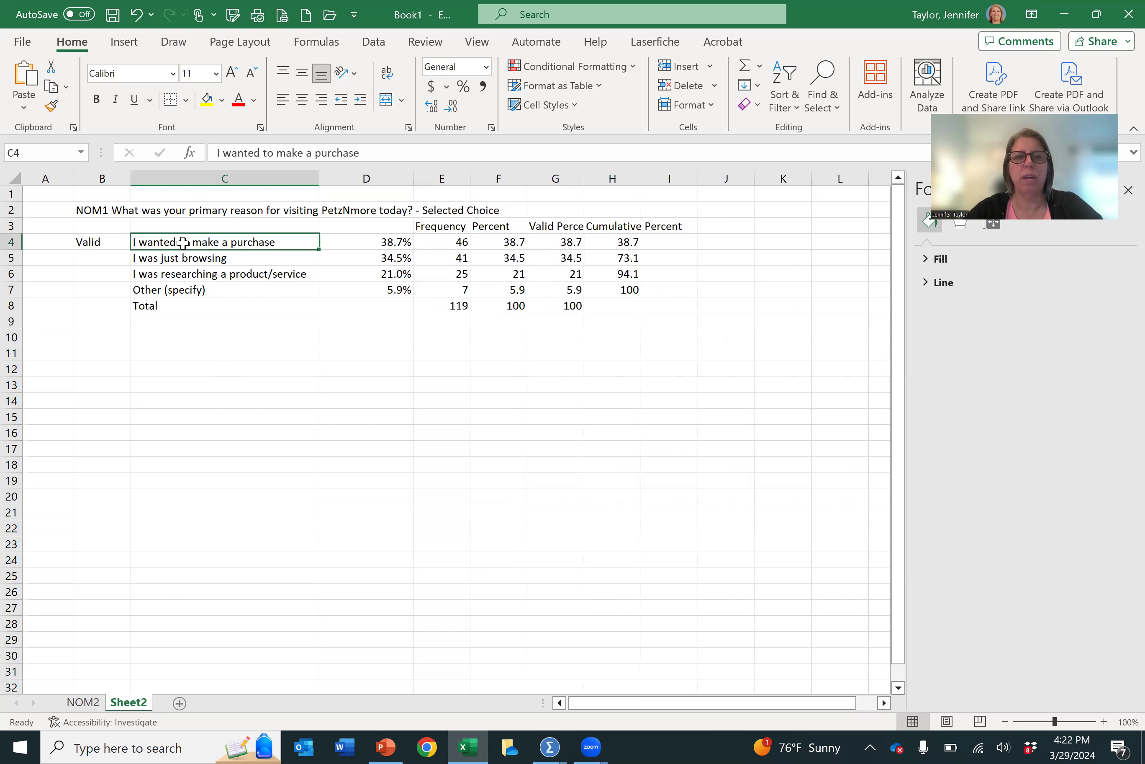
left_click_drag(183, 243, 353, 296)
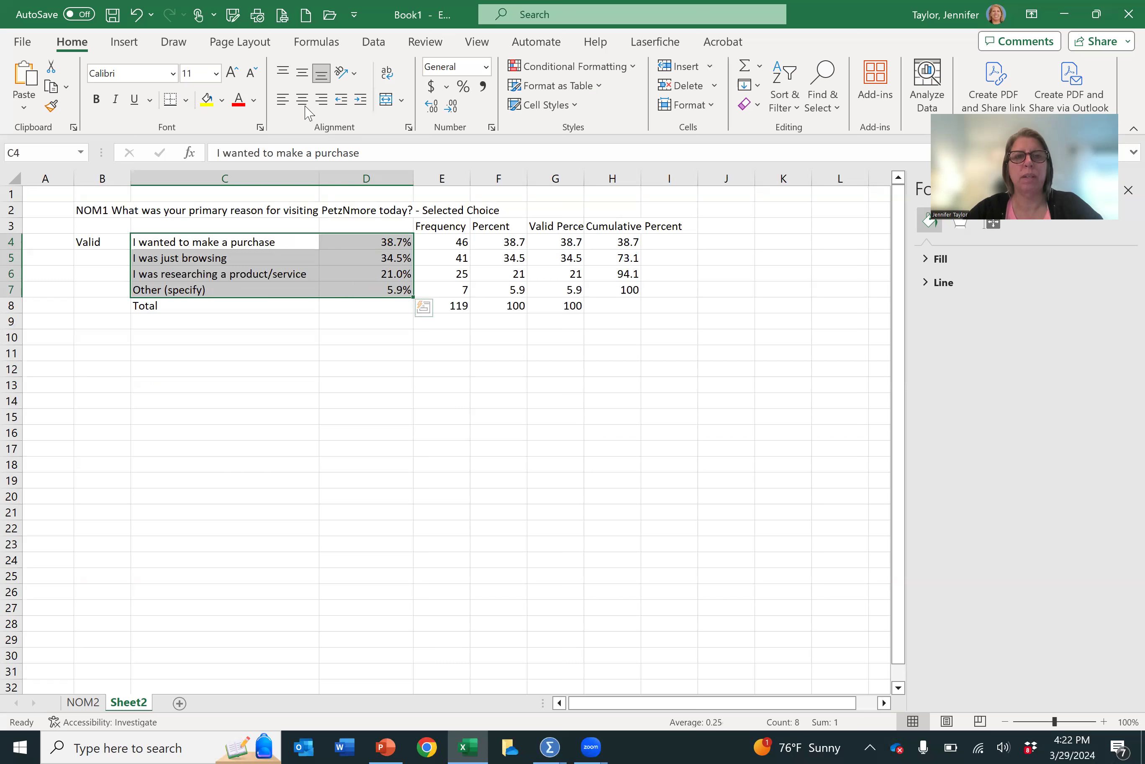
left_click(126, 44)
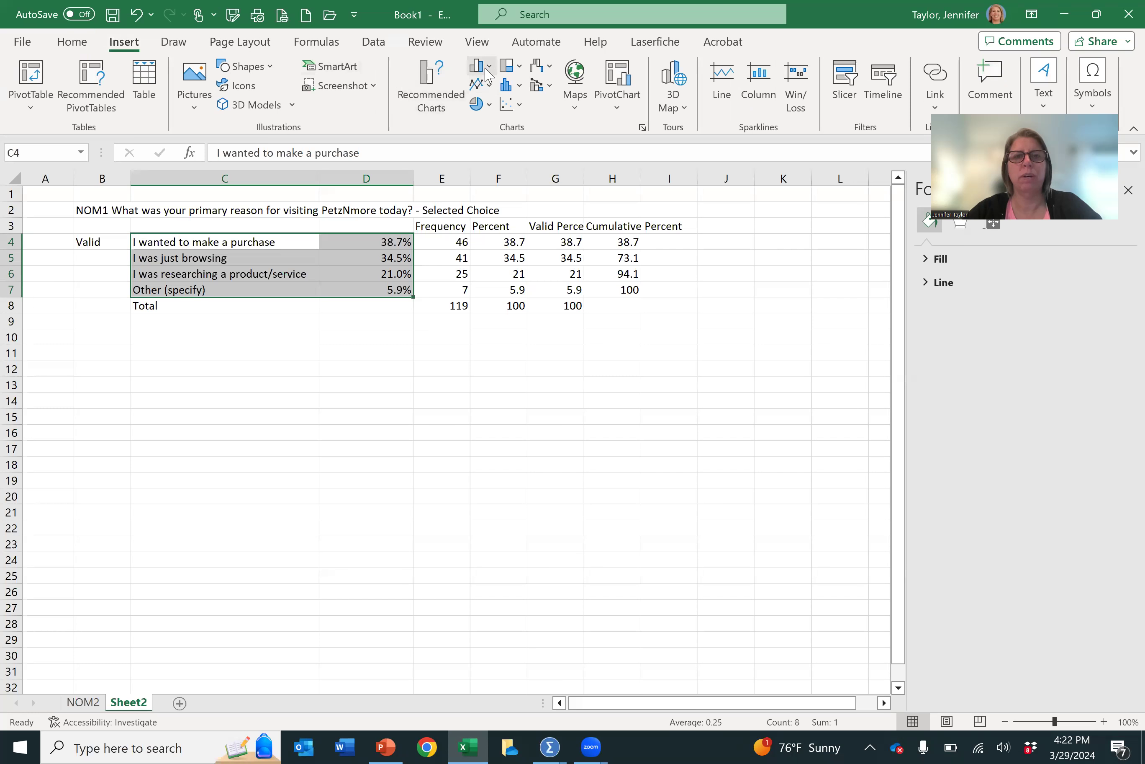
left_click(486, 68)
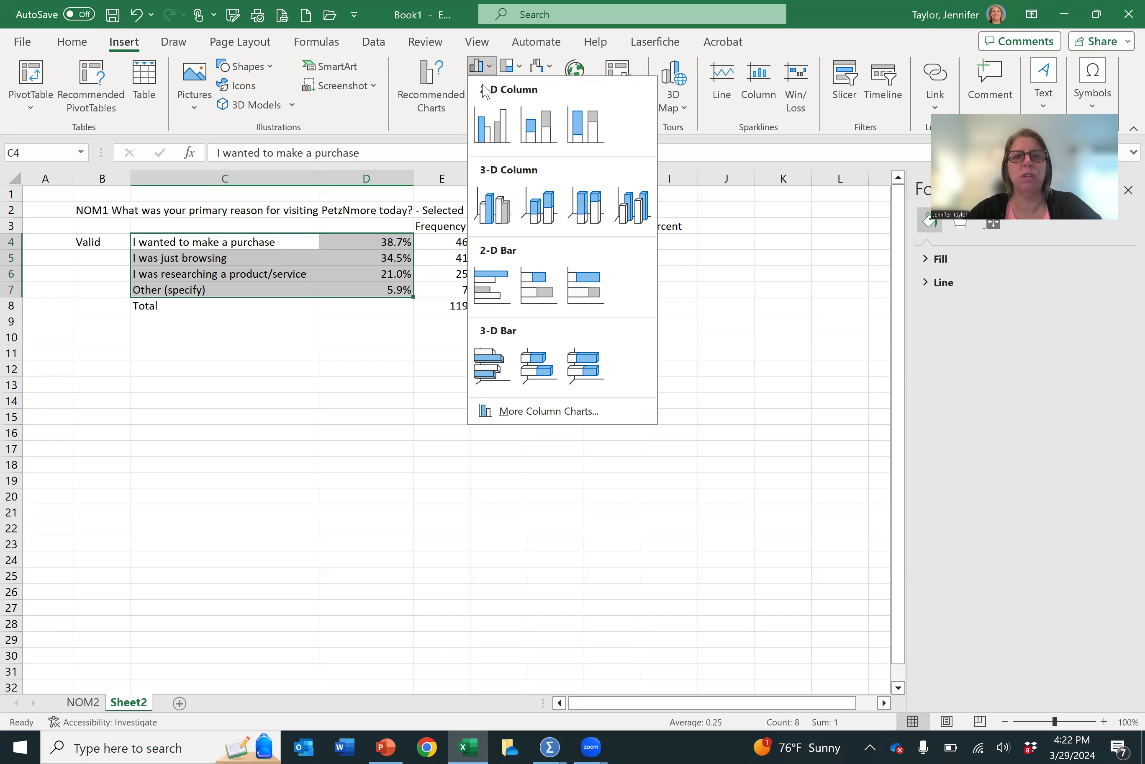
left_click(488, 132)
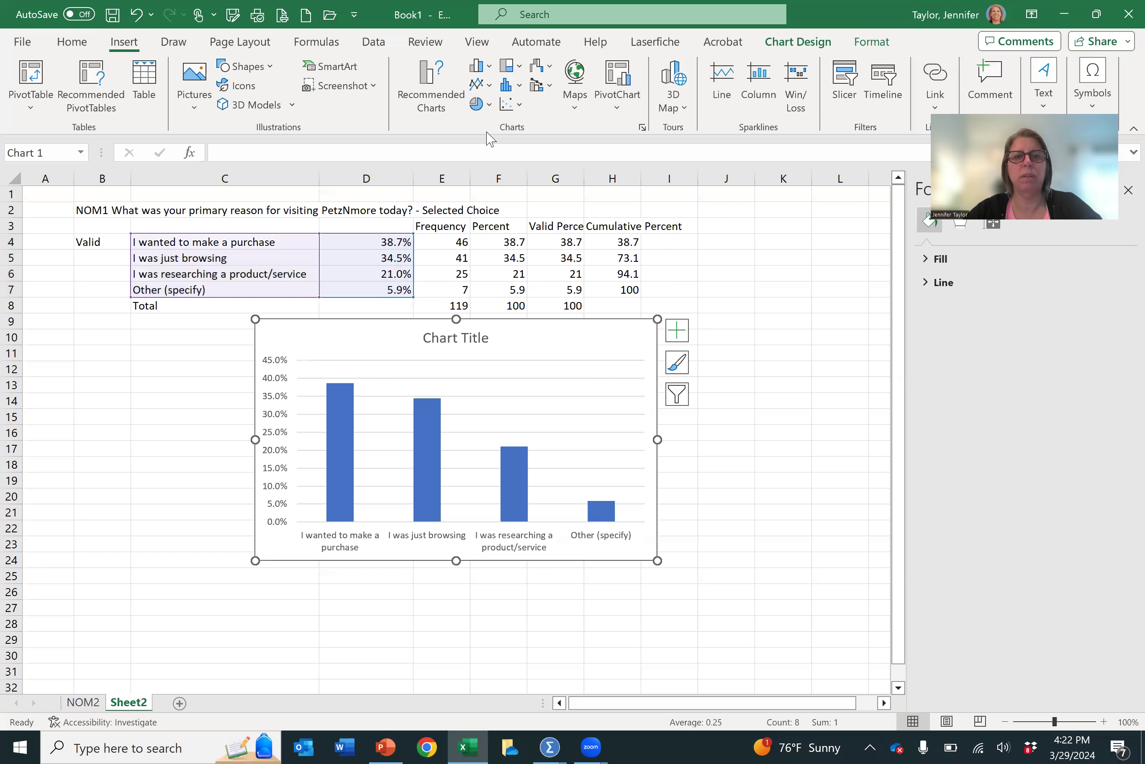
Copy the question text "What was your primary reason for visiting PetzNmore today?" from within cell B2
left_click(200, 210)
left_click(95, 209)
double_click(110, 209)
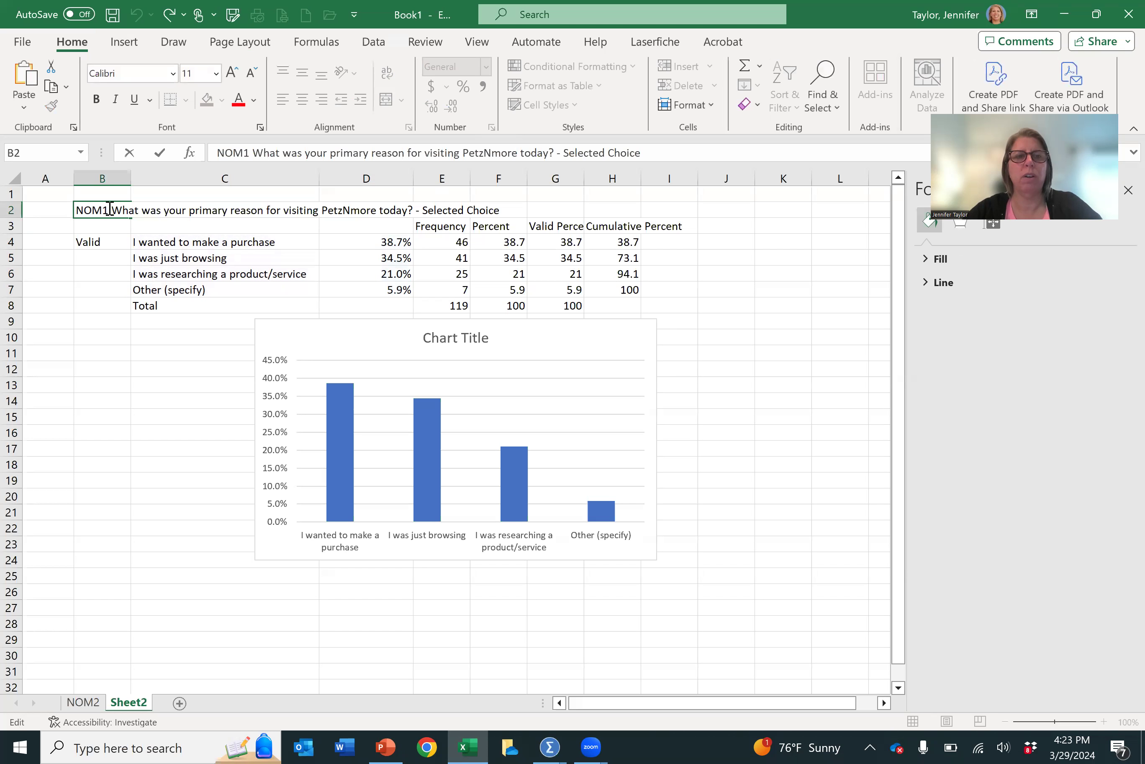
left_click_drag(112, 210, 413, 210)
key("ctrl+c")
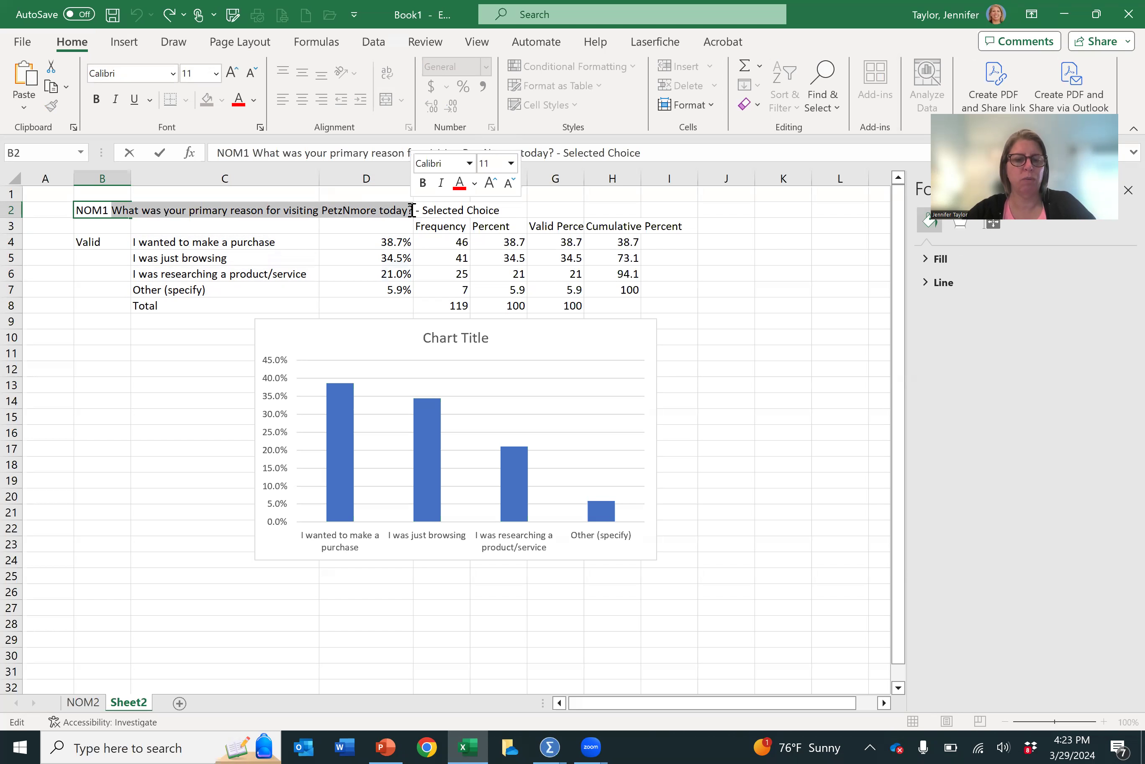
Replace the placeholder chart title with the copied question text
double_click(449, 340)
key("Delete")
key("Delete")
key("Delete")
key("Delete")
key("Delete")
key("Delete")
key("Delete")
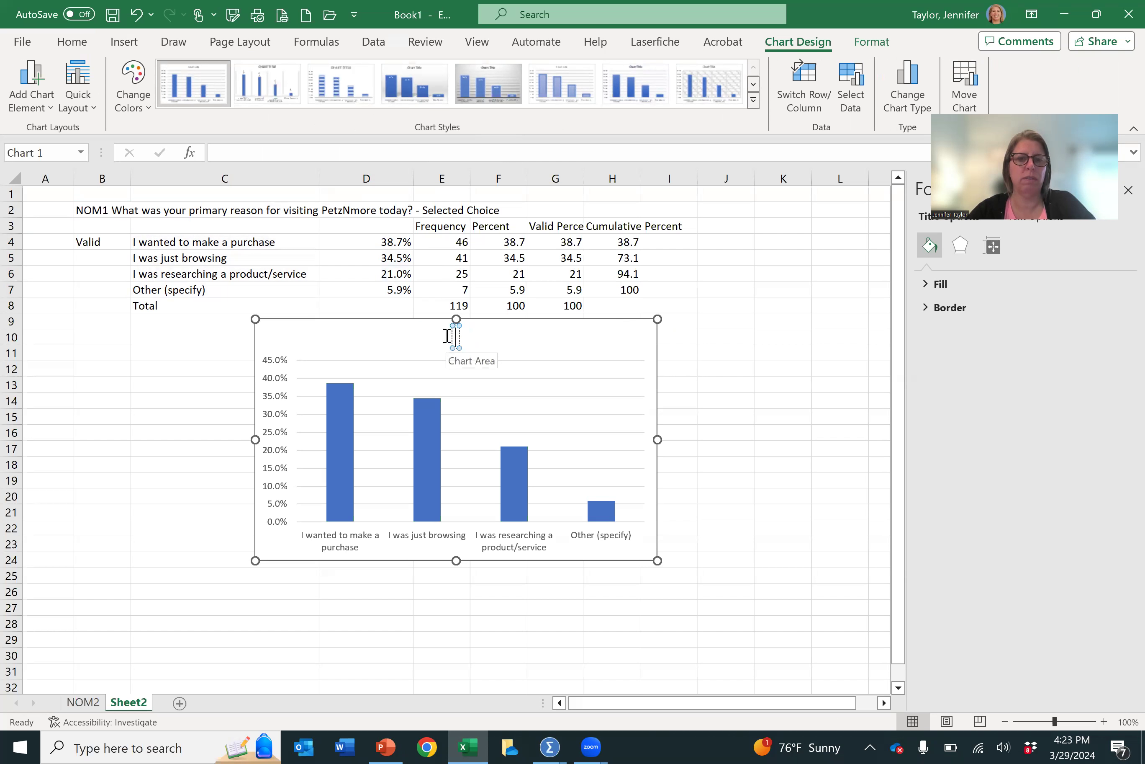
key("ctrl+v")
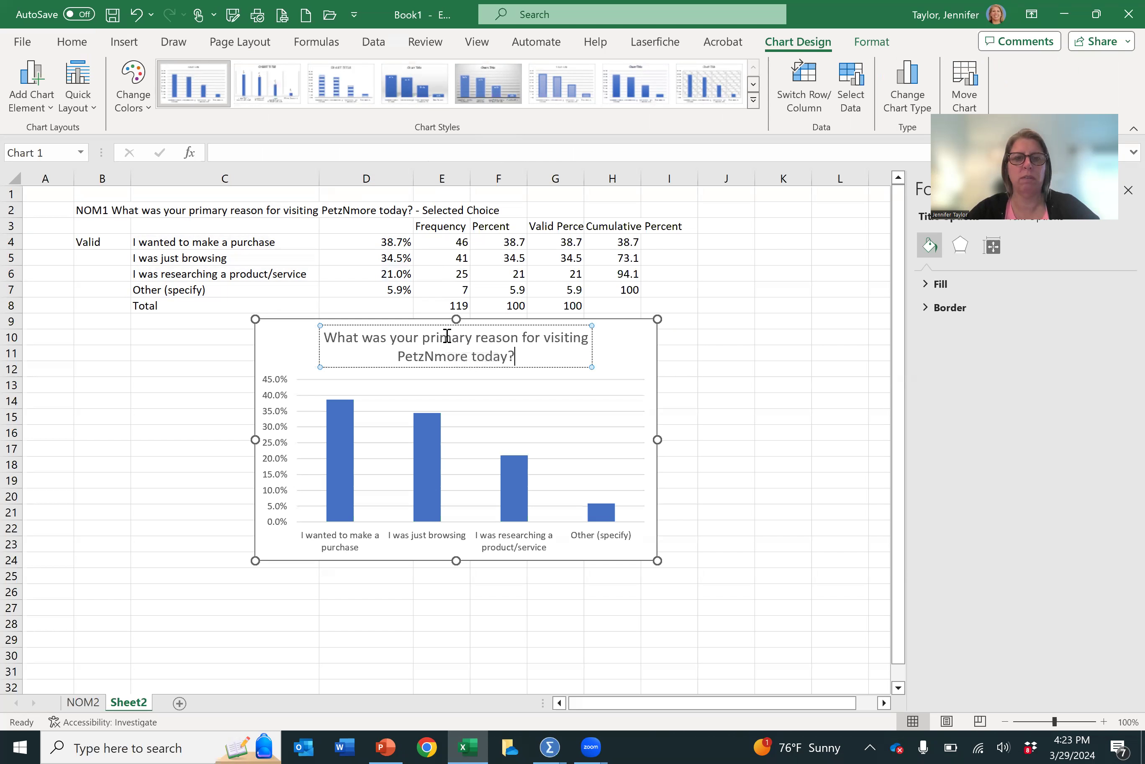
Delete the vertical percentage axis from the column chart
left_click(274, 384)
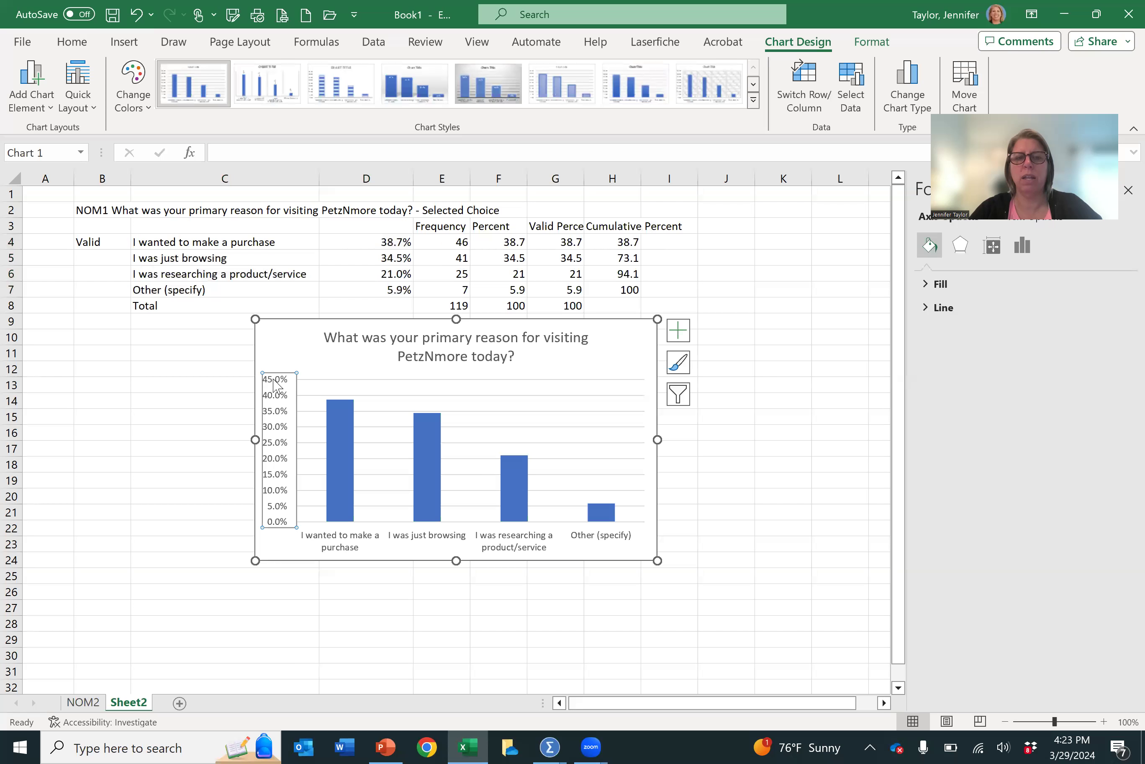
key("Delete")
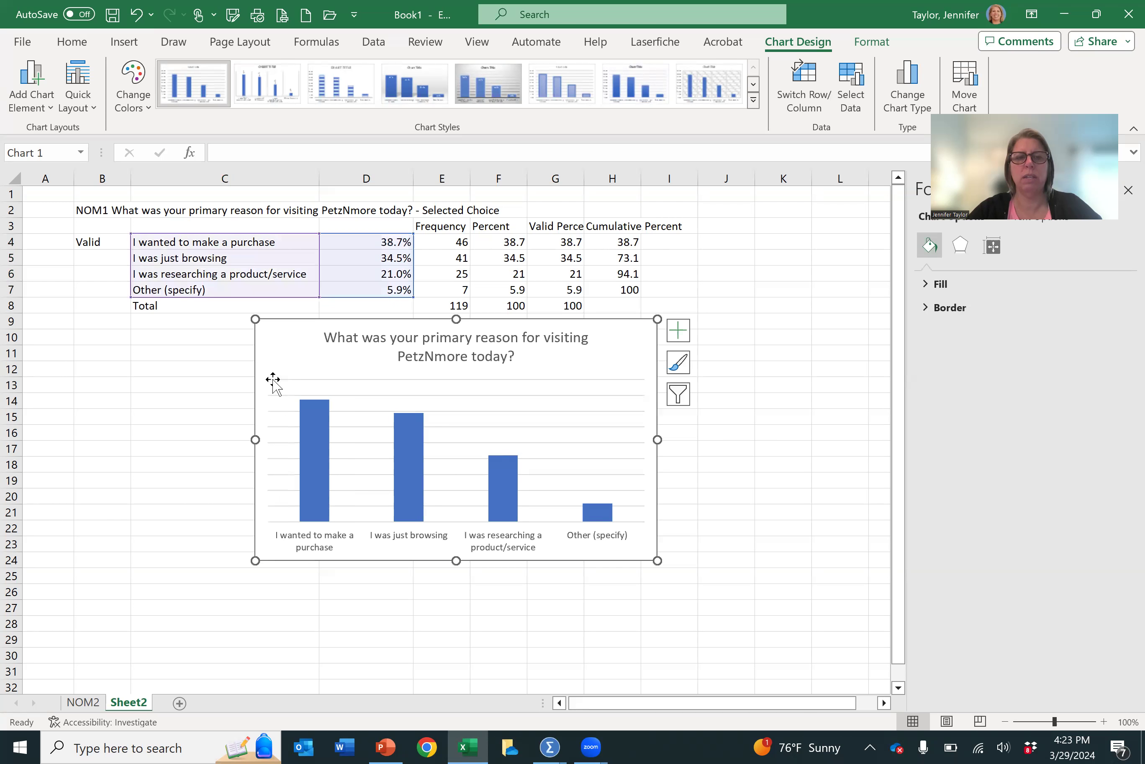
Delete the horizontal gridlines from the column chart and add data labels to its bars
left_click(348, 395)
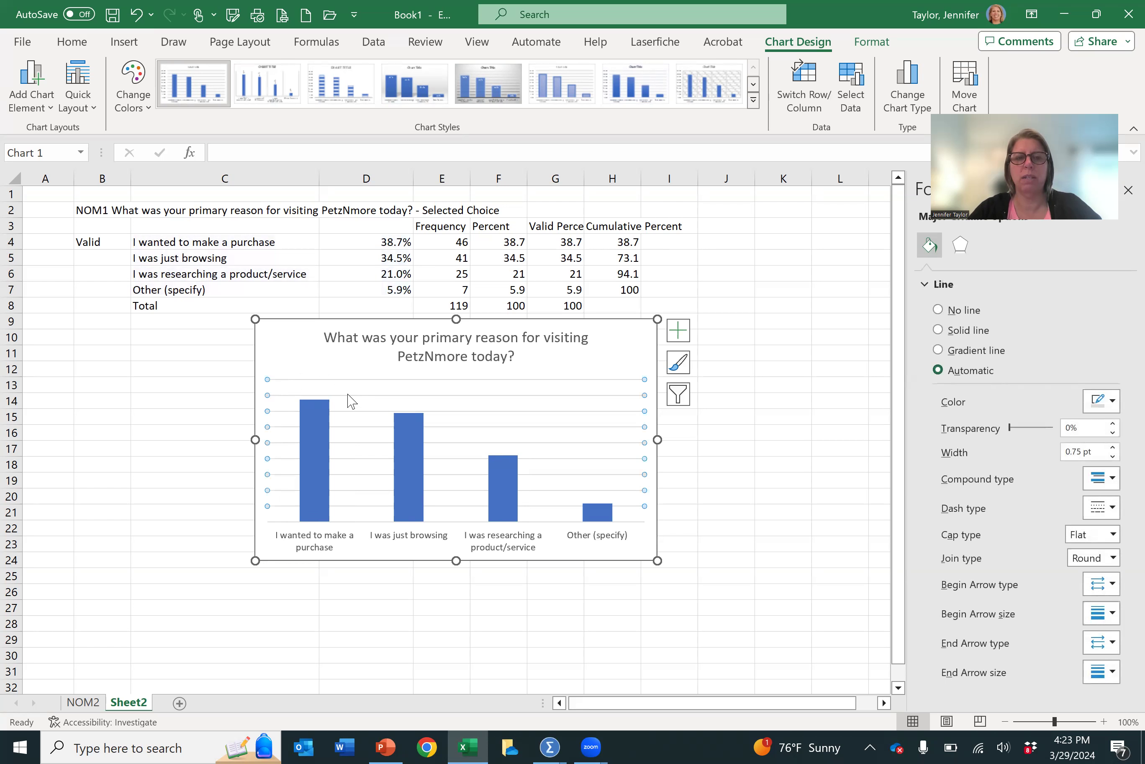
left_click(350, 399)
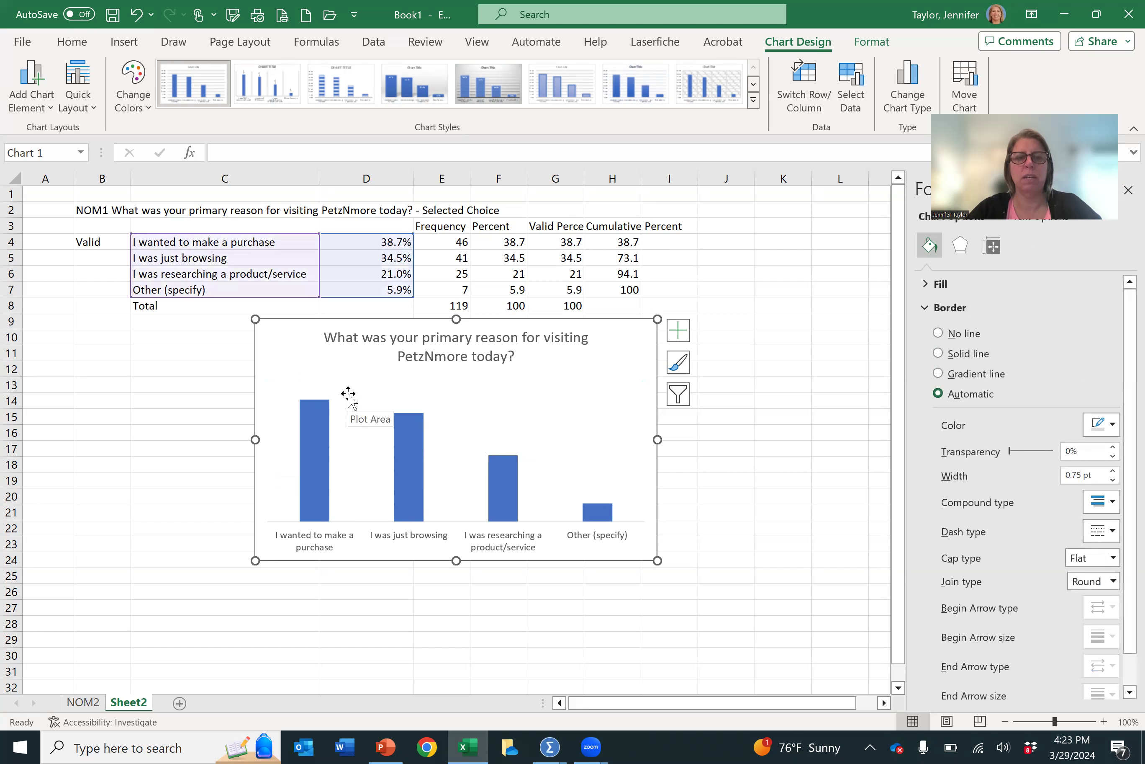
left_click(312, 417)
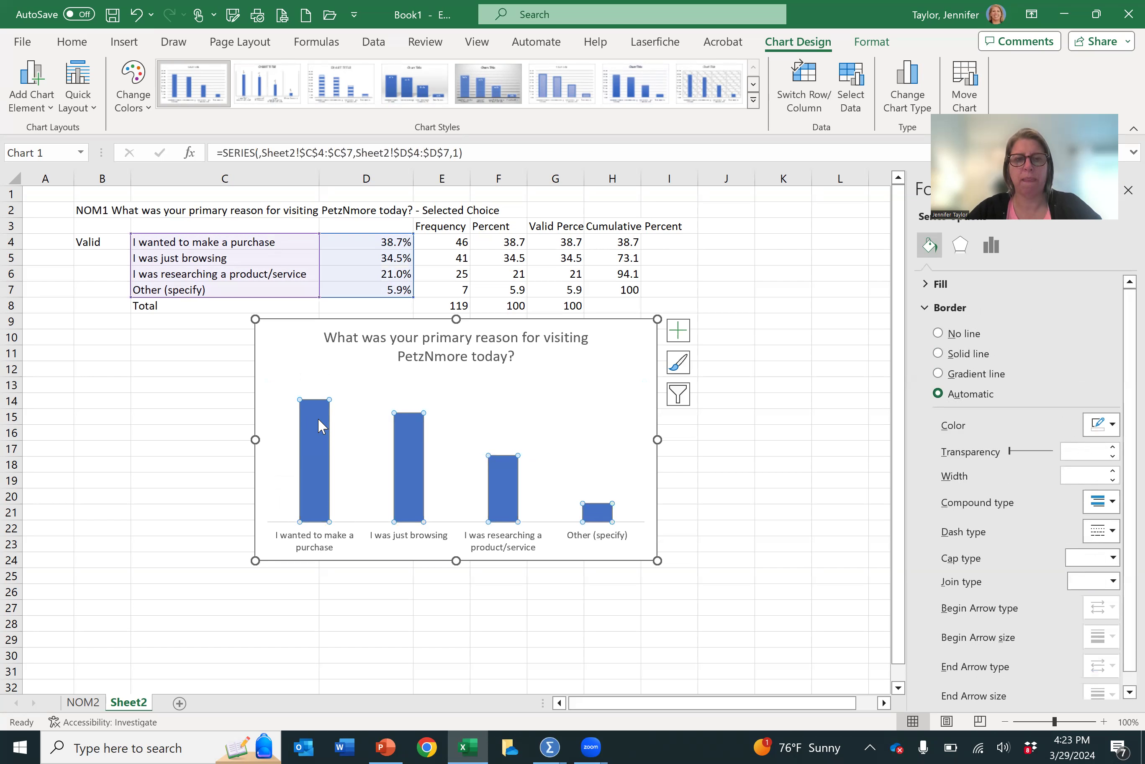
mouse_move(320, 424)
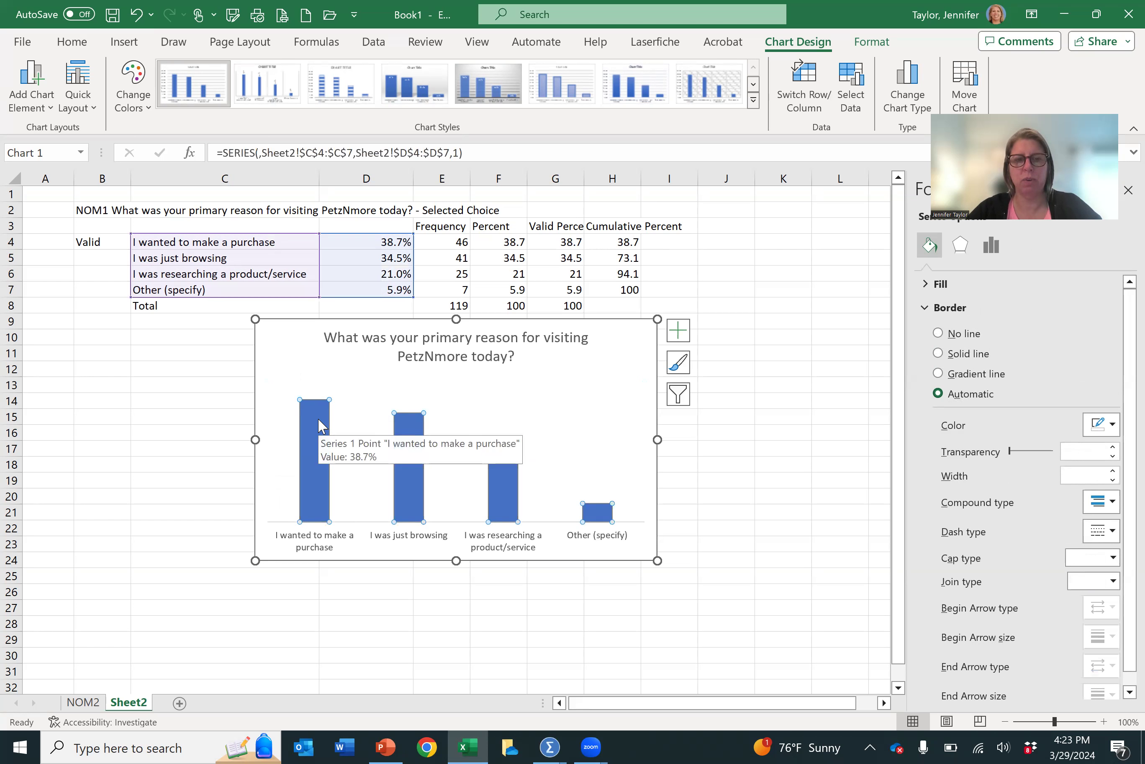
left_click(403, 469)
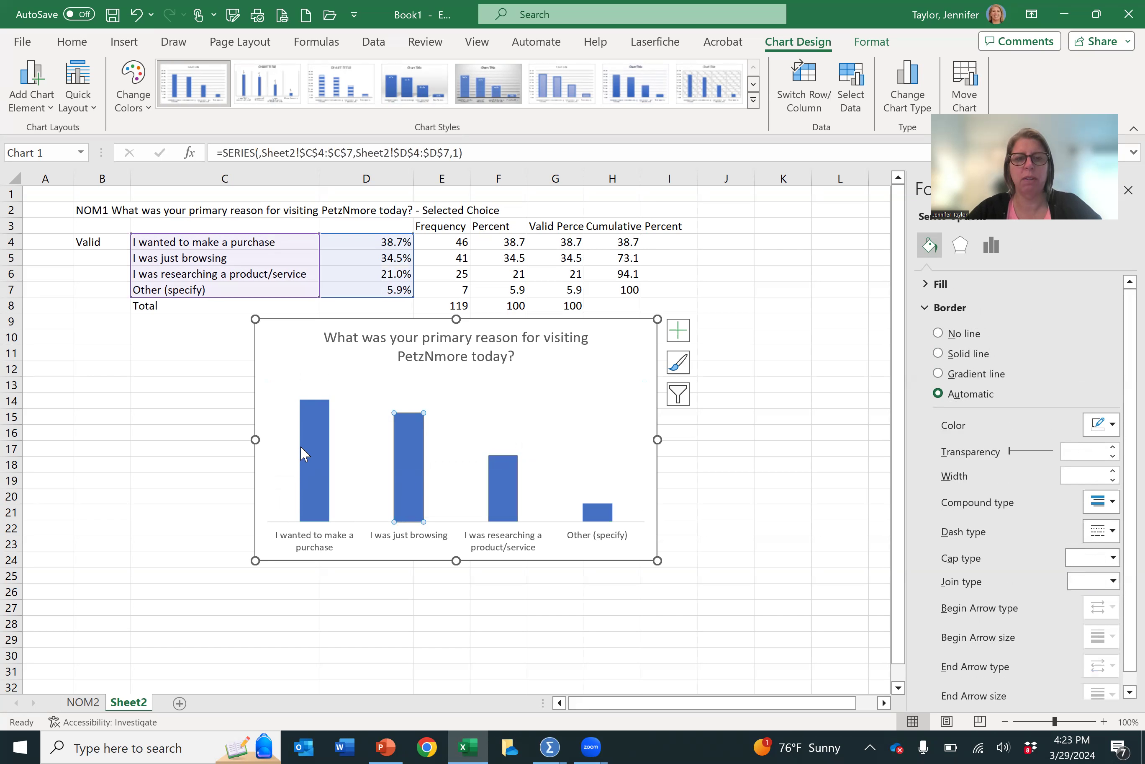
left_click(565, 400)
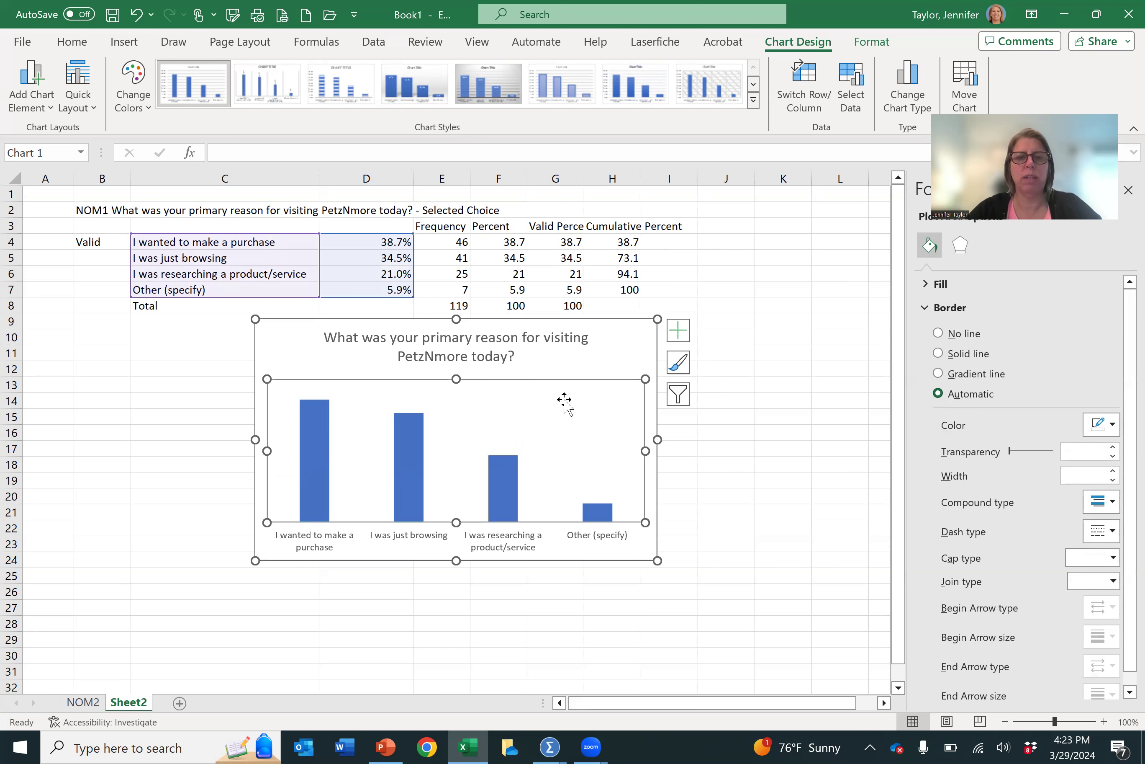
left_click(217, 426)
left_click(316, 442)
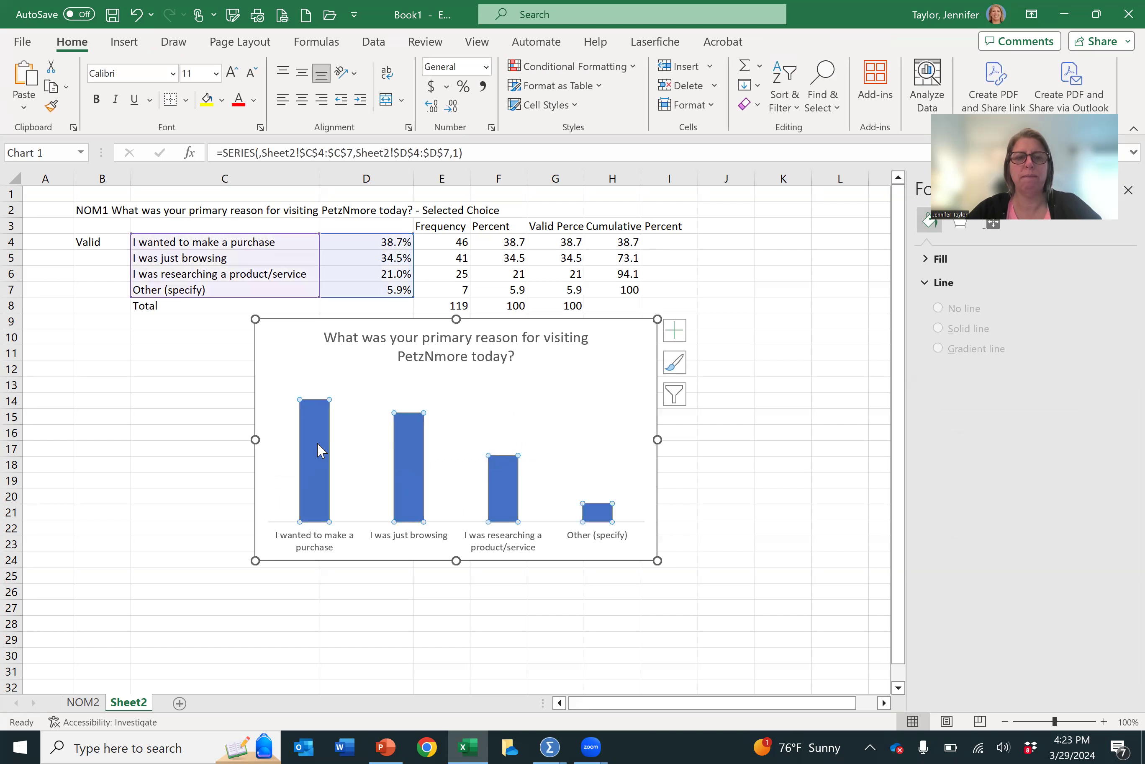
right_click(310, 457)
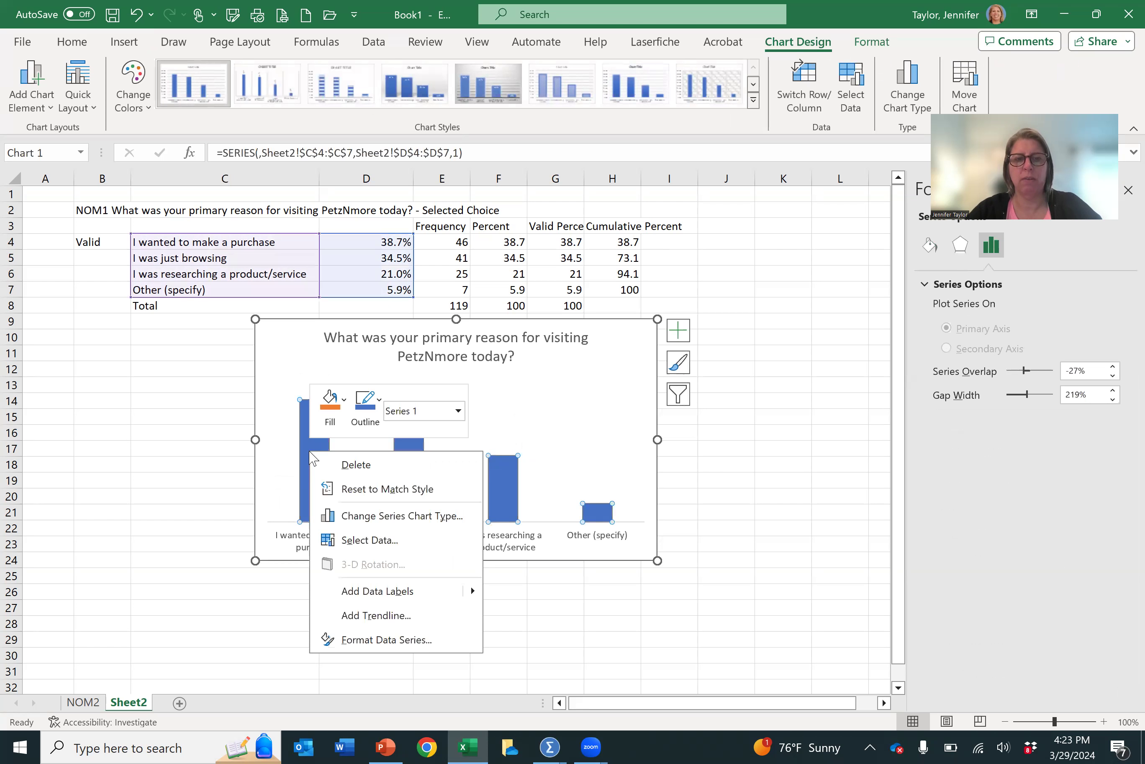
left_click(409, 591)
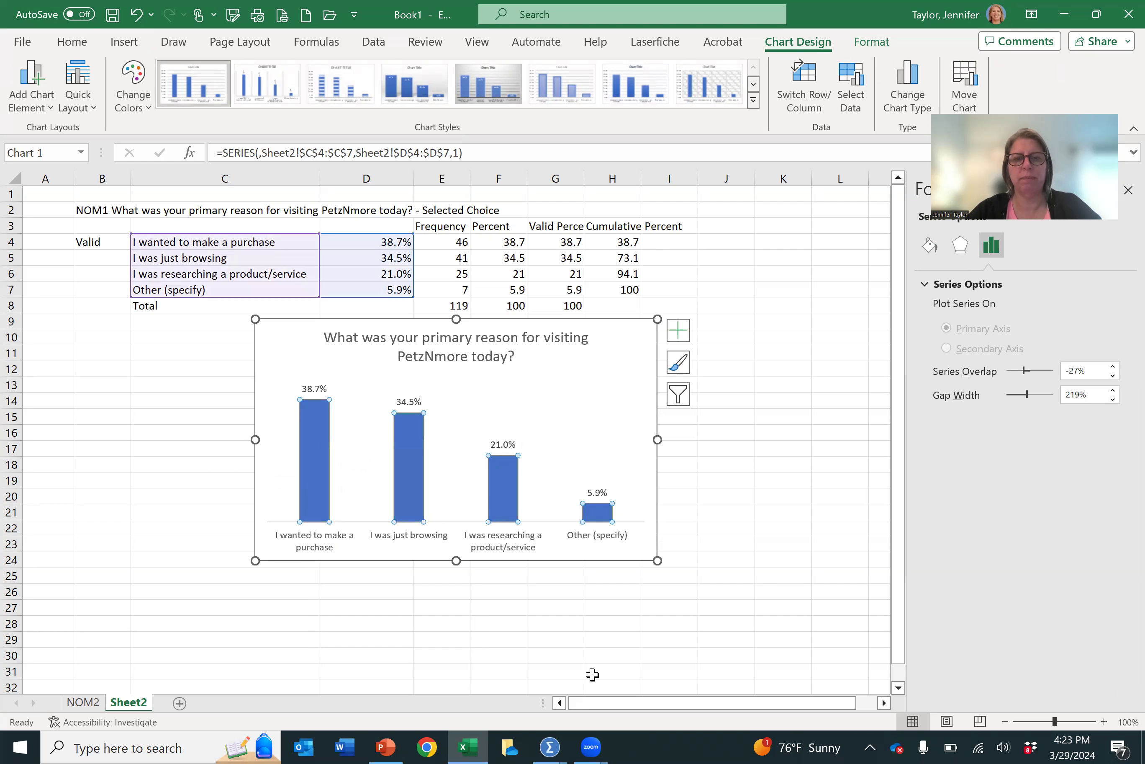
left_click(739, 629)
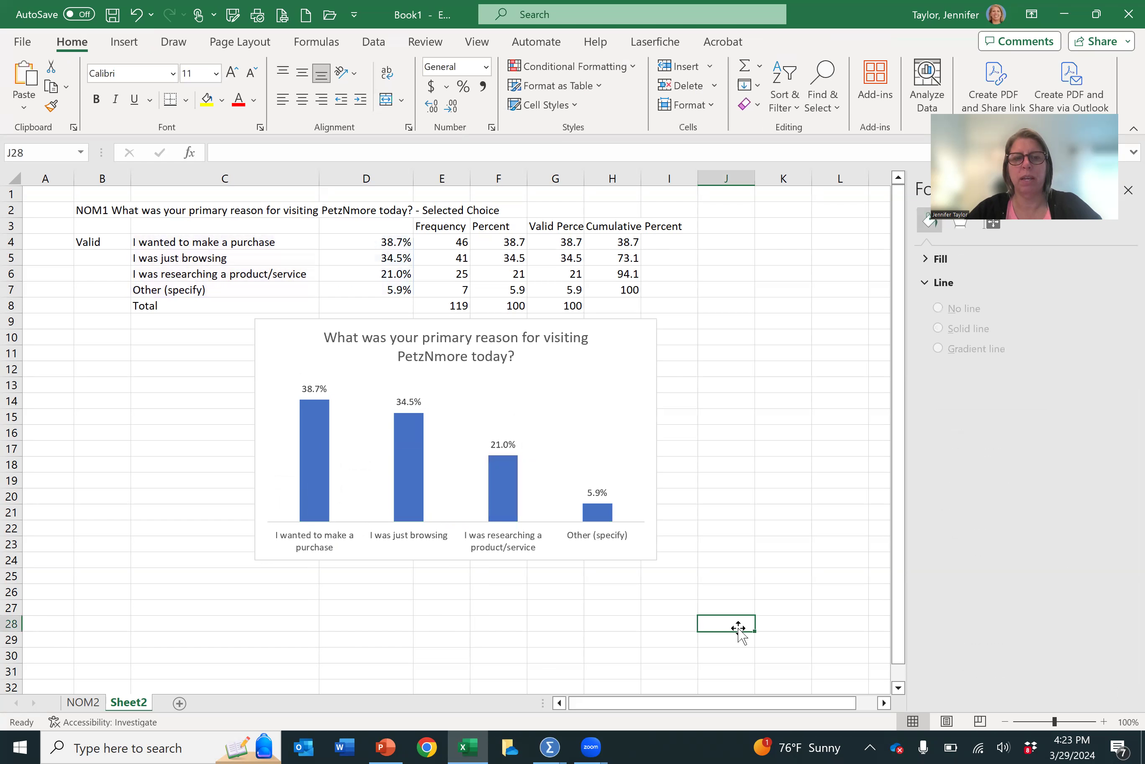
Rename Sheet2 as NOM1
double_click(133, 701)
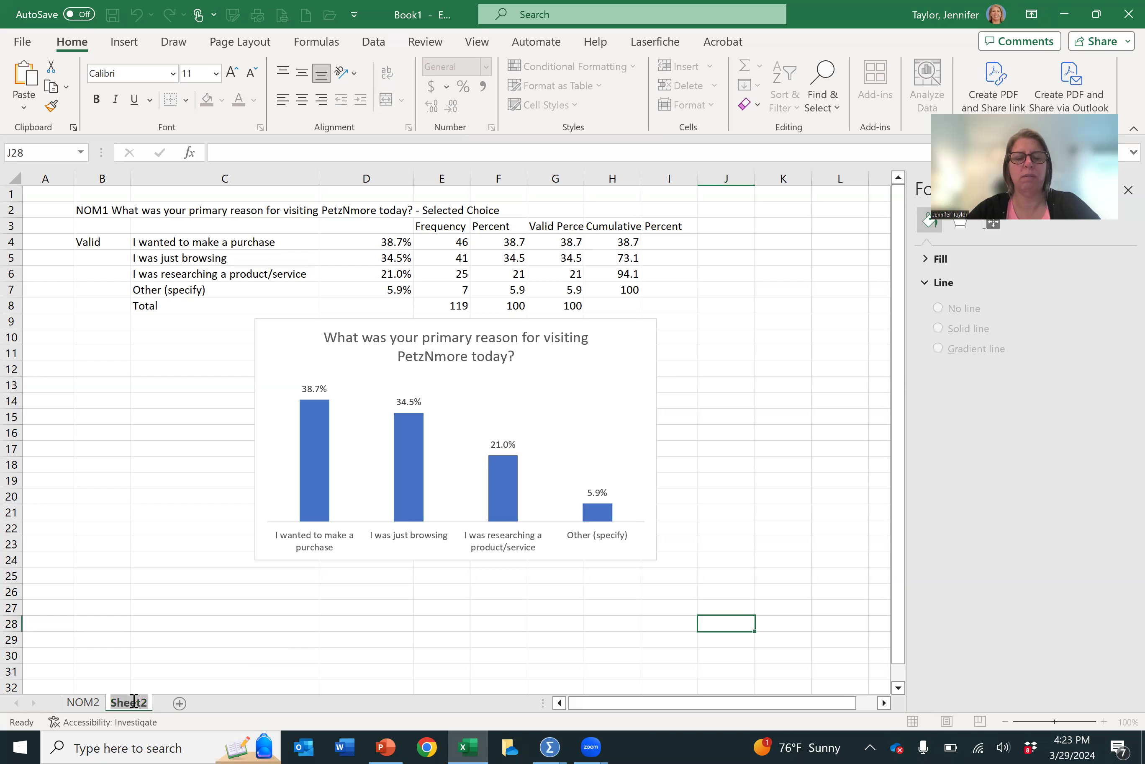
type("N")
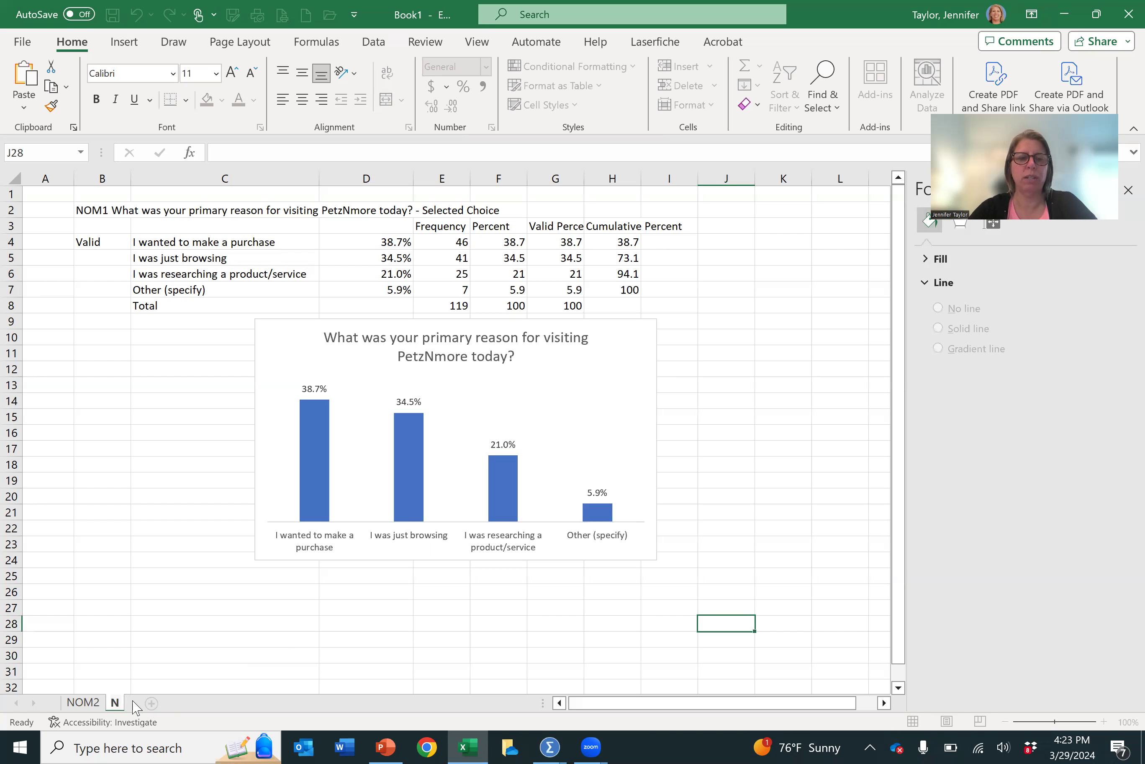
type("OM1")
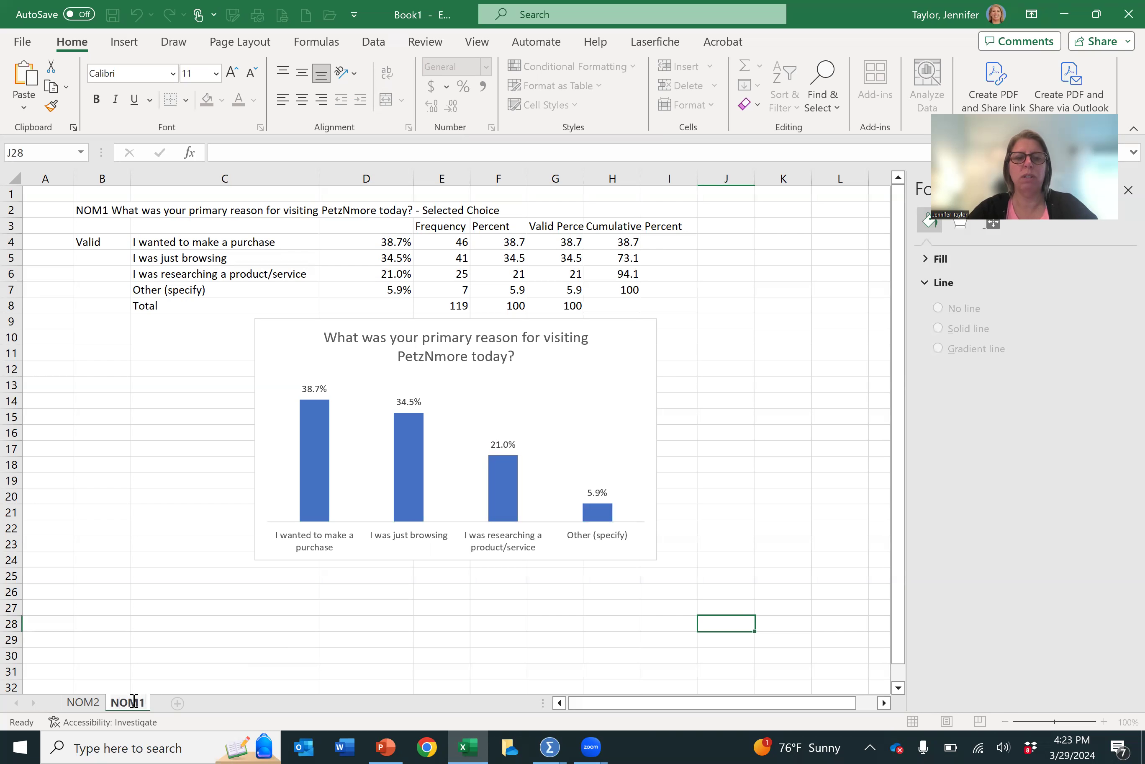
left_click(170, 635)
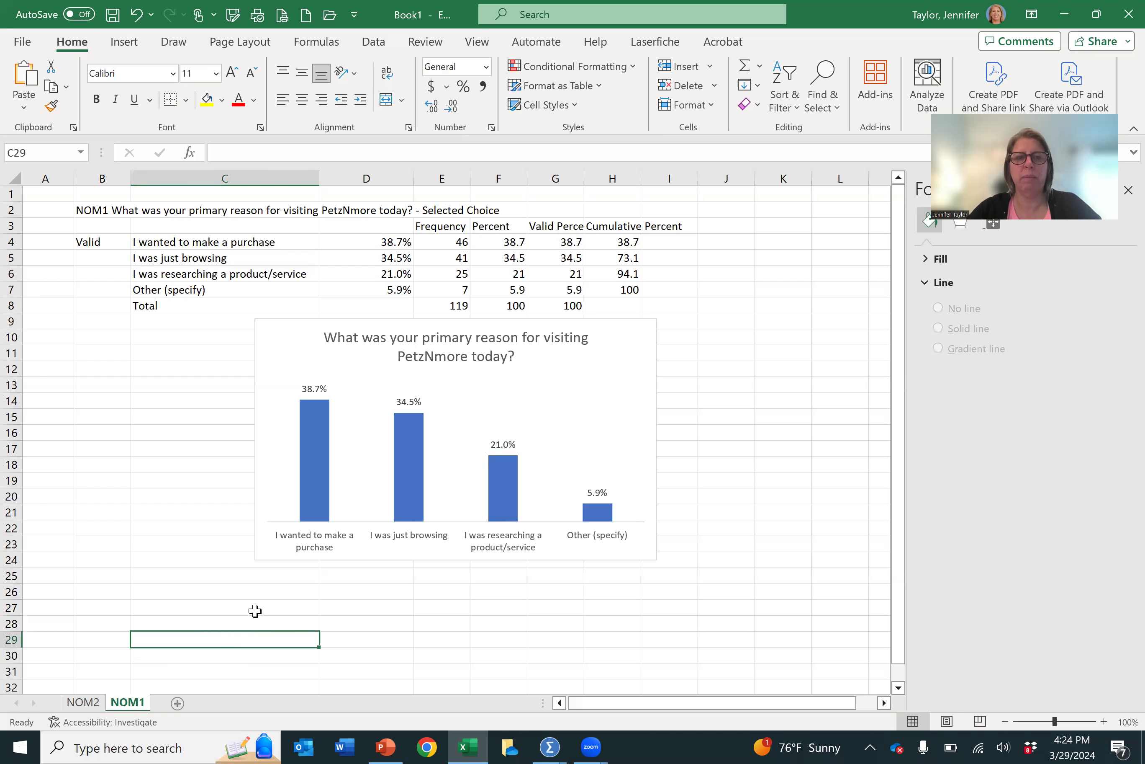
left_click(225, 605)
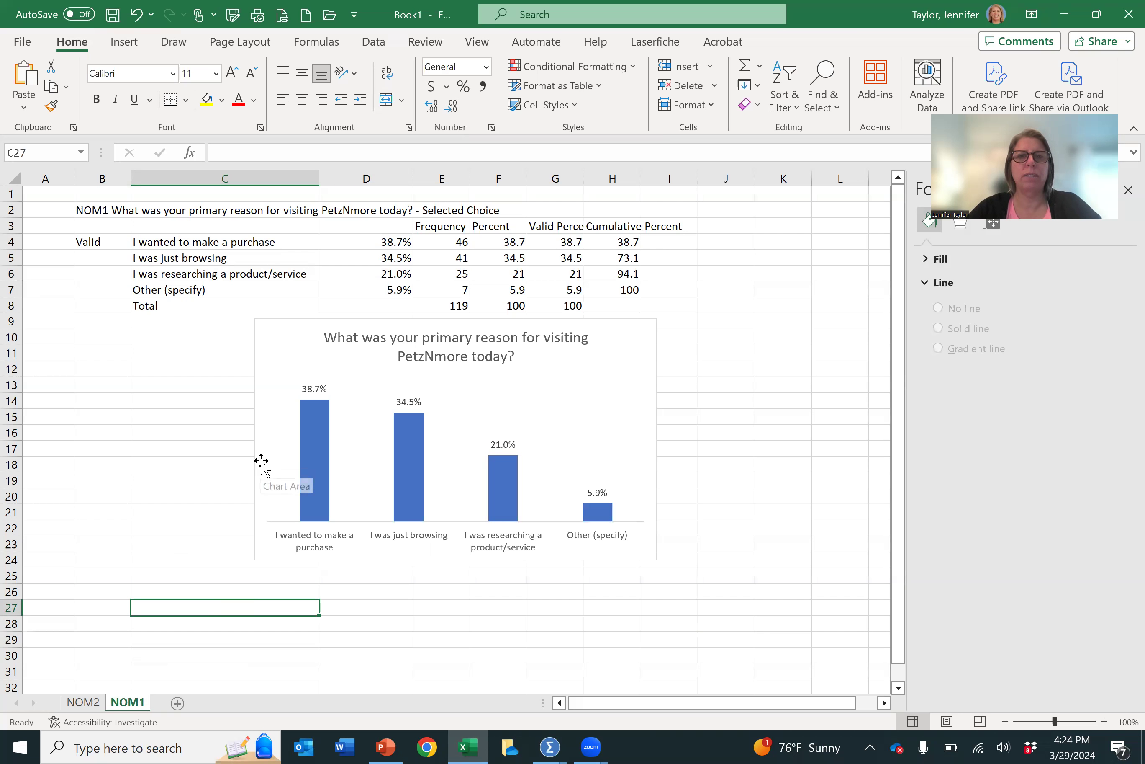
Switch to the PetzNmore SPSS Output viewer and copy the ORD1 "How often do you visit PetzNmore?" frequency table
left_click(551, 747)
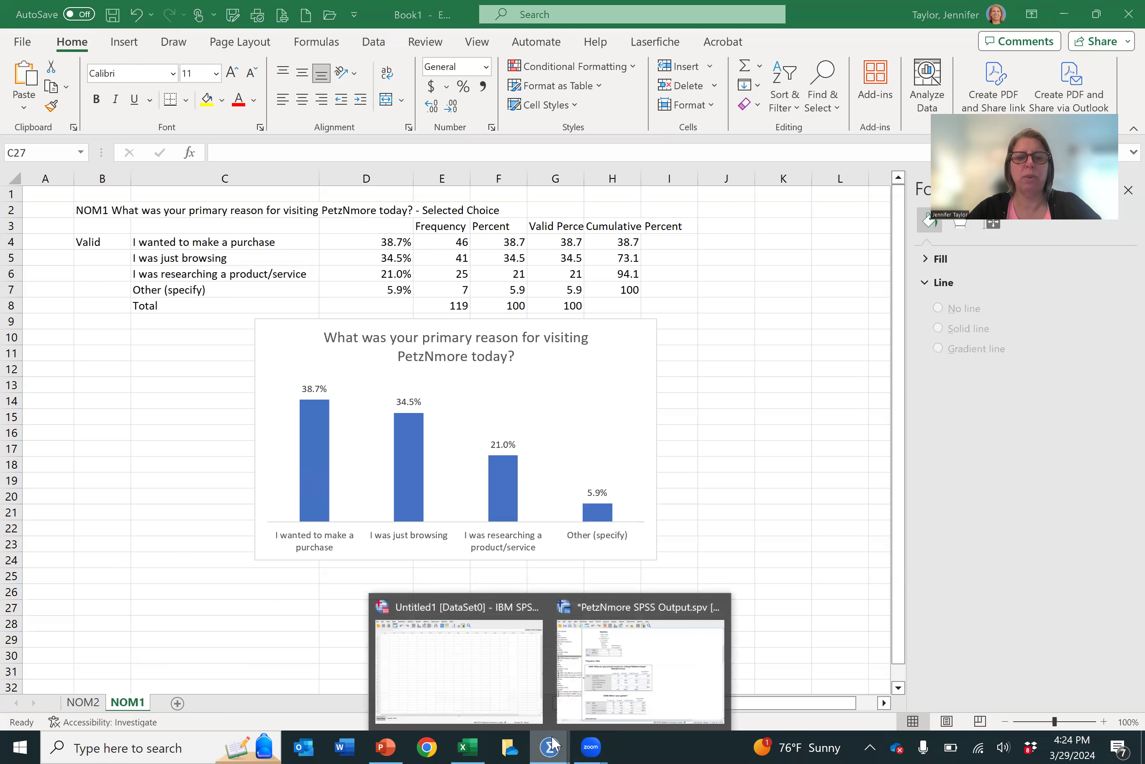
left_click(633, 680)
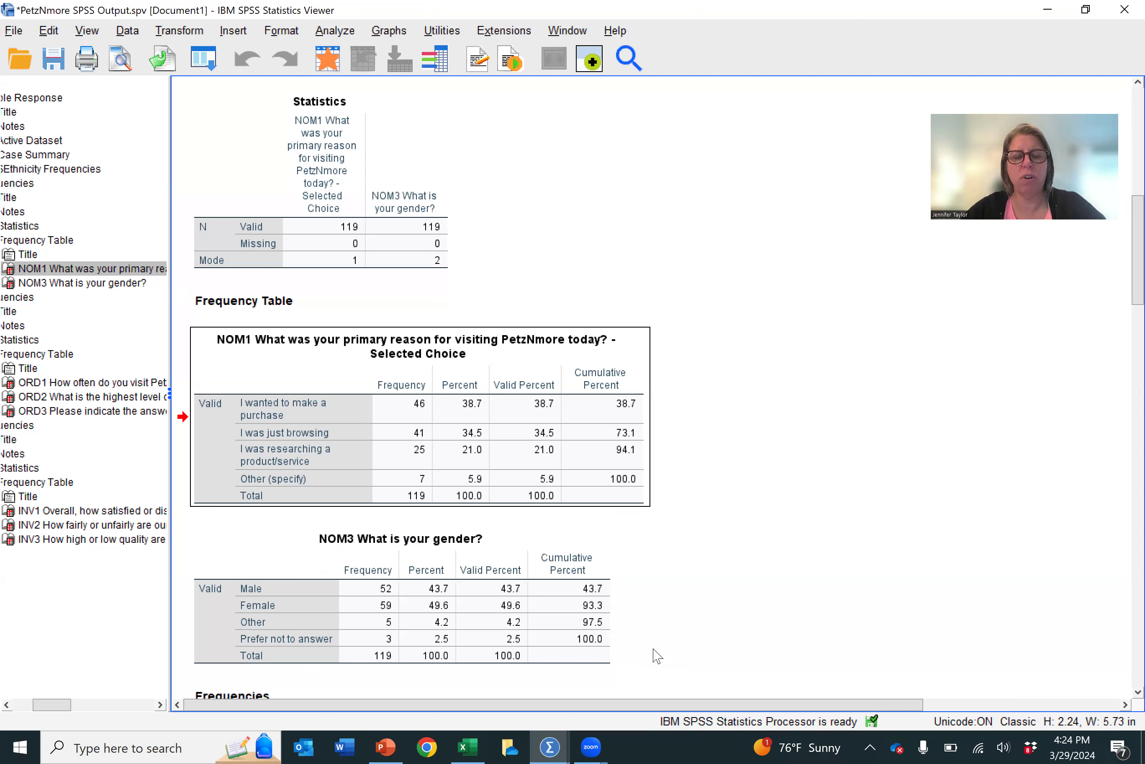
scroll(685, 637, "down", 5)
scroll(684, 637, "down", 6)
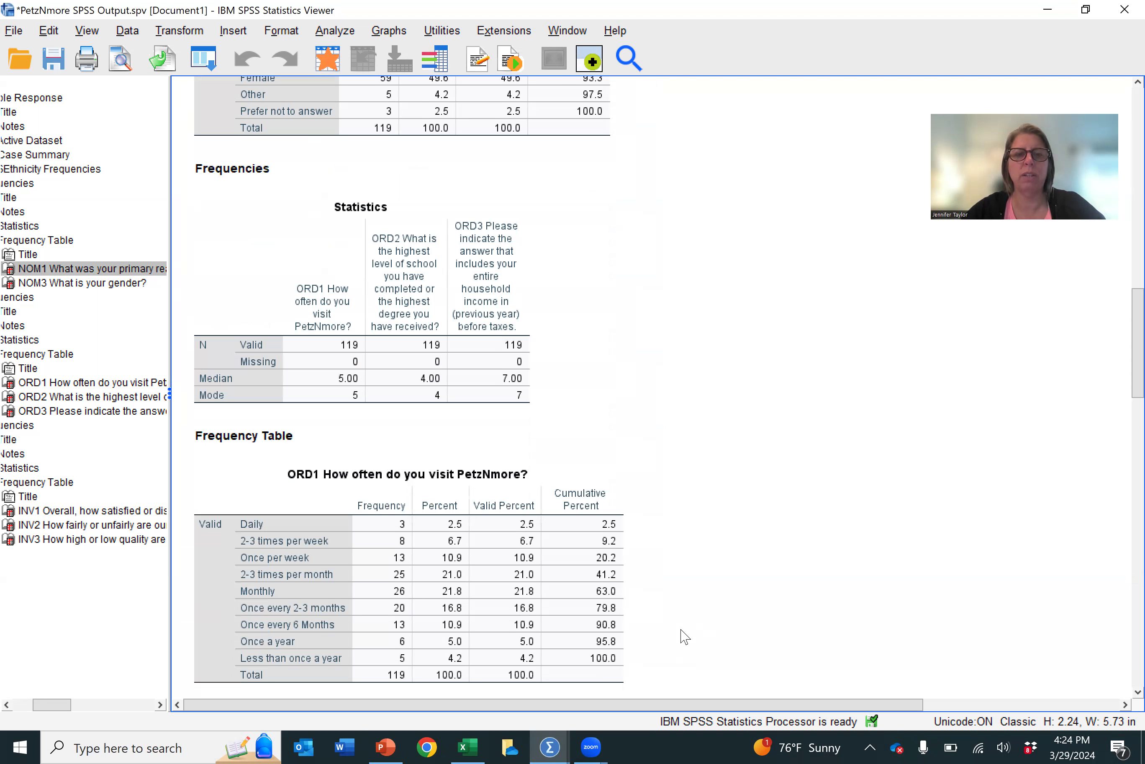
left_click(436, 642)
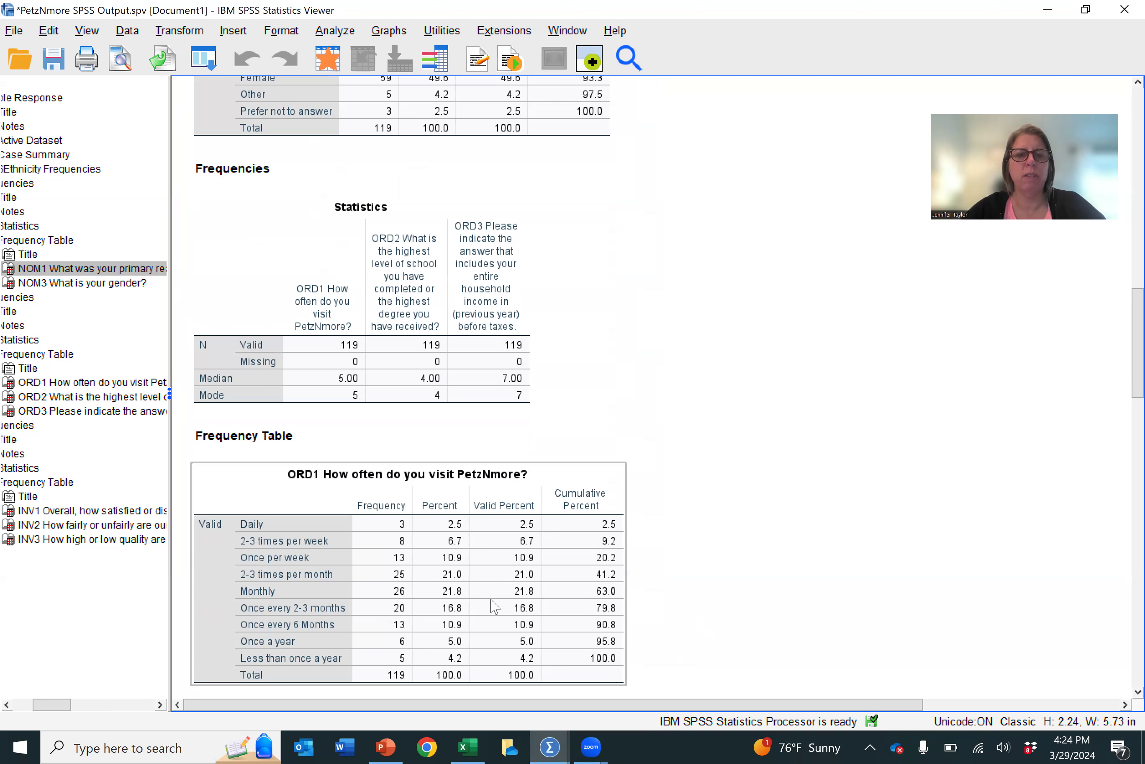
left_click(367, 396)
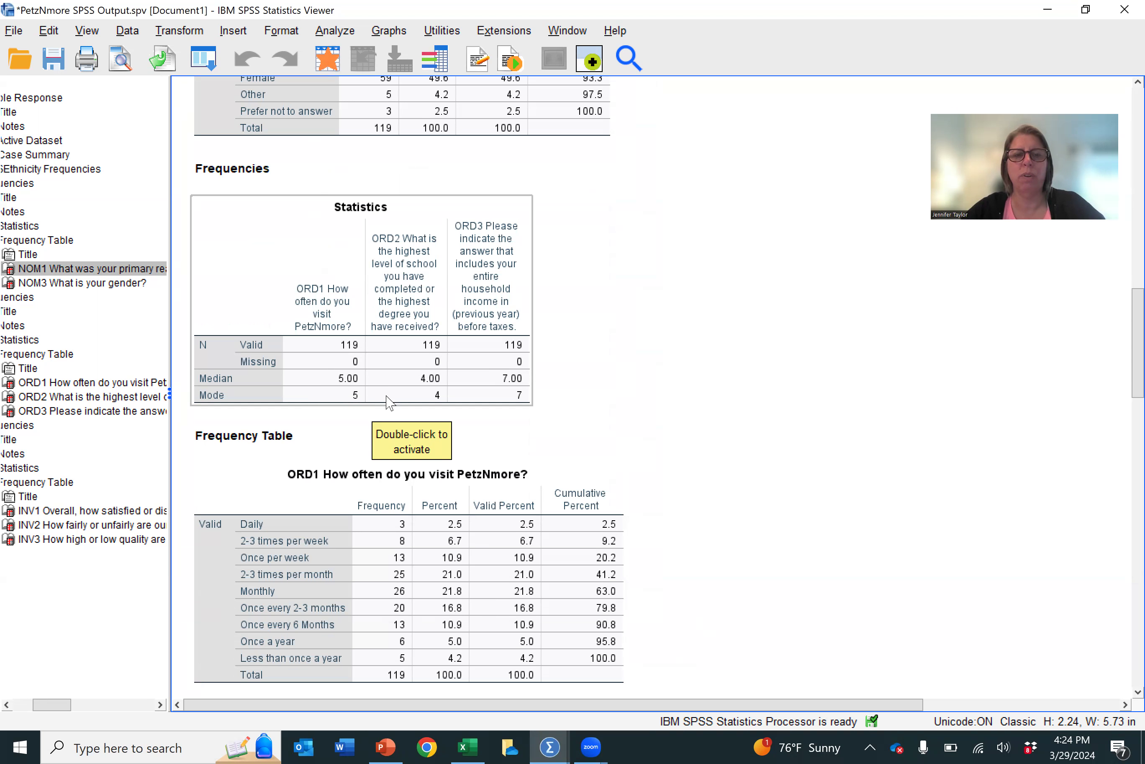
left_click(346, 574)
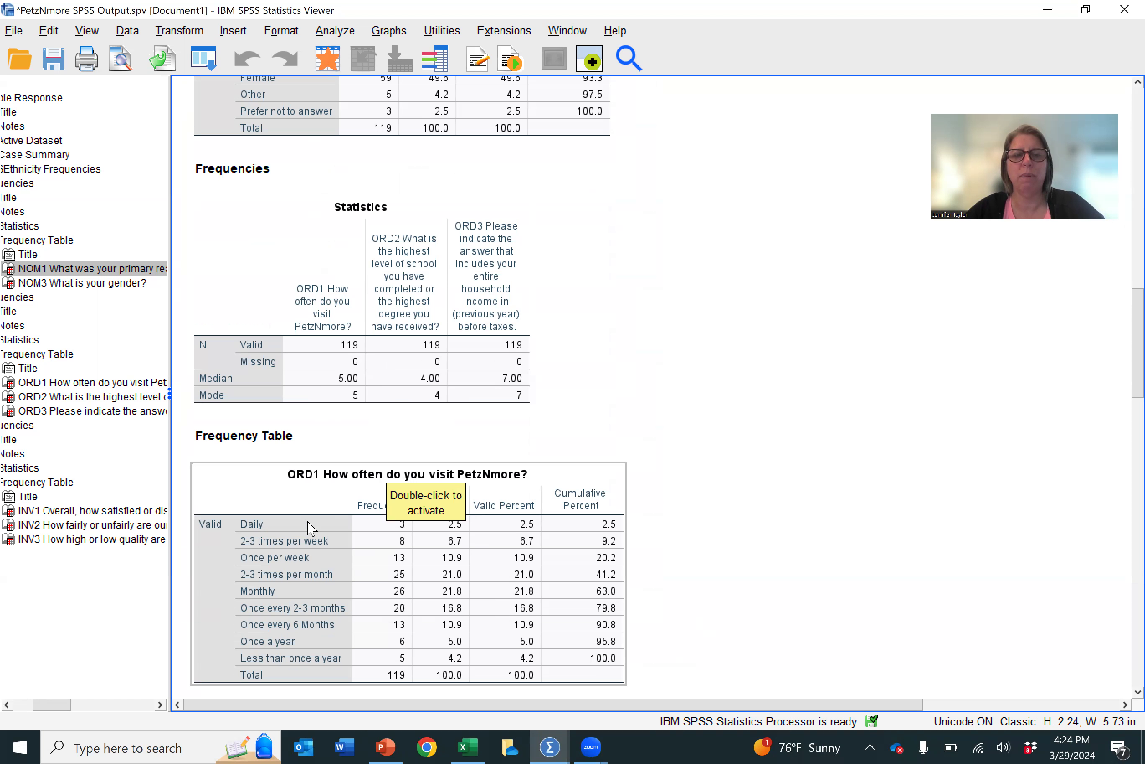
left_click(327, 487)
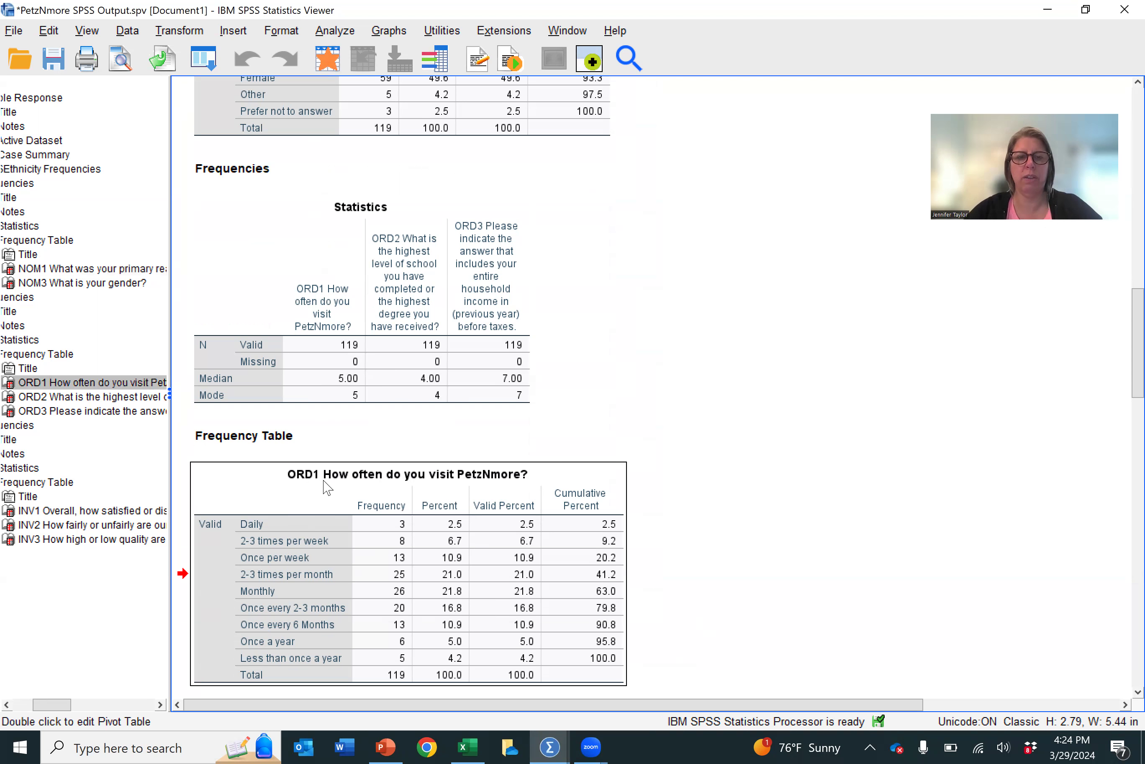
right_click(326, 488)
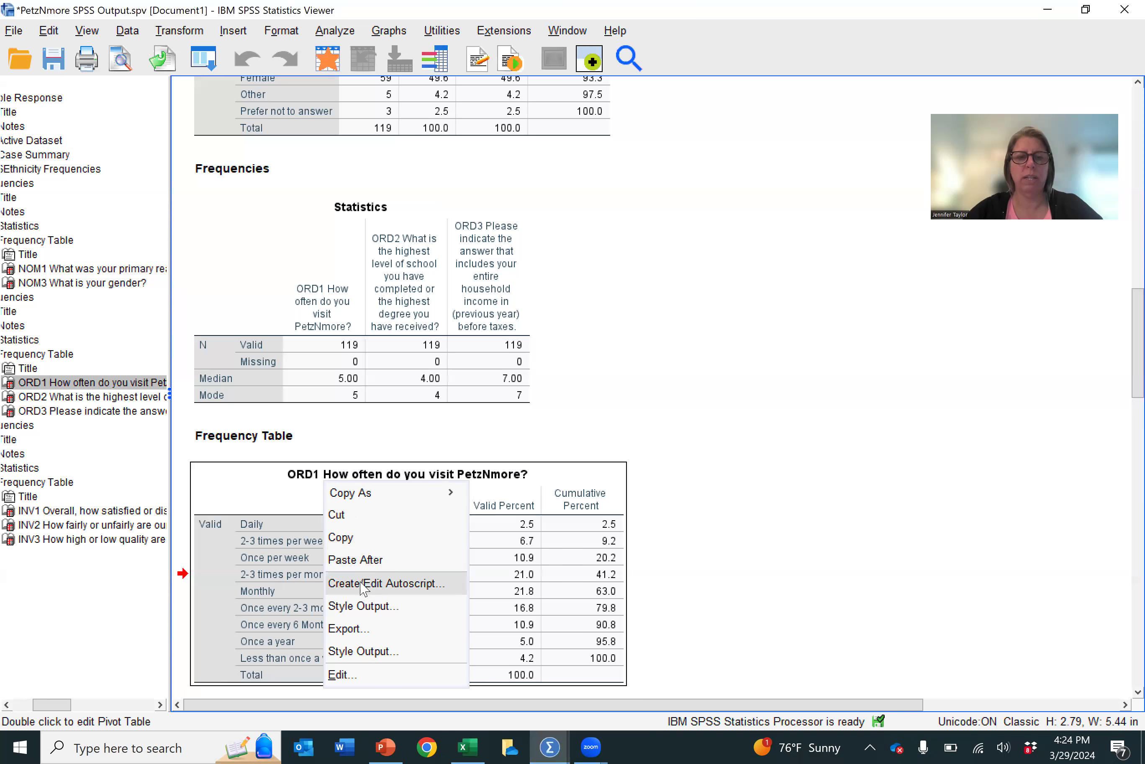
left_click(360, 538)
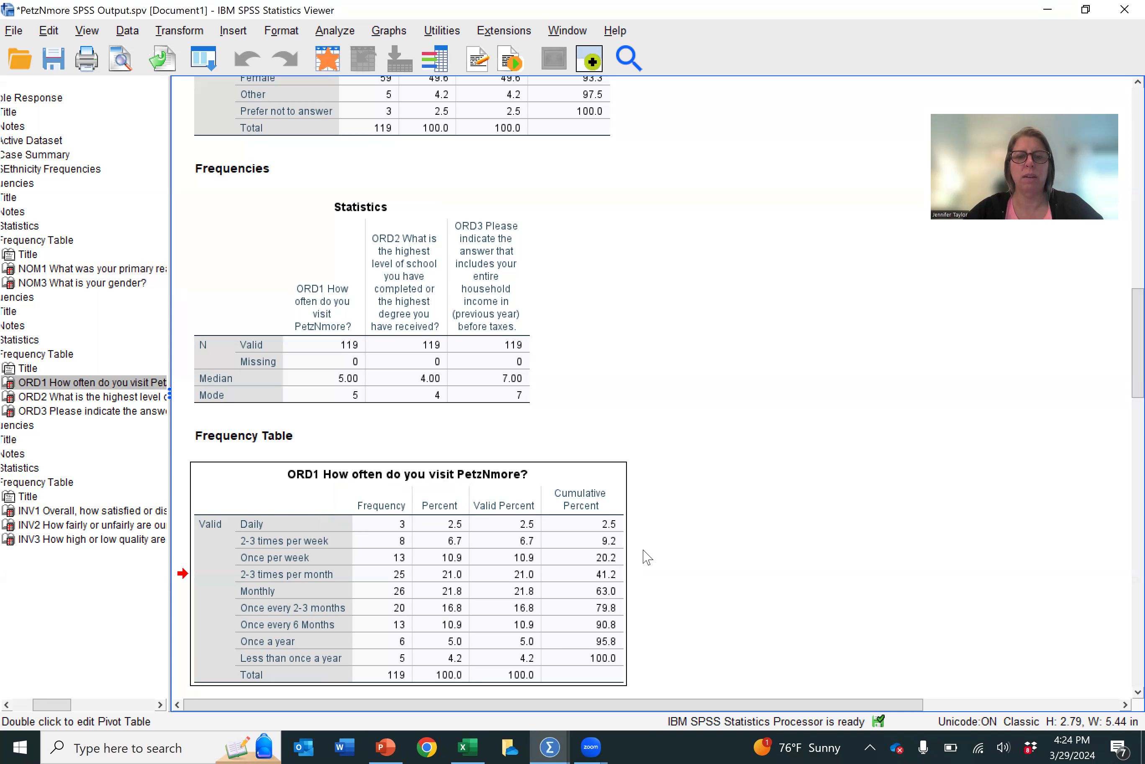
Return to the Excel workbook, add a new sheet, and paste the copied ORD1 table at B2 matching the destination formatting
left_click(467, 745)
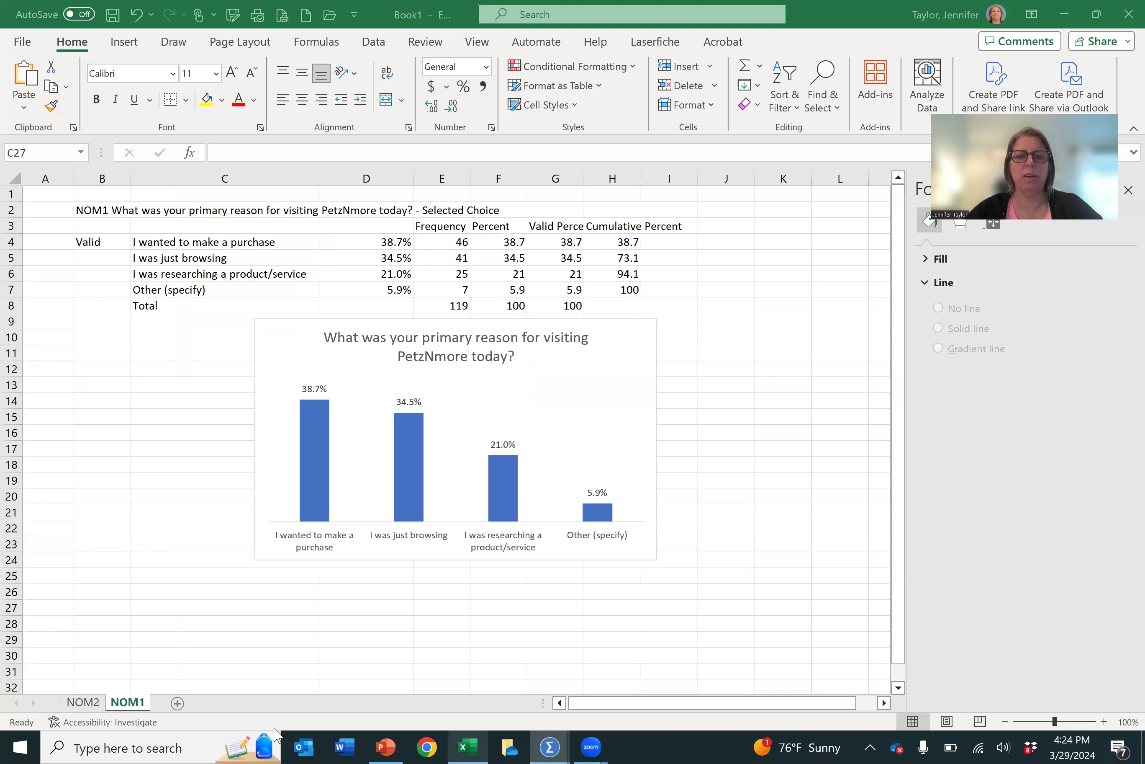
left_click(177, 703)
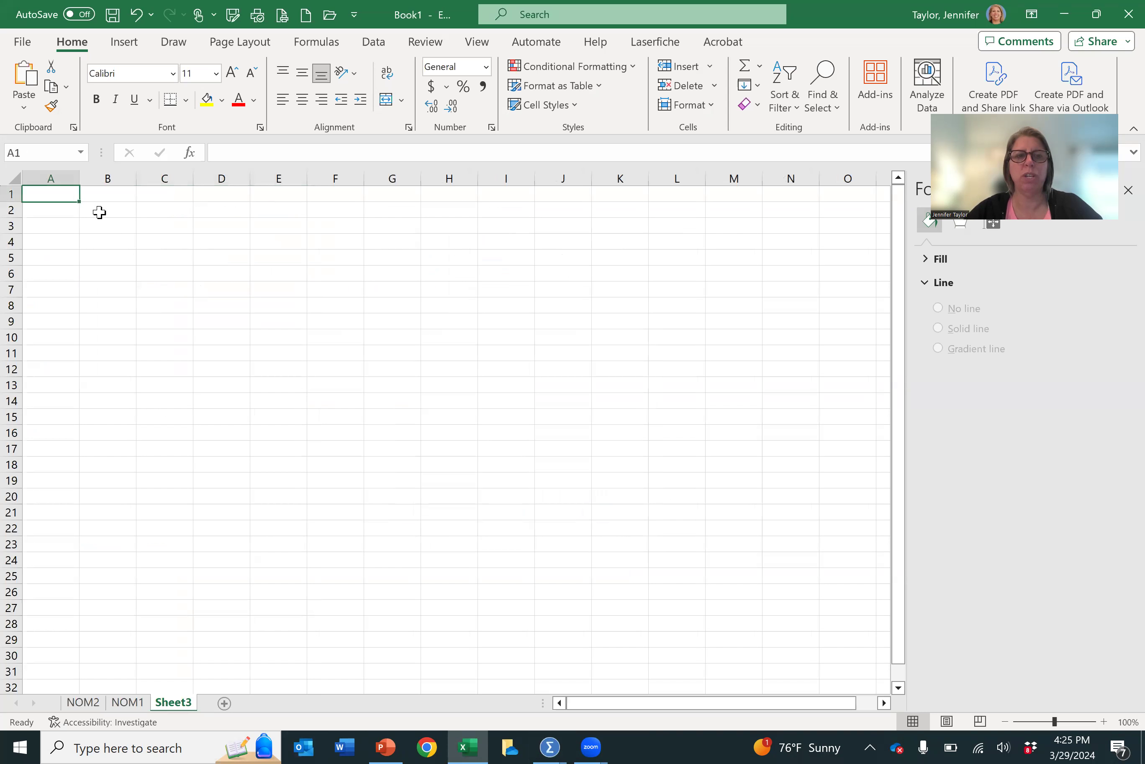
left_click(99, 210)
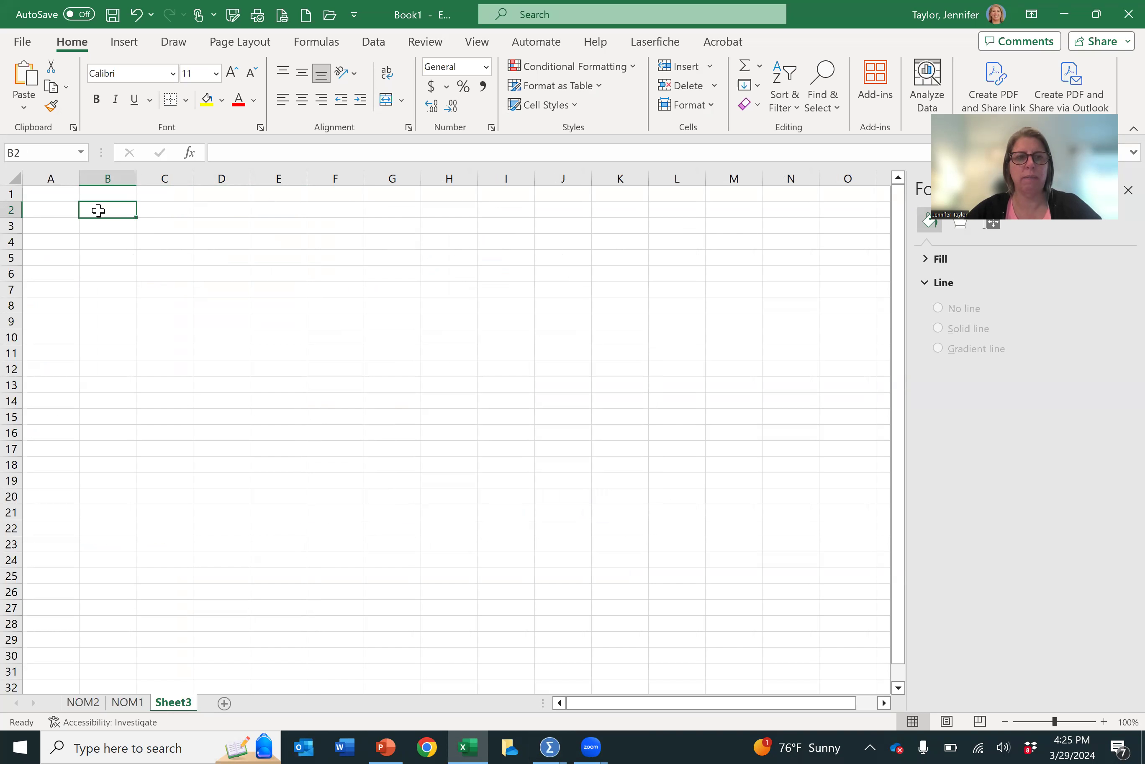
right_click(99, 210)
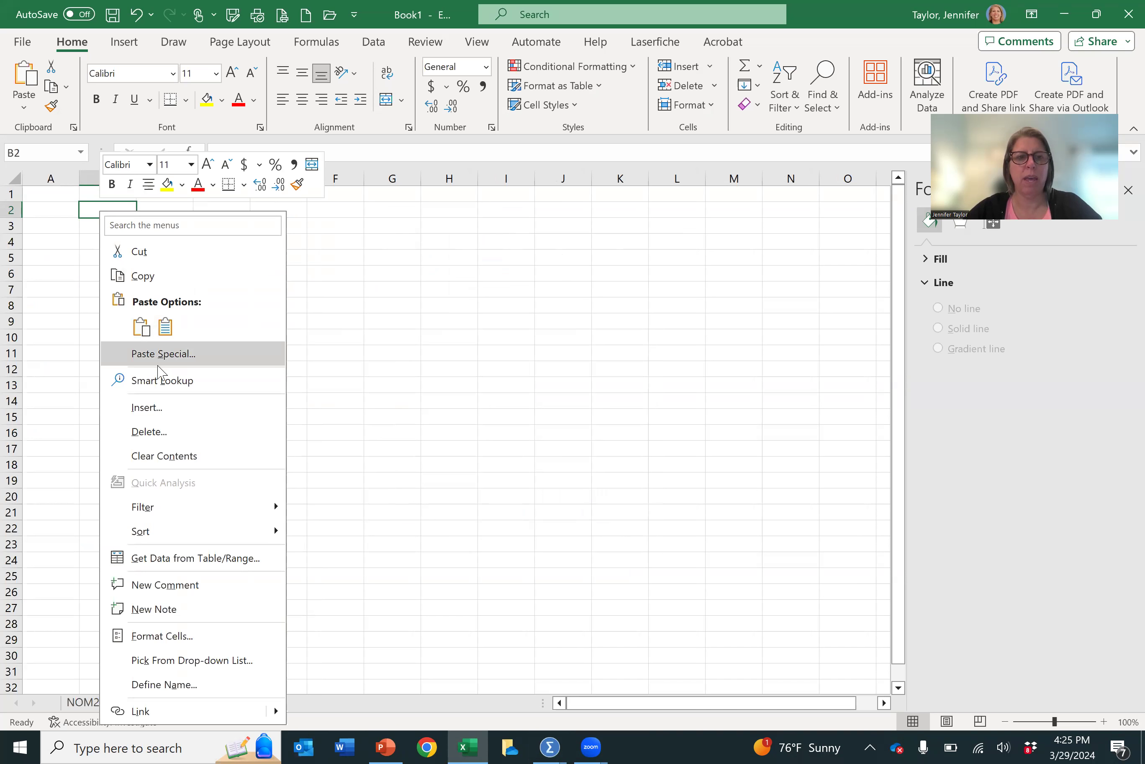
left_click(166, 326)
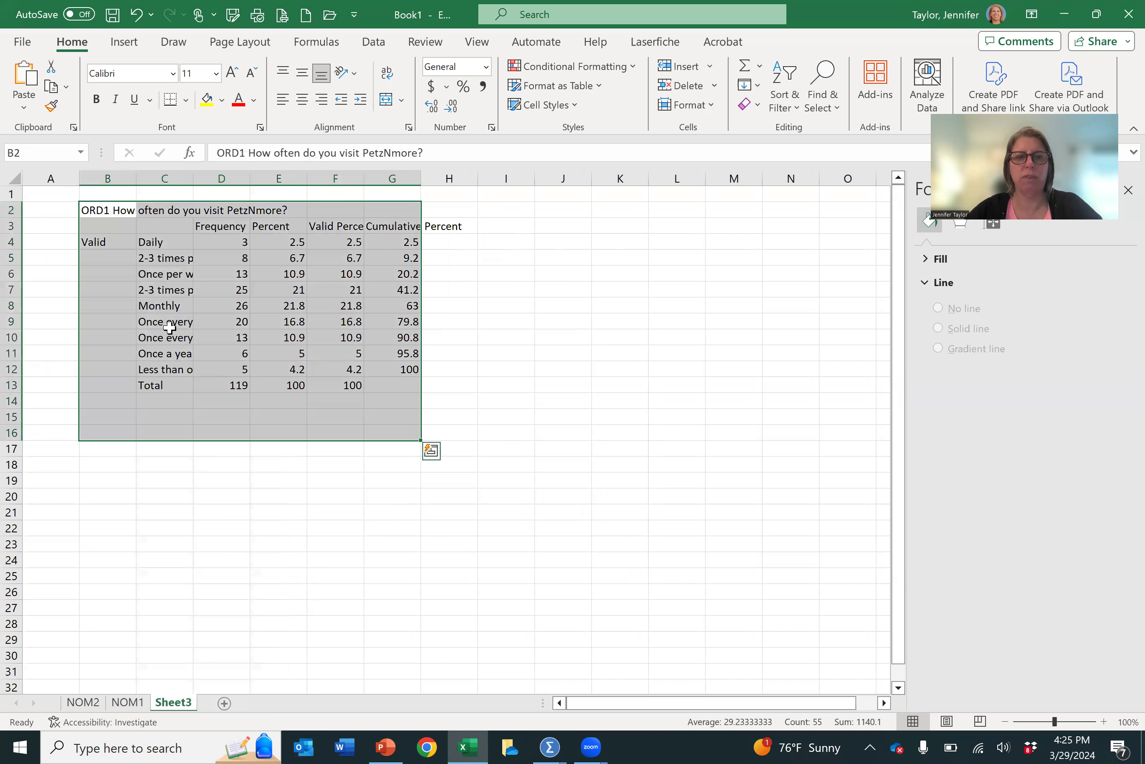
Widen column C so the full ORD1 response labels fit
left_click(195, 182)
left_click(284, 550)
left_click_drag(193, 178, 283, 185)
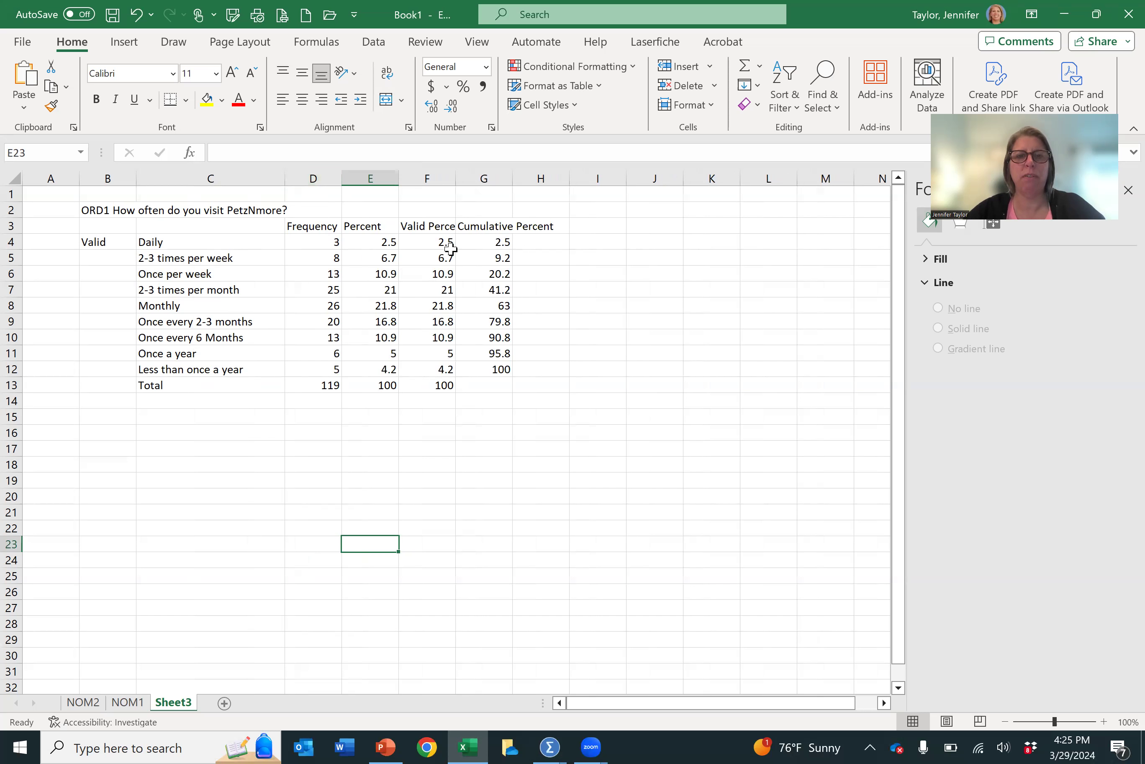
Insert a blank column before the Frequency column, narrow it, and select cell D4 beside the Daily label
left_click(317, 176)
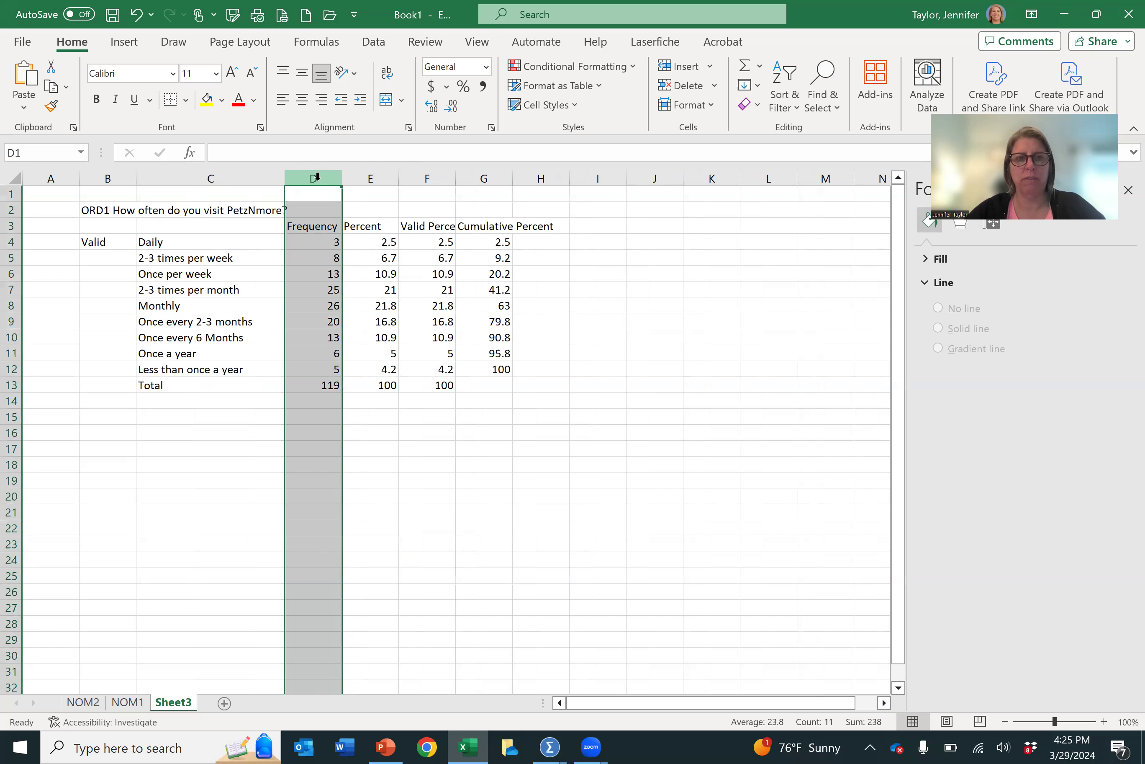
right_click(317, 177)
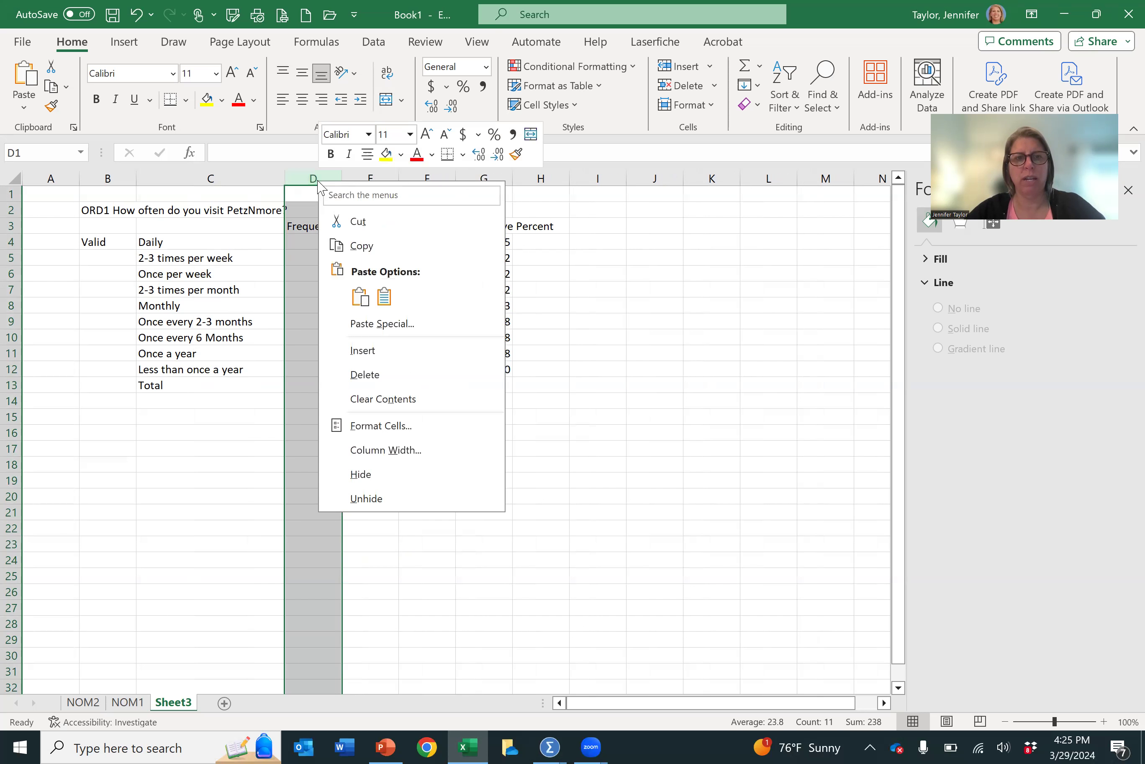
left_click(363, 351)
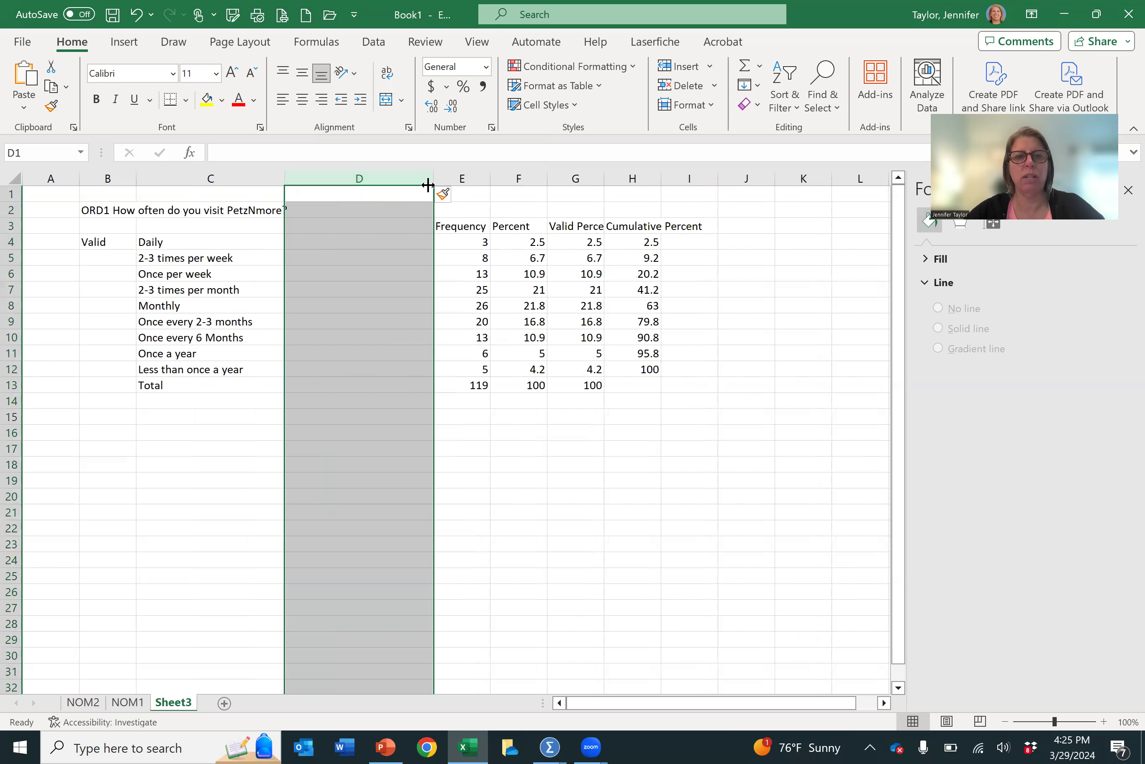
left_click_drag(433, 179, 379, 179)
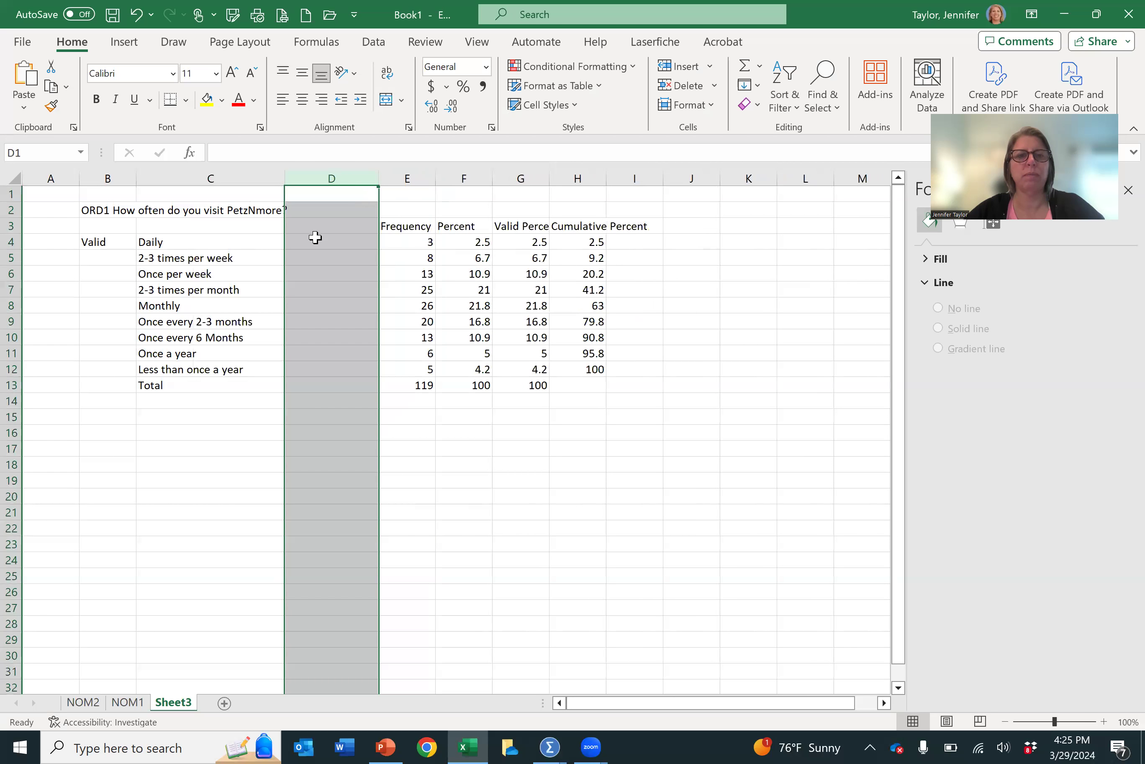
left_click(336, 242)
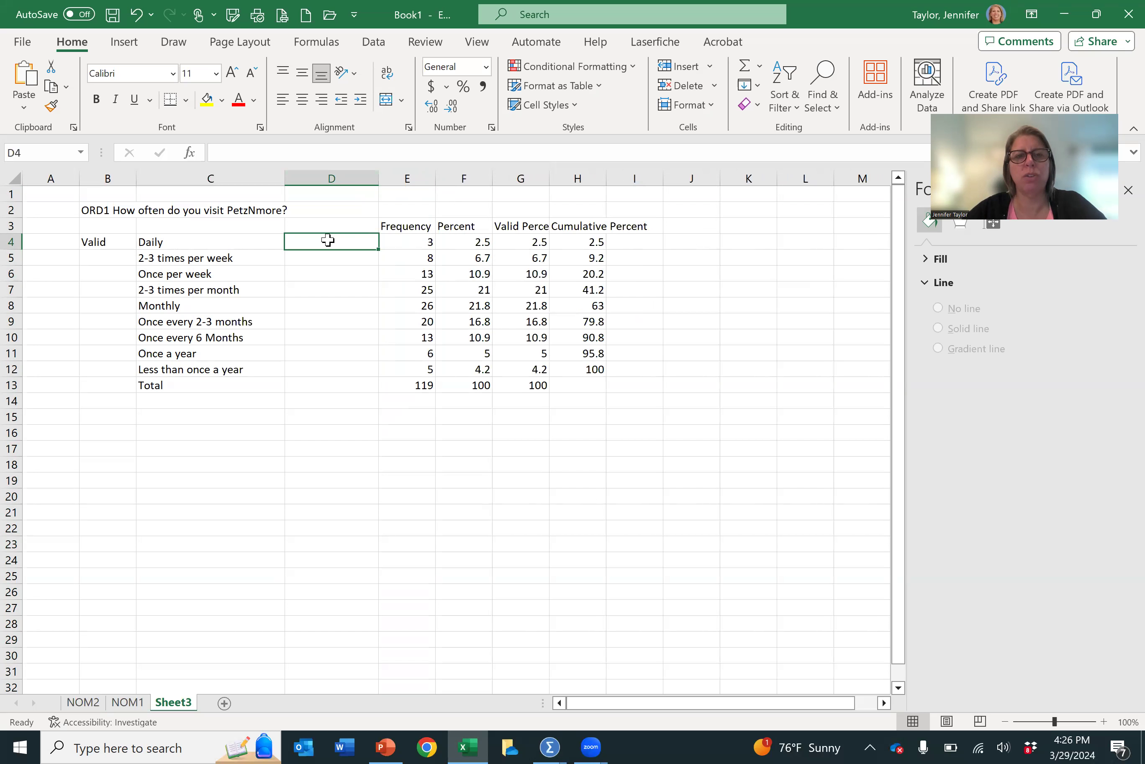
Enter =E4/119 in D4 for the Daily share and format it as a percentage with one decimal place
type("=")
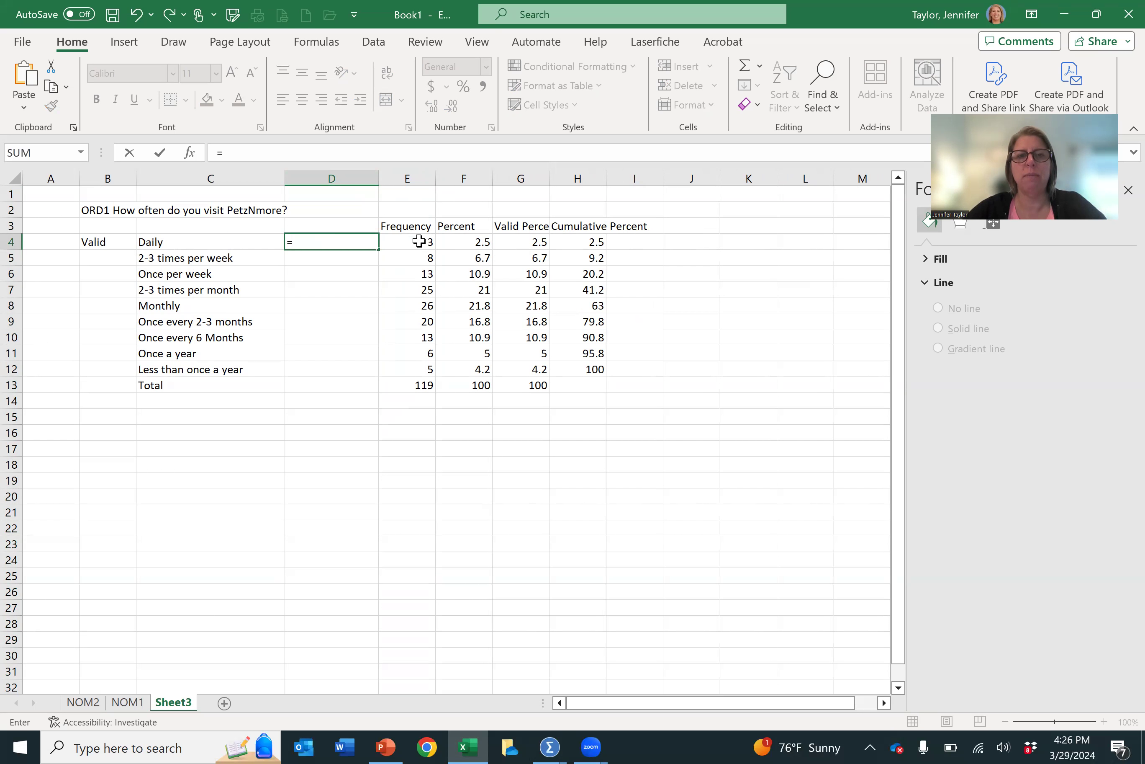
left_click(419, 240)
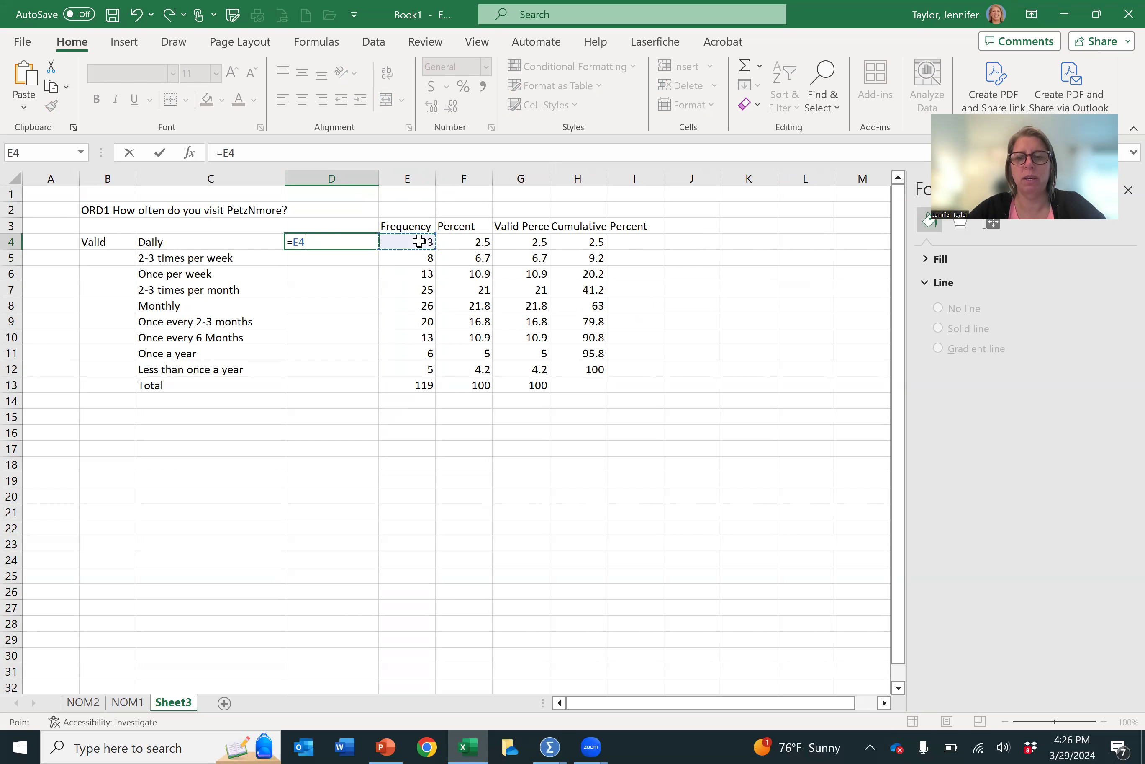
type("/")
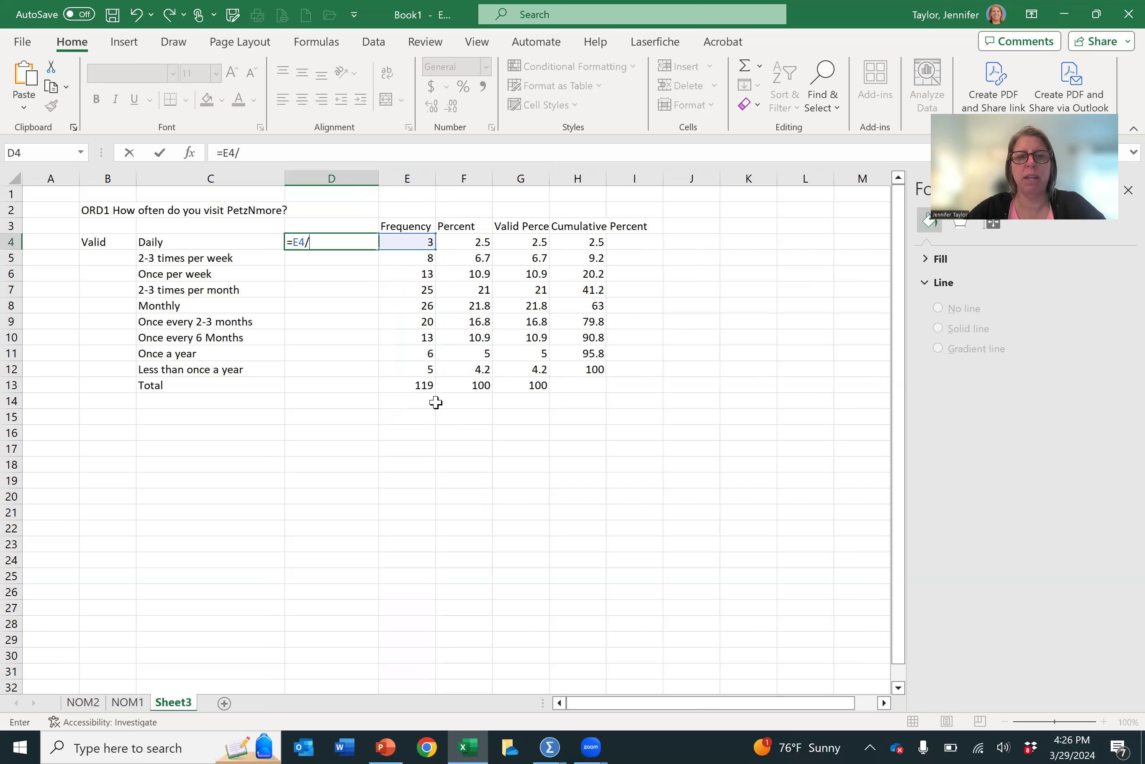
type("119")
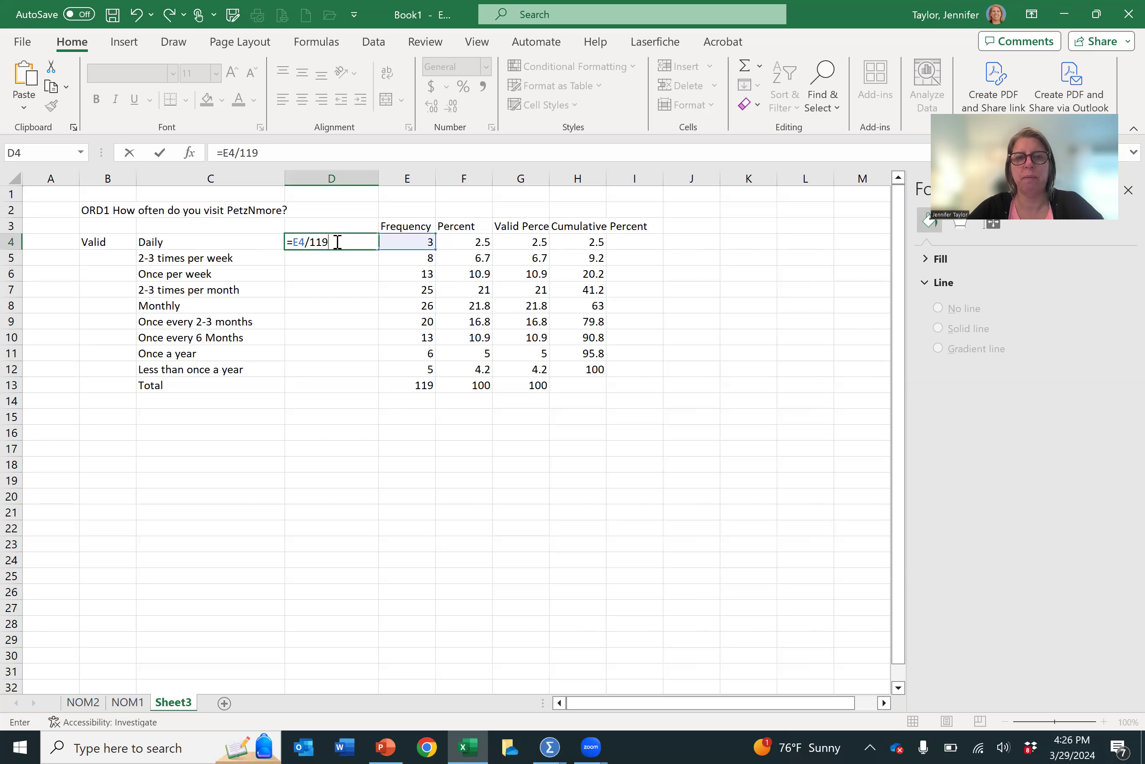
key("Return")
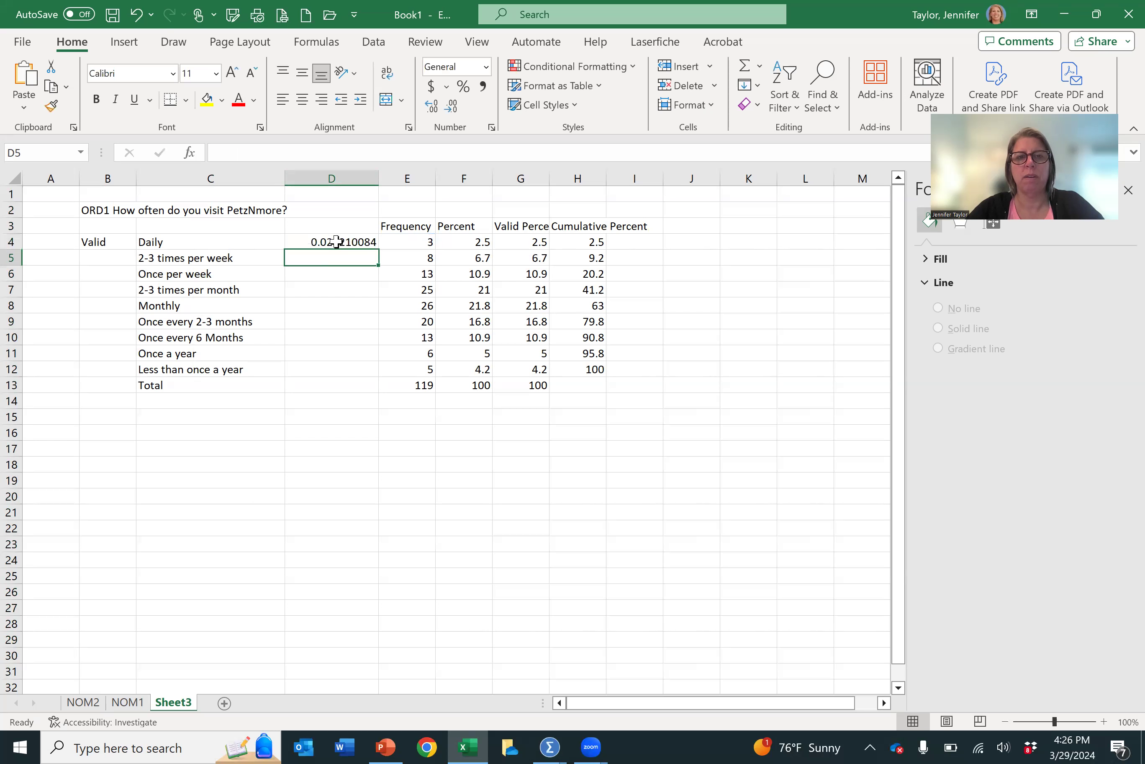
left_click(336, 241)
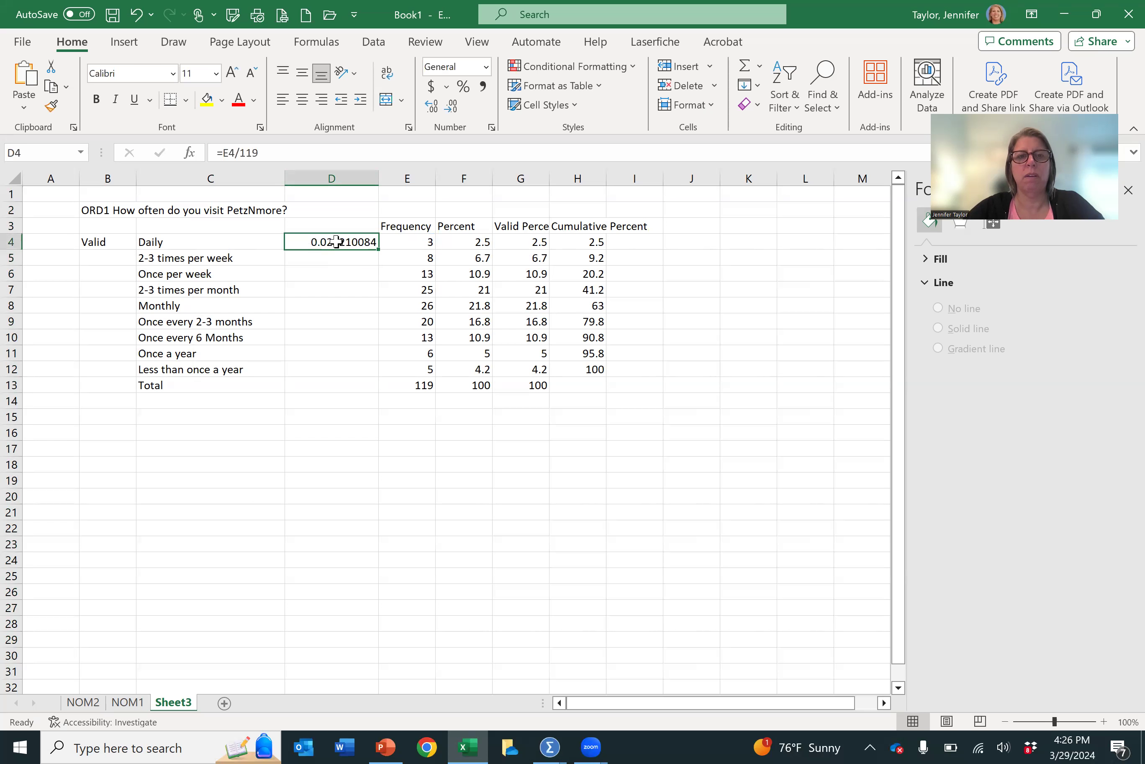
left_click(464, 87)
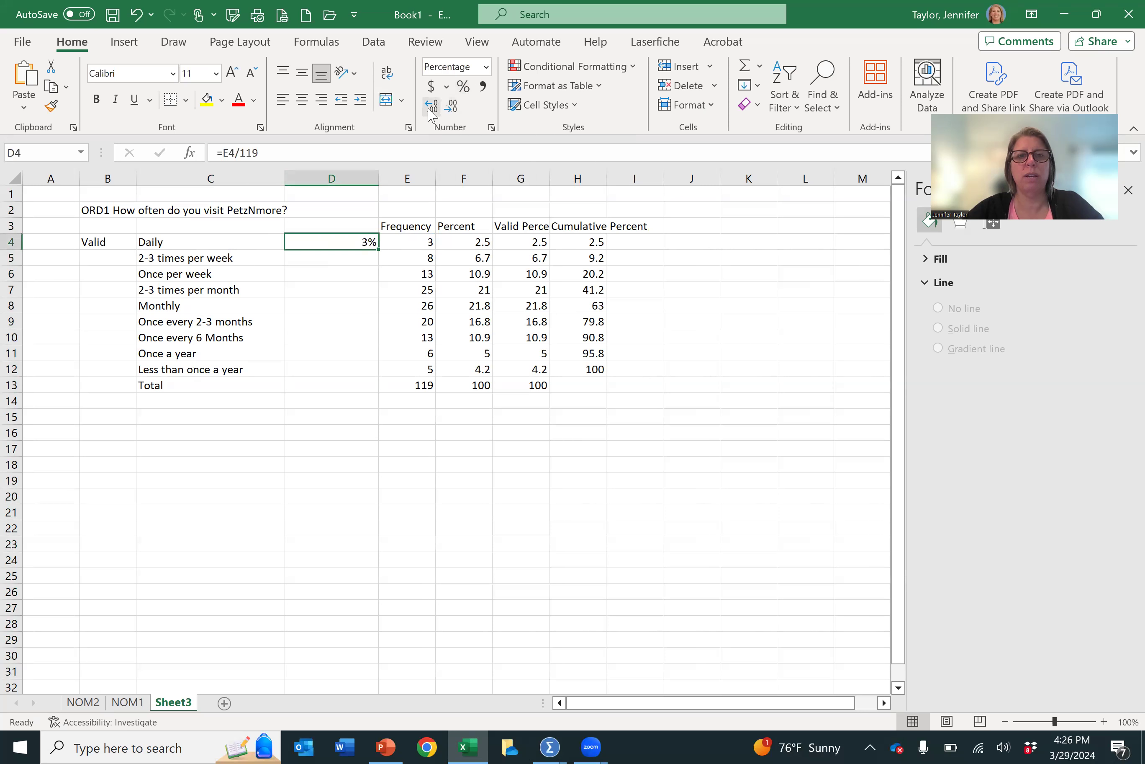
Enter the formula =E5/E$13 in D5, locking the total's row so the formula can be copied down
left_click(351, 256)
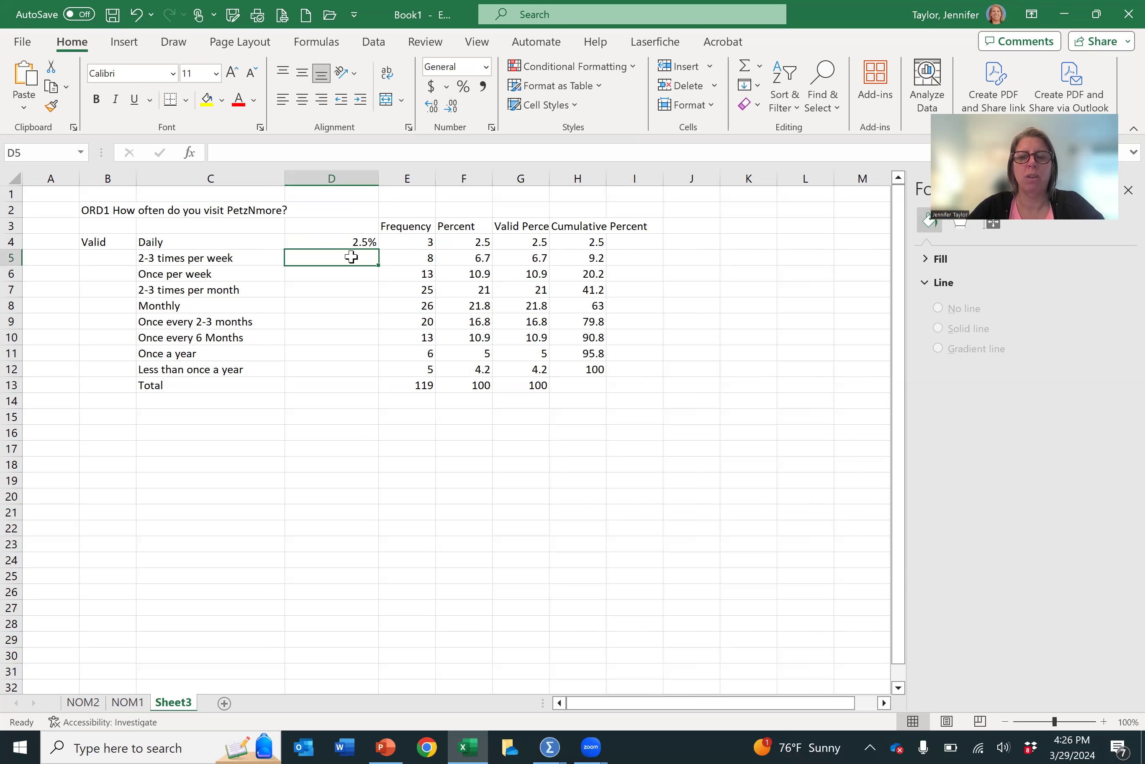
type("=")
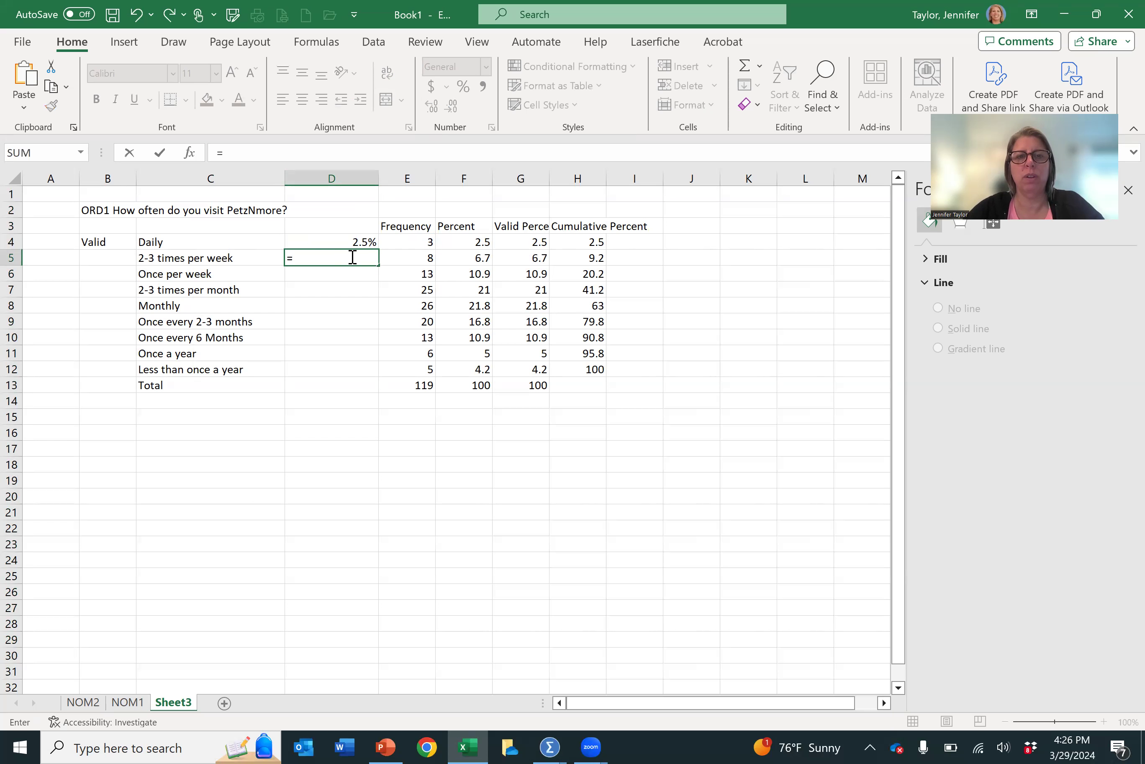
left_click(411, 259)
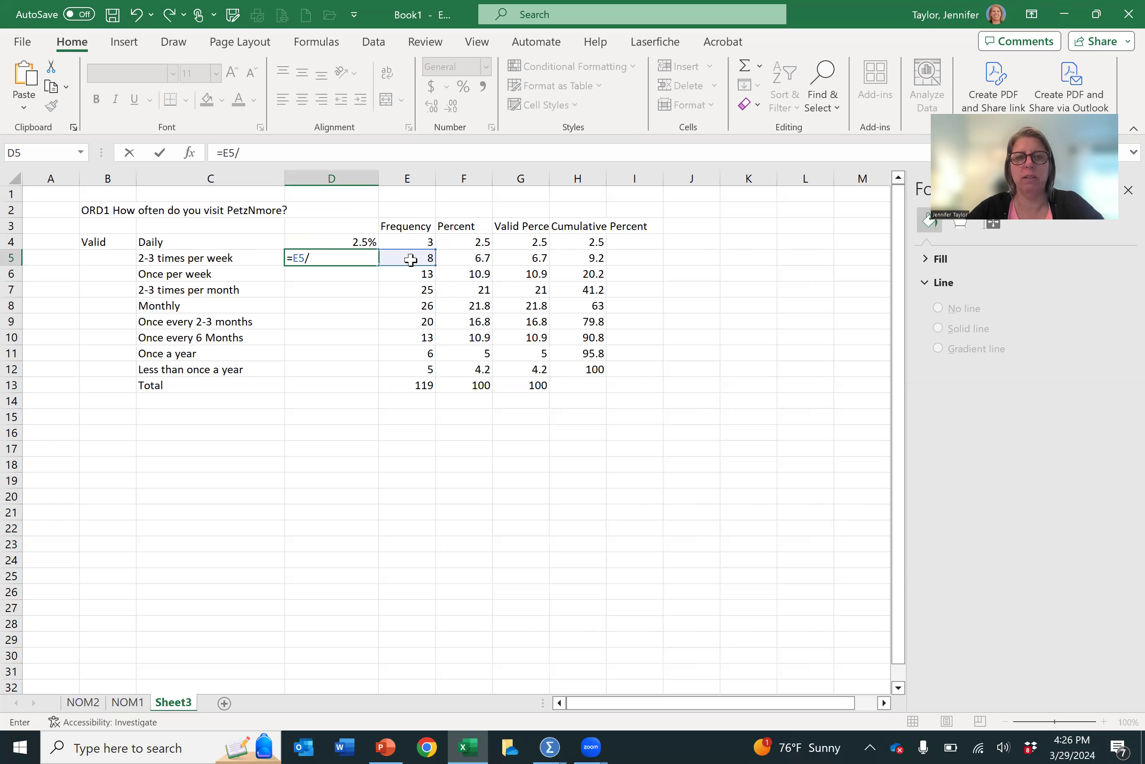
left_click(420, 386)
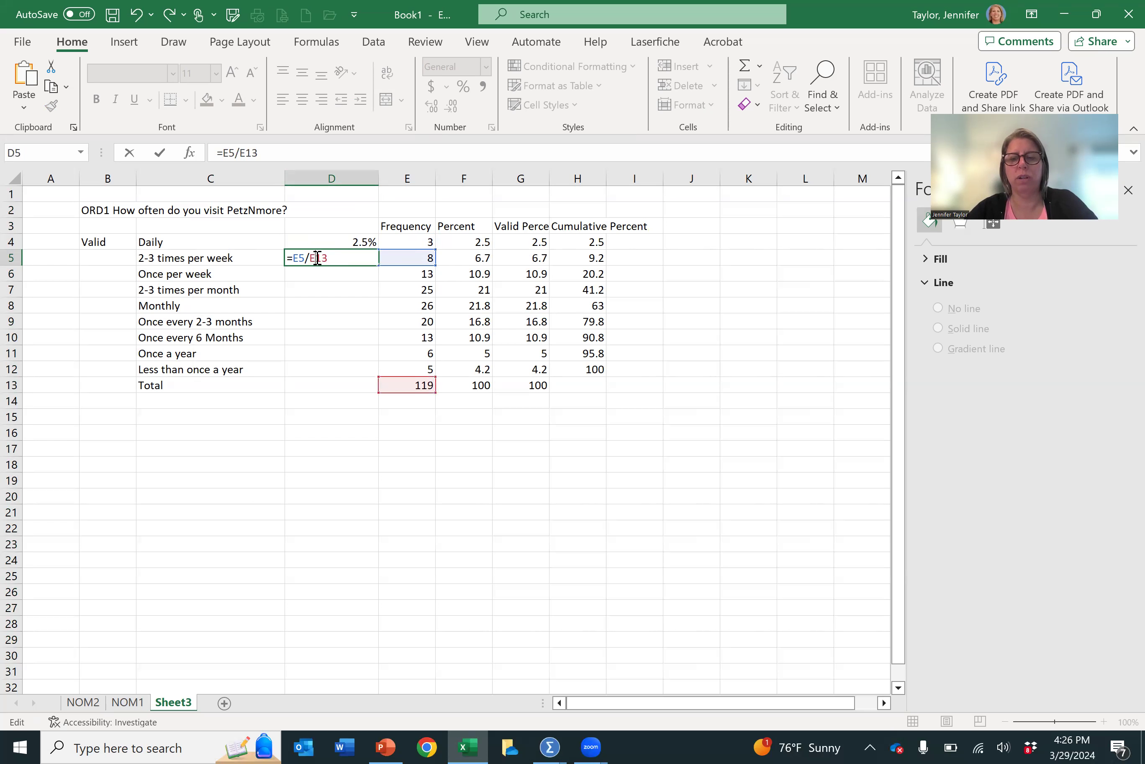
type("$")
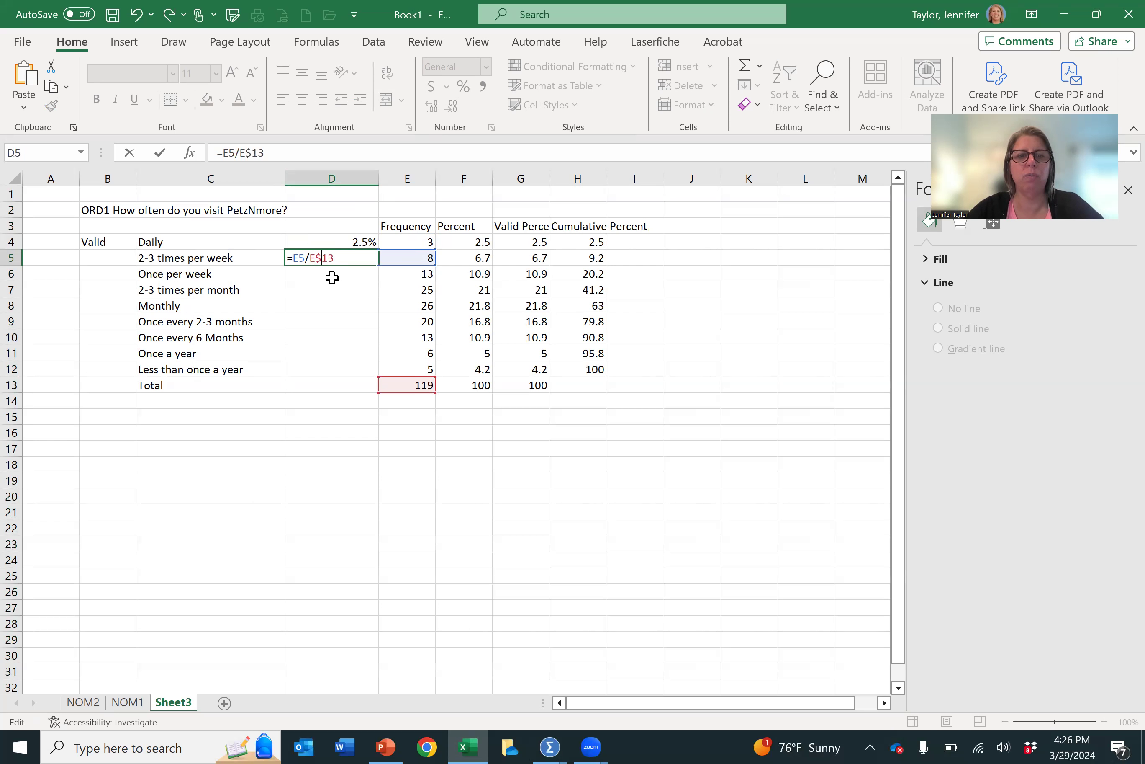
key("Return")
Format D5 as a percentage with one decimal place and fill its formula down through D12
left_click(348, 256)
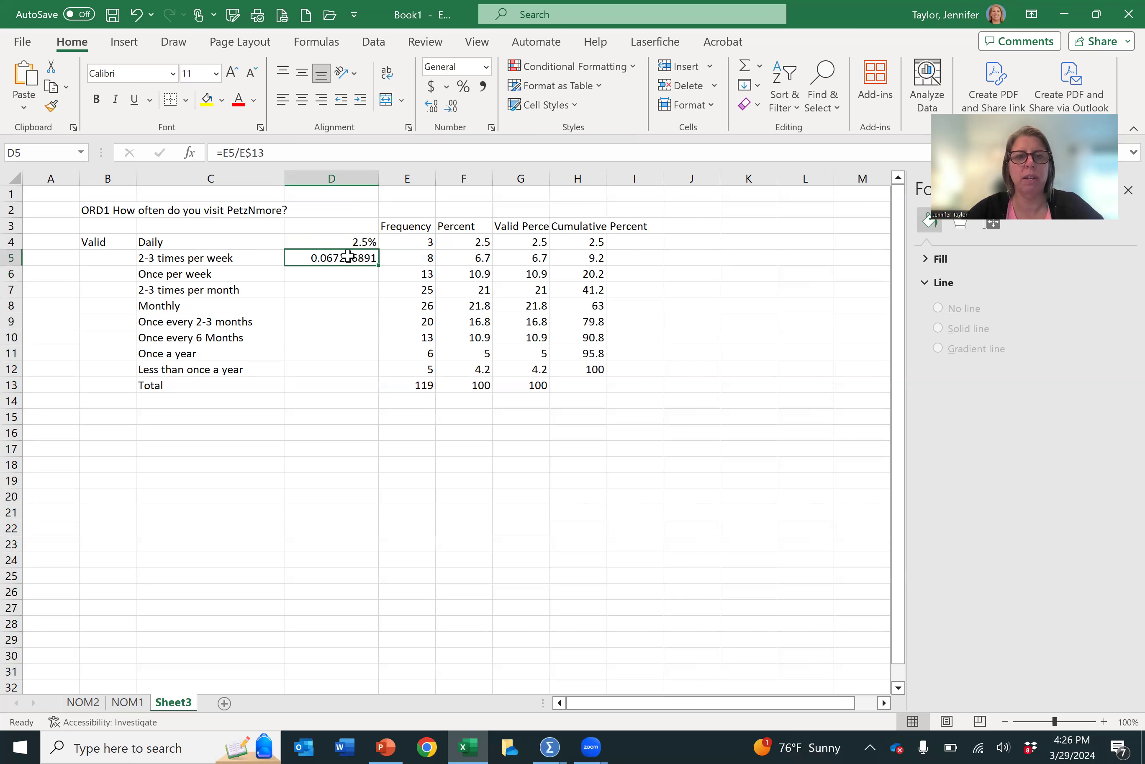
left_click(463, 86)
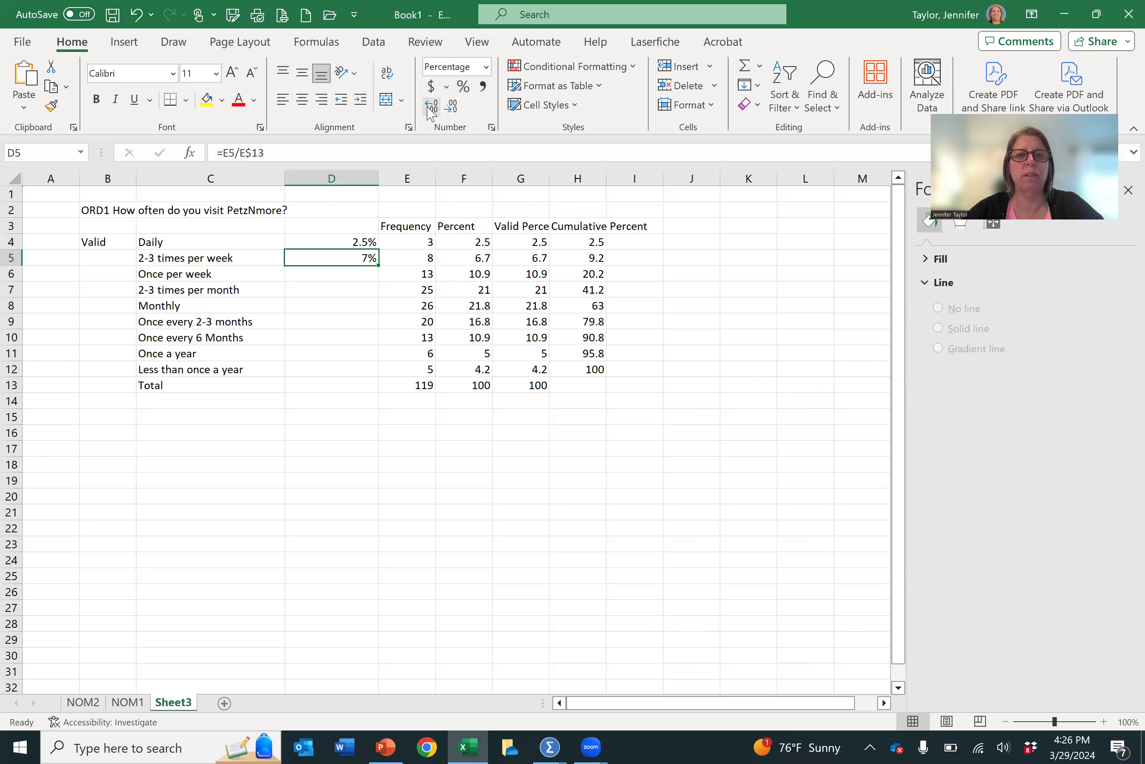
left_click(431, 112)
left_click_drag(380, 265, 382, 373)
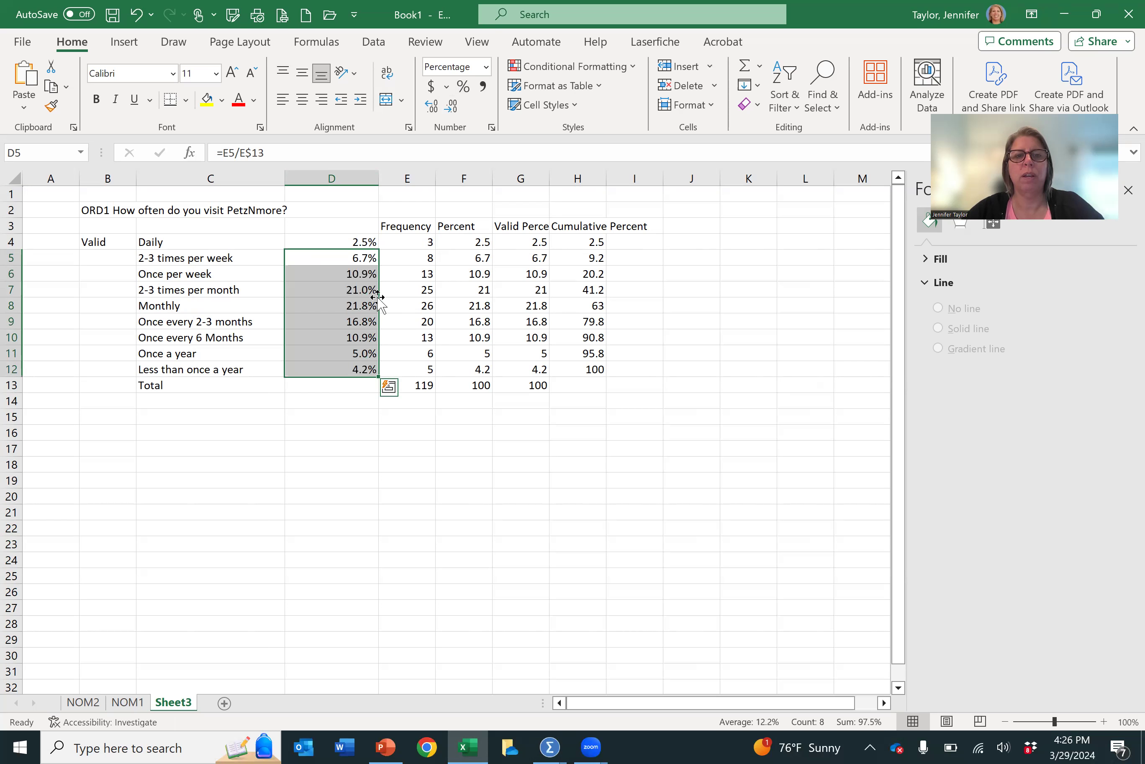
Sum the percentages D4:D12 in the Total row's cell D13
scroll(342, 390, "down", 1)
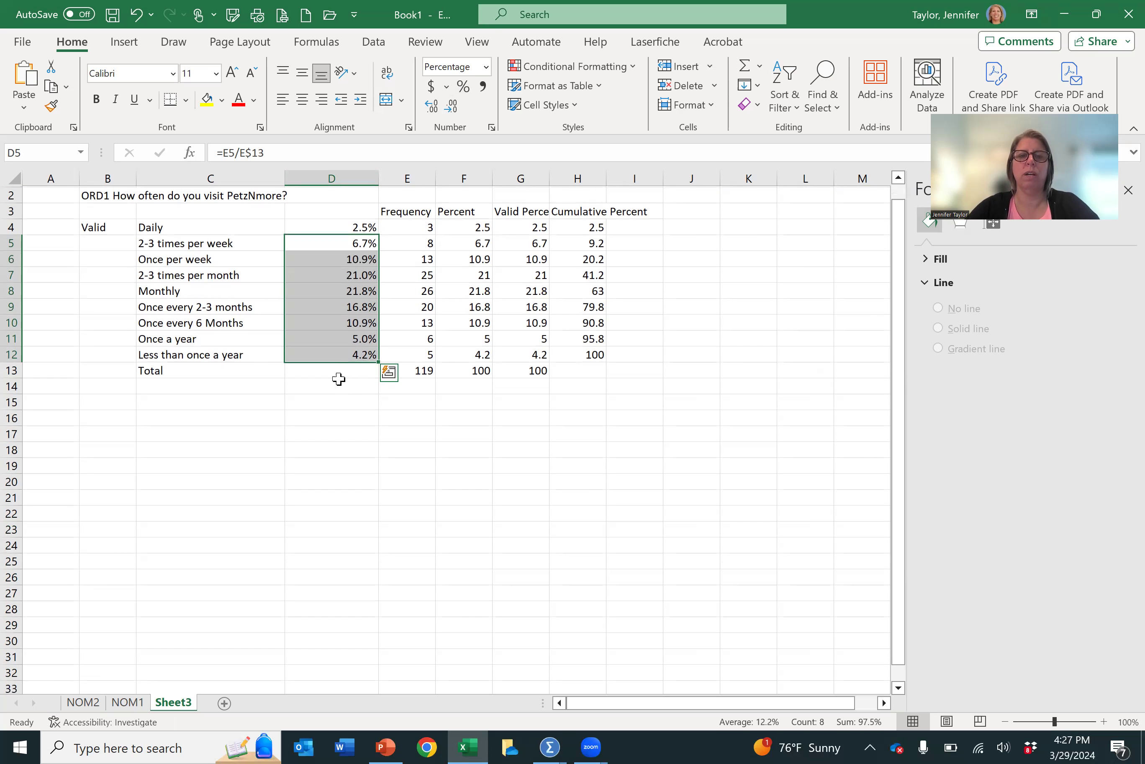
left_click(333, 370)
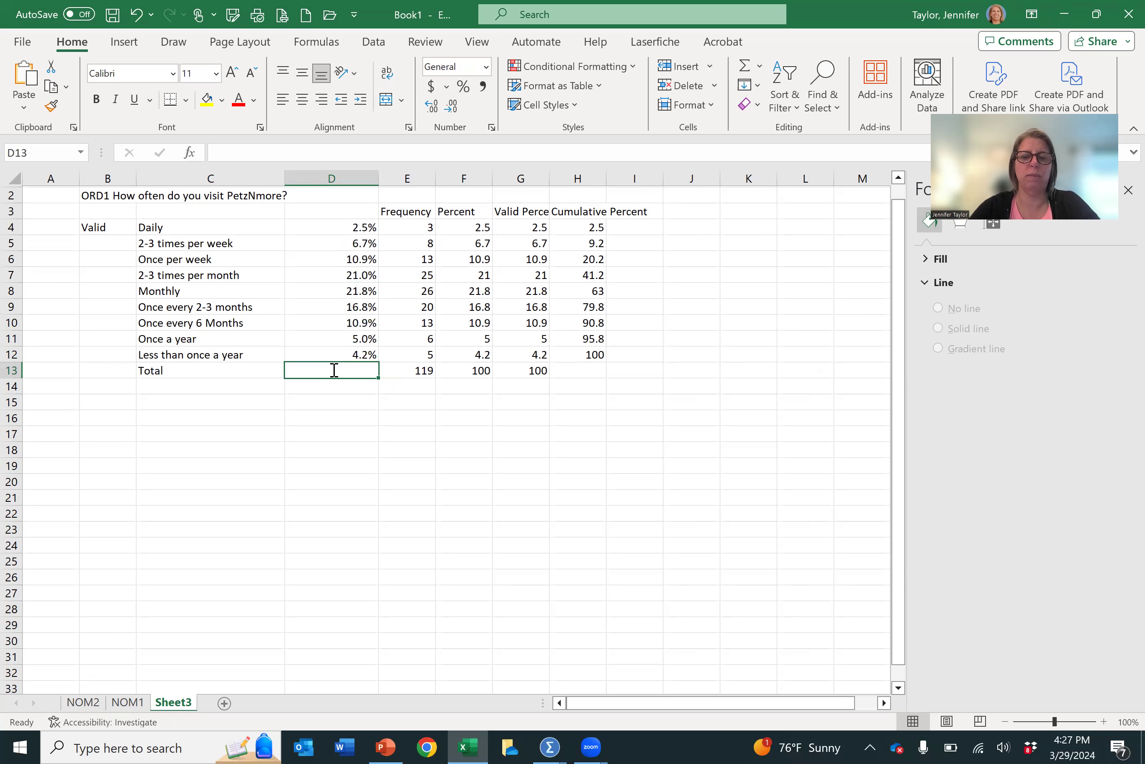
type("=sum(")
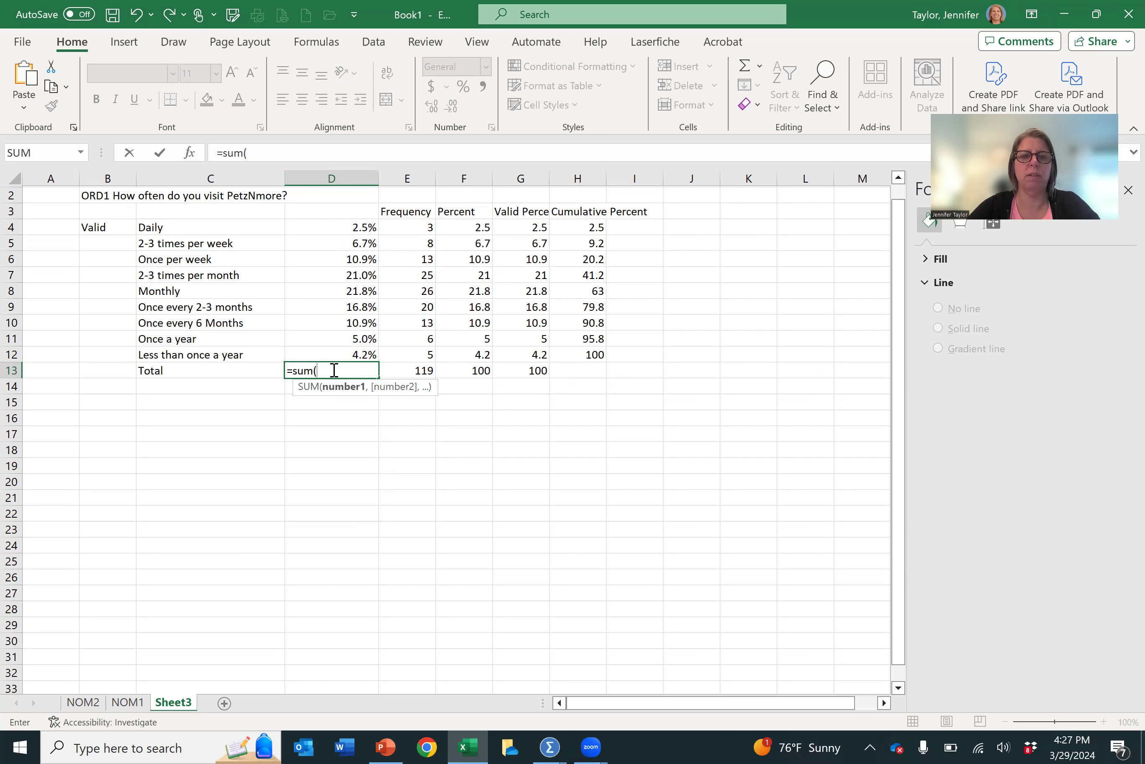
left_click_drag(348, 354, 350, 235)
key("Return")
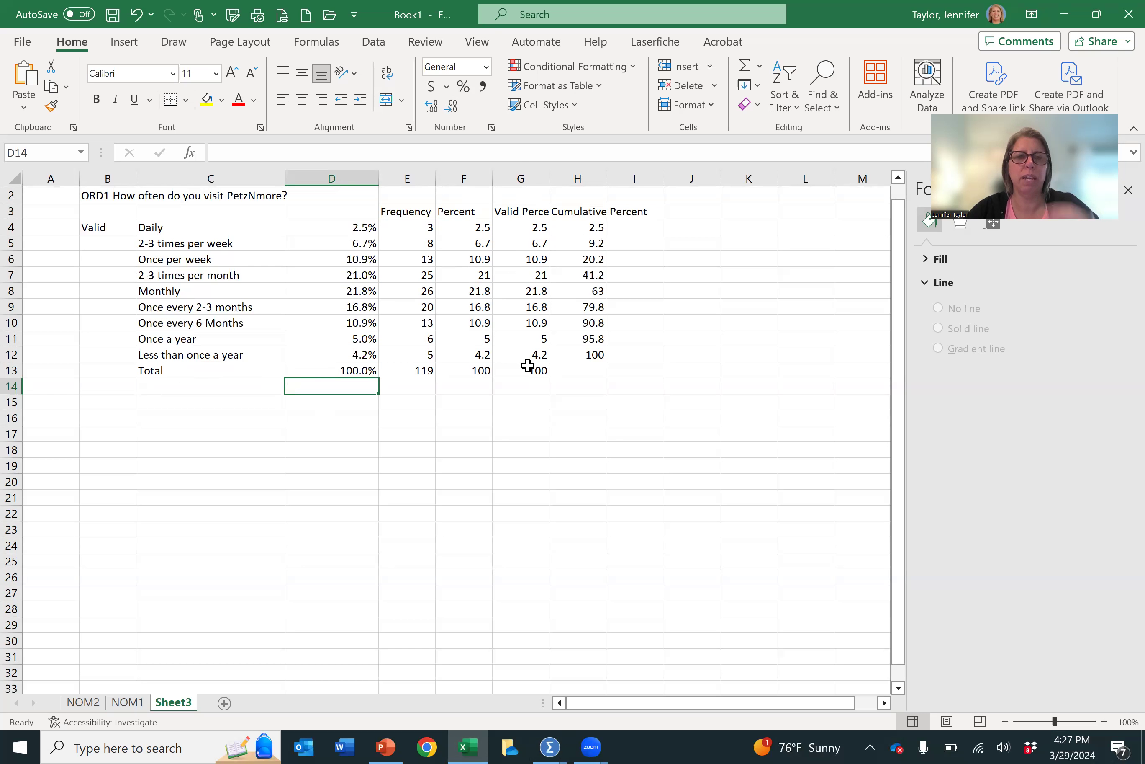
Insert a 2-D clustered bar chart from the response labels and percentages in C4:D12, leaving out the Total row
left_click(219, 422)
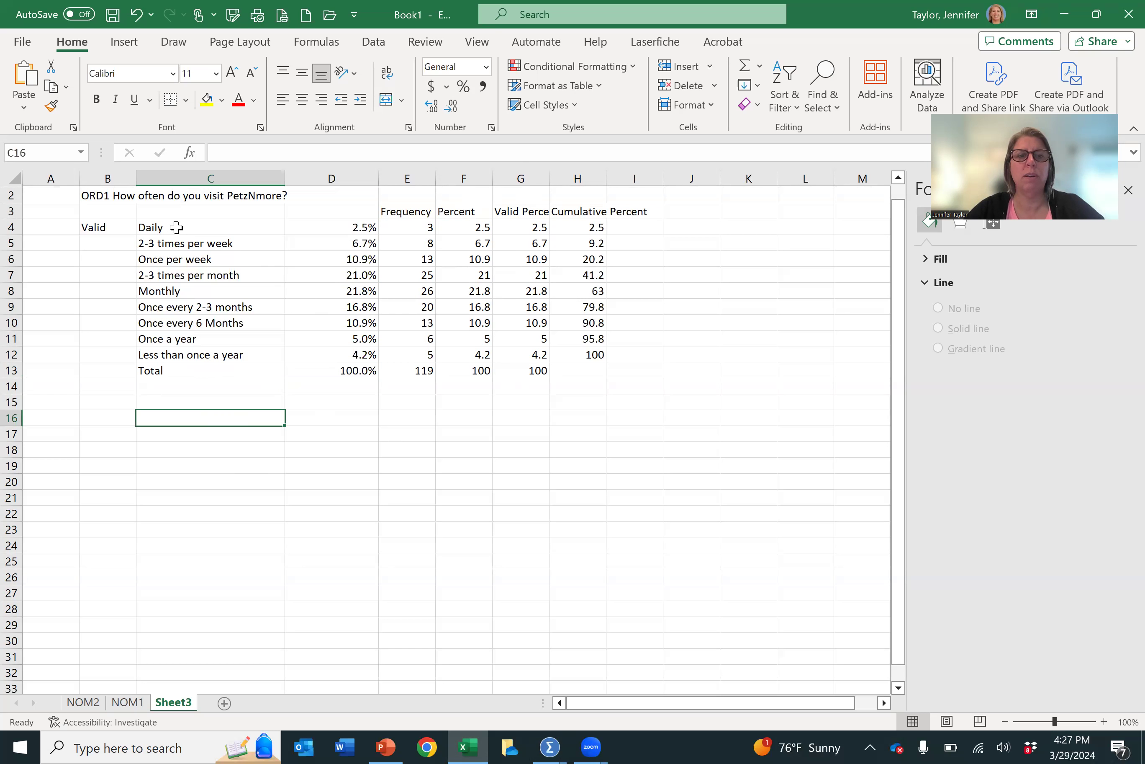
left_click_drag(176, 227, 329, 355)
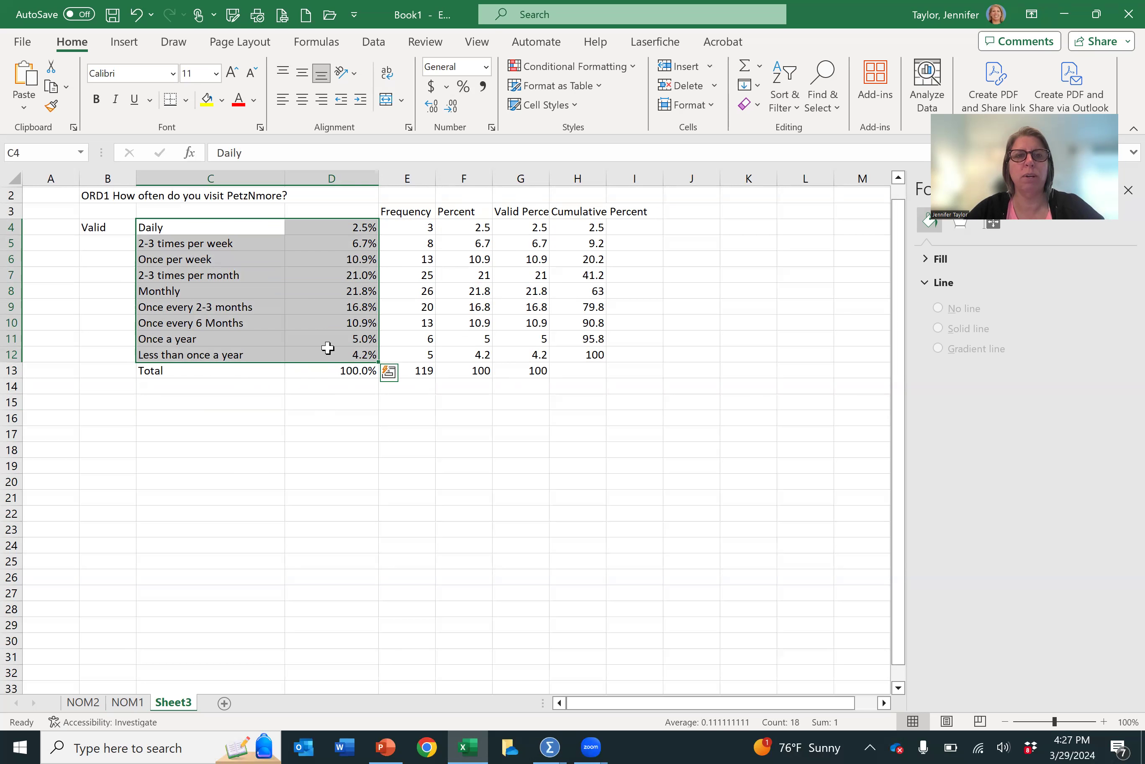
left_click(129, 51)
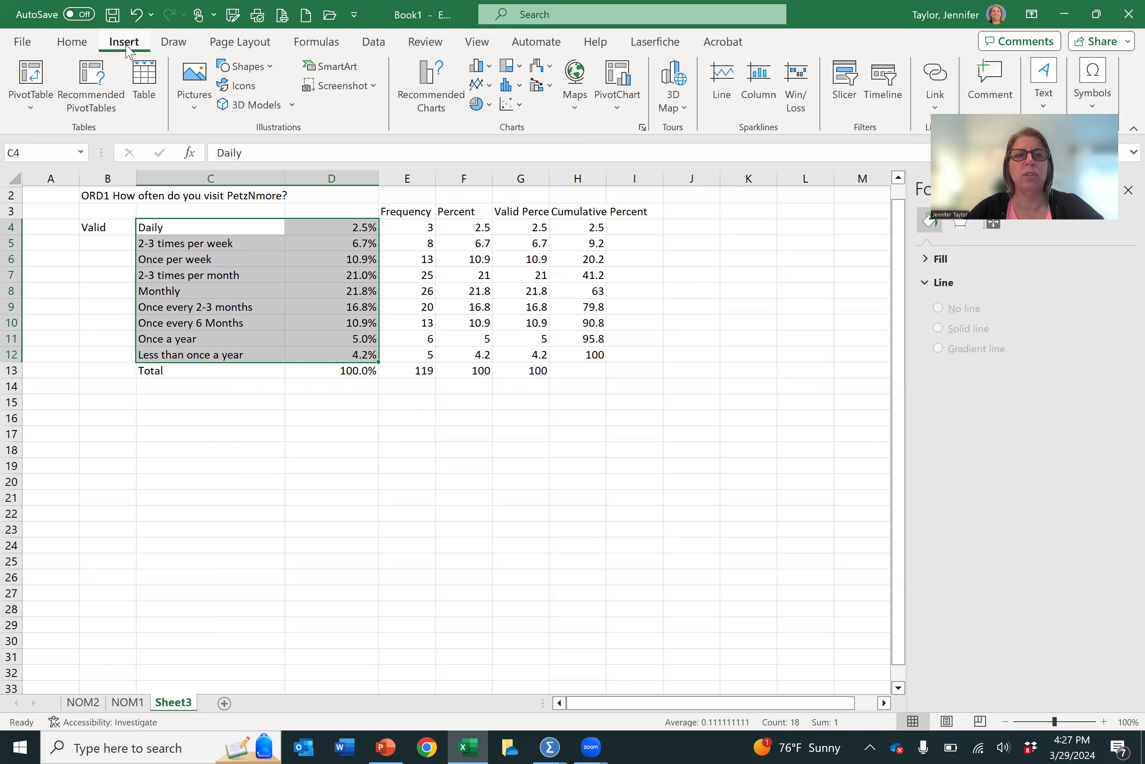
left_click(486, 73)
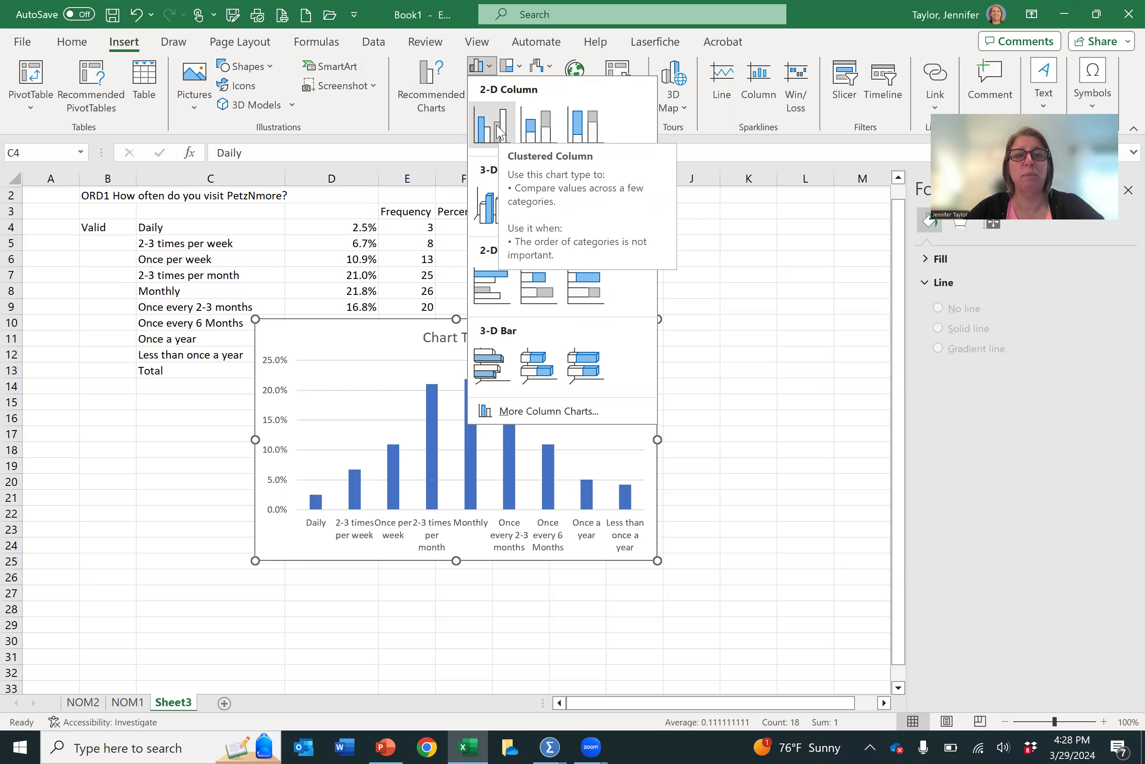
left_click(489, 285)
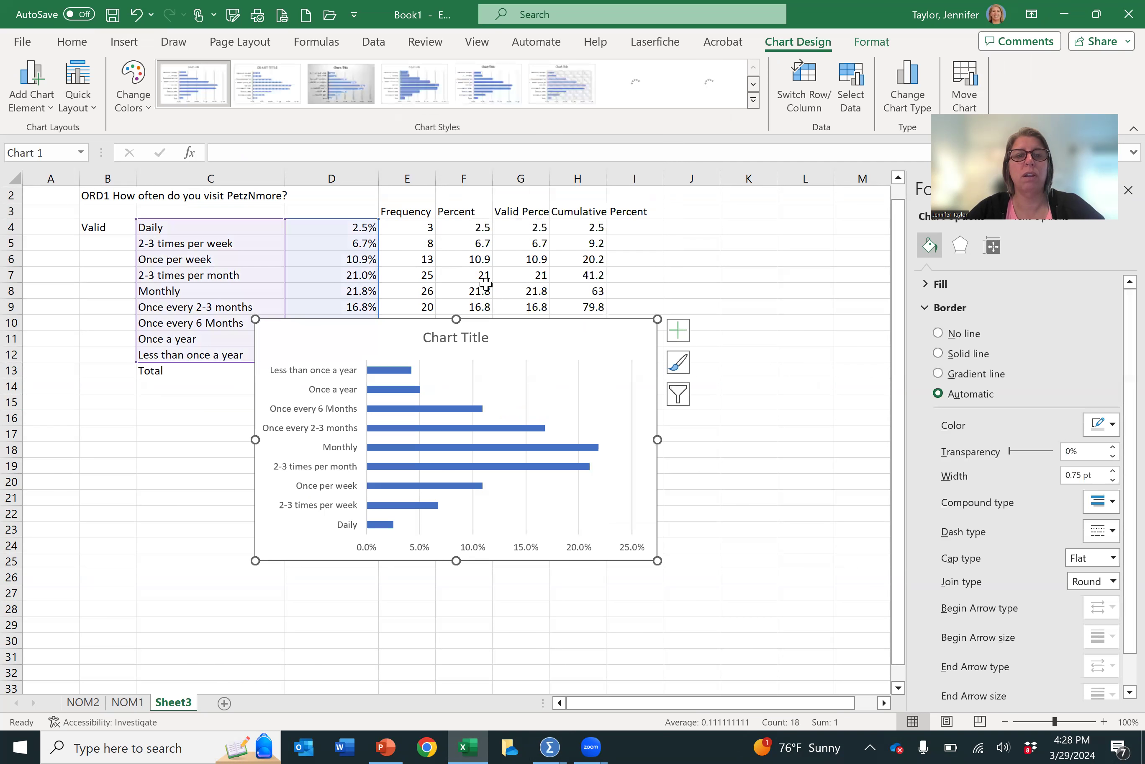
Copy "How often do you visit PetzNmore?" from the B2 heading, without the ORD1 prefix, and paste it as the chart title
left_click(94, 197)
double_click(115, 196)
left_click_drag(140, 195, 294, 192)
key("ctrl+c")
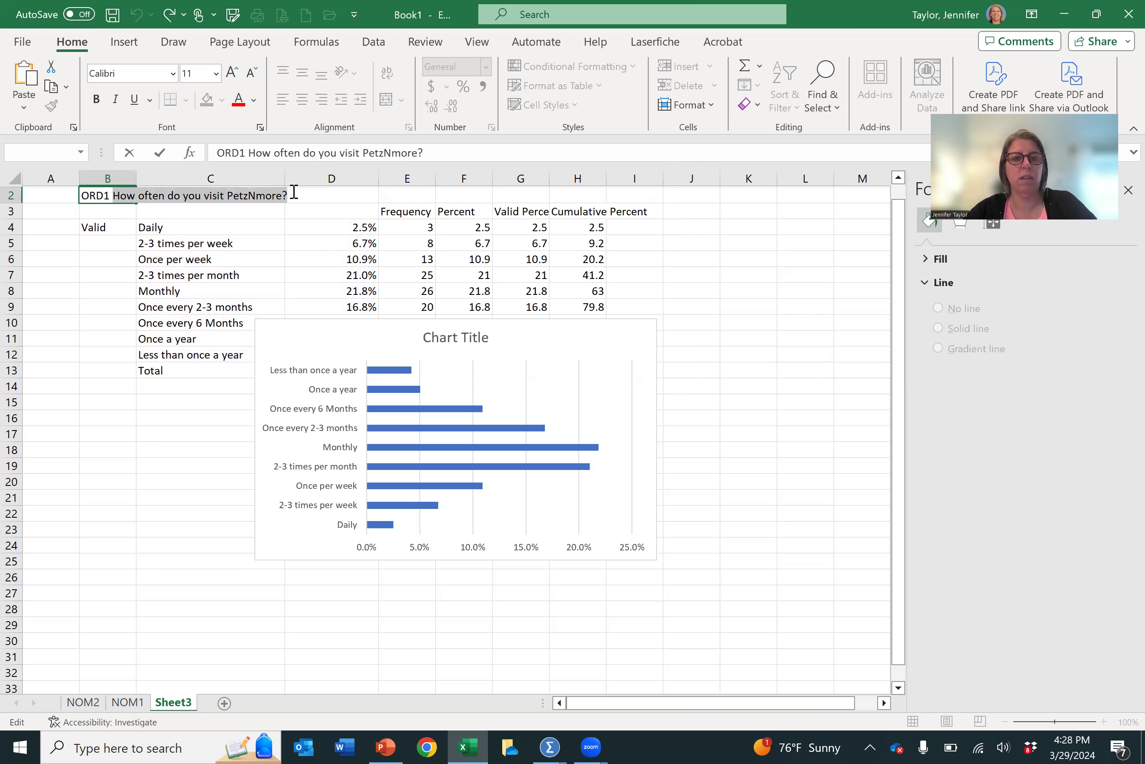
left_click(451, 337)
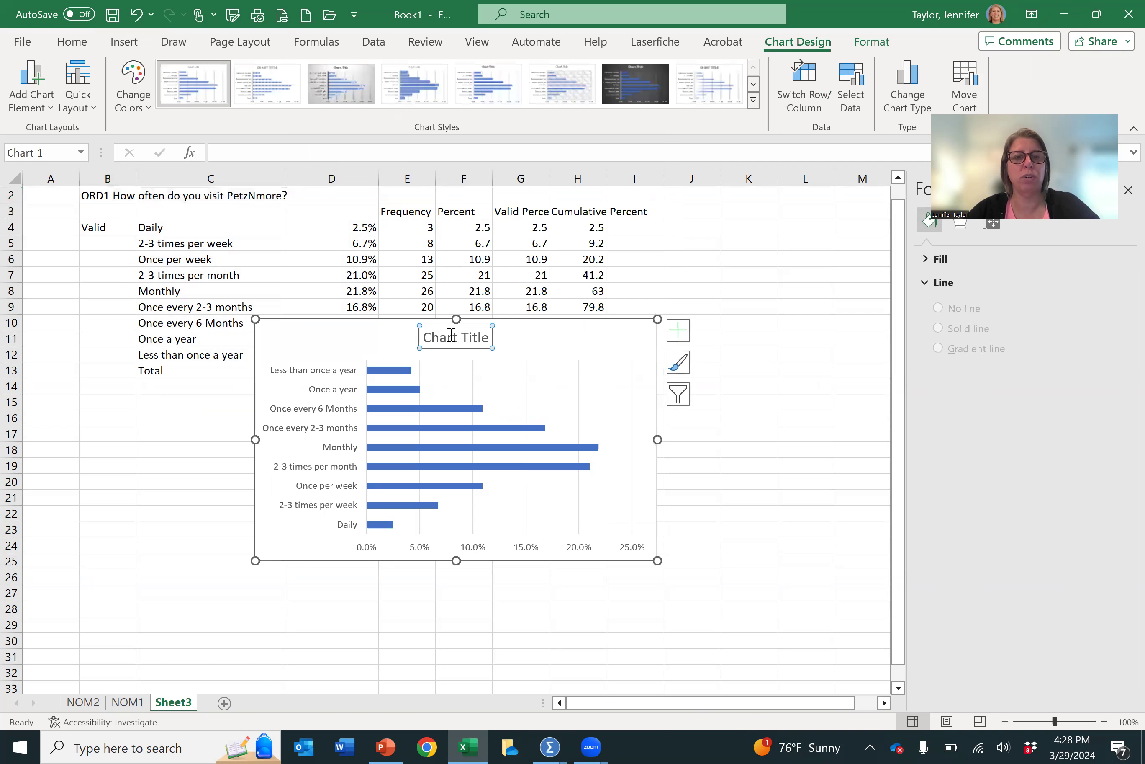
key("ctrl+v")
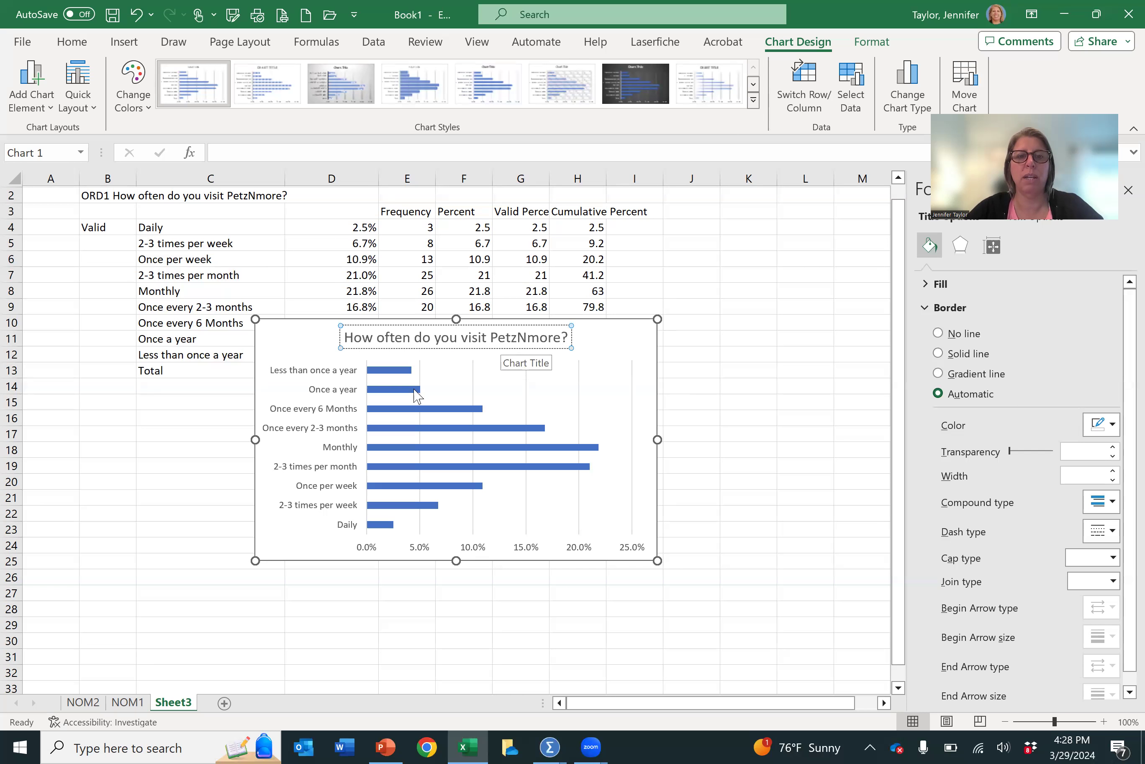
left_click(199, 443)
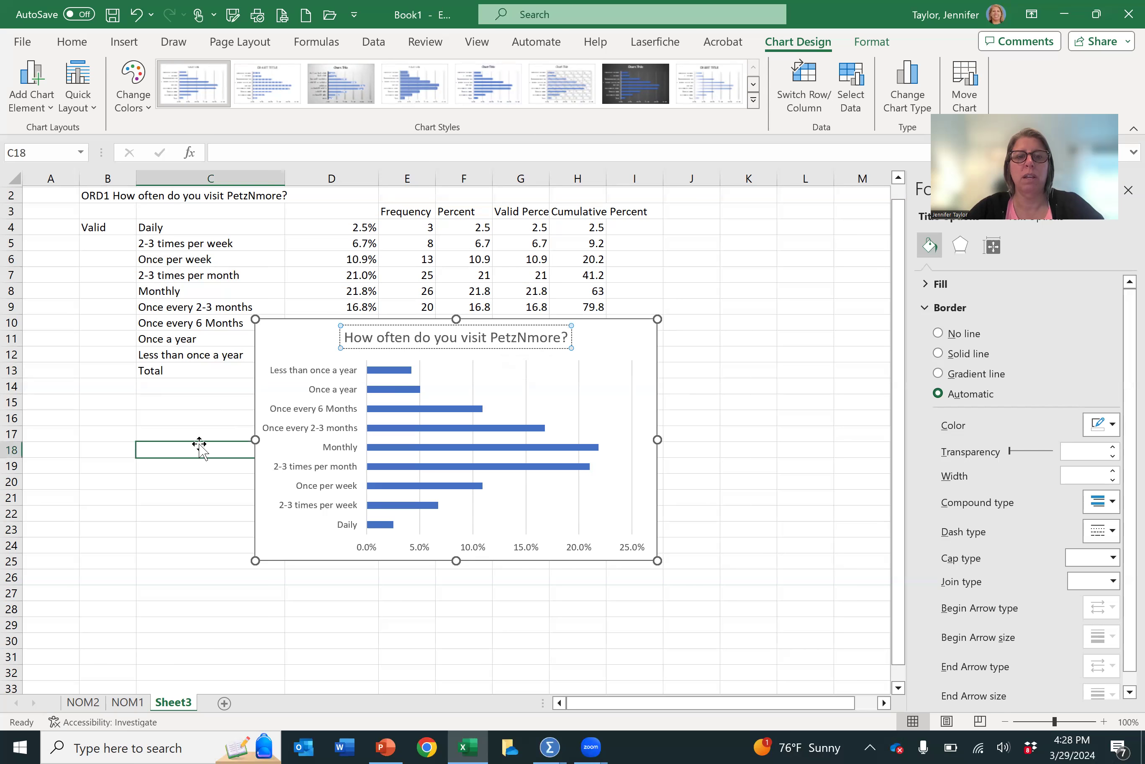
Delete the horizontal percentage axis and the vertical gridlines from the bar chart
left_click(365, 549)
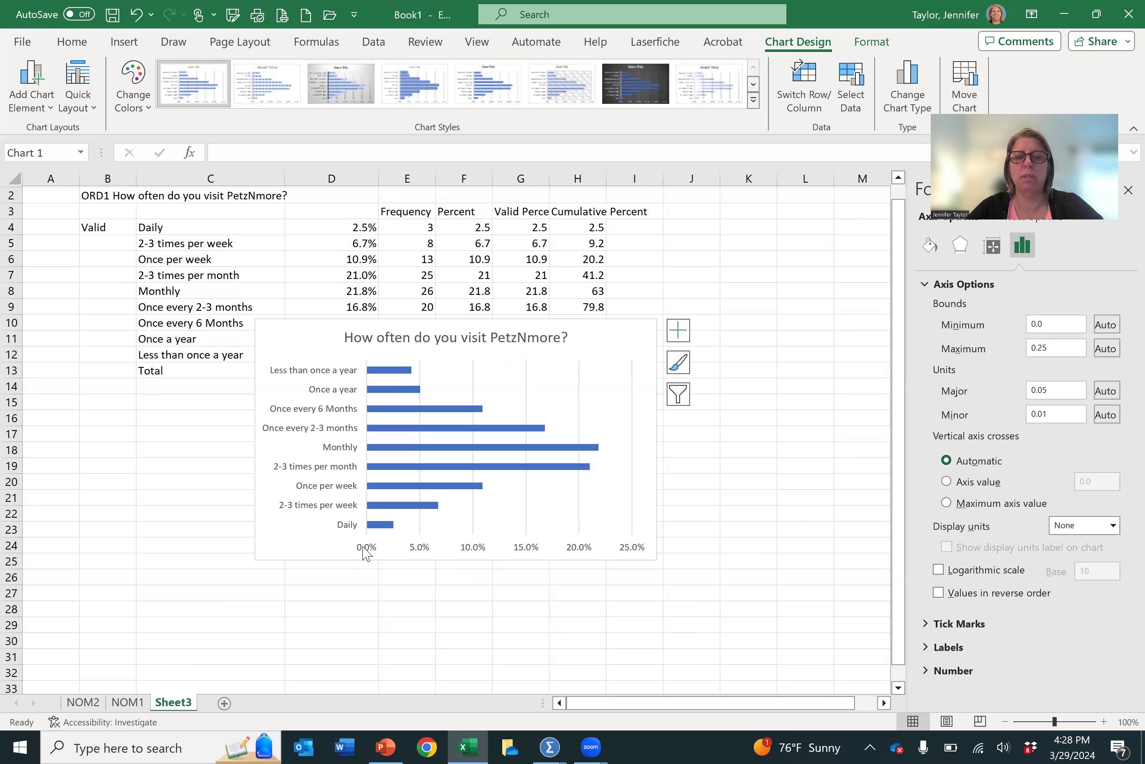
key("Delete")
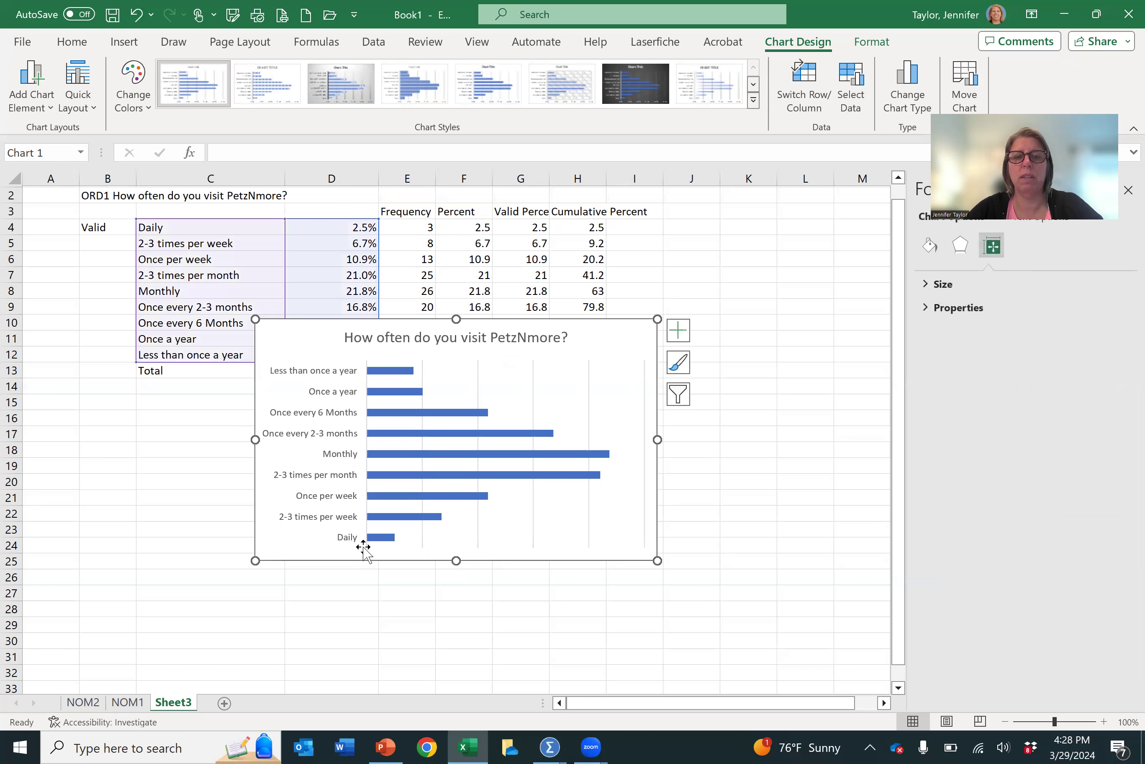
left_click(530, 385)
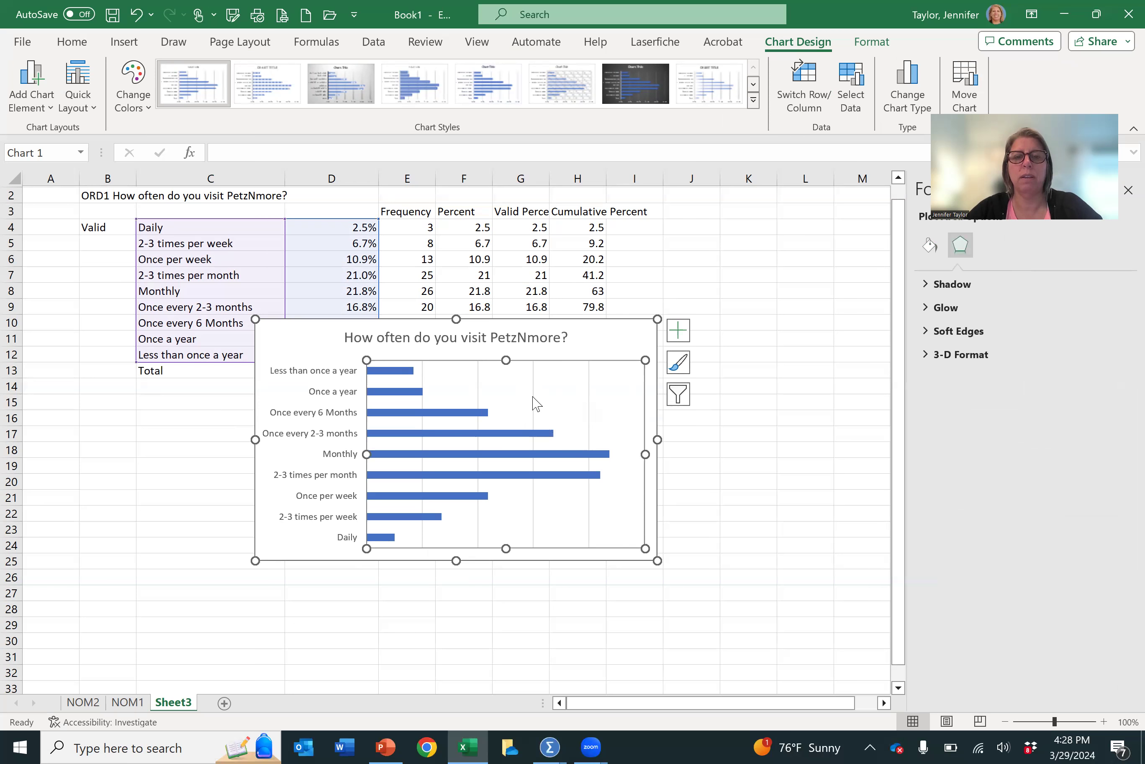
left_click(533, 397)
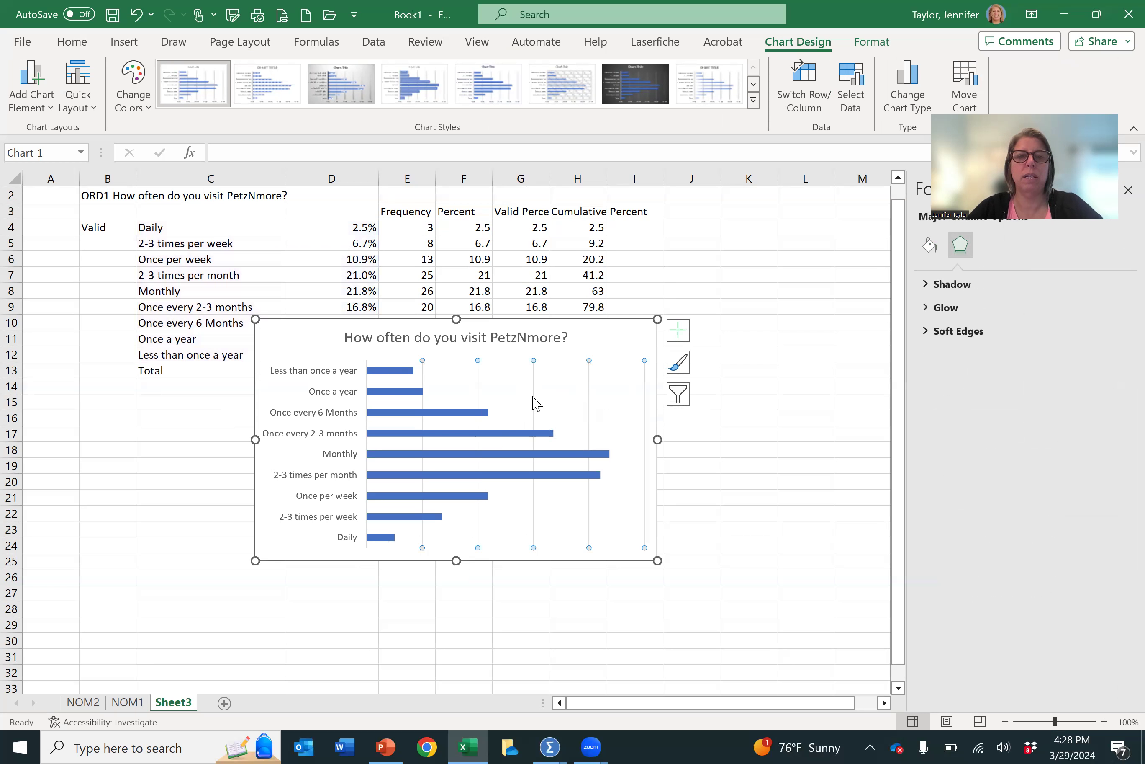
key("Delete")
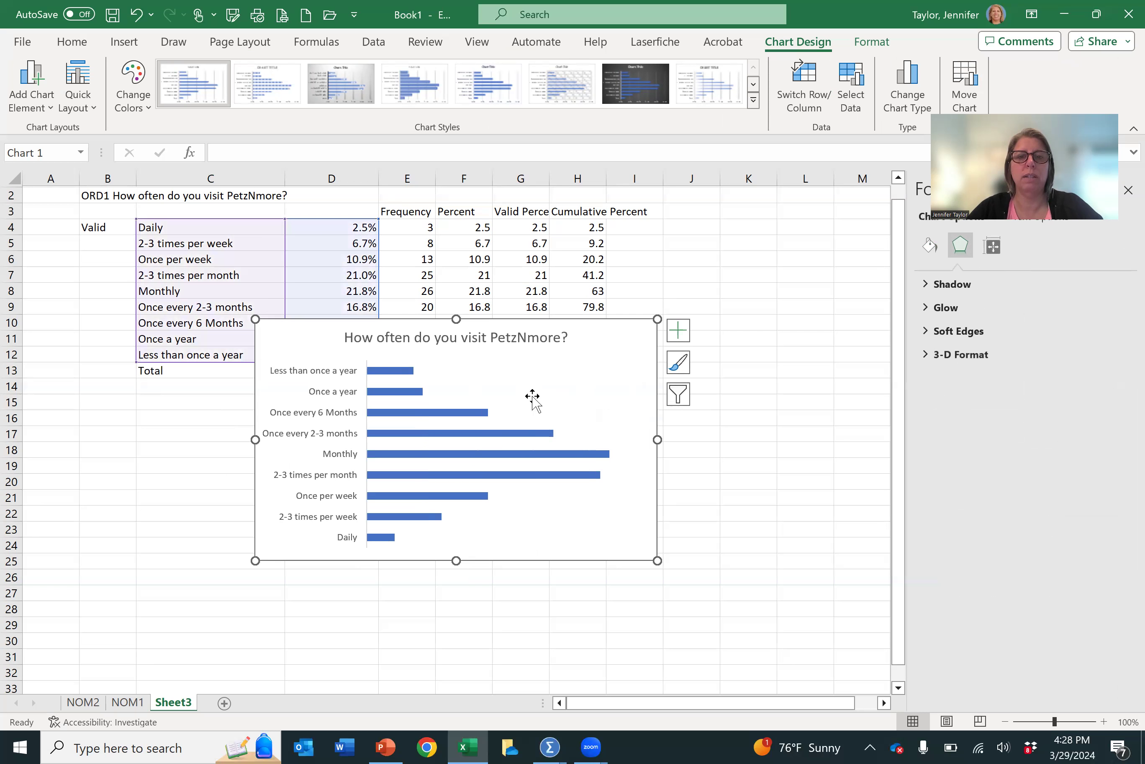
Add data labels showing the percentage at the end of each bar in the chart
left_click(467, 413)
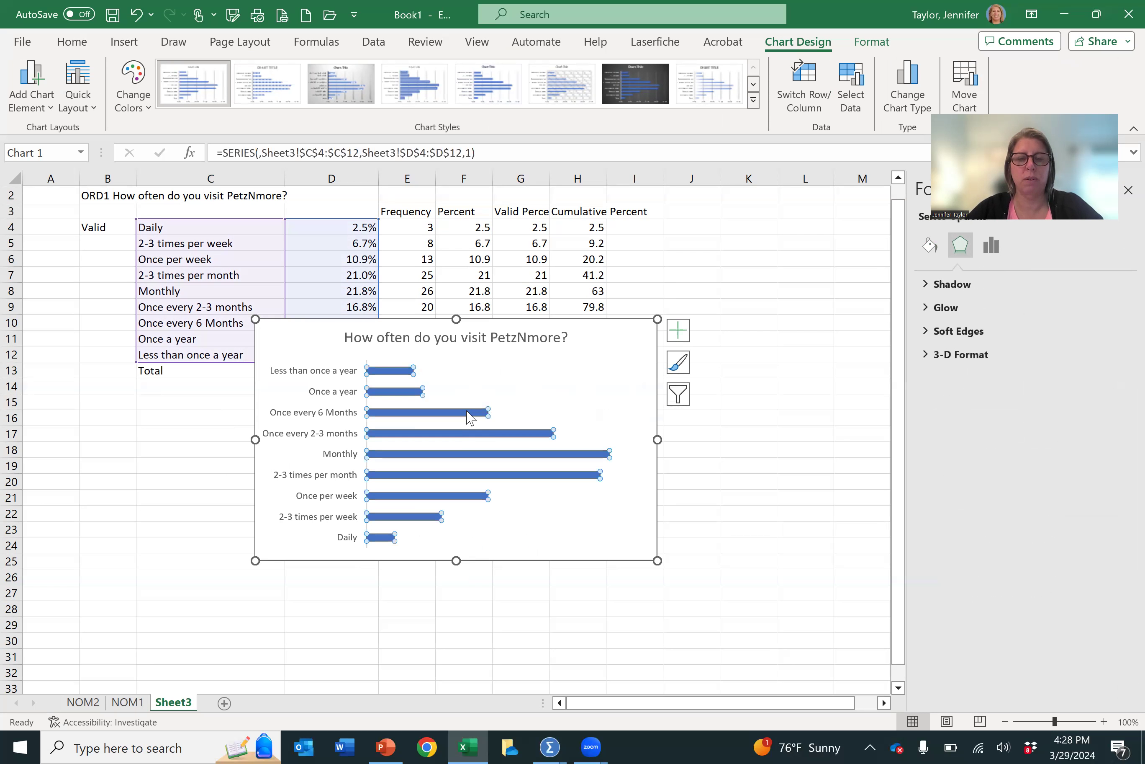
right_click(468, 416)
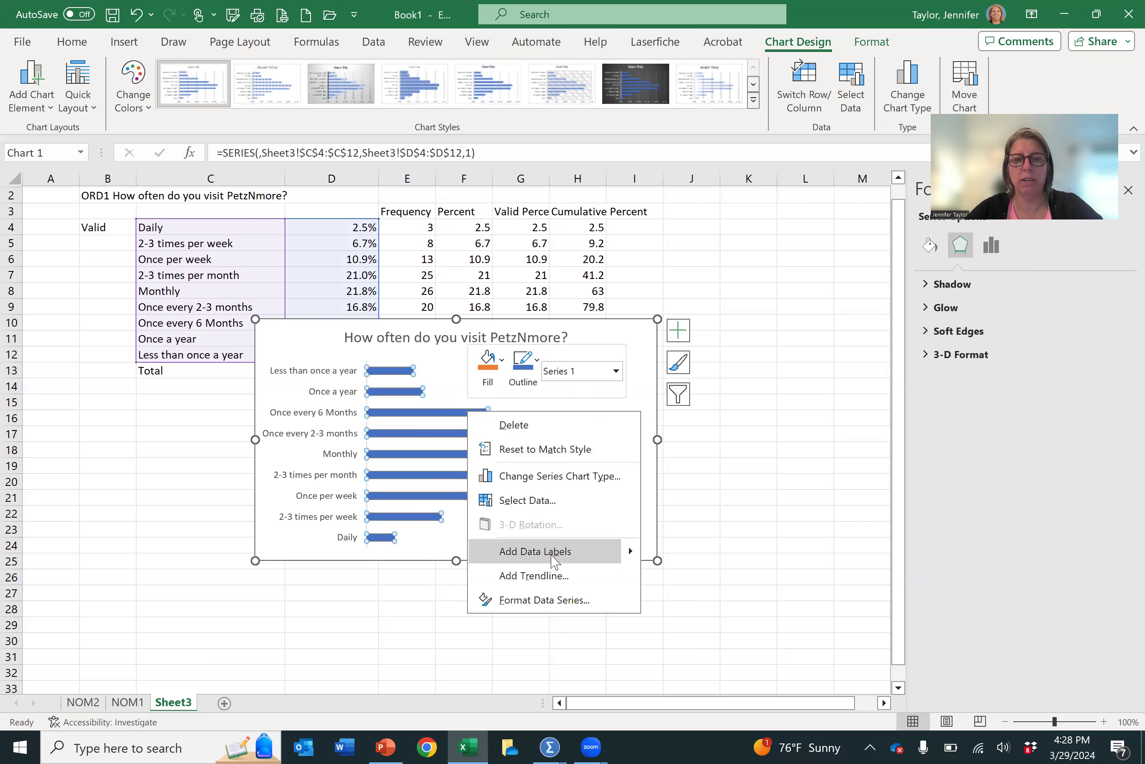
left_click(535, 550)
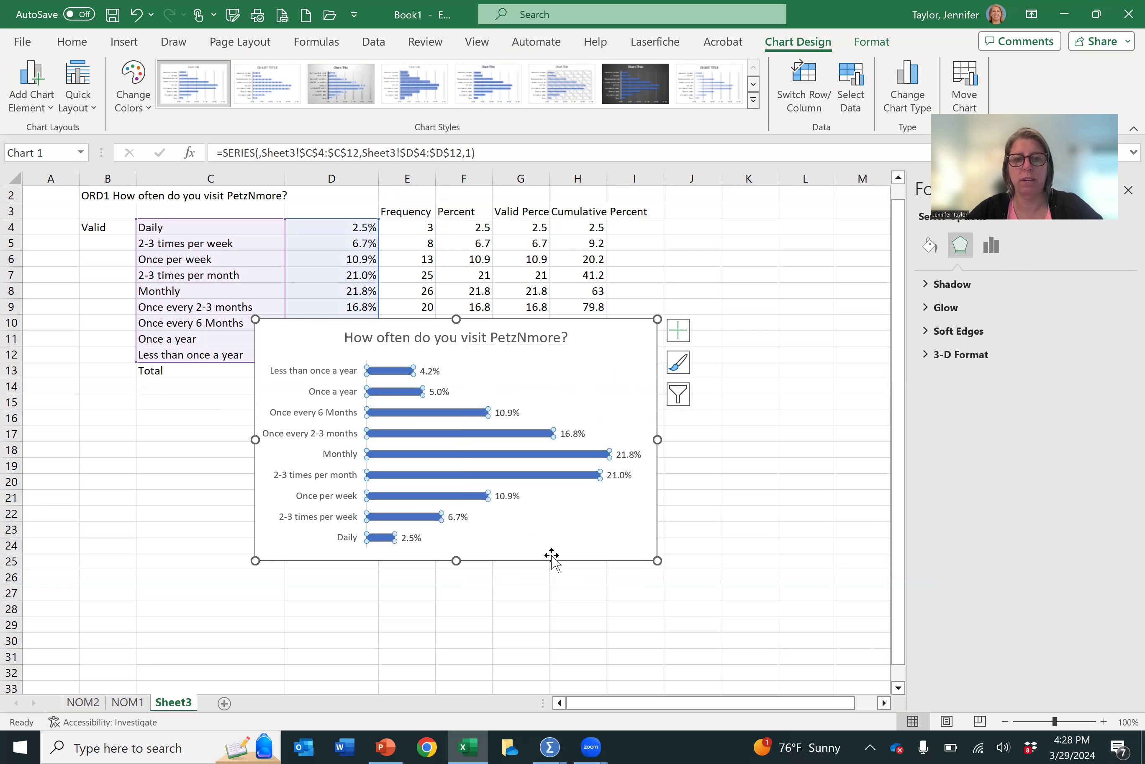
left_click(462, 655)
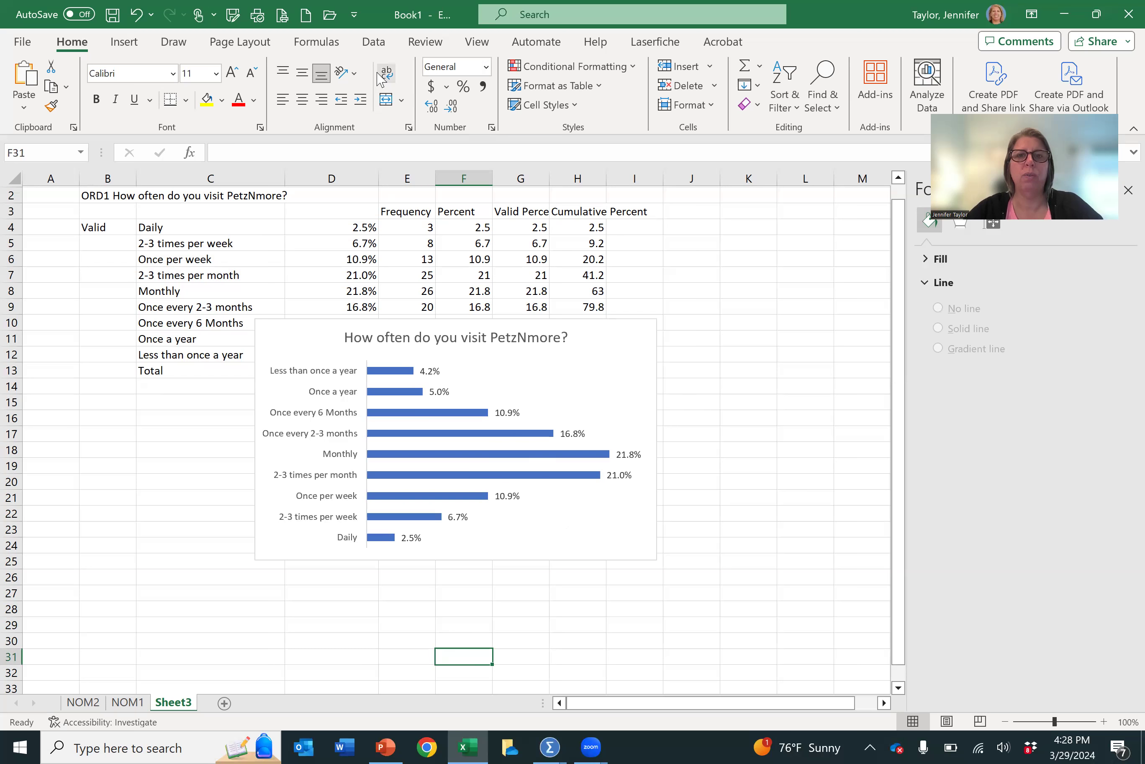
left_click(131, 45)
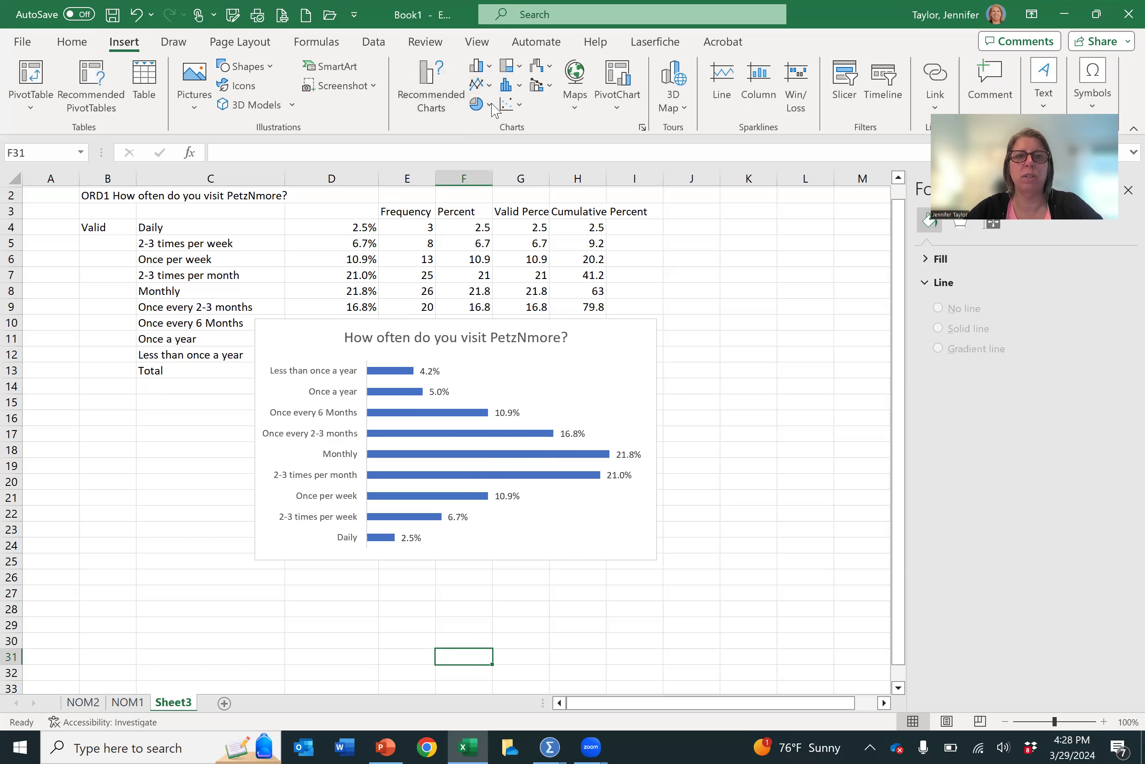
left_click(481, 66)
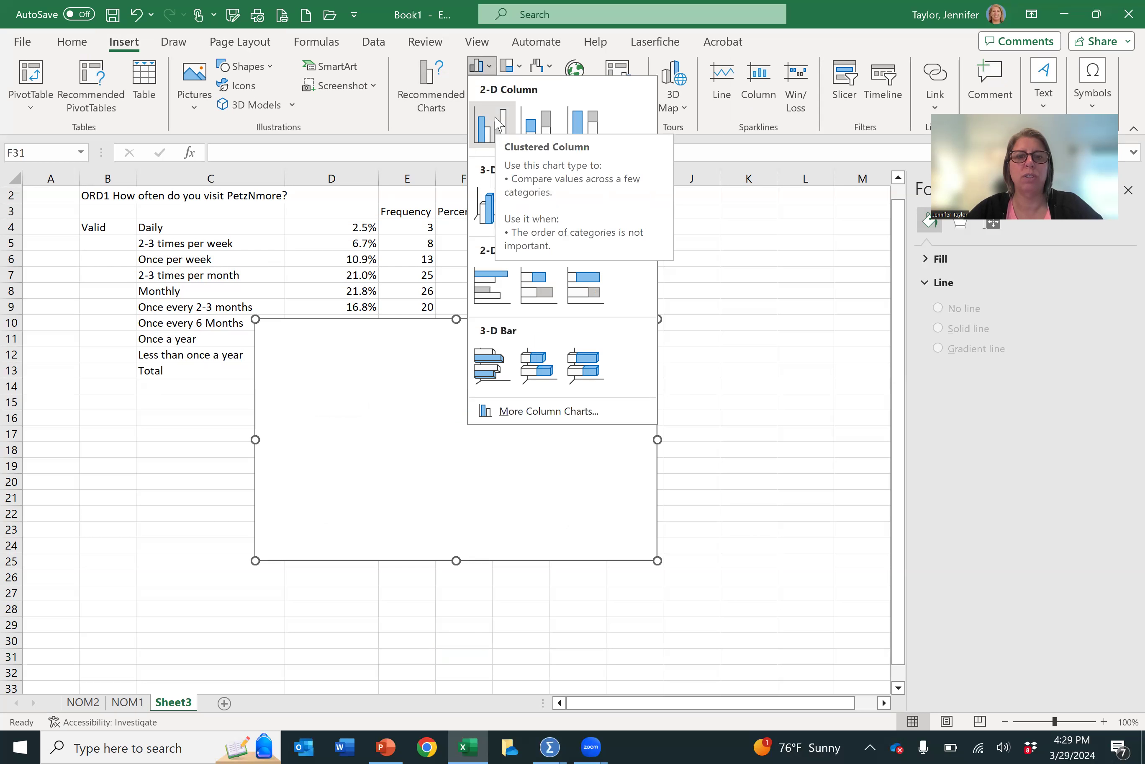
left_click(493, 124)
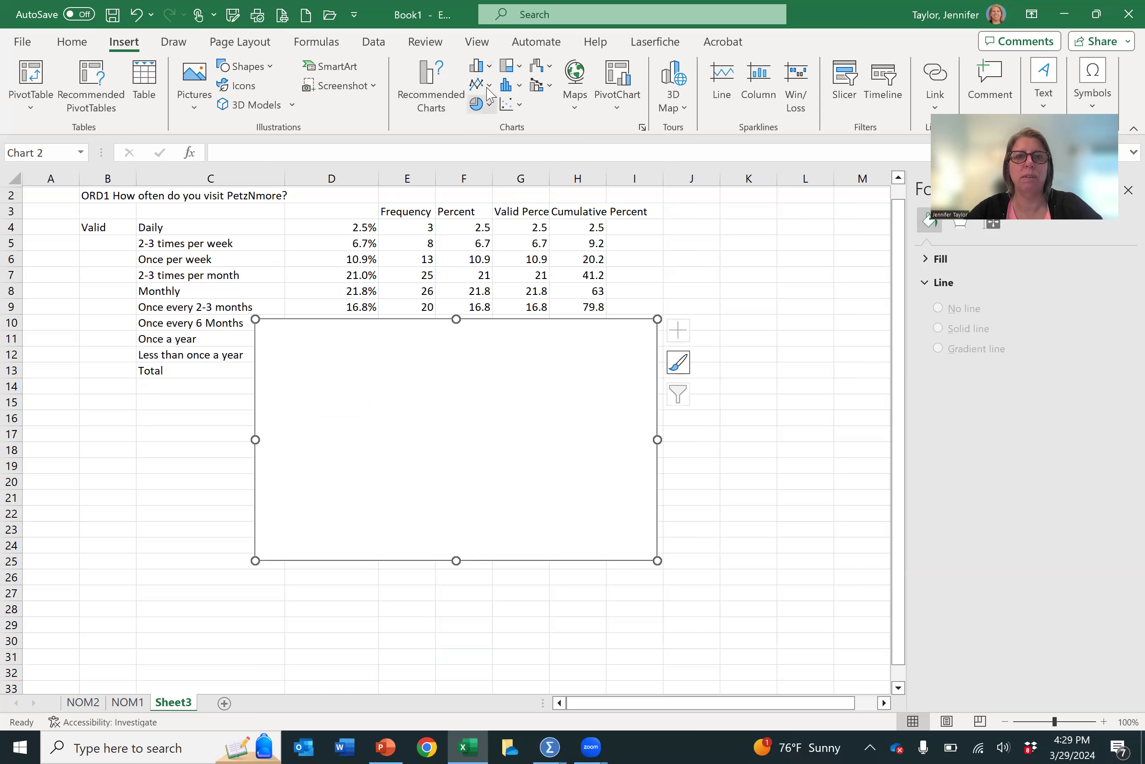
left_click(485, 68)
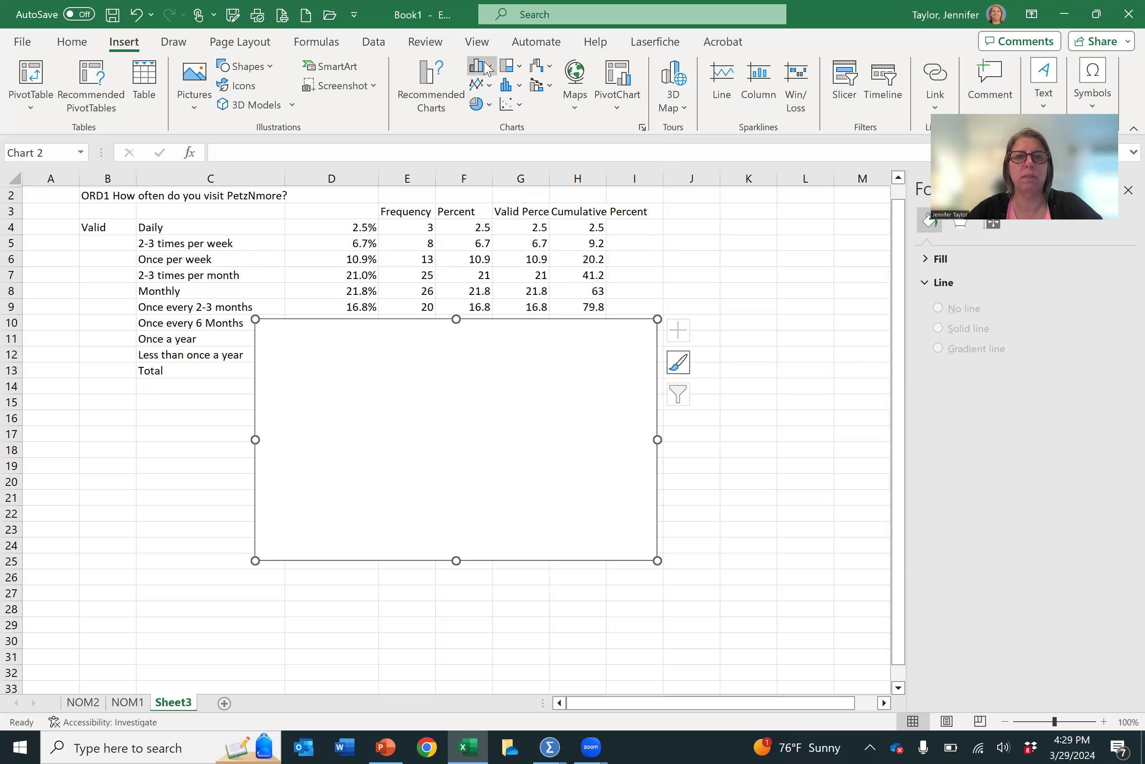
left_click(485, 138)
left_click(138, 15)
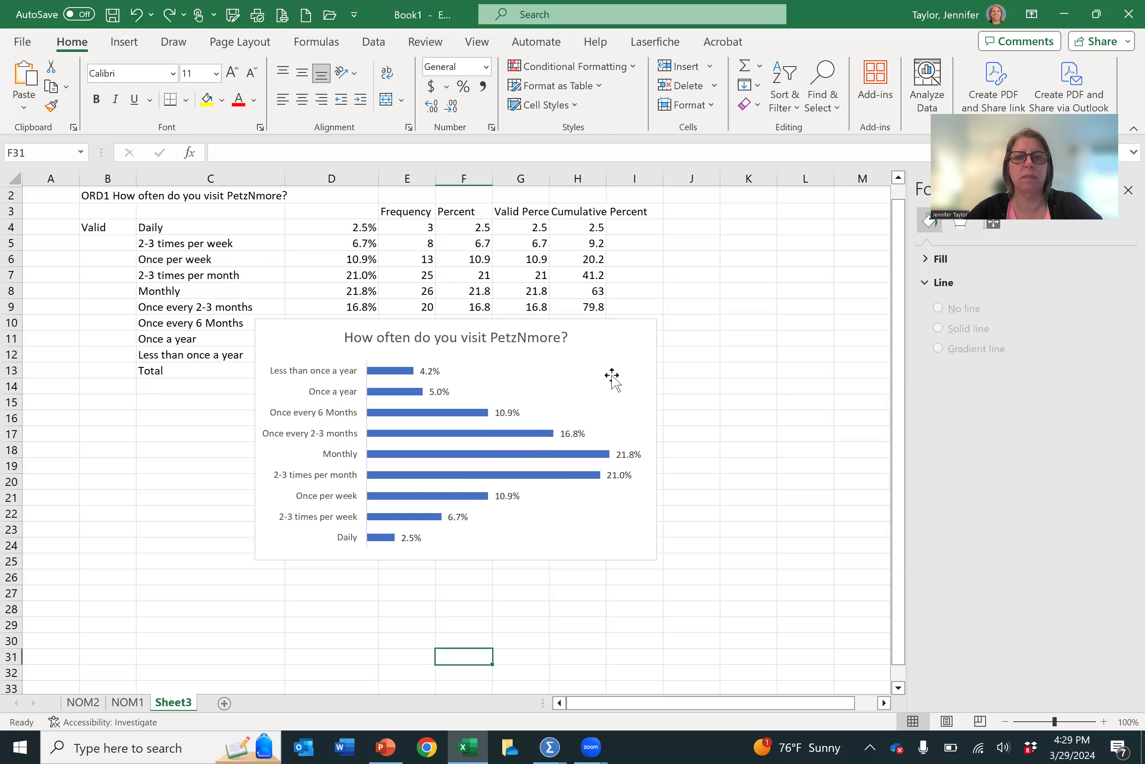
Change the existing "How often do you visit PetzNmore?" bar chart to a 2-D clustered column chart
left_click(612, 376)
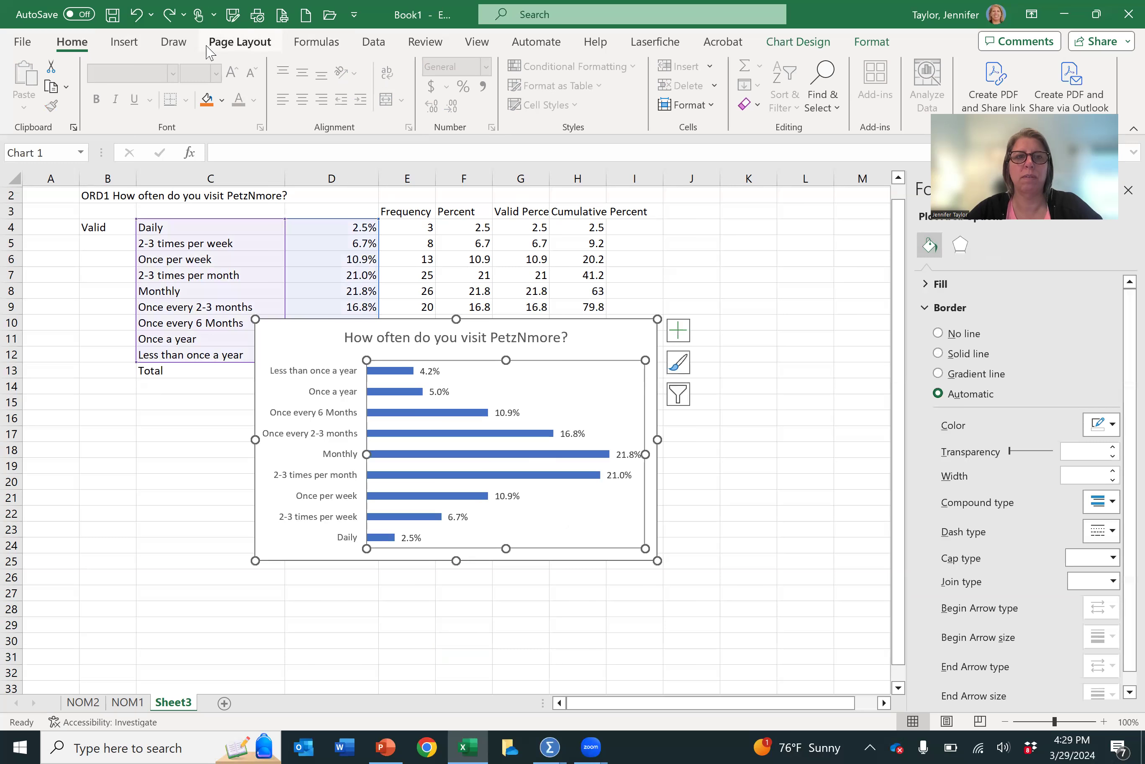
left_click(131, 44)
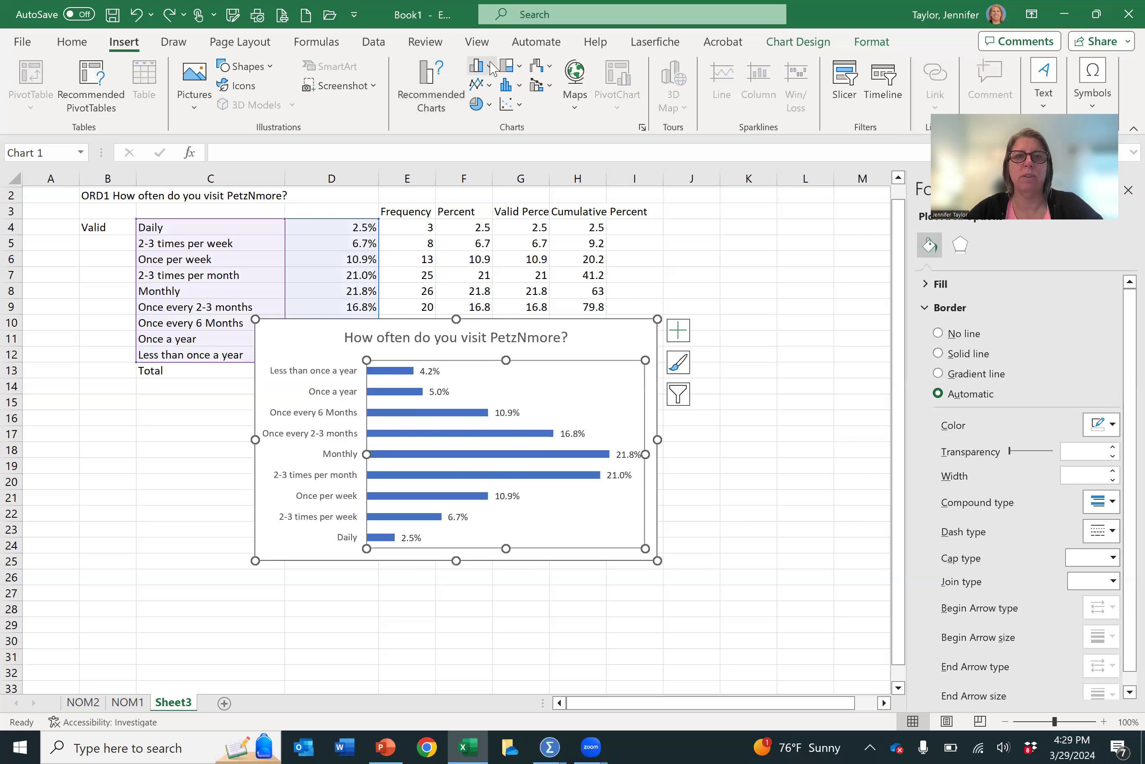
left_click(490, 66)
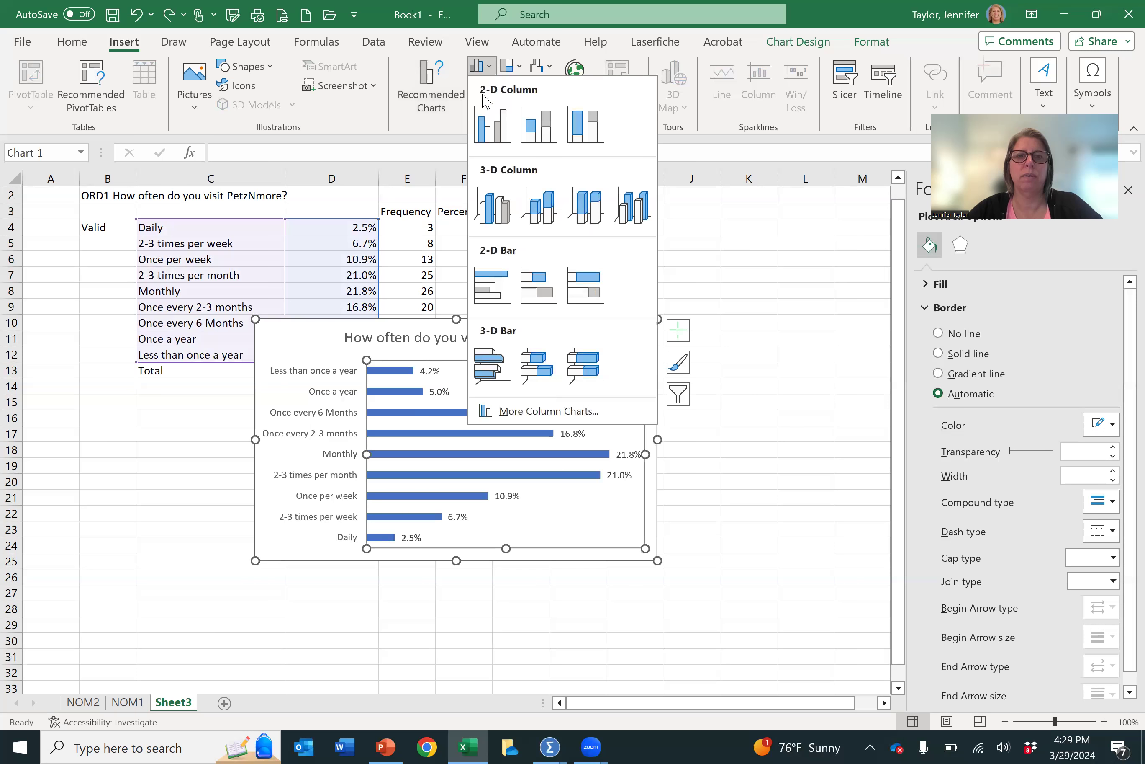
left_click(491, 140)
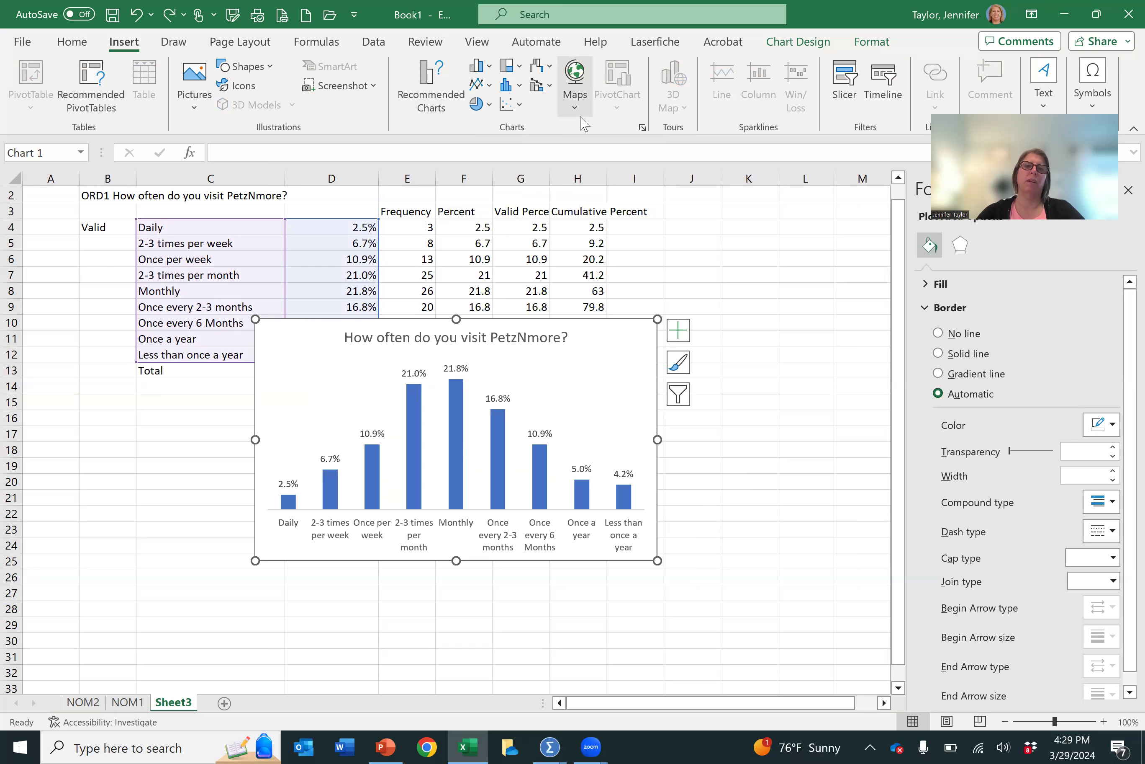
Switch the column chart back to a 2-D clustered bar chart and deselect it
left_click(488, 67)
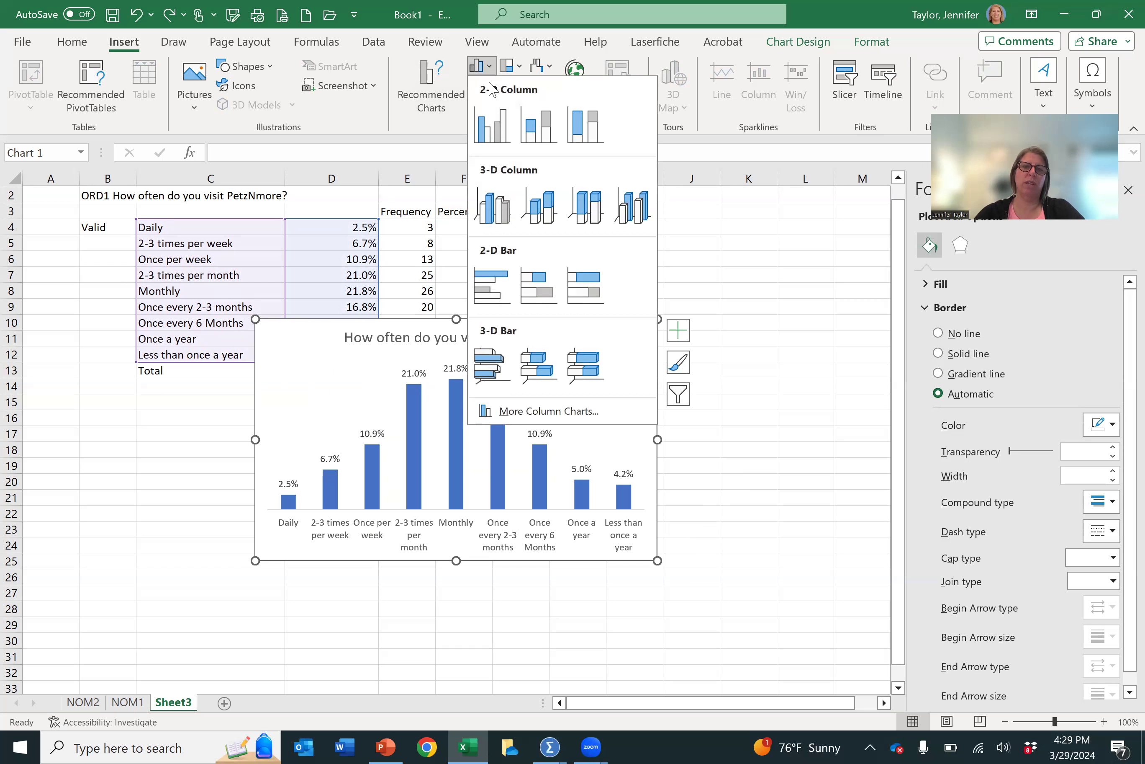
left_click(491, 286)
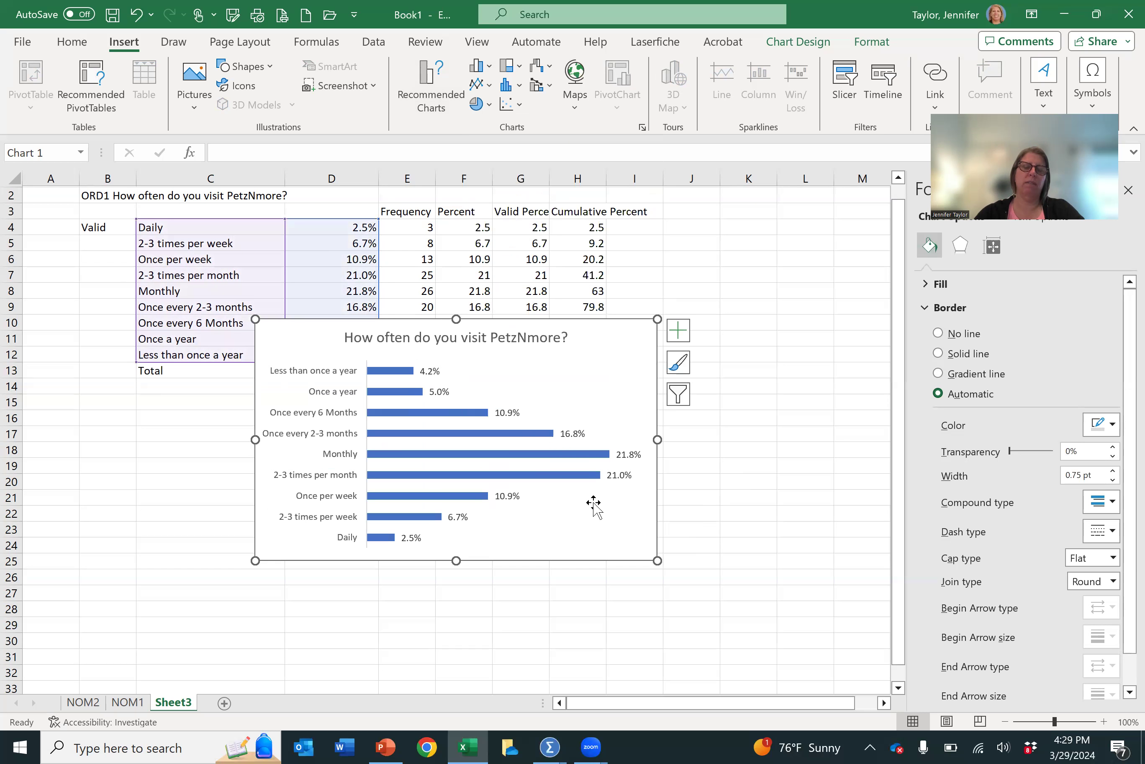
left_click(493, 625)
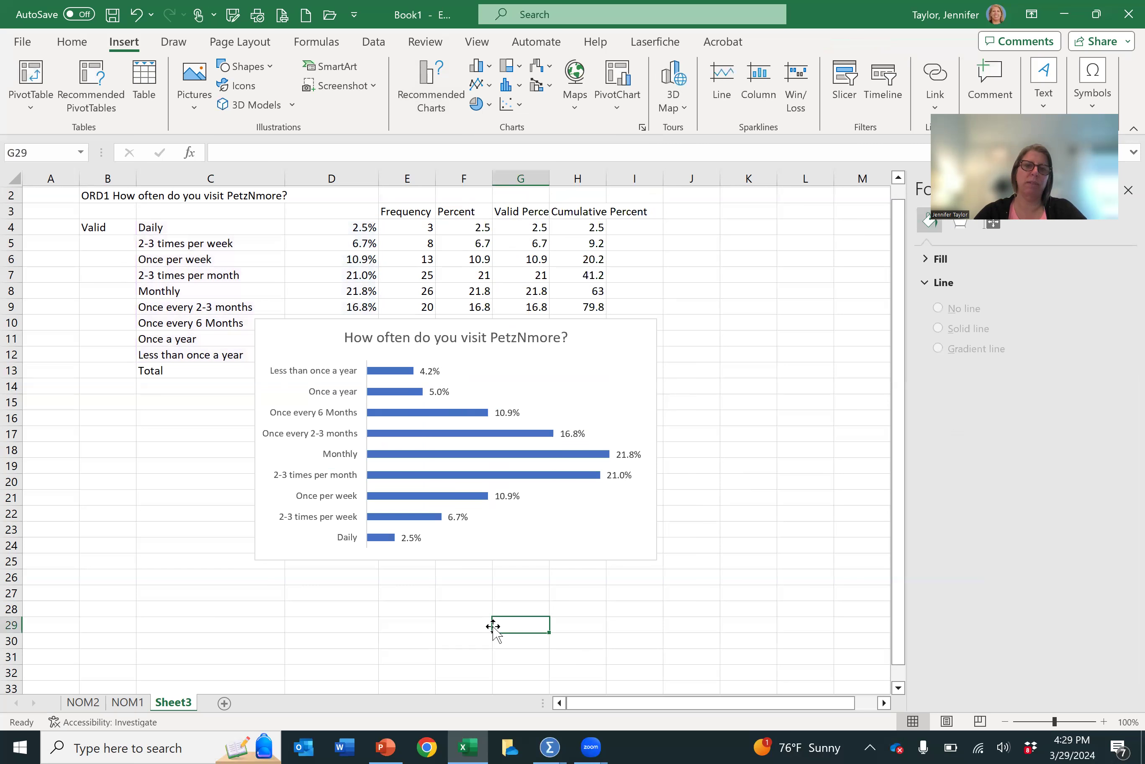
Move the bar chart below the frequency table, clear of the Total row, and switch to the PowerPoint presentation
left_click_drag(626, 334, 629, 438)
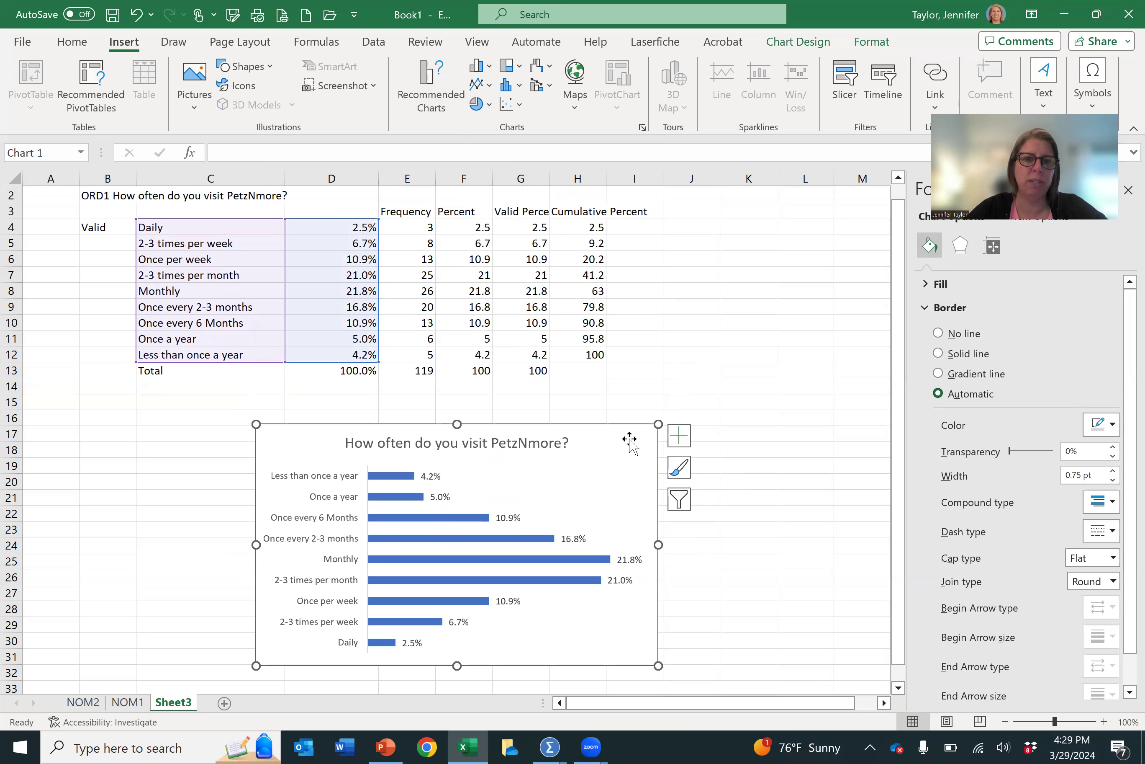
key("alt+Tab")
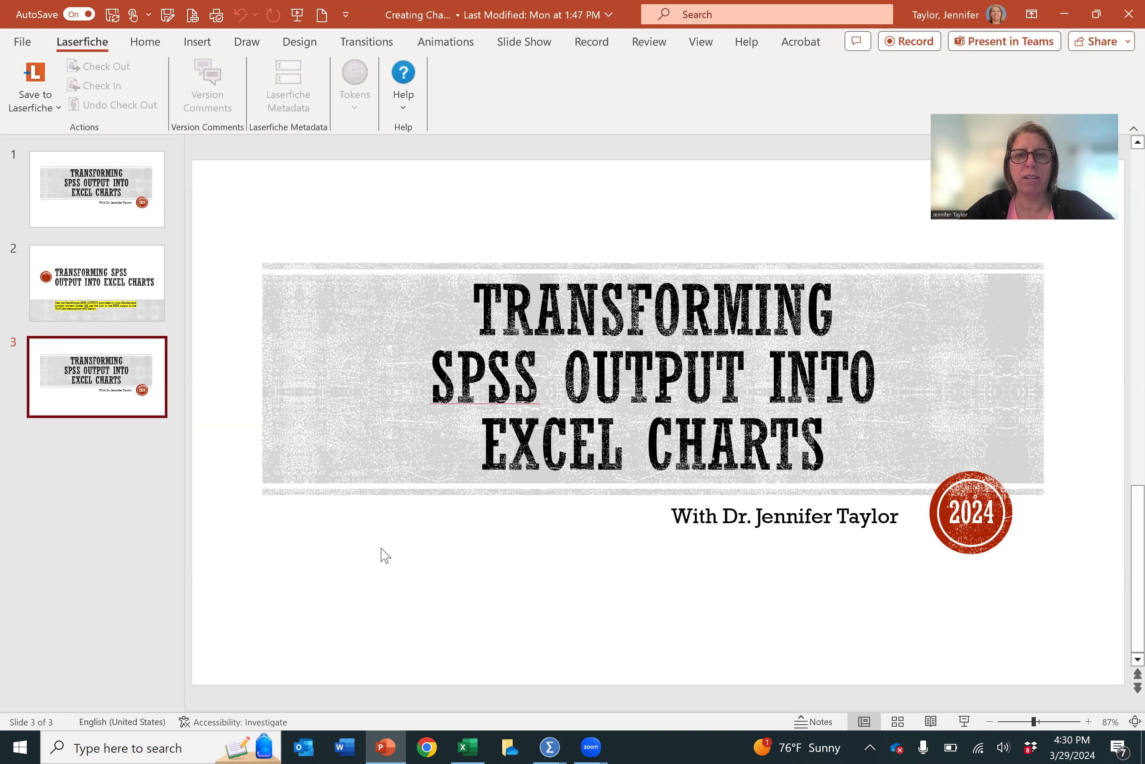